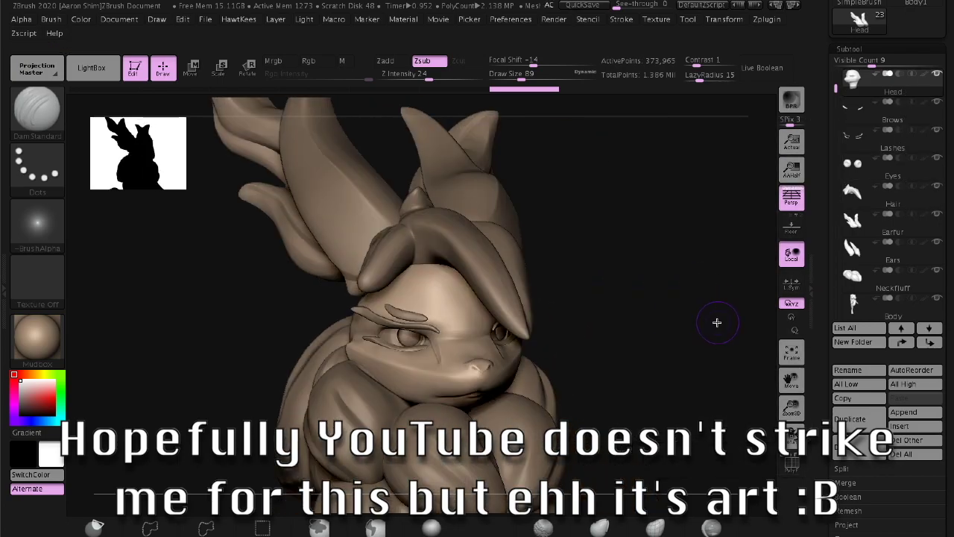
Make the Head subtool active and append a Cylinder3D primitive to the character
click(883, 291)
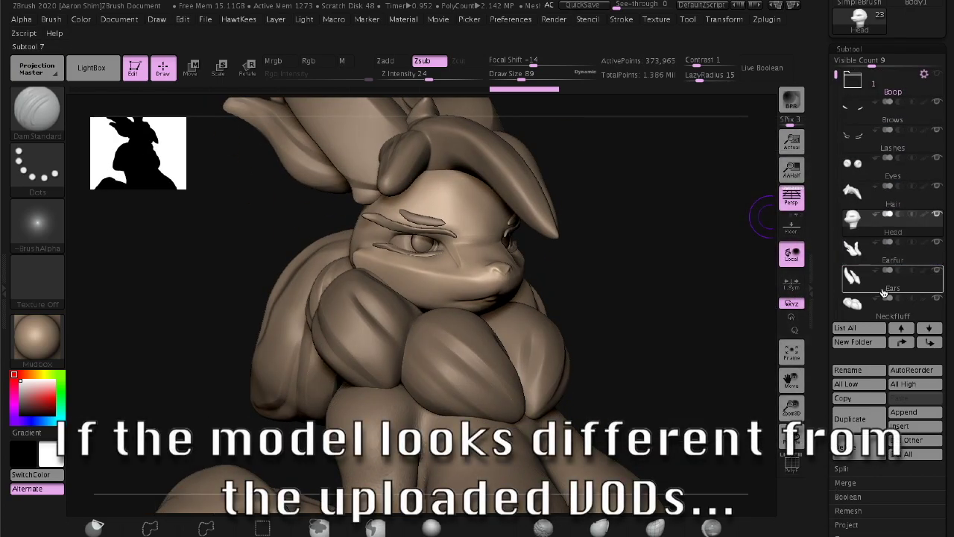
click(742, 522)
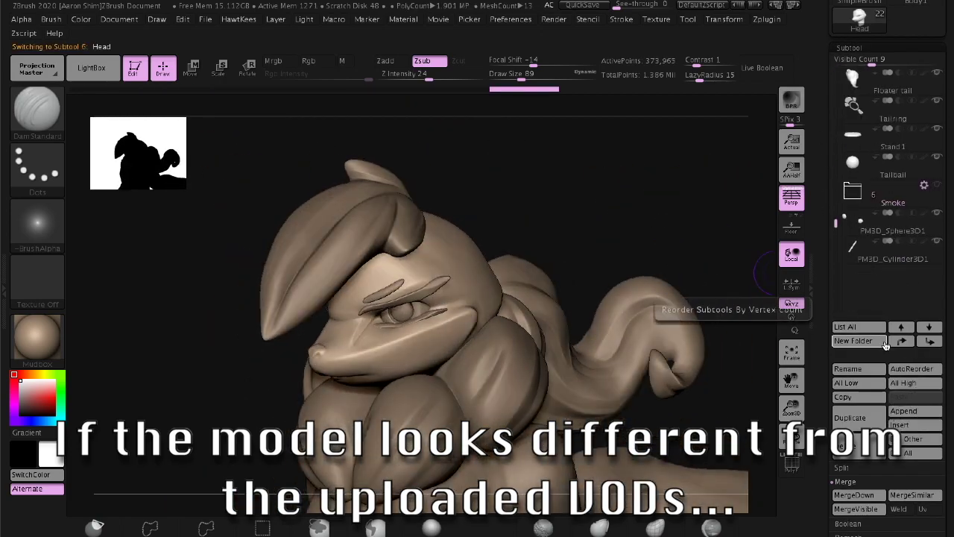
click(903, 411)
click(512, 390)
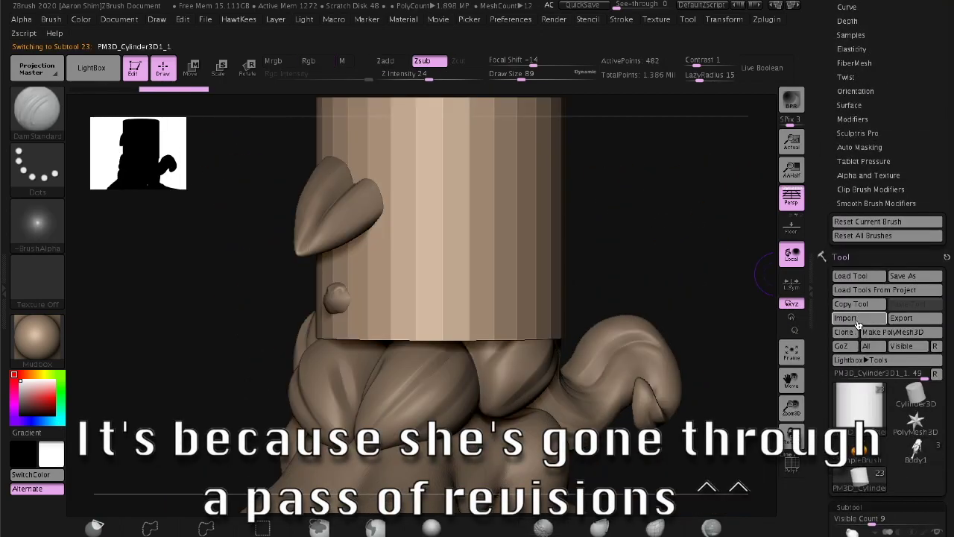
Load the Key.ZTL tool from the Projects folder
click(850, 276)
click(477, 79)
click(536, 265)
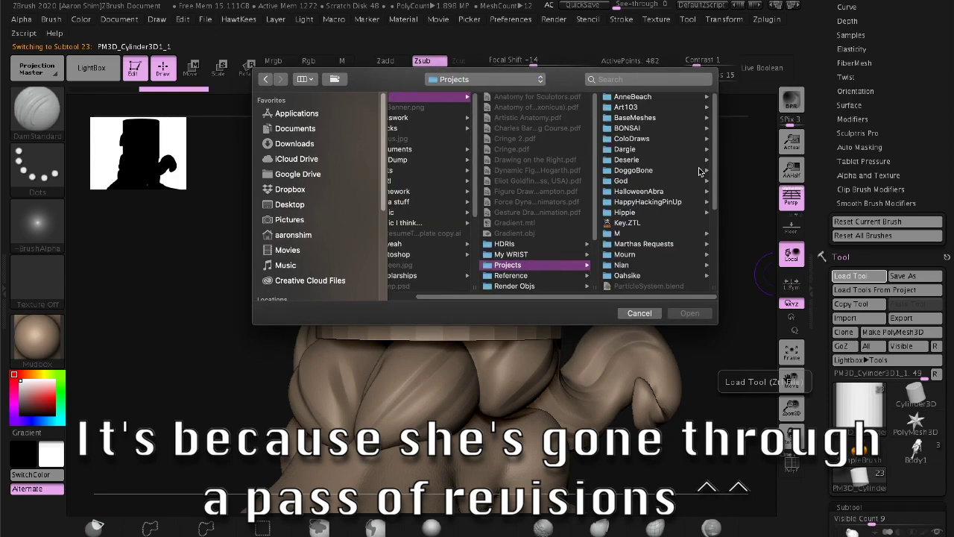
click(533, 216)
click(687, 313)
Append the Key cube to the character as Key1, ready to move
click(903, 457)
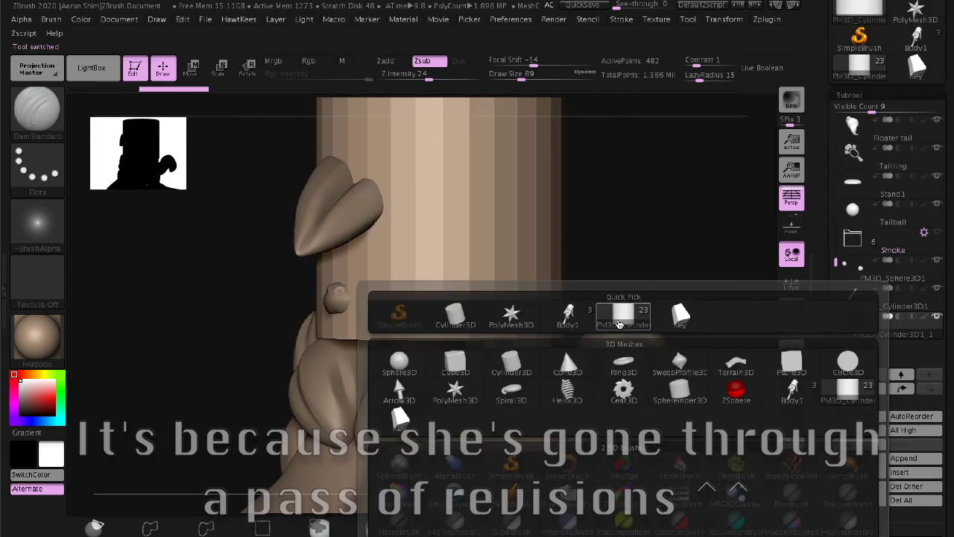
click(618, 313)
key(w)
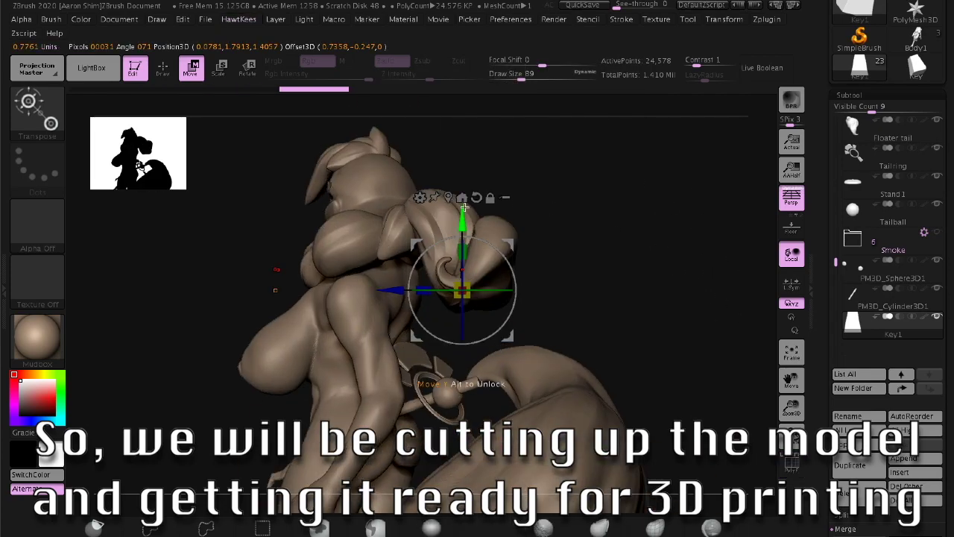
Orbit and zoom in on the hair strands to check Key1 at the head joint
drag(464, 208, 468, 279)
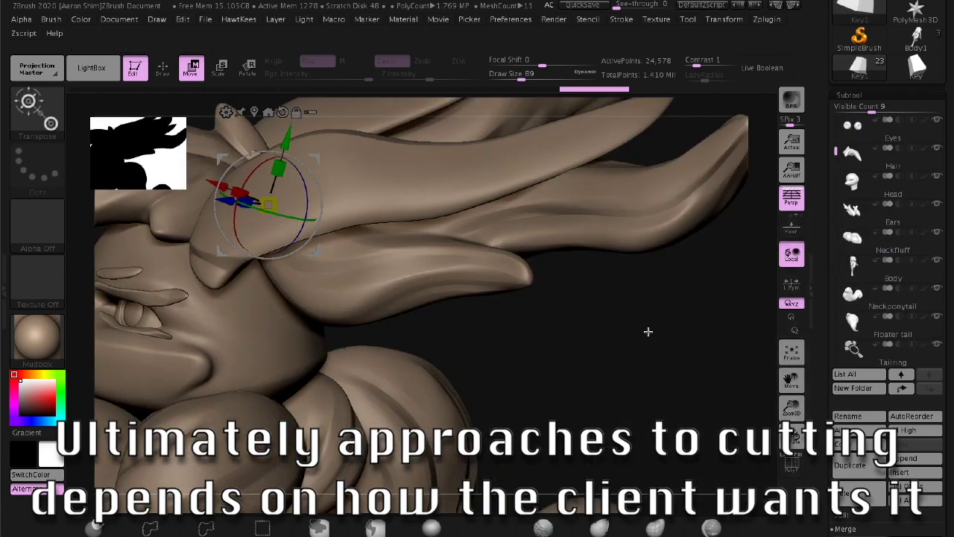
mouse_move(647, 330)
mouse_down()
mouse_move(656, 273)
mouse_move(358, 221)
mouse_move(650, 392)
mouse_up()
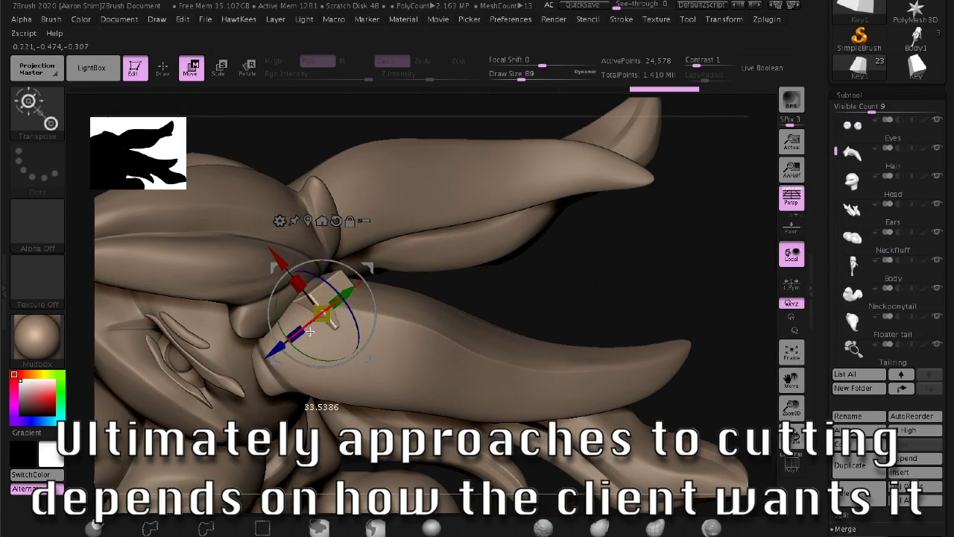
drag(350, 296, 607, 344)
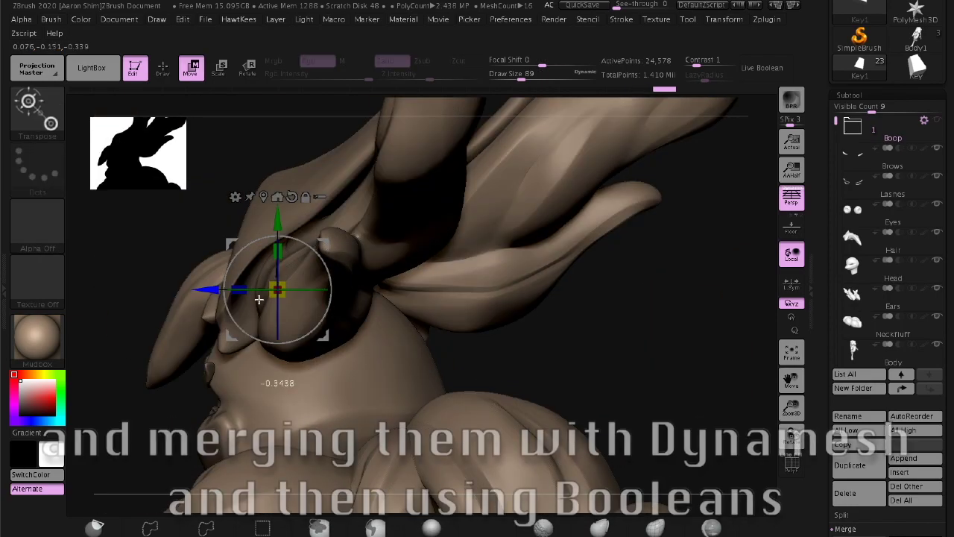
Freeze the key cube's subdivision levels, then rotate and nudge it into the hair joint
click(882, 128)
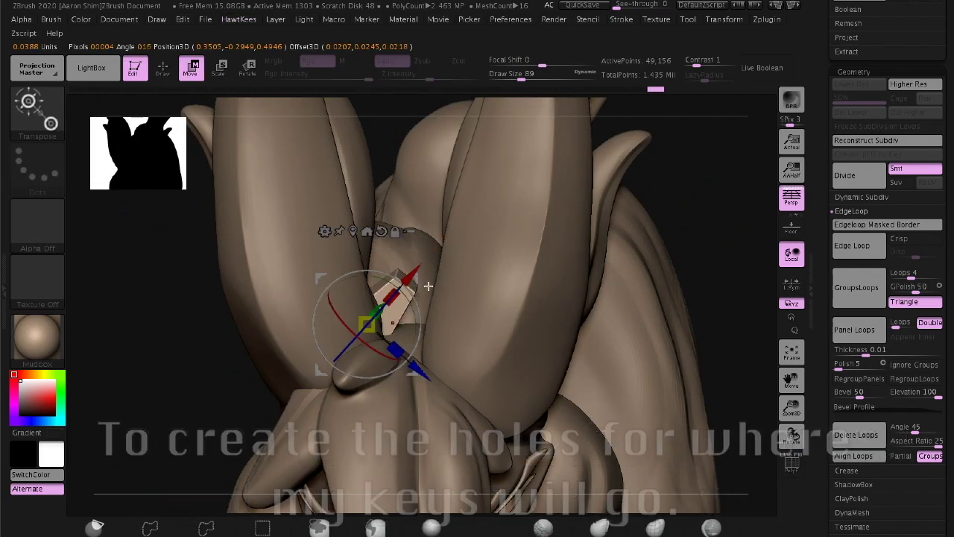
drag(428, 286, 377, 356)
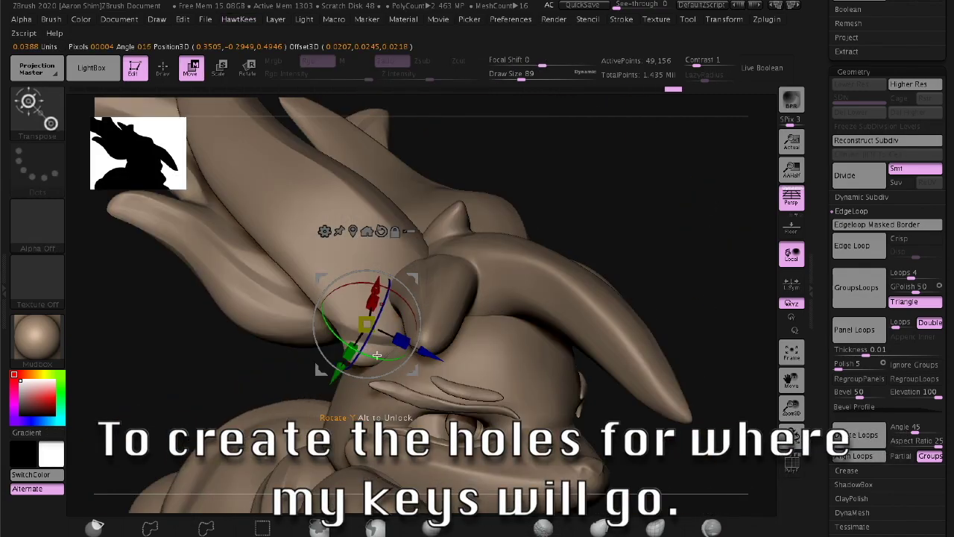
drag(388, 283, 400, 268)
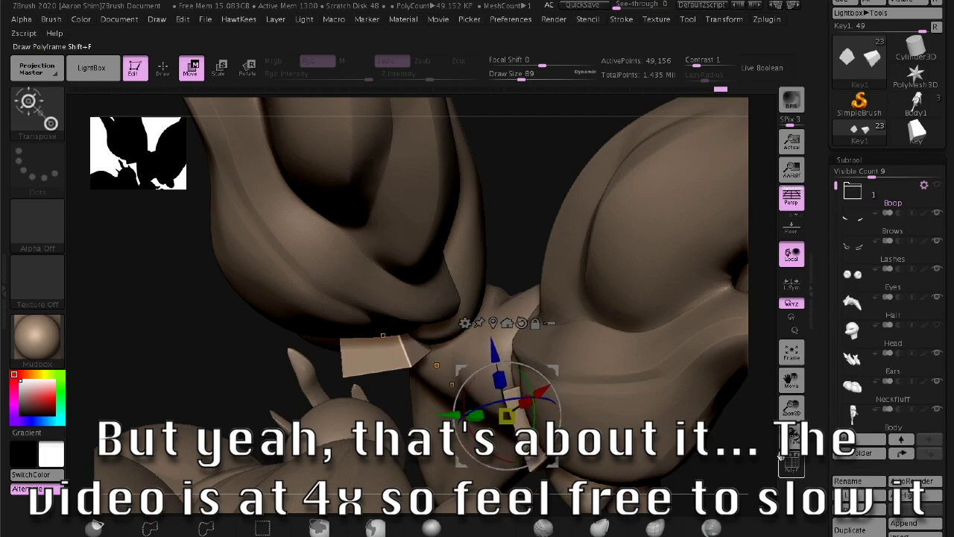
Turn on Polyframe and orbit around the ears and top of the head to inspect the keys
click(781, 457)
mouse_move(642, 283)
mouse_down()
mouse_move(692, 286)
mouse_move(532, 350)
mouse_up()
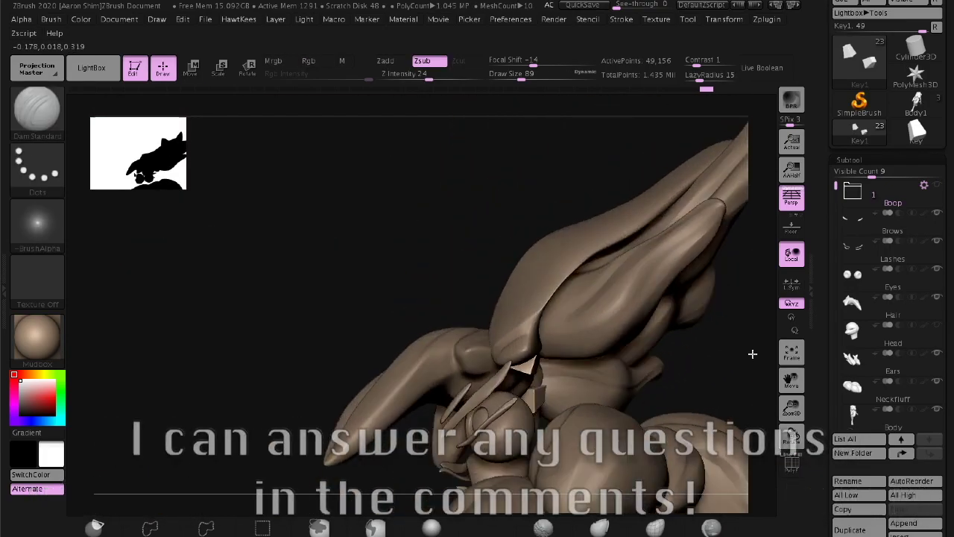
mouse_move(731, 315)
mouse_down()
mouse_move(728, 336)
mouse_move(578, 327)
mouse_up()
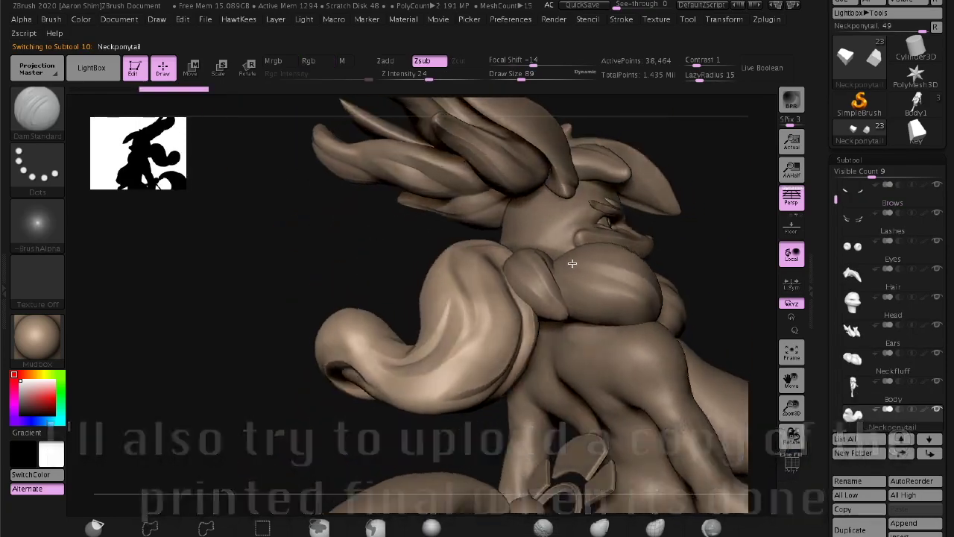
drag(652, 208, 723, 215)
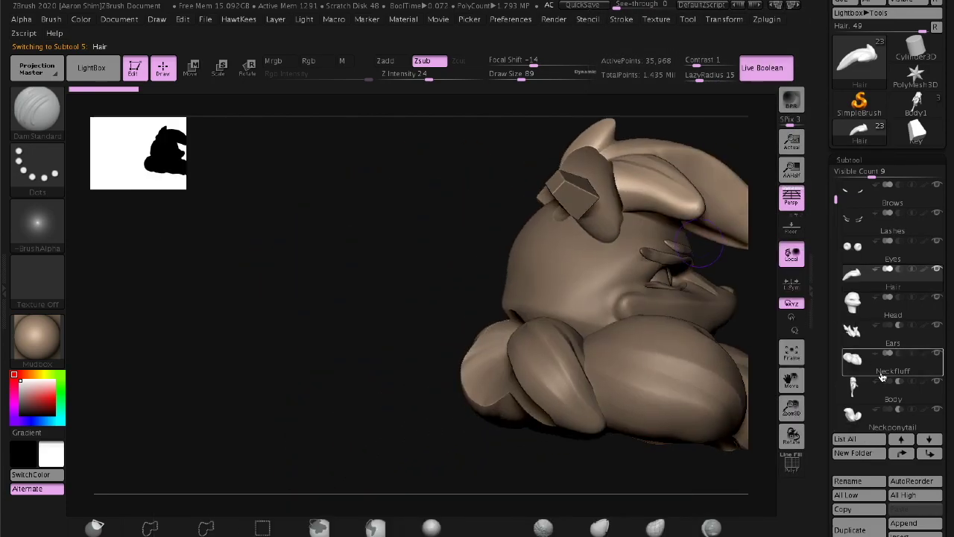
mouse_move(680, 304)
mouse_down()
mouse_move(729, 300)
mouse_move(661, 328)
mouse_up()
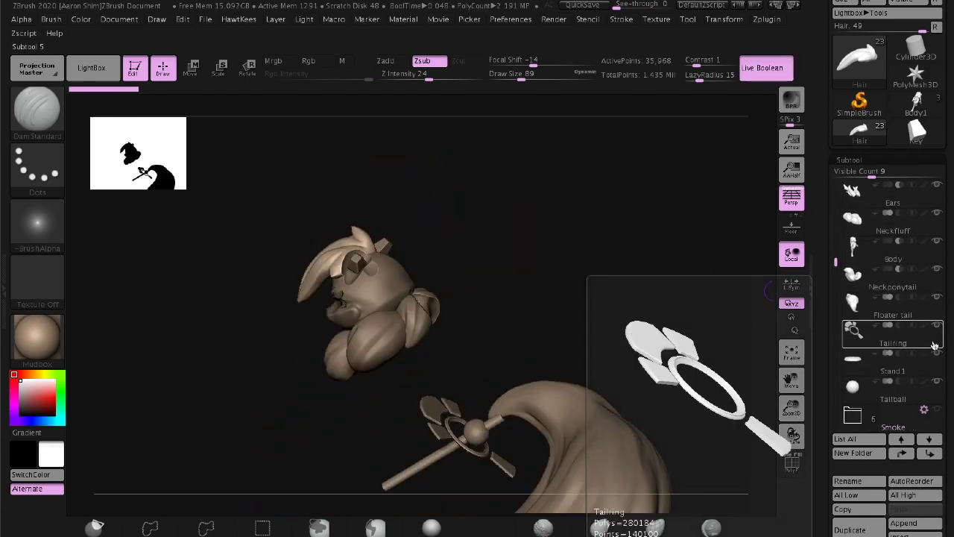
scroll(932, 350, down, 3)
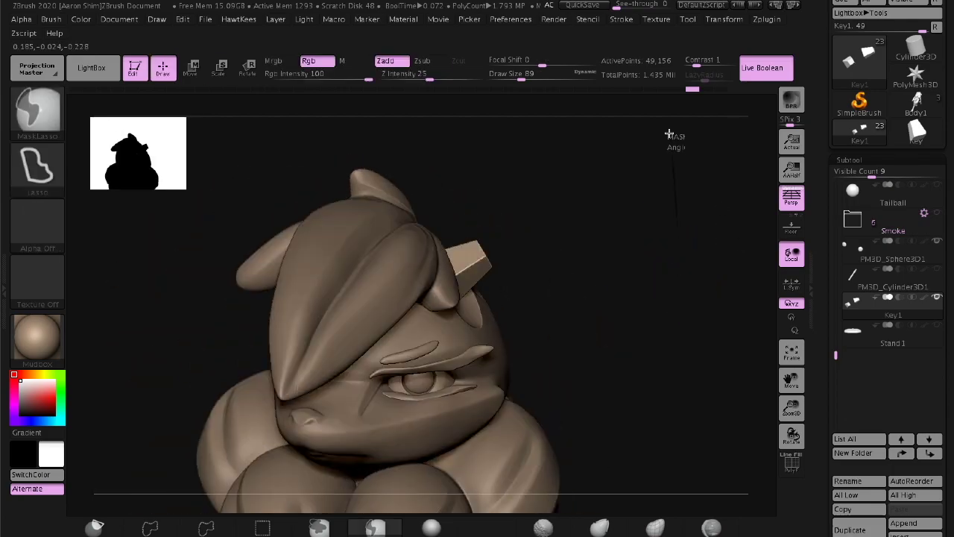
Select Neckfluff and patch its underside with the Move and Inflate brushes
mouse_move(640, 306)
mouse_down()
mouse_move(631, 264)
mouse_move(673, 281)
mouse_move(662, 196)
mouse_move(639, 171)
mouse_move(629, 294)
mouse_move(652, 320)
mouse_move(392, 245)
mouse_up()
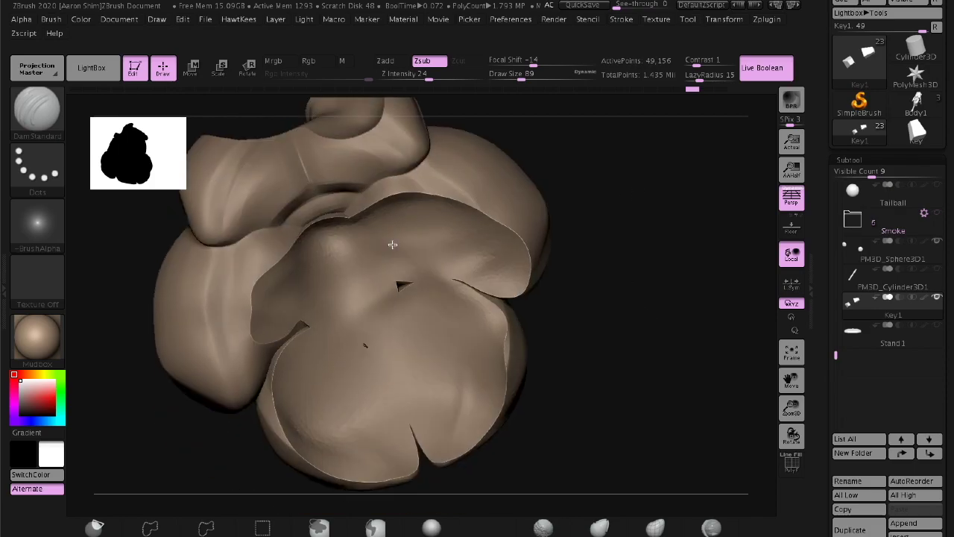
alt+click(395, 280)
key(b)
key(m)
key(v)
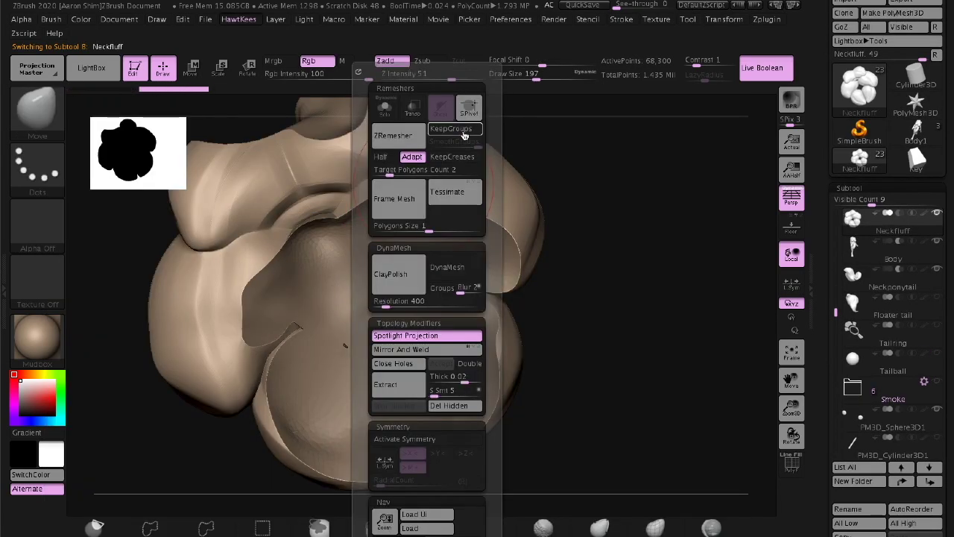
key(b)
key(i)
key(n)
mouse_move(667, 268)
mouse_down()
mouse_move(385, 281)
mouse_move(685, 305)
mouse_up()
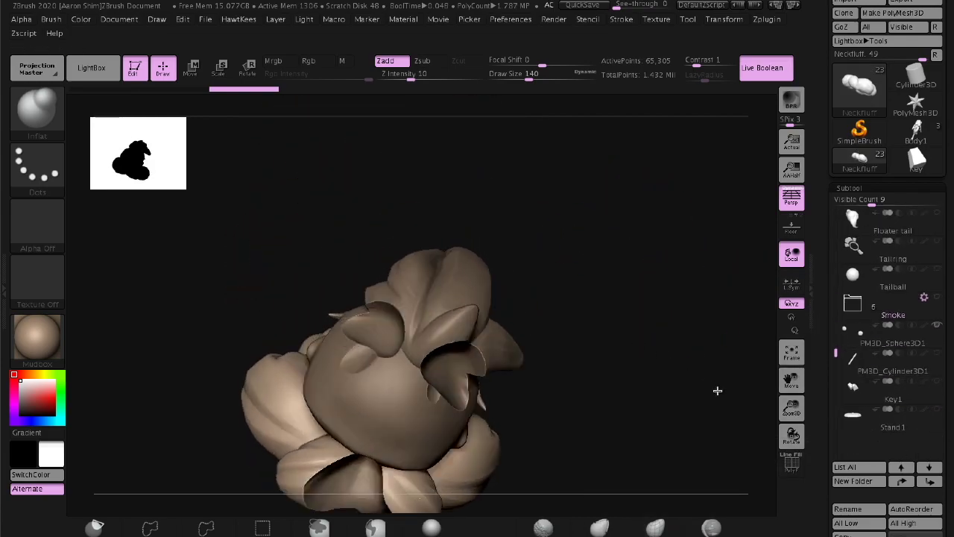
drag(594, 332, 708, 332)
scroll(846, 333, down, 5)
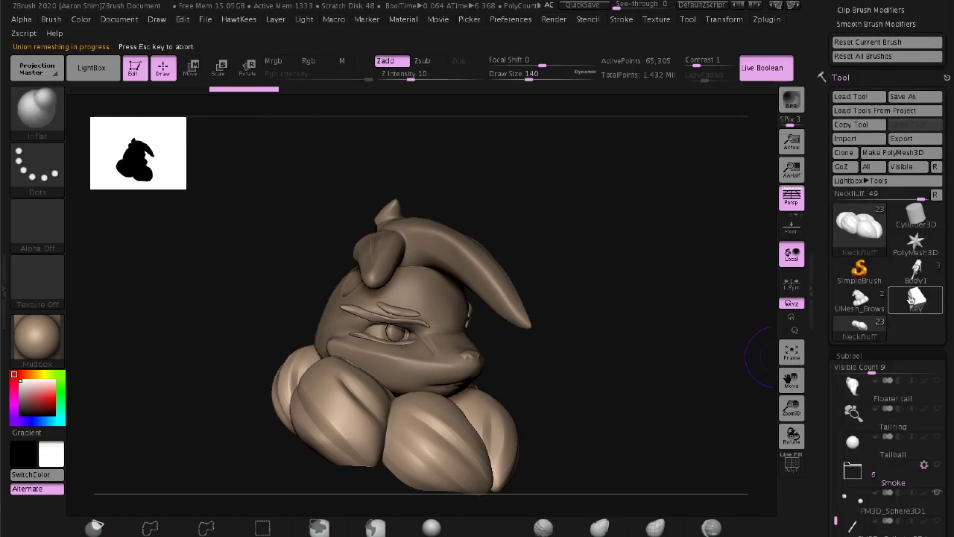
key(f)
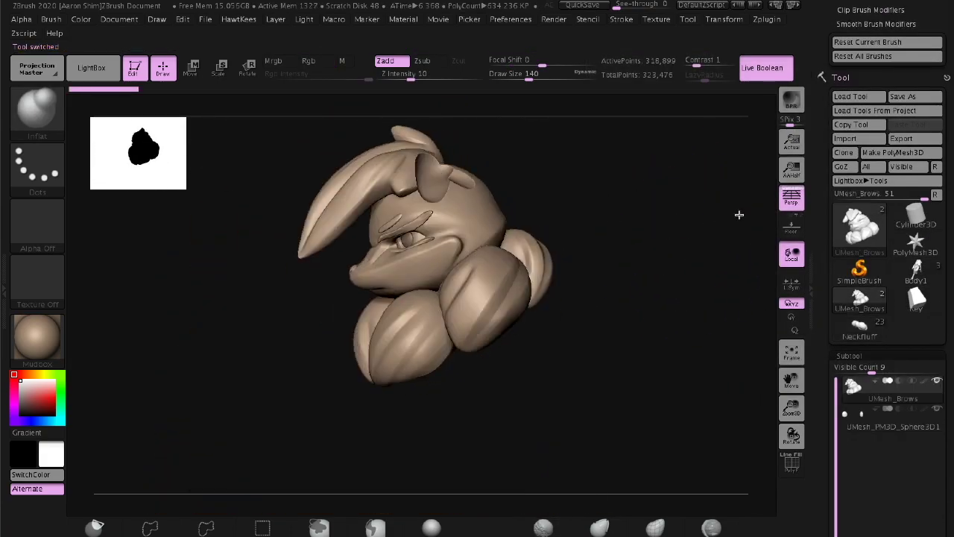
Merge the remaining head parts into one mesh
drag(685, 262, 709, 292)
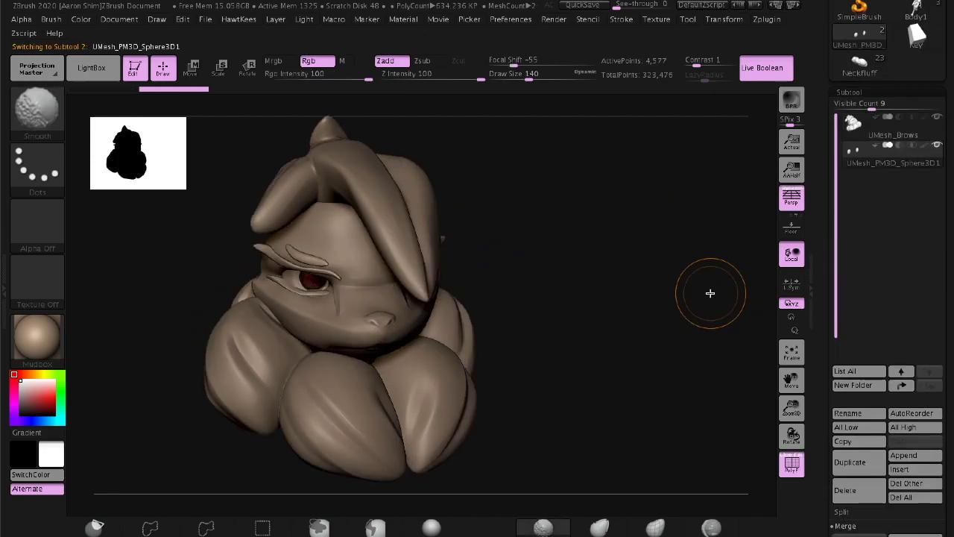
scroll(731, 320, up, 5)
scroll(716, 298, down, 5)
scroll(746, 232, down, 4)
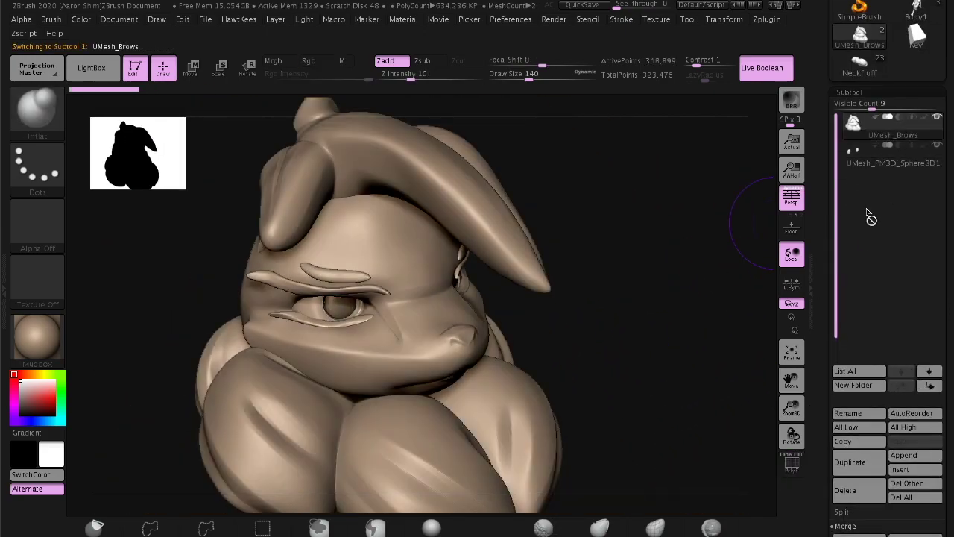
click(845, 525)
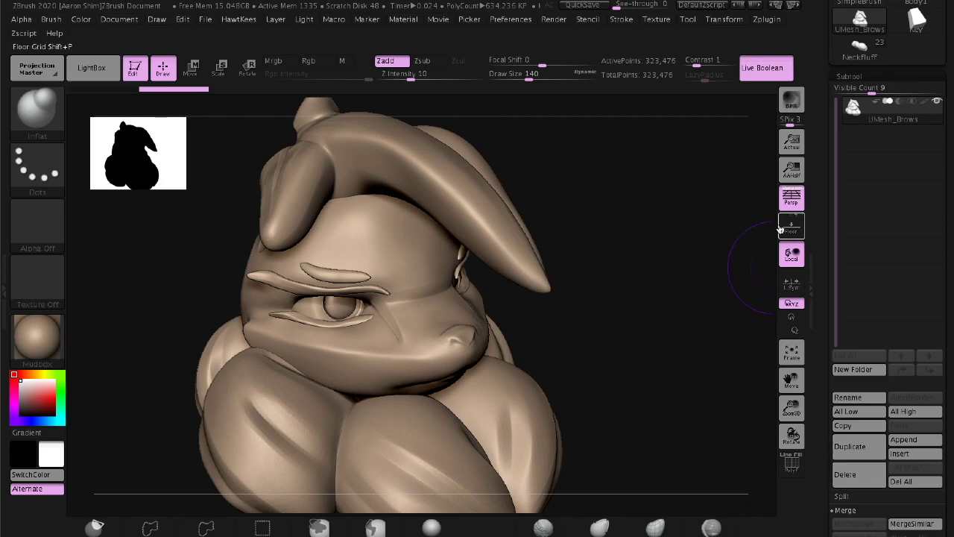
DynaMesh the UMesh_Brows head at resolution 600
key(shift+f)
key(shift+f)
drag(677, 300, 545, 285)
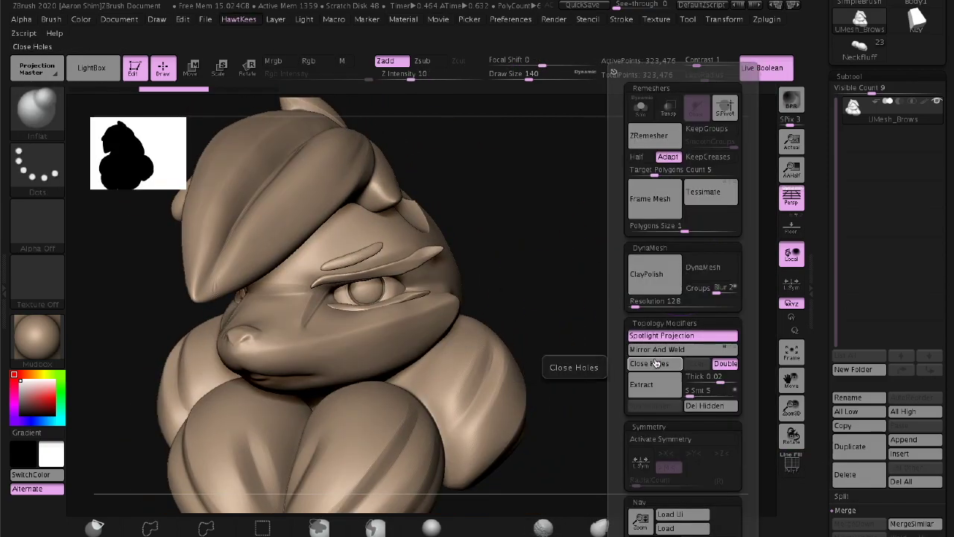
mouse_move(586, 388)
mouse_down()
mouse_move(695, 294)
mouse_move(698, 228)
mouse_move(672, 243)
mouse_up()
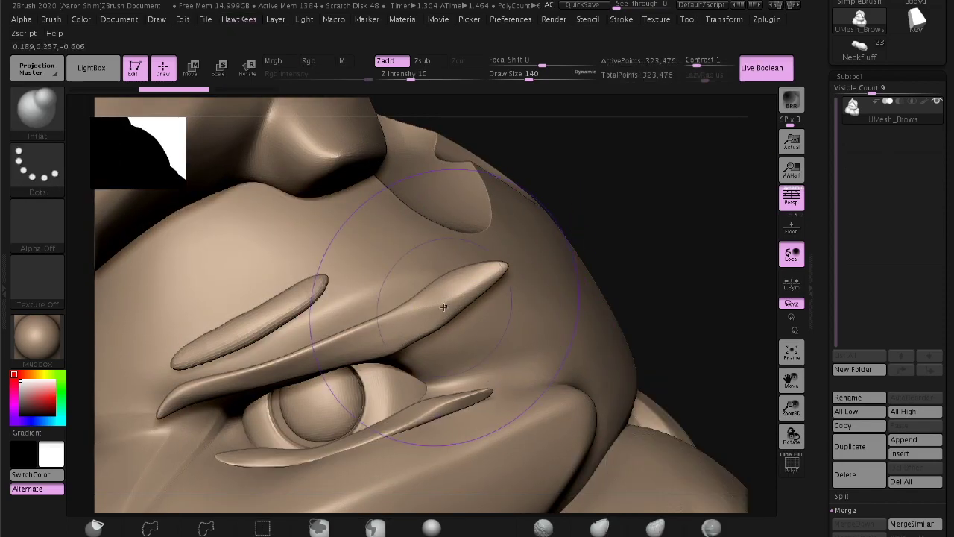
key(space)
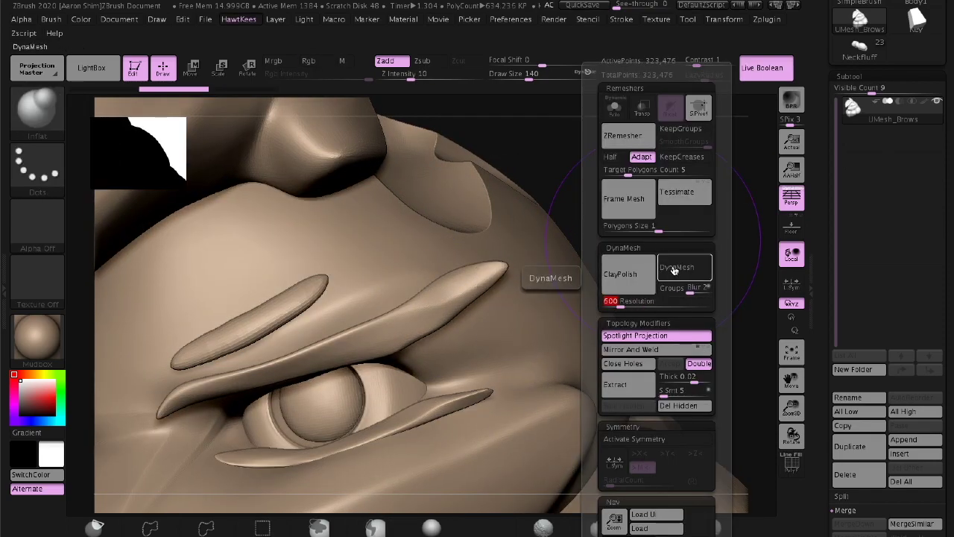
click(675, 270)
key(f)
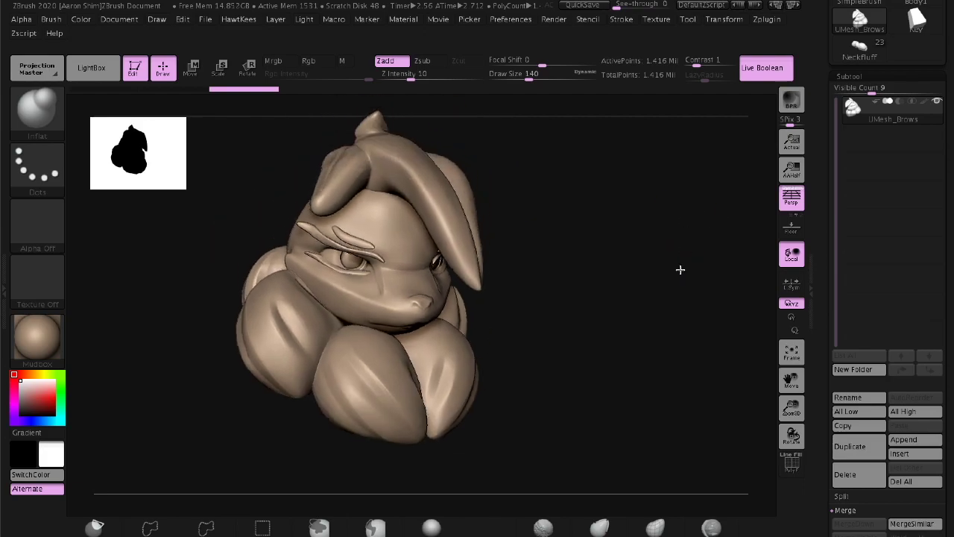
Switch back to the full multi-part character tool in the Tool palette
drag(680, 269, 641, 253)
scroll(805, 264, up, 5)
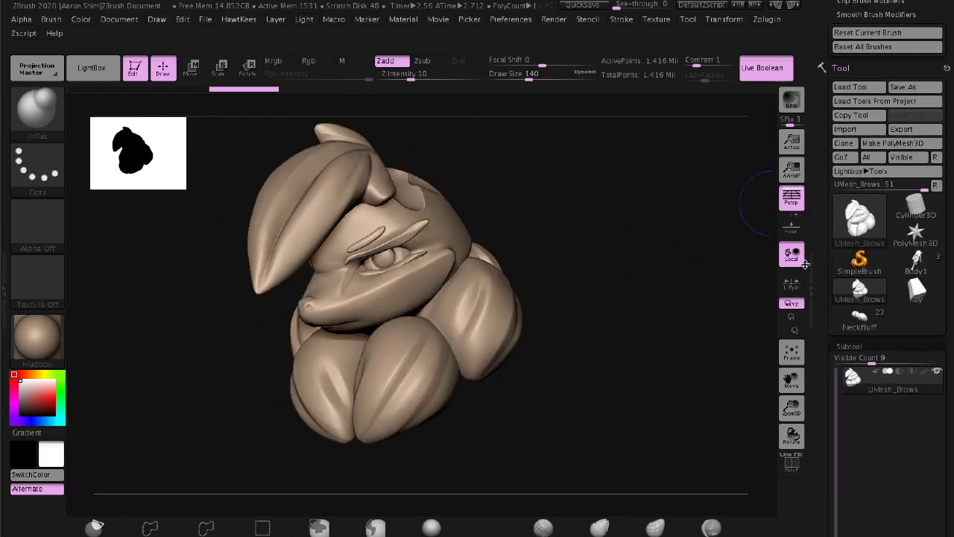
scroll(805, 264, up, 3)
drag(654, 186, 823, 207)
scroll(856, 116, down, 5)
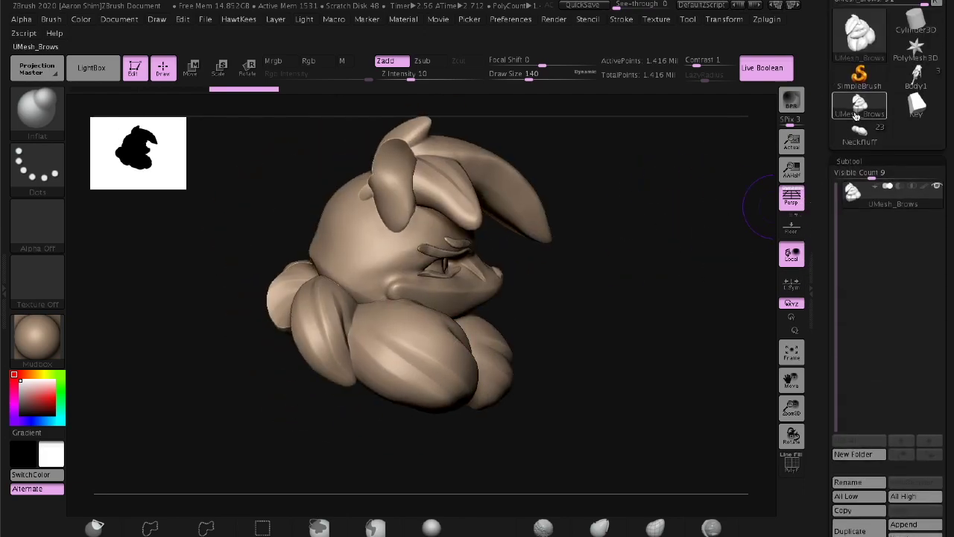
click(859, 129)
mouse_move(733, 333)
mouse_down()
mouse_move(728, 157)
mouse_move(713, 230)
mouse_move(760, 256)
mouse_move(694, 206)
mouse_move(683, 277)
mouse_move(554, 284)
mouse_up()
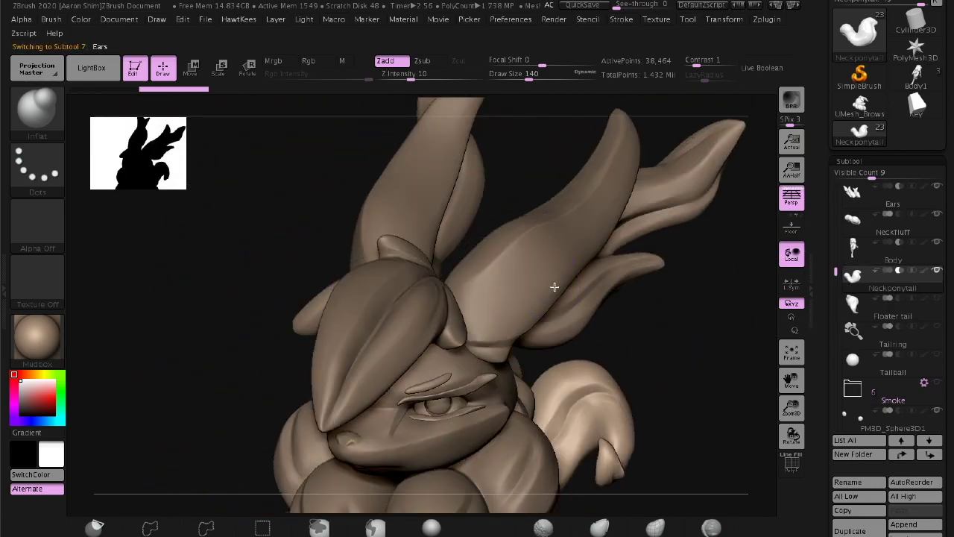
Copy the Ears subtool and paste it into the UMesh_Brows head tool
alt+click(554, 283)
drag(599, 371, 647, 307)
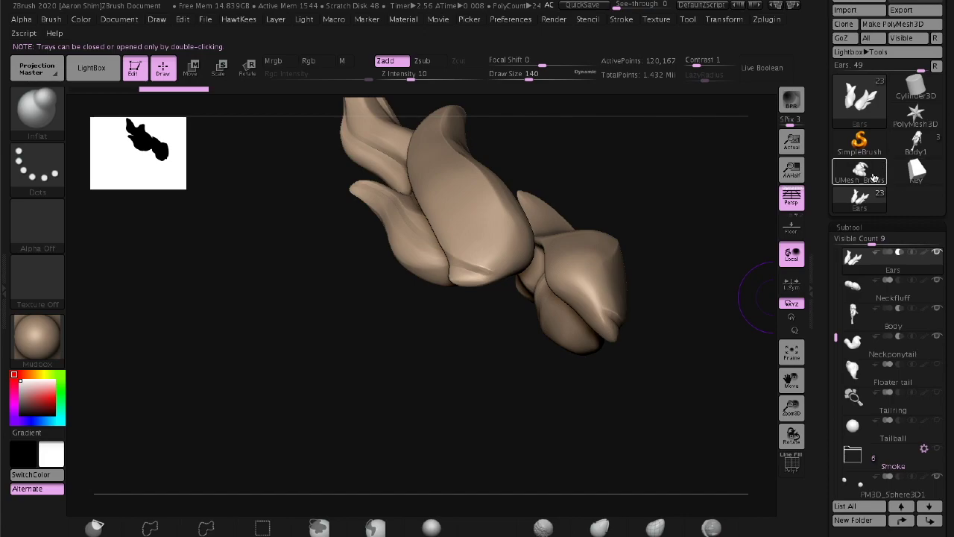
click(858, 170)
click(866, 121)
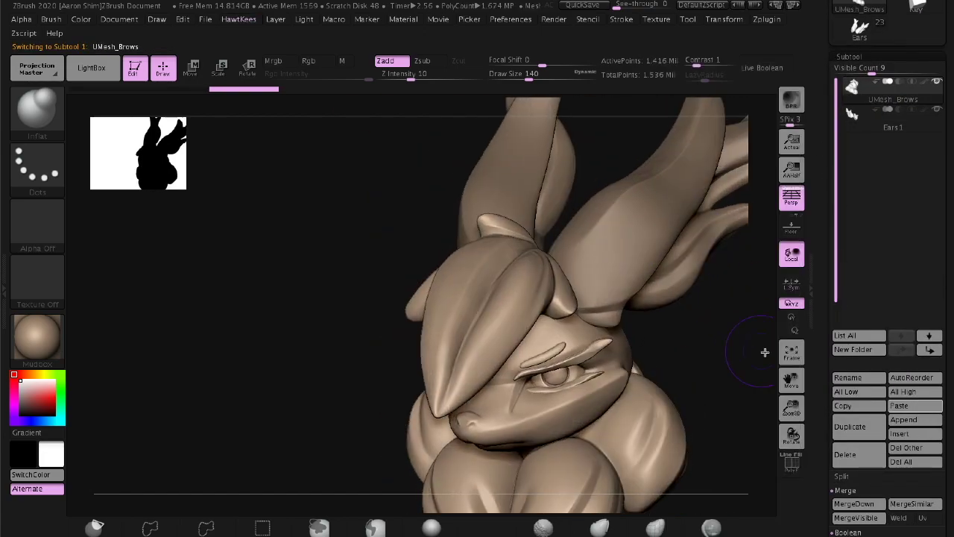
scroll(925, 338, down, 2)
Append the cube key as a new subtool, ready to move
drag(814, 348, 639, 330)
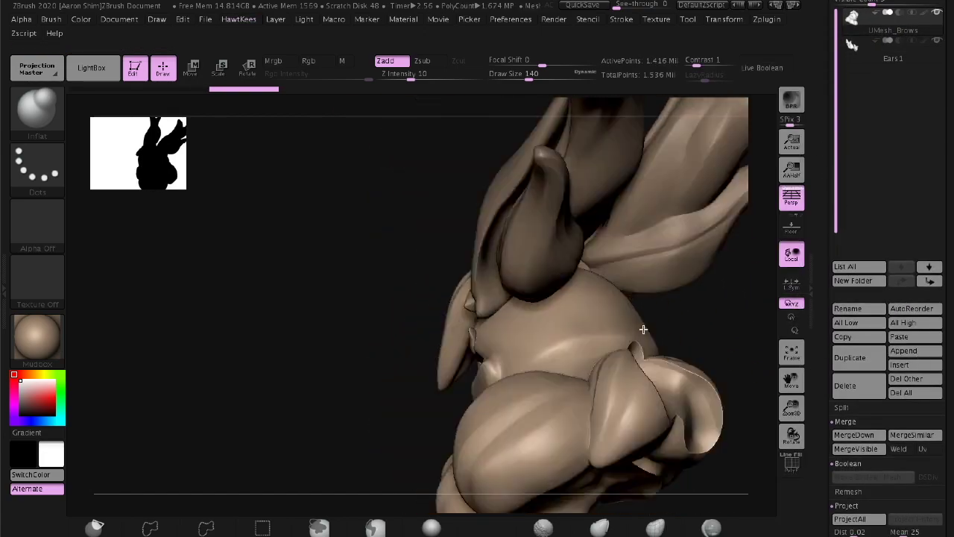
click(903, 351)
click(733, 300)
mouse_move(733, 300)
mouse_down()
mouse_move(652, 300)
mouse_move(522, 373)
mouse_move(260, 423)
mouse_up()
key(w)
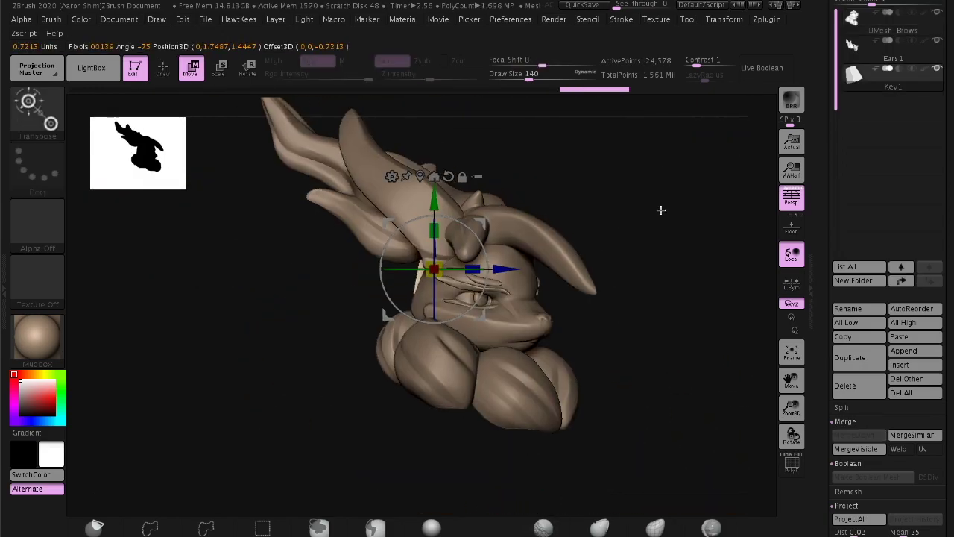
Move and resize the key block so it sits at the ear base on the head
mouse_move(661, 210)
mouse_down()
mouse_move(693, 153)
mouse_move(547, 350)
mouse_up()
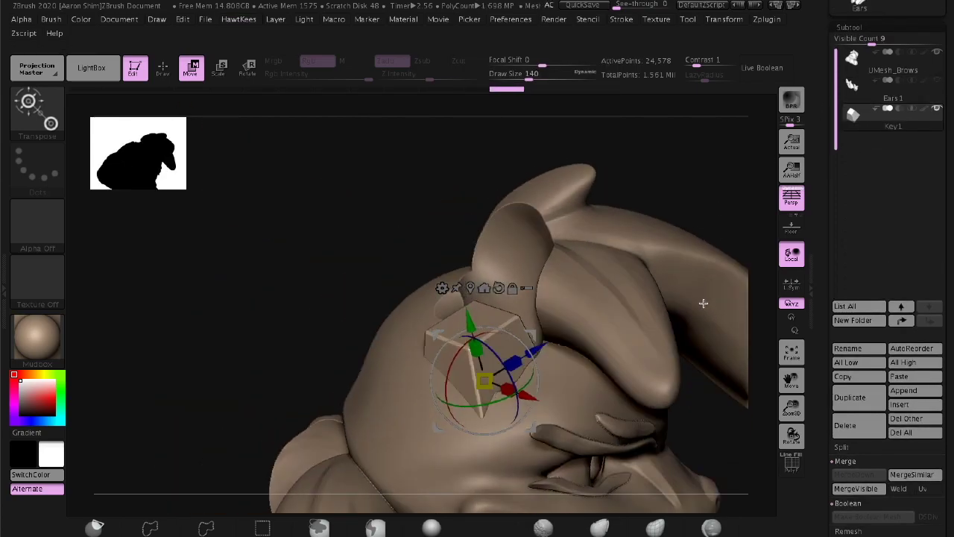
drag(703, 303, 527, 291)
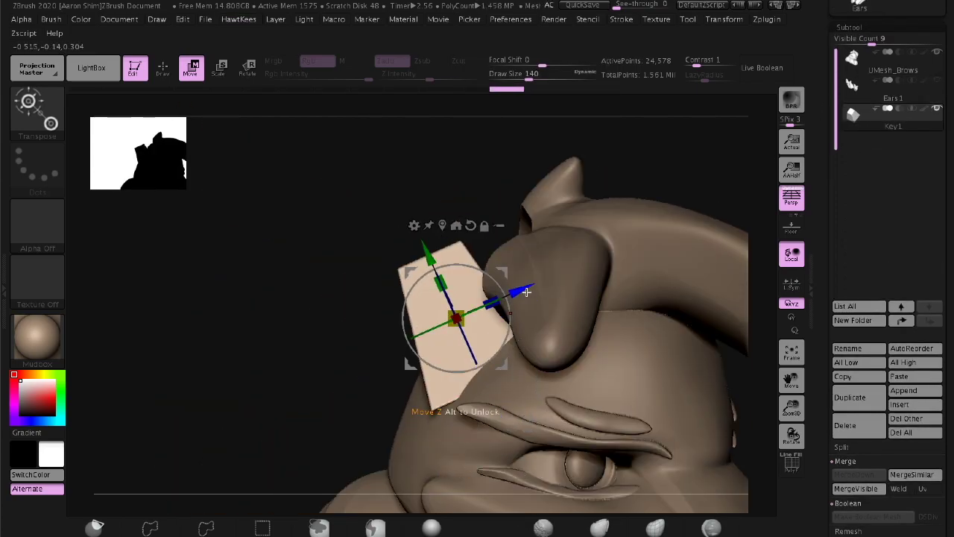
mouse_move(732, 206)
mouse_down()
mouse_move(718, 365)
mouse_move(735, 303)
mouse_move(615, 306)
mouse_up()
drag(633, 275, 689, 375)
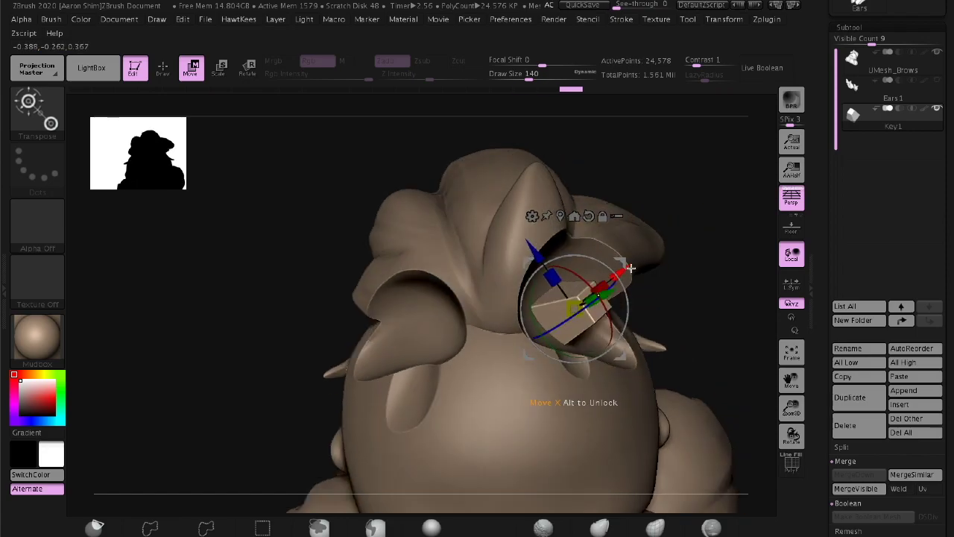
drag(571, 328, 404, 361)
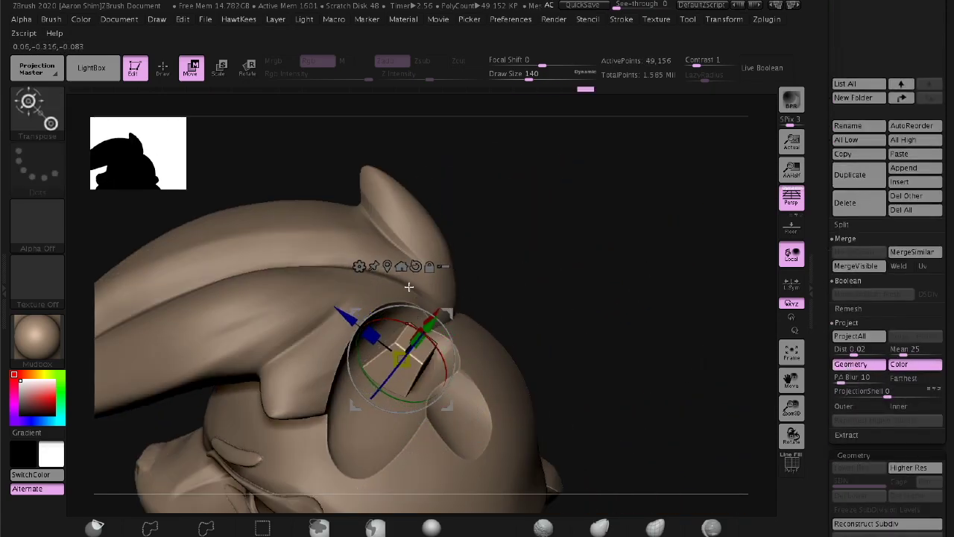
drag(408, 286, 451, 303)
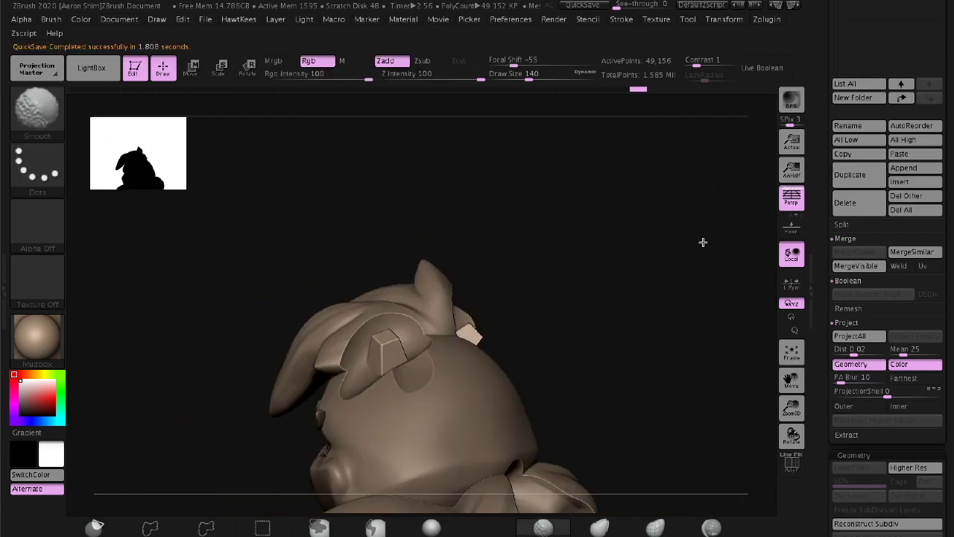
drag(708, 256, 756, 245)
Turn on the Live Boolean preview and orbit around the head
click(762, 68)
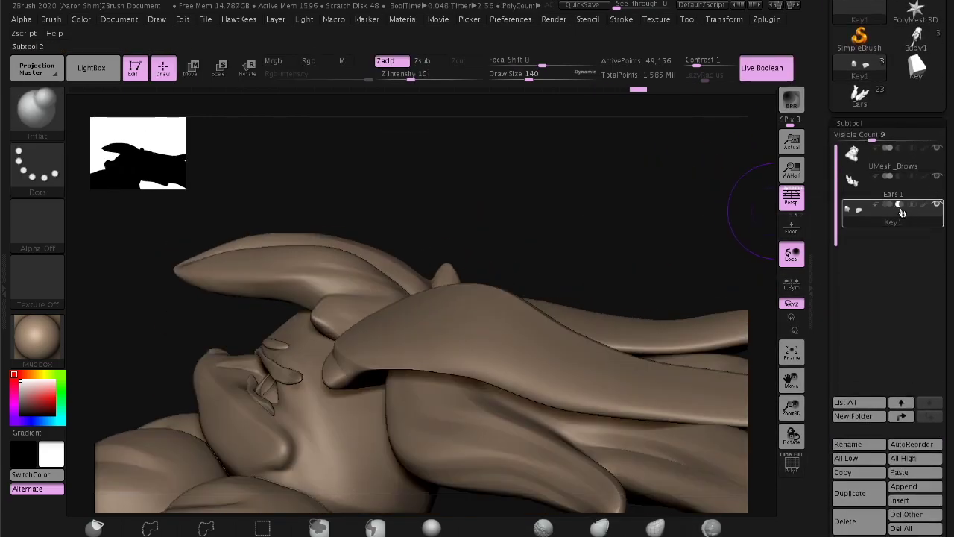
mouse_move(742, 101)
mouse_down()
mouse_move(691, 319)
mouse_move(596, 360)
mouse_up()
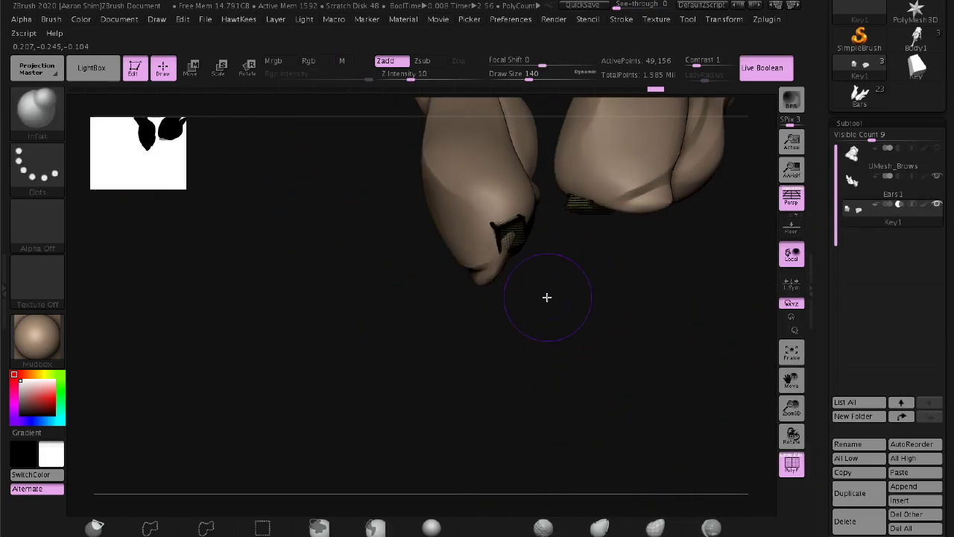
key(w)
key(shift+f)
Select Ears1 and Solo the key pieces to inspect them, then turn Solo off
alt+click(397, 316)
key(shift+f)
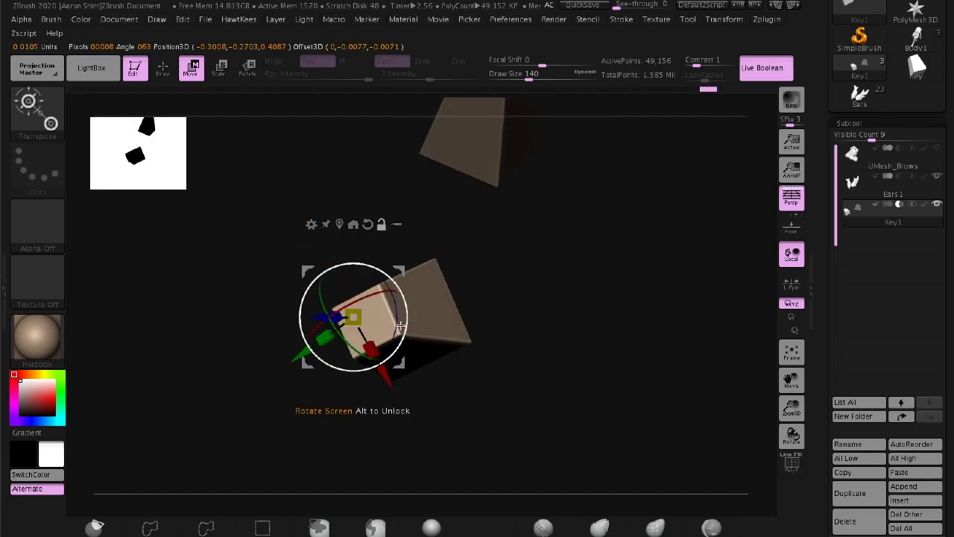
key(space)
click(341, 305)
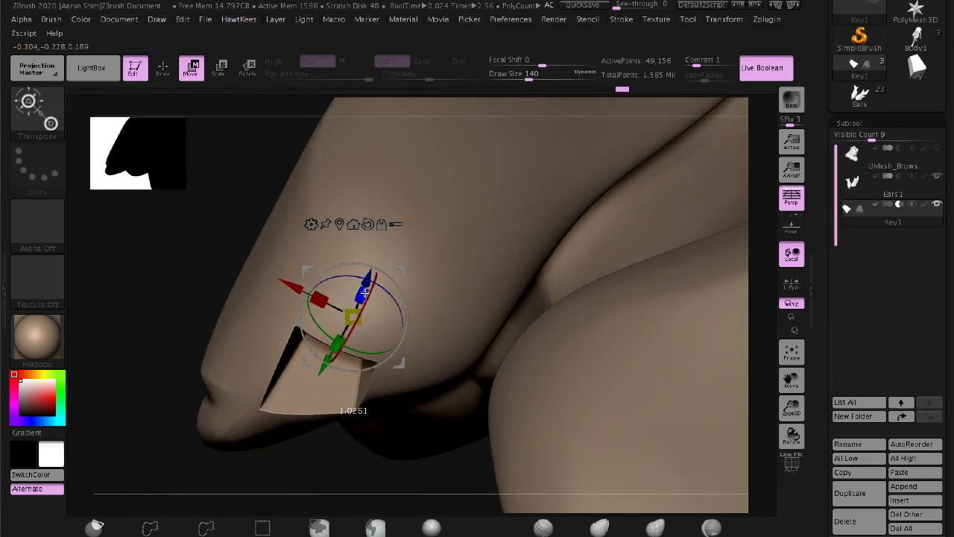
mouse_move(580, 234)
mouse_down()
mouse_move(720, 242)
mouse_move(680, 290)
mouse_up()
key(q)
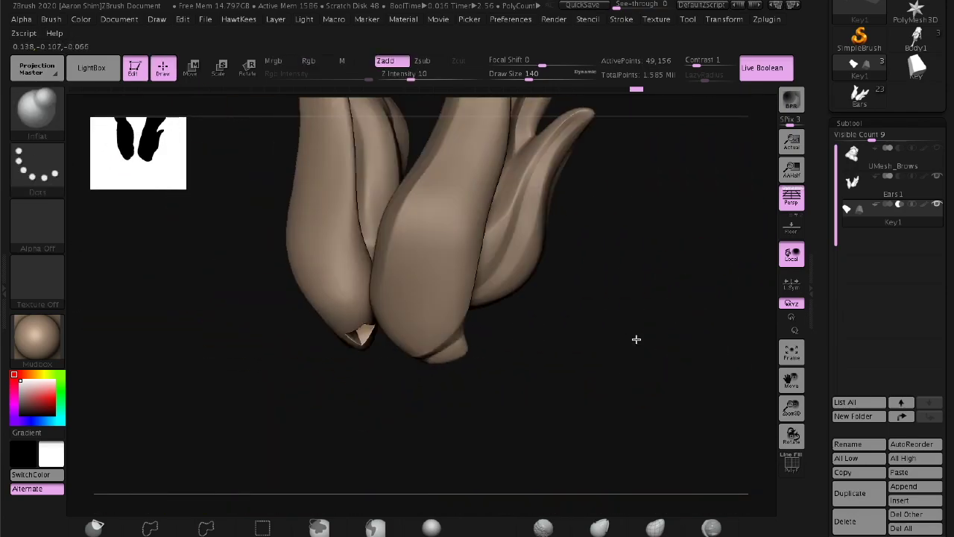
Move the key down and right under the model, then select Key1
mouse_move(636, 340)
mouse_down()
mouse_move(646, 170)
mouse_move(653, 300)
mouse_move(771, 246)
mouse_up()
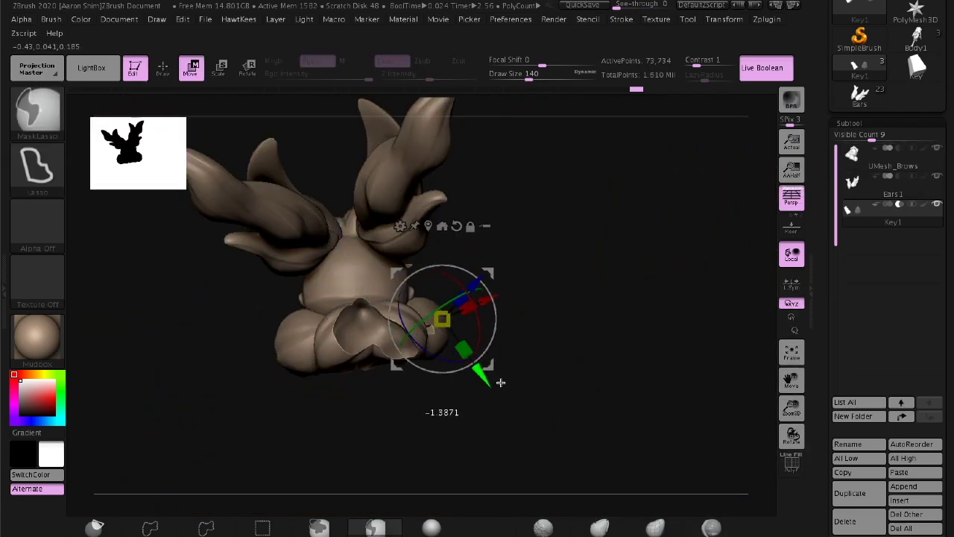
drag(500, 382, 554, 458)
scroll(815, 228, down, 5)
mouse_move(745, 332)
mouse_down()
mouse_move(430, 330)
mouse_move(713, 328)
mouse_move(681, 347)
mouse_up()
drag(568, 354, 565, 401)
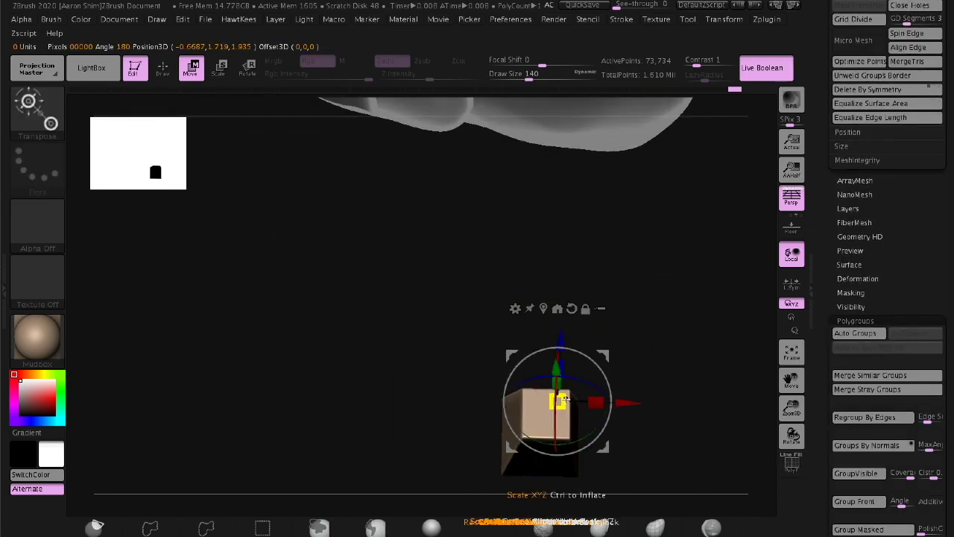
mouse_move(693, 371)
mouse_down()
mouse_move(503, 299)
mouse_move(534, 369)
mouse_move(563, 299)
mouse_move(318, 309)
mouse_up()
alt+click(318, 309)
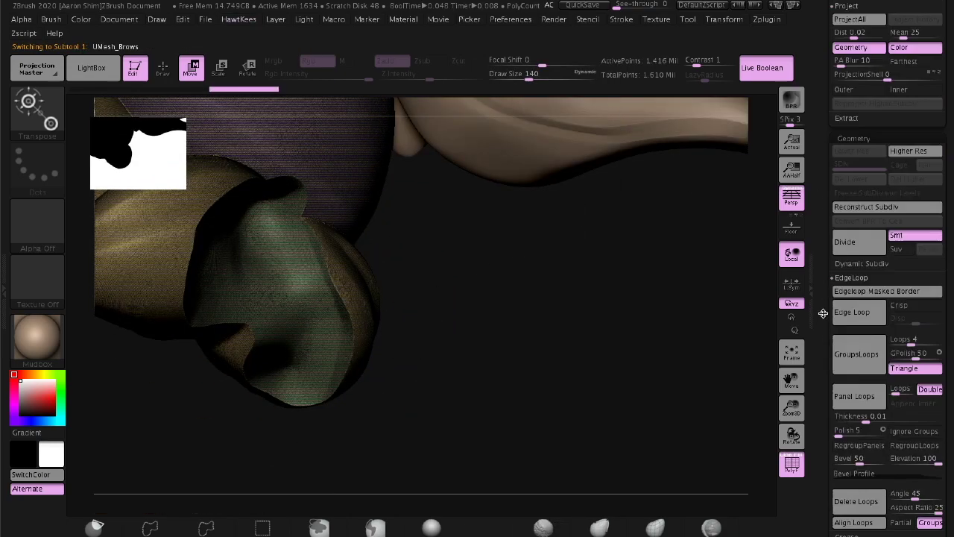
Orbit to the back and underside of the model with Key1 ready to move
mouse_move(436, 311)
mouse_down()
mouse_move(502, 333)
mouse_move(270, 265)
mouse_move(313, 328)
mouse_move(648, 343)
mouse_move(607, 329)
mouse_move(642, 194)
mouse_up()
key(q)
mouse_move(456, 225)
mouse_down()
mouse_move(723, 288)
mouse_move(678, 276)
mouse_up()
key(w)
mouse_move(383, 420)
mouse_down()
mouse_move(575, 366)
mouse_move(675, 358)
mouse_up()
Make UMesh_Brows active and orbit to inspect the ponytail parts
key(q)
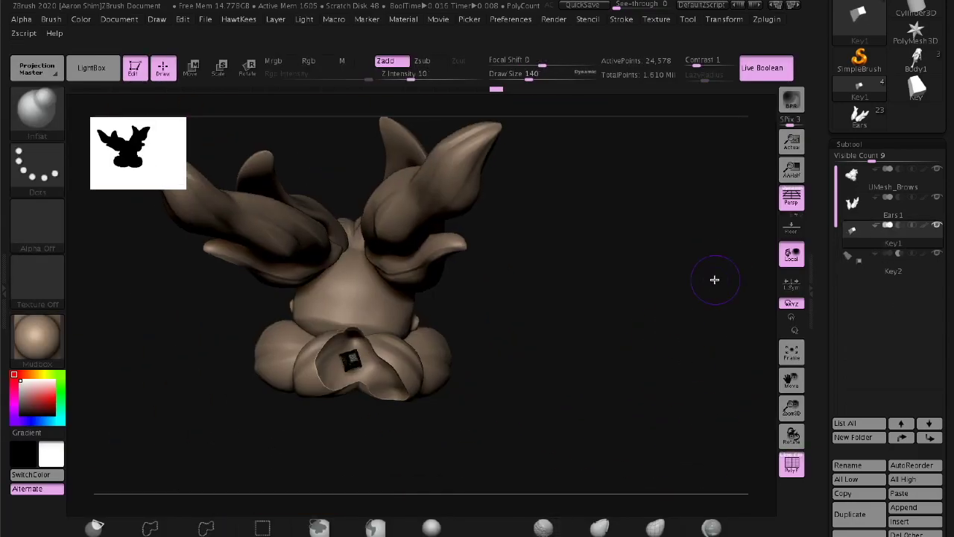
mouse_move(714, 279)
mouse_down()
mouse_move(693, 219)
mouse_move(405, 316)
mouse_up()
key(w)
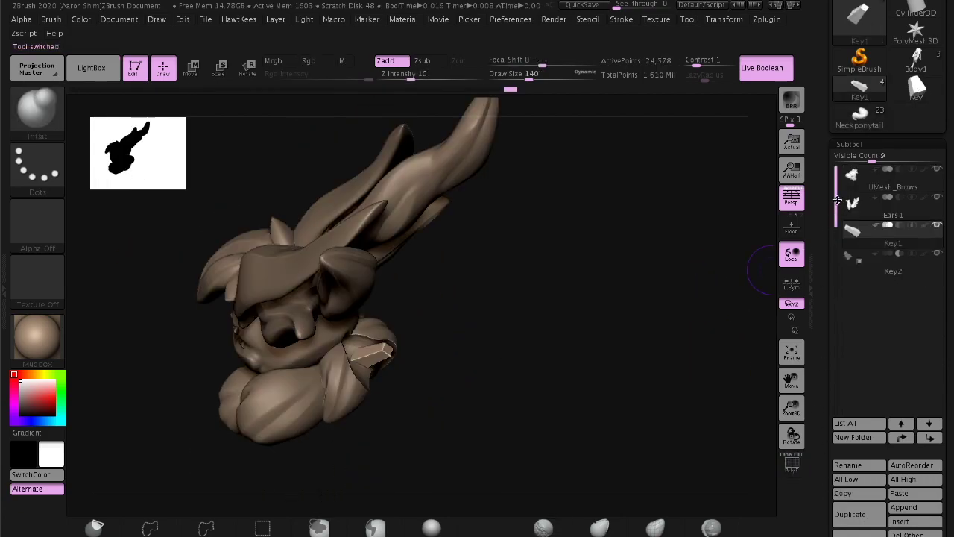
click(852, 175)
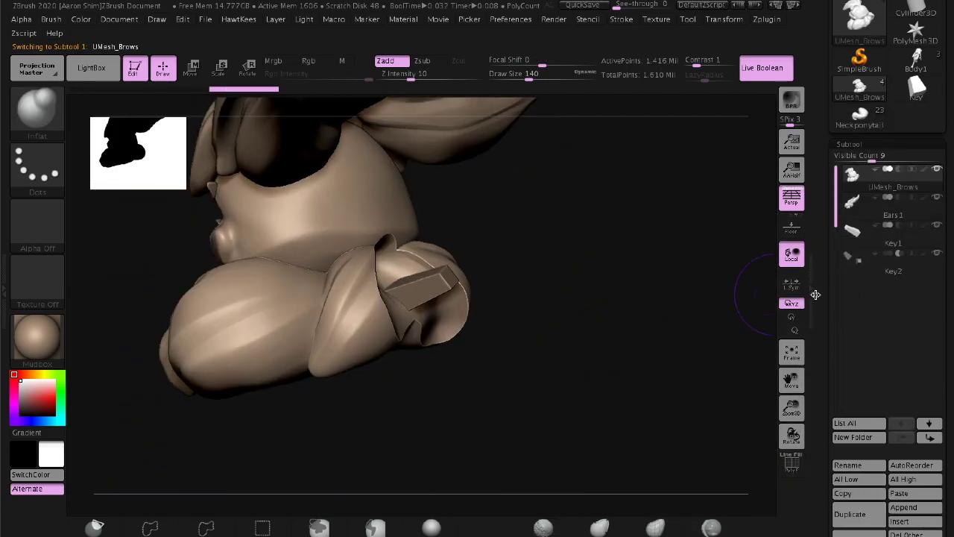
mouse_move(754, 295)
mouse_down()
mouse_move(778, 241)
mouse_move(741, 283)
mouse_move(753, 235)
mouse_up()
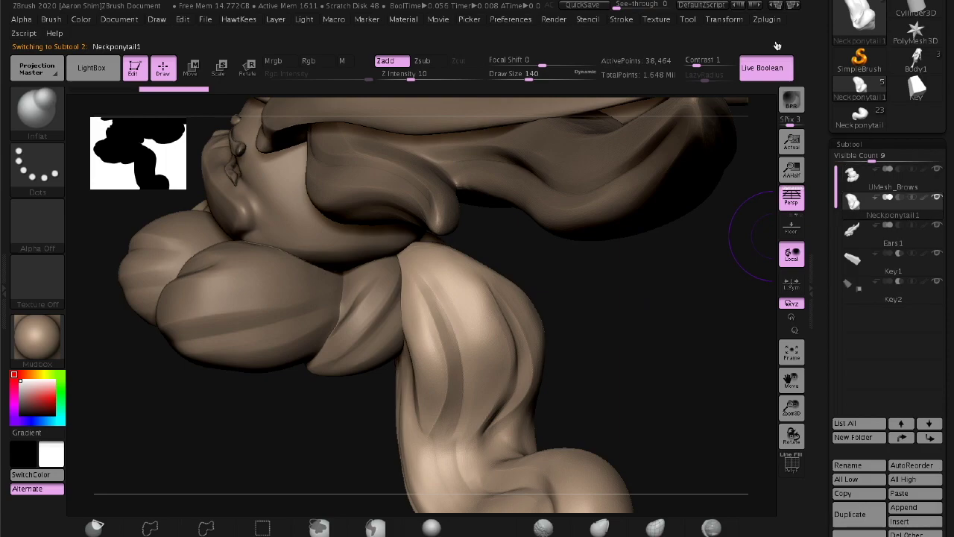
mouse_move(622, 315)
mouse_down()
mouse_move(661, 309)
mouse_move(678, 384)
mouse_move(748, 460)
mouse_move(637, 305)
mouse_move(718, 301)
mouse_move(784, 272)
mouse_move(562, 339)
mouse_move(586, 362)
mouse_move(746, 373)
mouse_up()
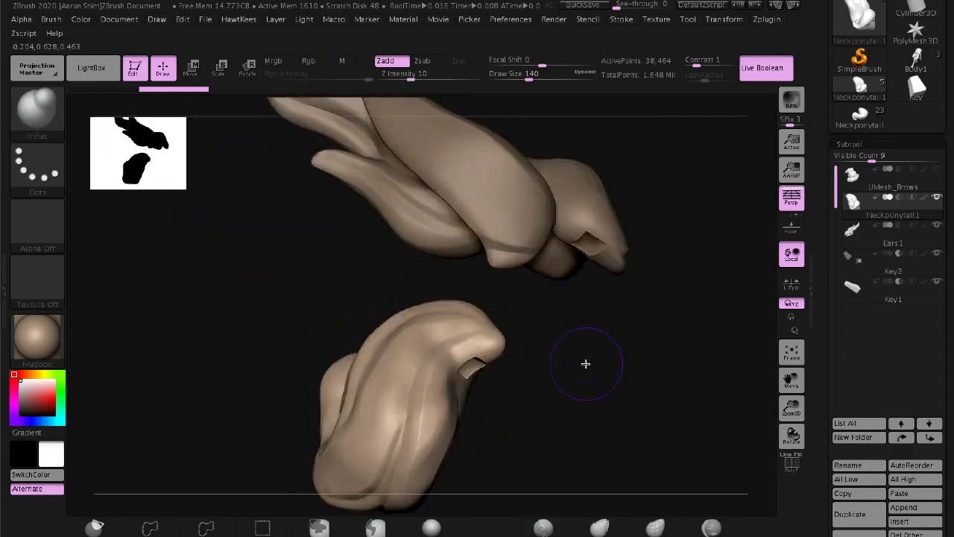
Select Key2 and confirm generating the UMesh_Neckponytail2 Boolean mesh
click(852, 257)
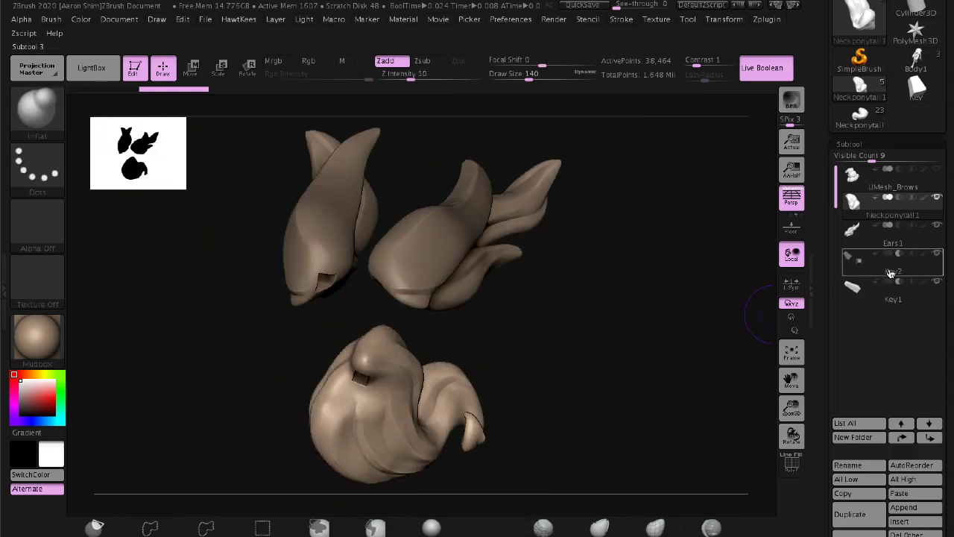
click(839, 482)
click(741, 472)
mouse_move(741, 473)
mouse_down()
mouse_move(698, 365)
mouse_move(737, 237)
mouse_move(679, 305)
mouse_move(707, 307)
mouse_move(703, 258)
mouse_up()
Scroll down the Subtool palette and open the Deformation settings
scroll(857, 358, down, 3)
scroll(857, 372, down, 3)
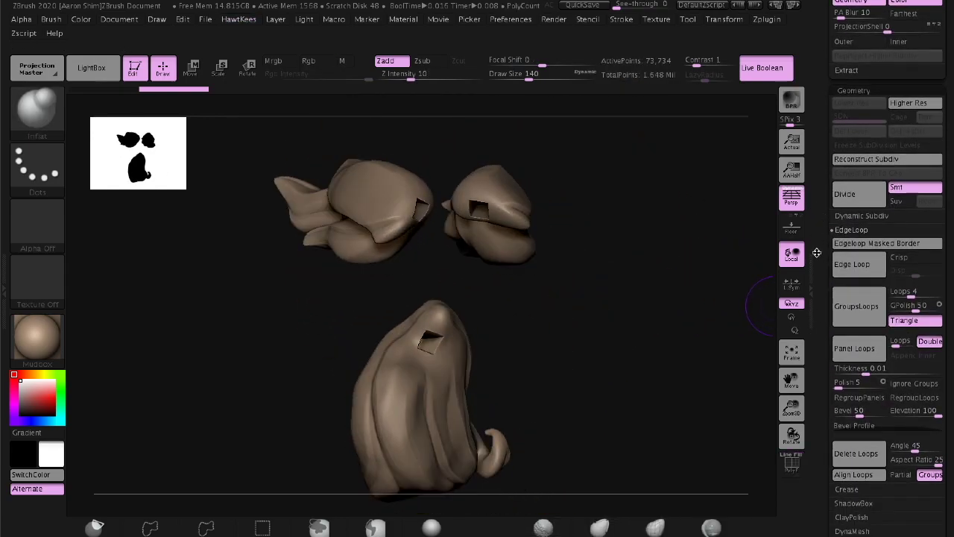
scroll(843, 390, down, 5)
click(843, 391)
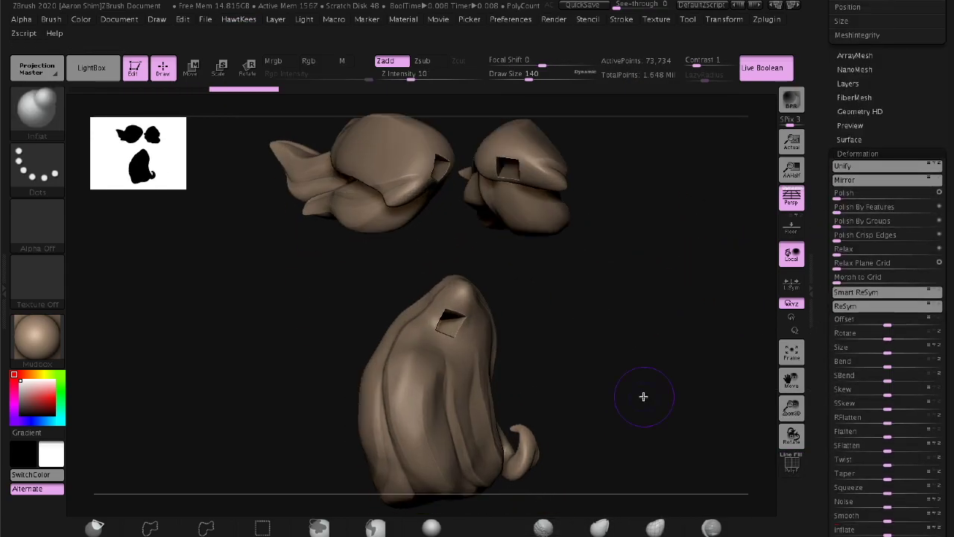
scroll(832, 359, down, 1)
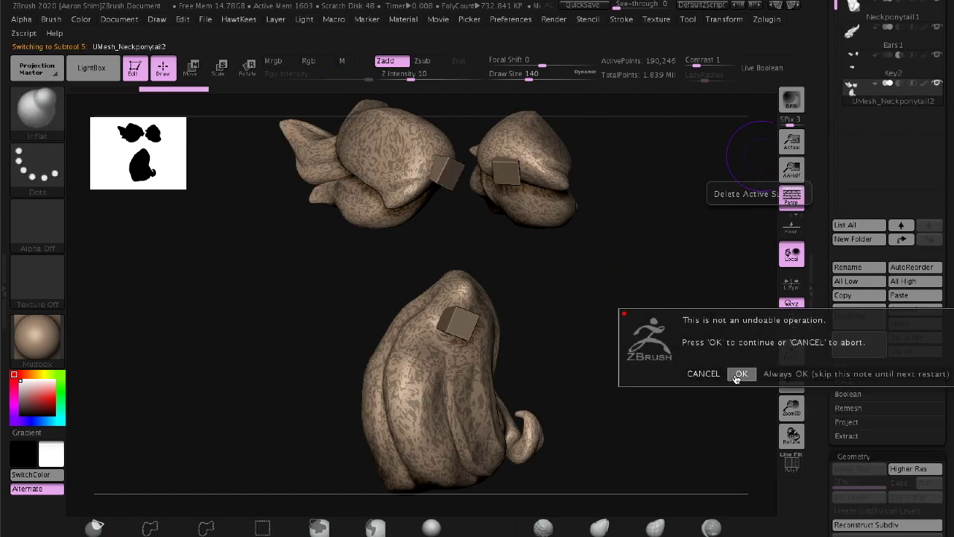
Delete UMesh_Neckponytail2 and append the new Boolean mesh as the UMesh_Neckponytail3 subtool
click(741, 375)
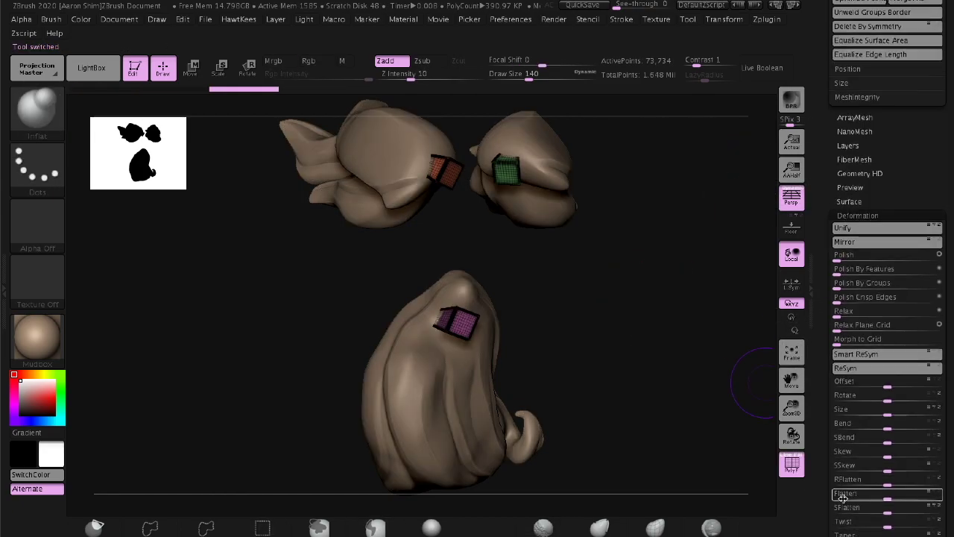
scroll(827, 224, up, 5)
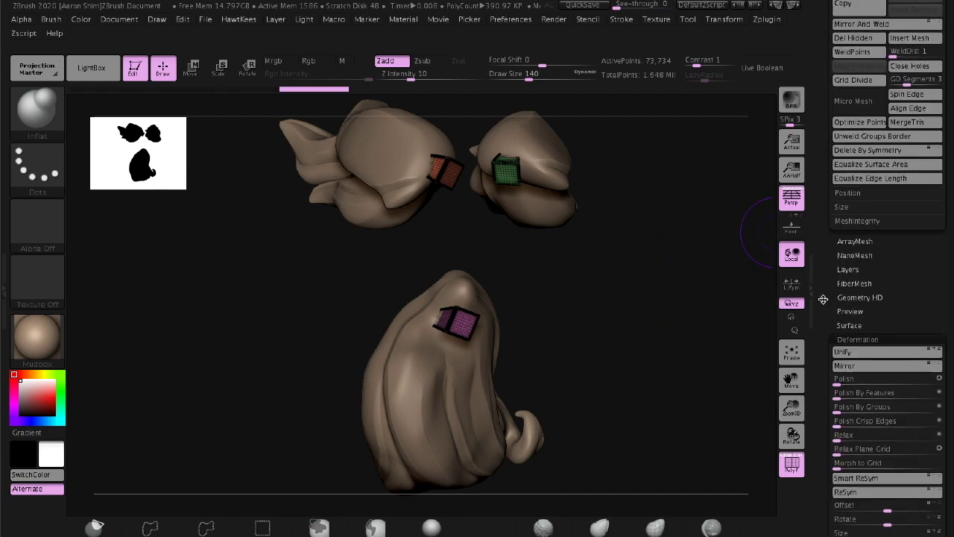
scroll(835, 283, up, 5)
scroll(843, 335, up, 5)
scroll(849, 385, up, 5)
scroll(857, 403, up, 5)
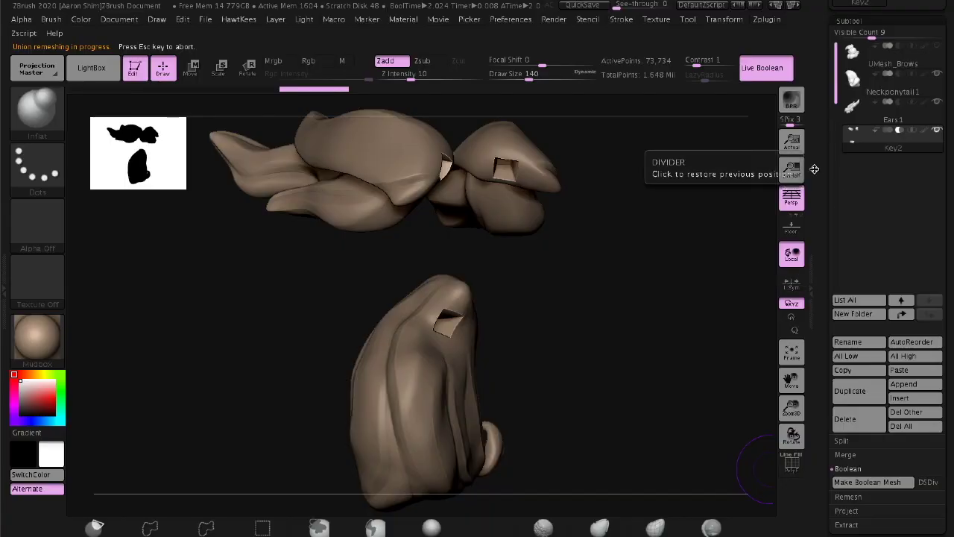
click(915, 385)
click(681, 314)
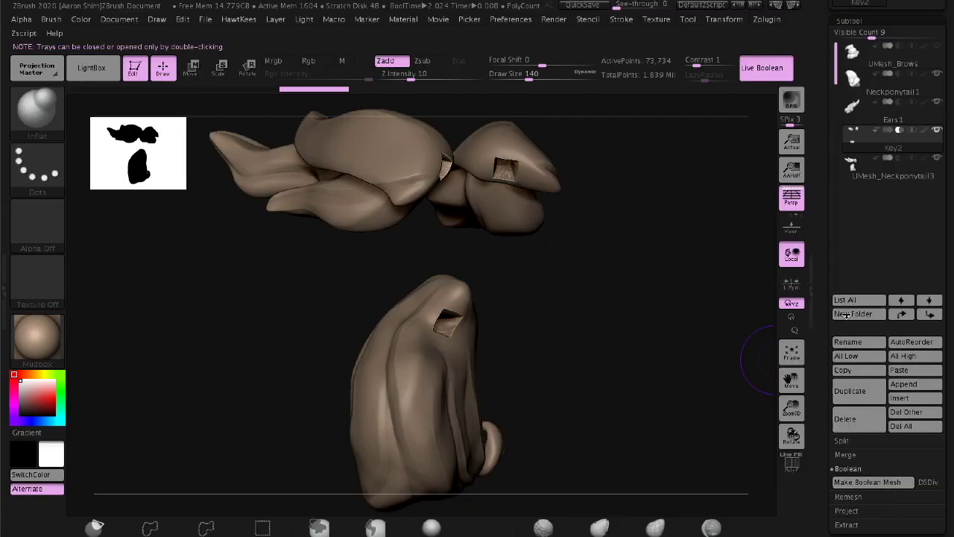
Switch between UMesh_Neckponytail3 and Ears1, rotating and zooming to inspect the key joins
click(938, 137)
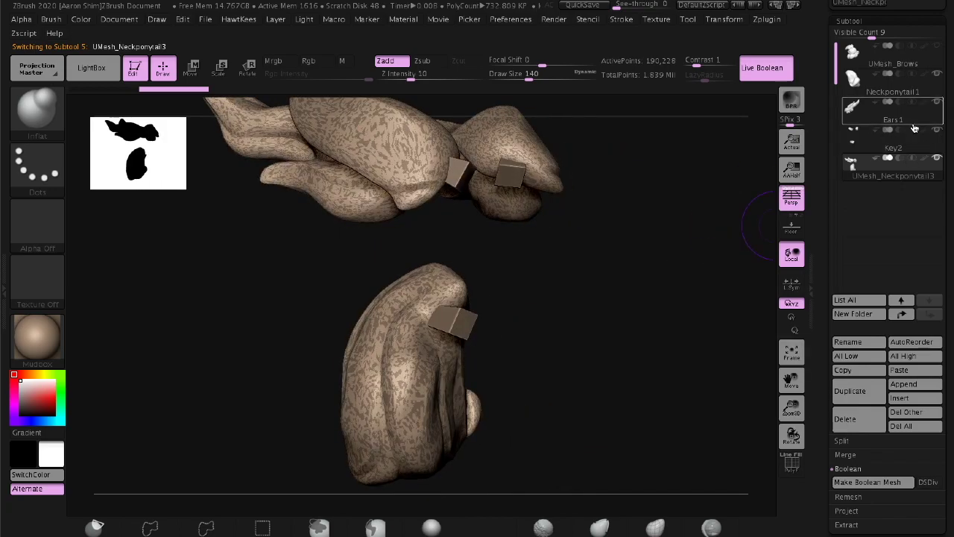
click(902, 93)
mouse_move(892, 110)
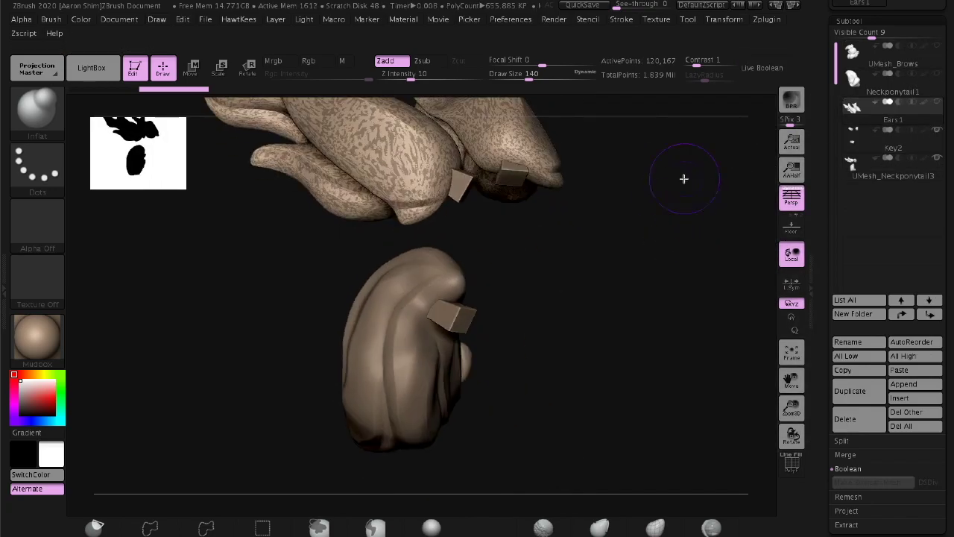
mouse_move(682, 179)
mouse_down()
mouse_move(703, 204)
mouse_move(703, 332)
mouse_move(499, 250)
mouse_up()
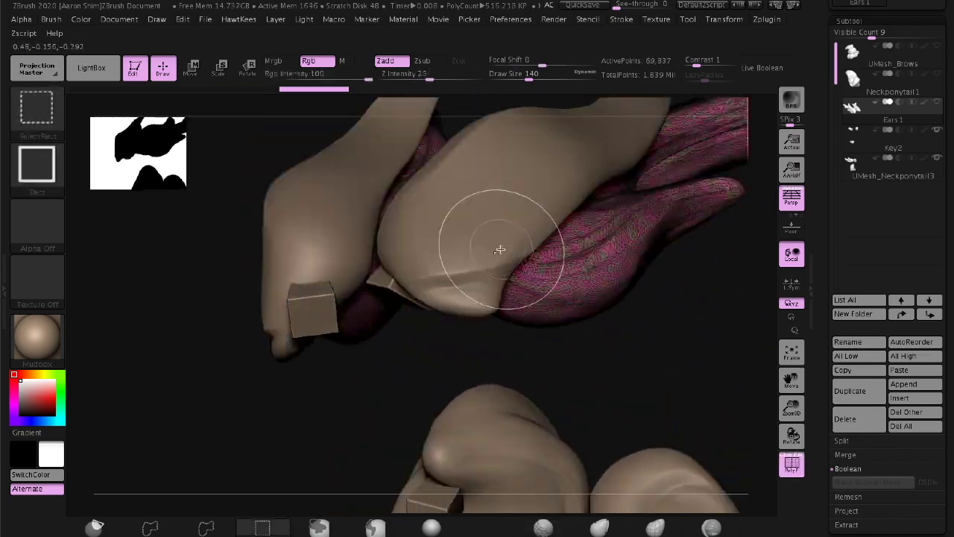
click(887, 170)
drag(720, 326, 713, 298)
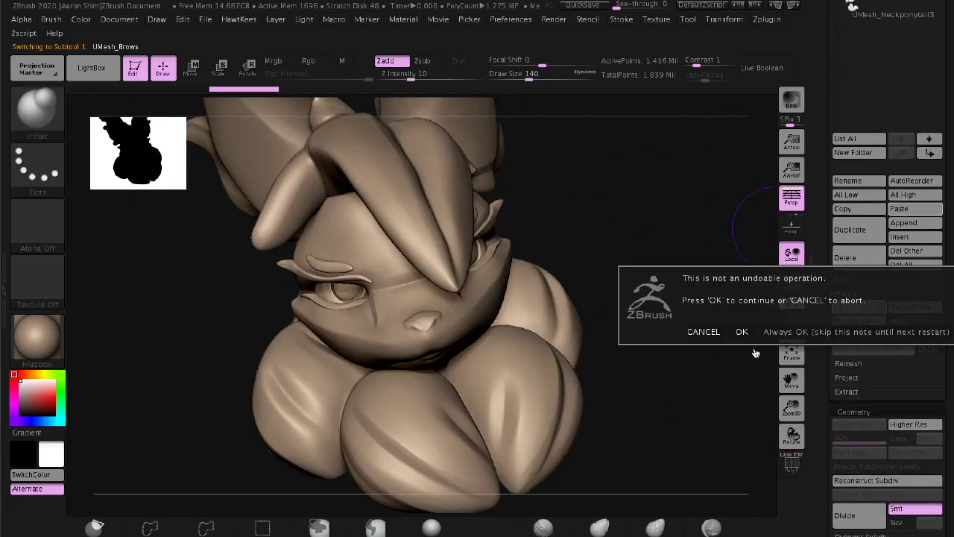
Confirm deletion of the Key2 cube subtool
click(742, 331)
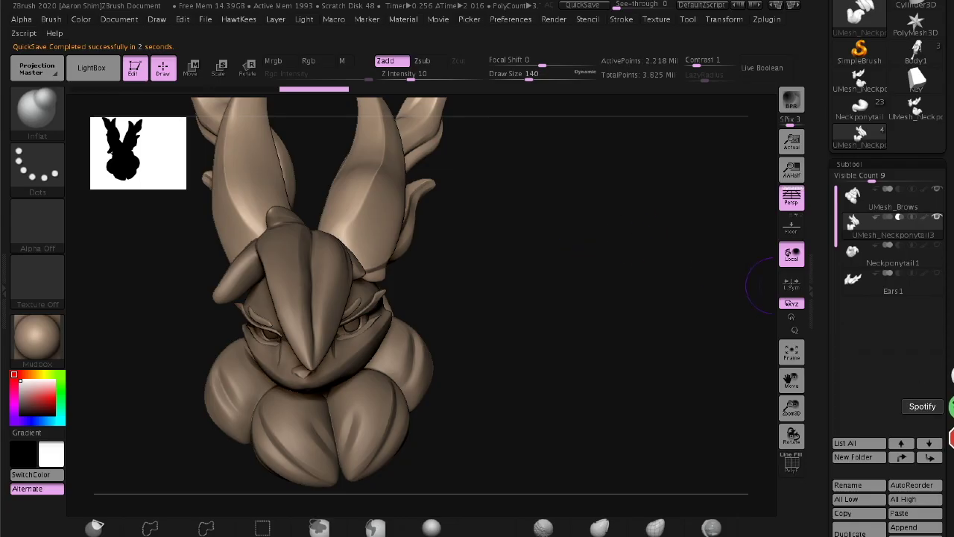
scroll(766, 282, down, 10)
scroll(763, 375, down, 6)
scroll(754, 408, down, 2)
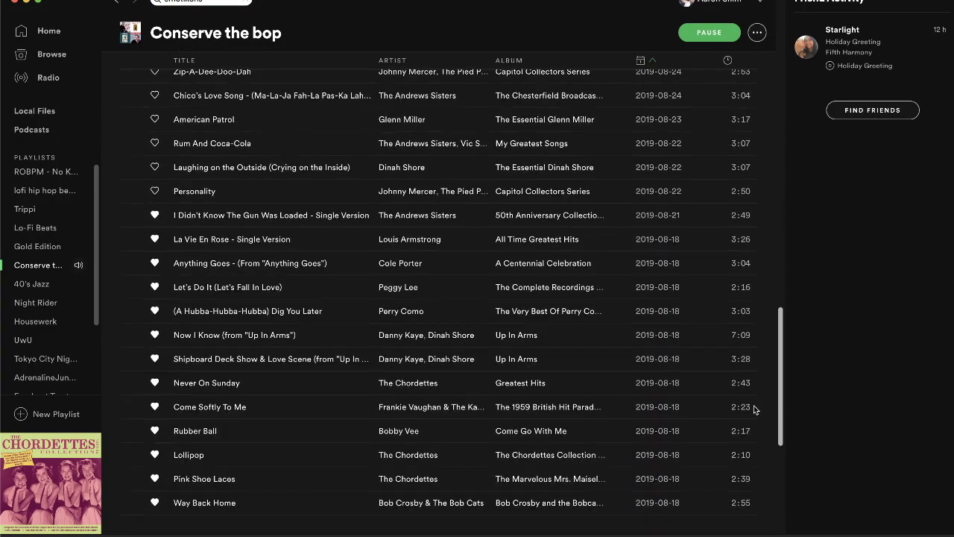
scroll(754, 409, up, 15)
scroll(703, 132, up, 4)
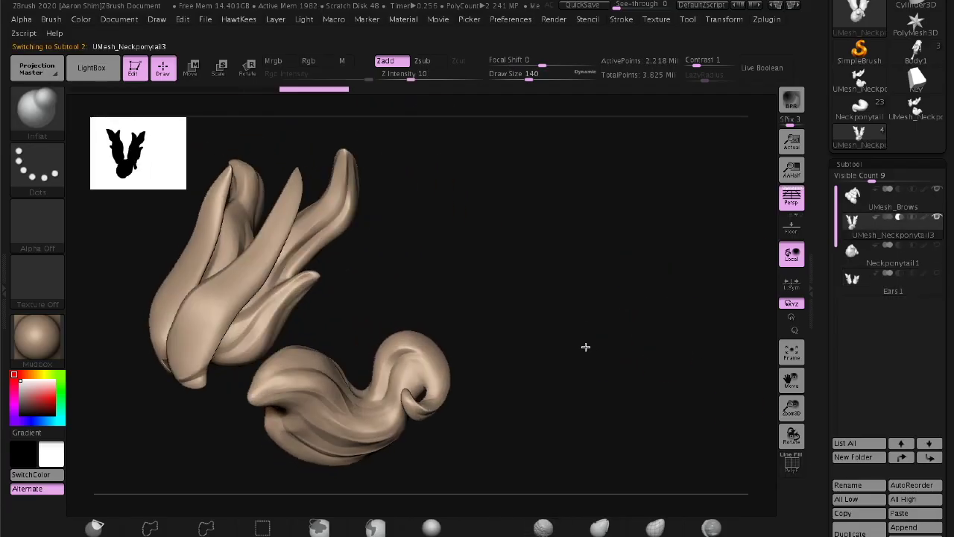
Select the Neckponytail1 subtool and display its polygon wireframe
click(907, 259)
key(shift+f)
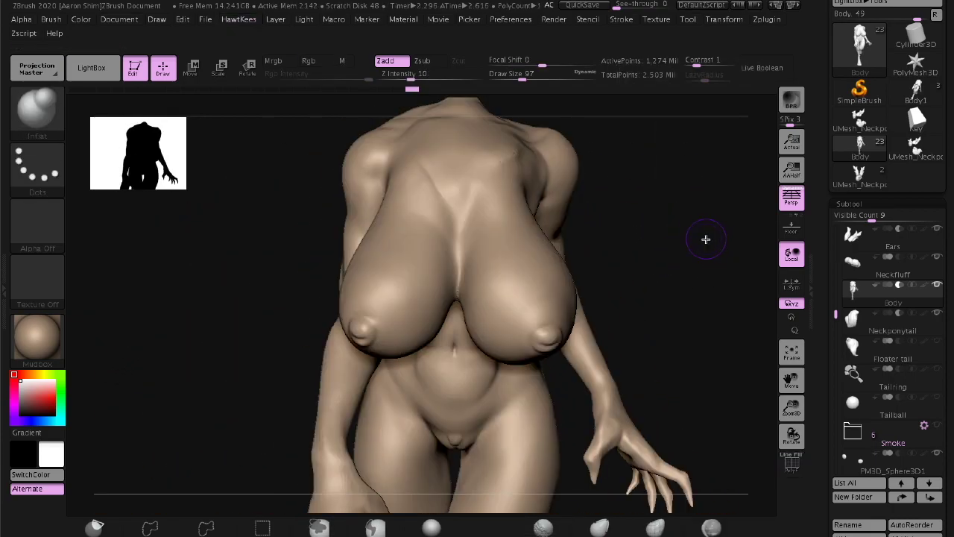
Switch to the MaskLasso brush, then Move transpose, and spin the body a full turn to check it
drag(706, 240, 638, 342)
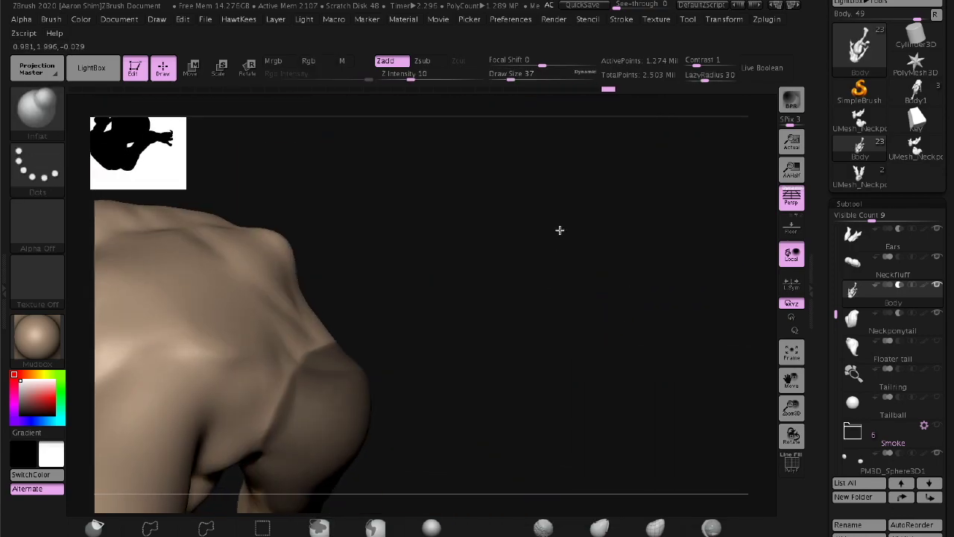
click(442, 371)
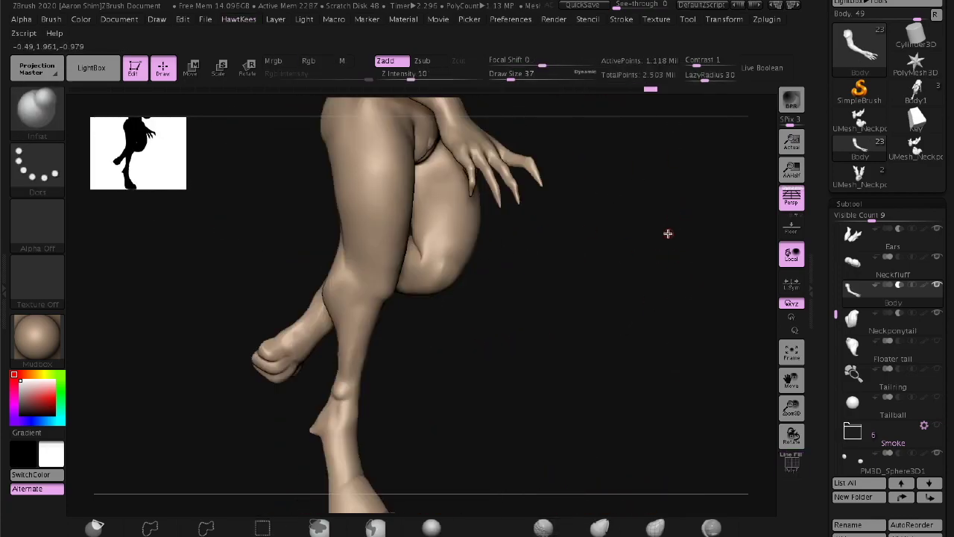
key(w)
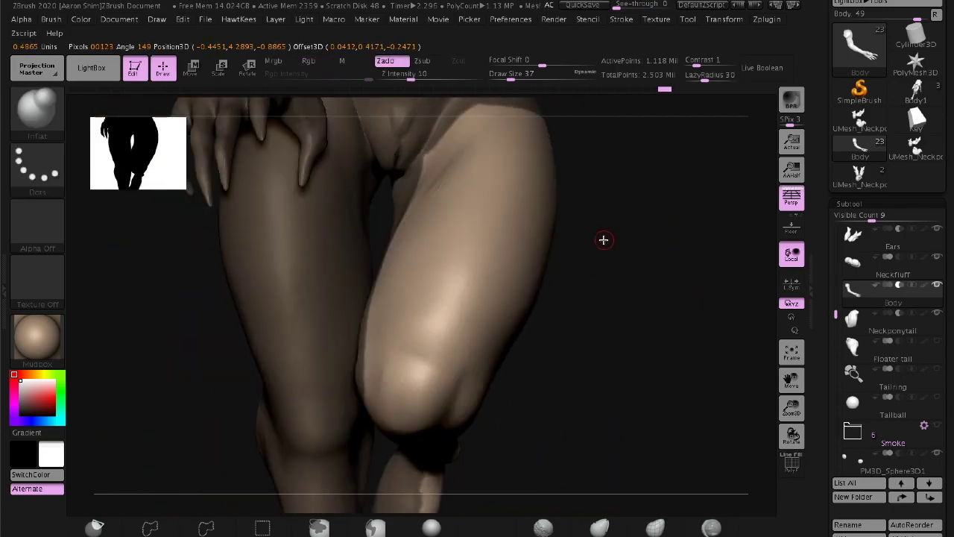
drag(665, 245, 125, 326)
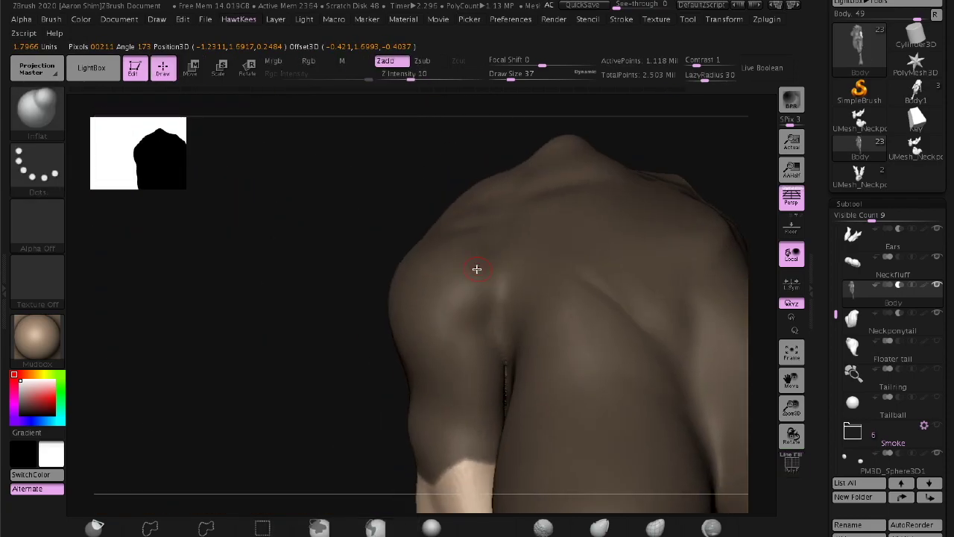
Bring up the quick brush settings and rotate to inspect the jagged cut at the thigh
key(space)
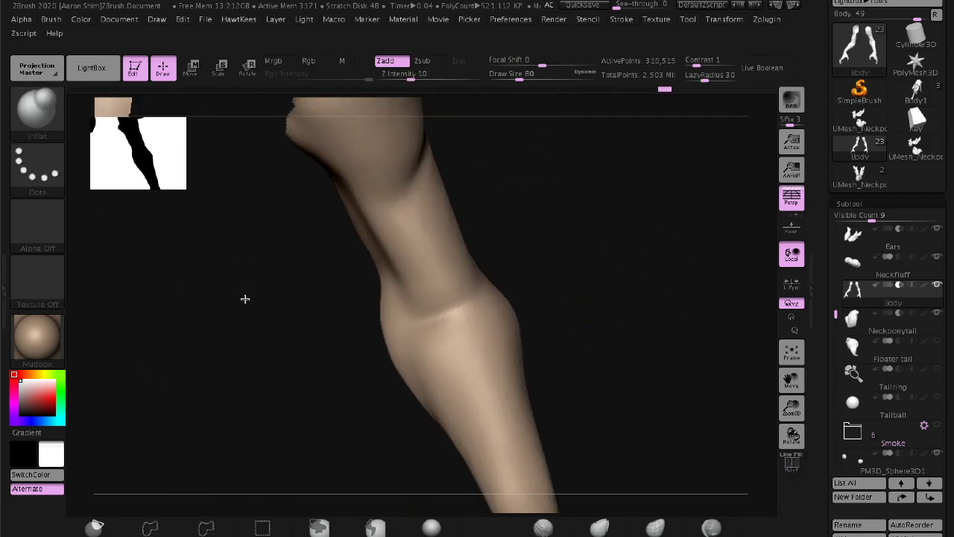
drag(244, 298, 596, 319)
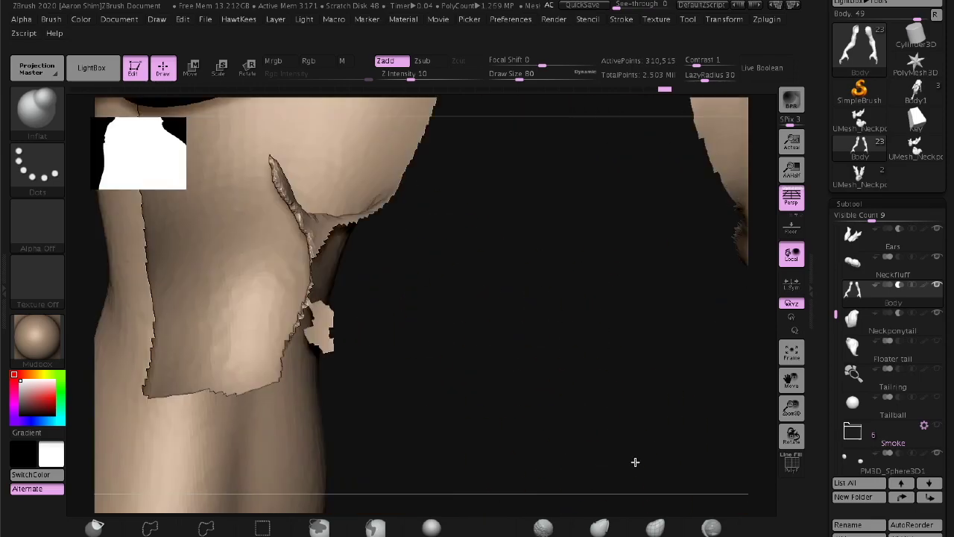
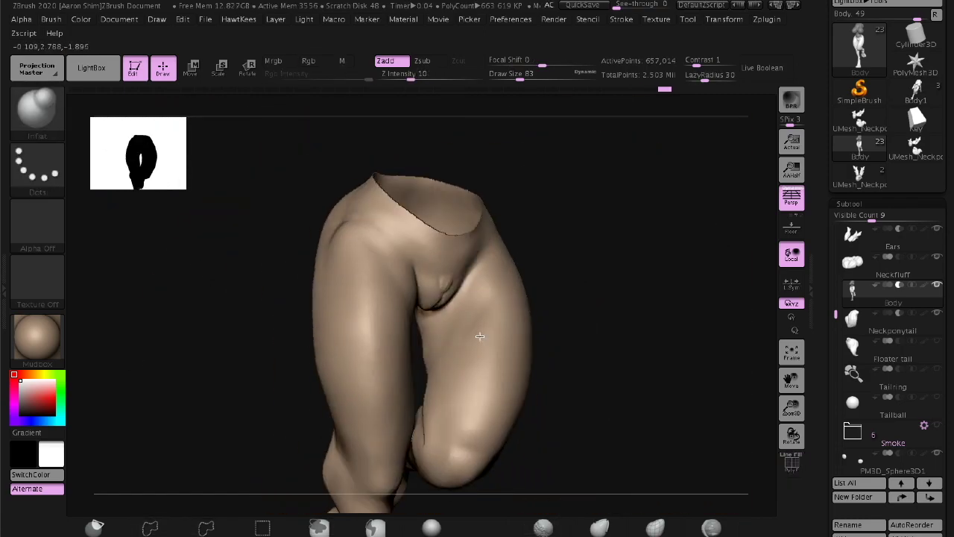
Orbit around the legs to inspect them from behind, front and side
mouse_move(644, 293)
mouse_down()
mouse_move(524, 279)
mouse_move(706, 258)
mouse_up()
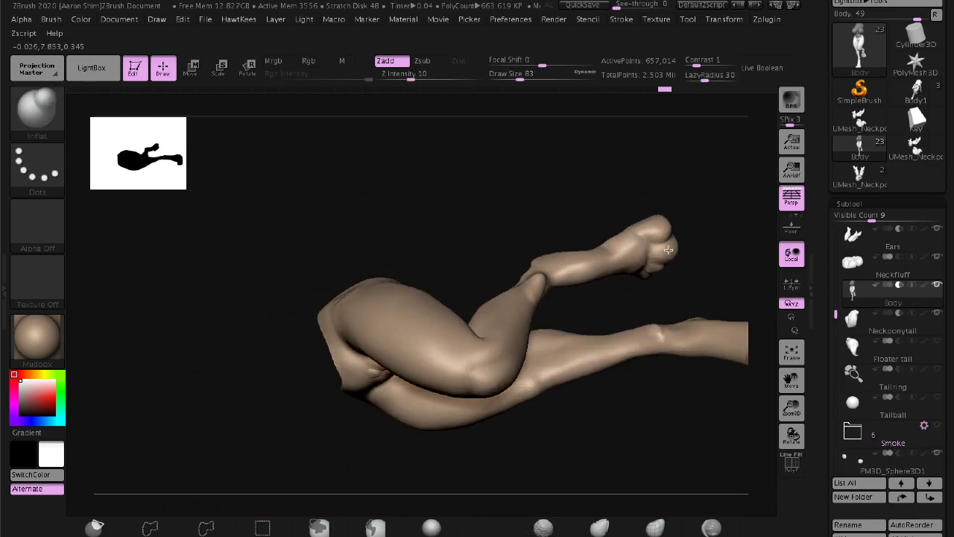
mouse_move(654, 256)
mouse_down()
mouse_move(667, 339)
mouse_move(716, 330)
mouse_move(652, 240)
mouse_move(686, 313)
mouse_move(648, 260)
mouse_move(355, 309)
mouse_up()
mouse_move(741, 300)
mouse_down()
mouse_move(605, 211)
mouse_move(574, 307)
mouse_up()
drag(667, 247, 611, 319)
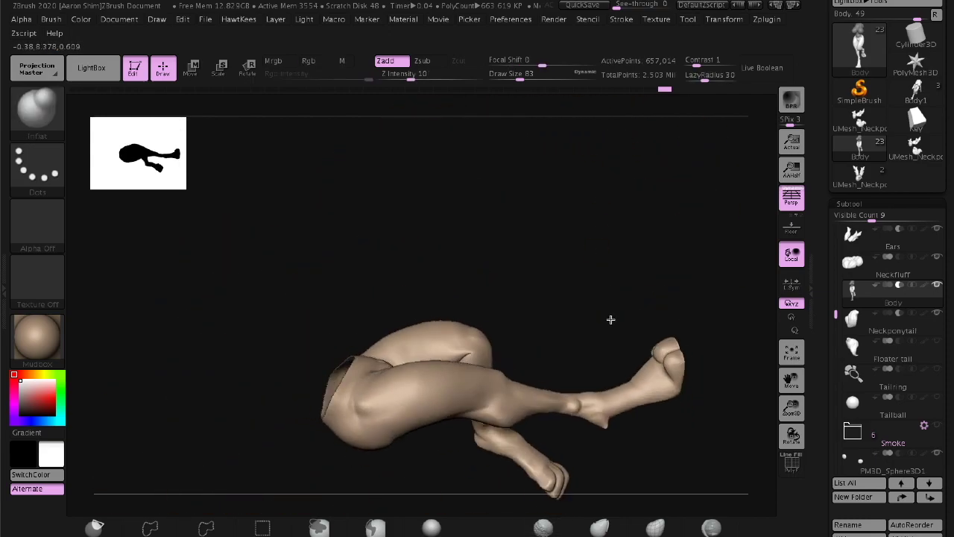
drag(639, 175, 619, 296)
mouse_move(662, 272)
mouse_down()
mouse_move(666, 291)
mouse_move(620, 258)
mouse_move(703, 250)
mouse_move(684, 271)
mouse_move(649, 366)
mouse_move(691, 199)
mouse_up()
Show the red/green face colouring, check the legs diagonally, then return to plain shading
click(766, 19)
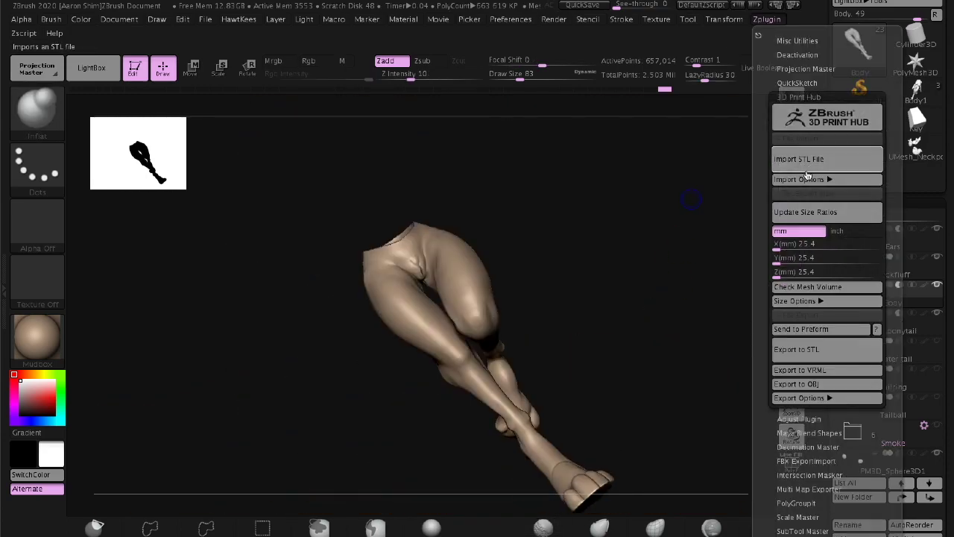
click(727, 19)
click(793, 300)
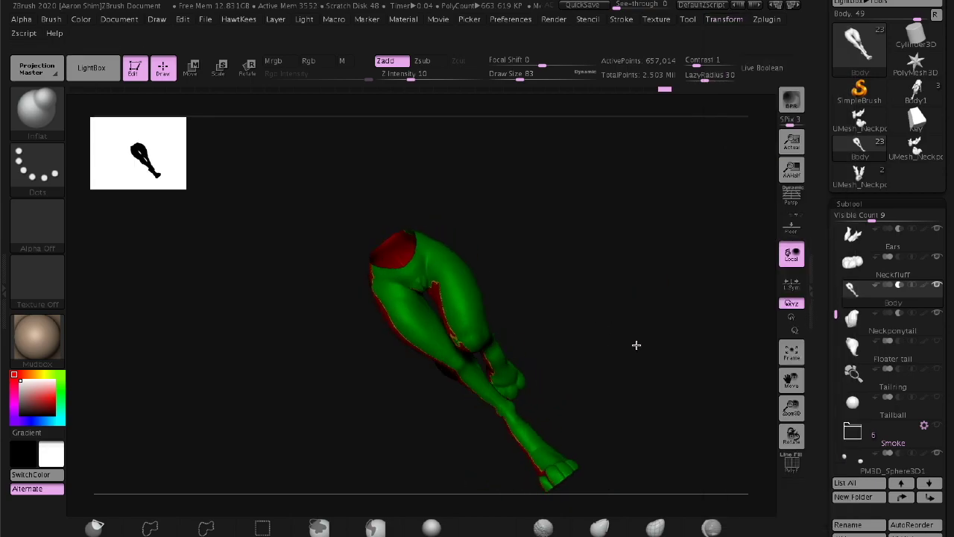
click(703, 19)
mouse_move(701, 119)
mouse_down()
mouse_move(703, 223)
mouse_move(678, 199)
mouse_move(667, 232)
mouse_move(716, 236)
mouse_move(730, 206)
mouse_move(837, 203)
mouse_move(686, 193)
mouse_up()
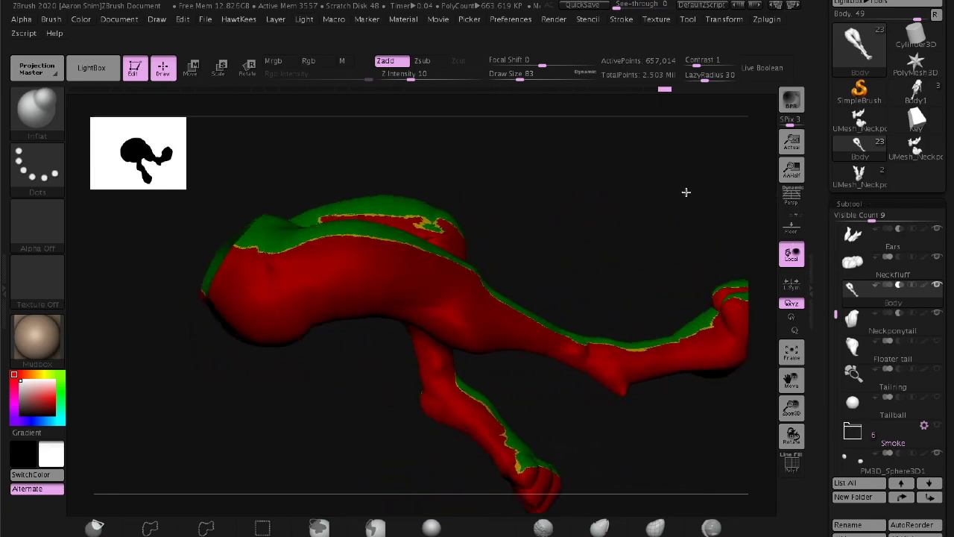
mouse_move(542, 457)
mouse_down()
mouse_move(567, 434)
mouse_move(524, 435)
mouse_move(554, 439)
mouse_move(586, 301)
mouse_move(688, 164)
mouse_move(622, 286)
mouse_move(646, 273)
mouse_move(569, 256)
mouse_up()
click(588, 19)
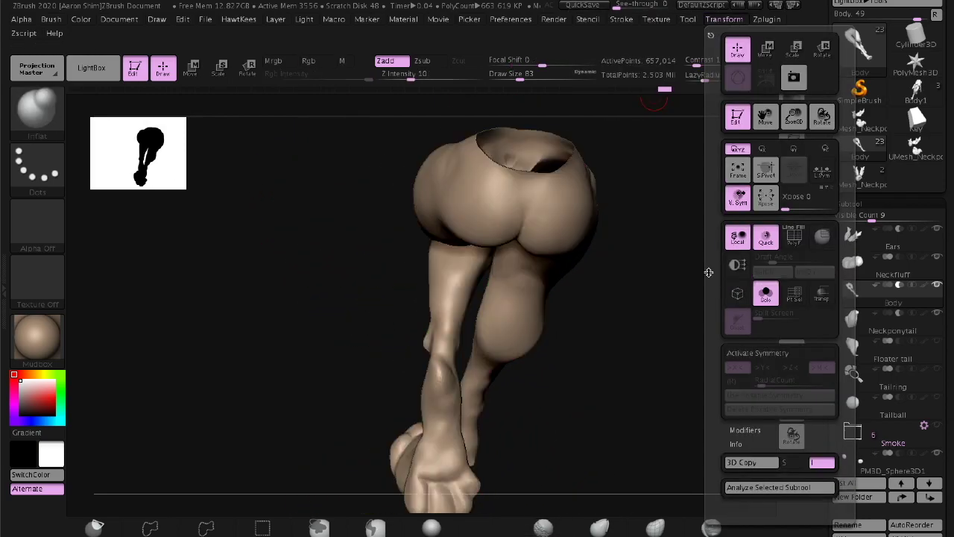
Mask a band across the hips and part of the thigh to isolate one leg
mouse_move(708, 272)
mouse_down()
mouse_move(681, 276)
mouse_move(652, 236)
mouse_move(703, 128)
mouse_move(720, 186)
mouse_move(735, 186)
mouse_move(693, 186)
mouse_move(703, 230)
mouse_move(601, 251)
mouse_move(611, 130)
mouse_move(639, 144)
mouse_move(477, 320)
mouse_move(736, 322)
mouse_move(687, 211)
mouse_up()
ctrl+shift+click(675, 276)
ctrl+drag(687, 211, 527, 430)
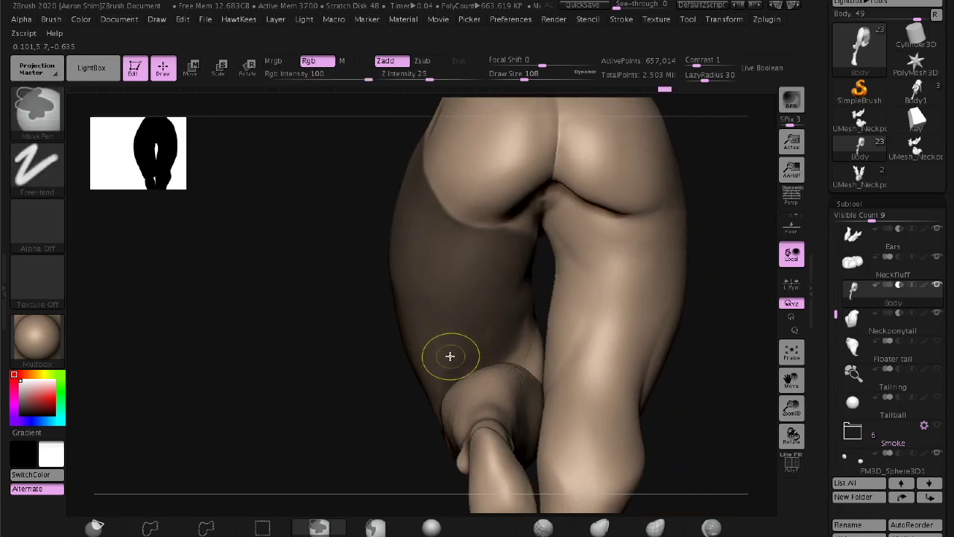
drag(704, 239, 708, 193)
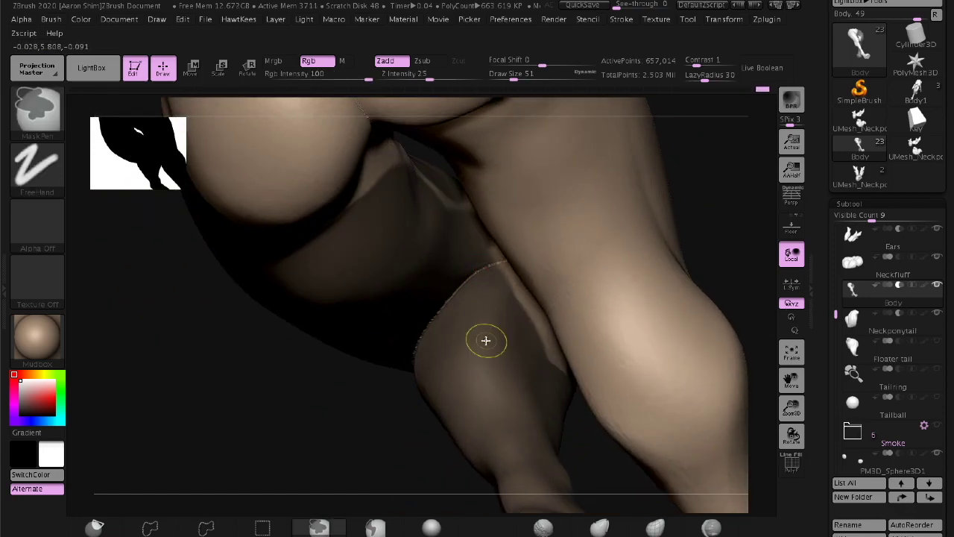
ctrl+drag(327, 437, 445, 337)
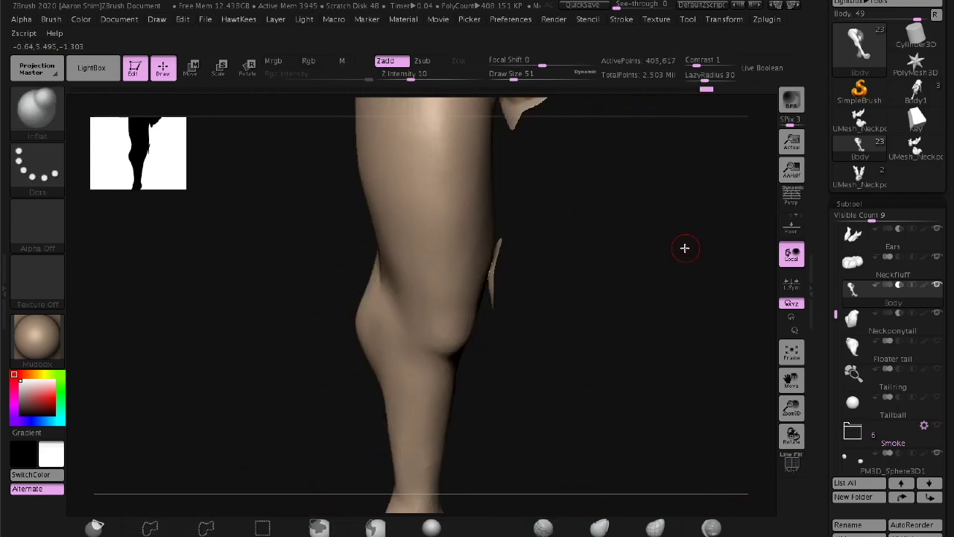
Trim the top of the isolated leg with a small mask at the back of the hip
key(b)
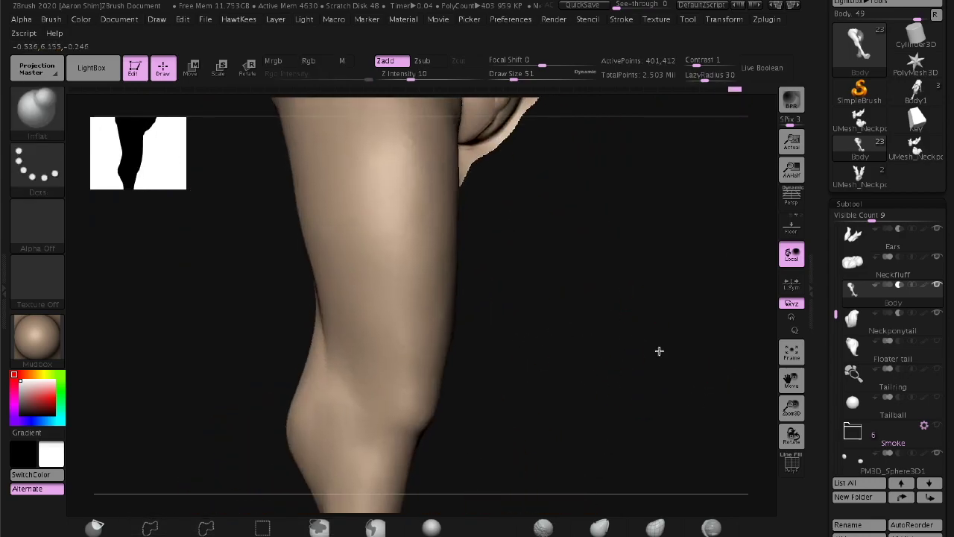
mouse_move(659, 351)
mouse_down()
mouse_move(605, 386)
mouse_move(586, 365)
mouse_move(343, 386)
mouse_move(337, 407)
mouse_move(328, 385)
mouse_up()
ctrl+drag(327, 385, 372, 378)
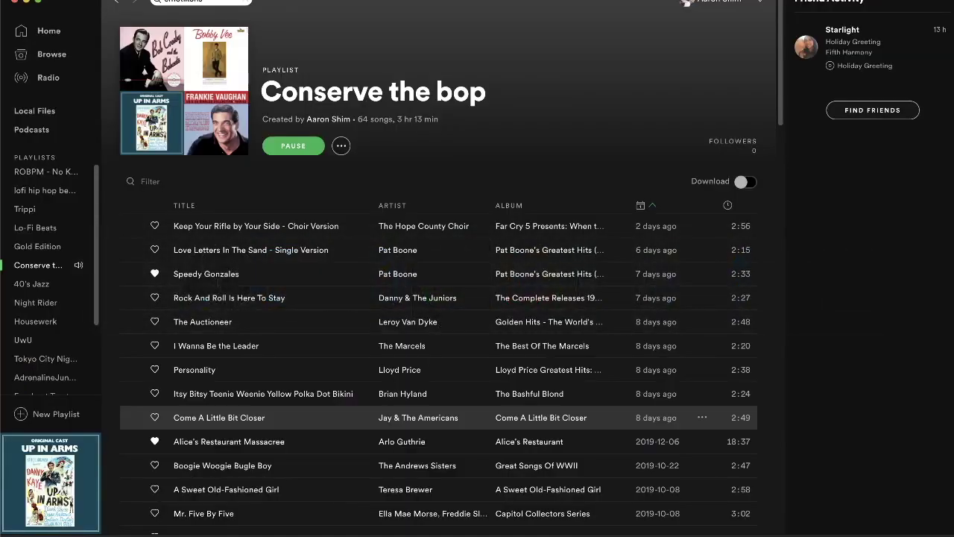
Open Liked Songs from the Spotify library sidebar
scroll(139, 430, down, 10)
scroll(45, 224, up, 3)
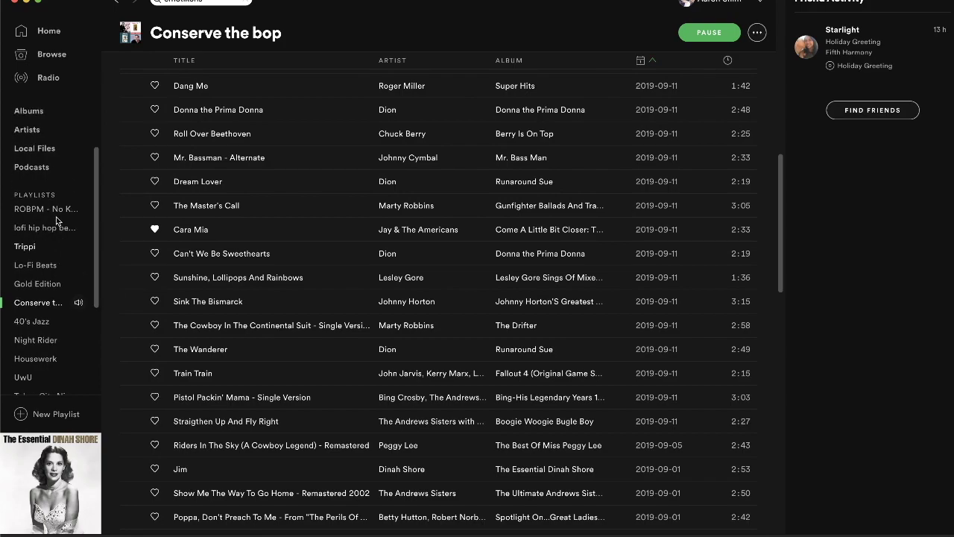
click(37, 159)
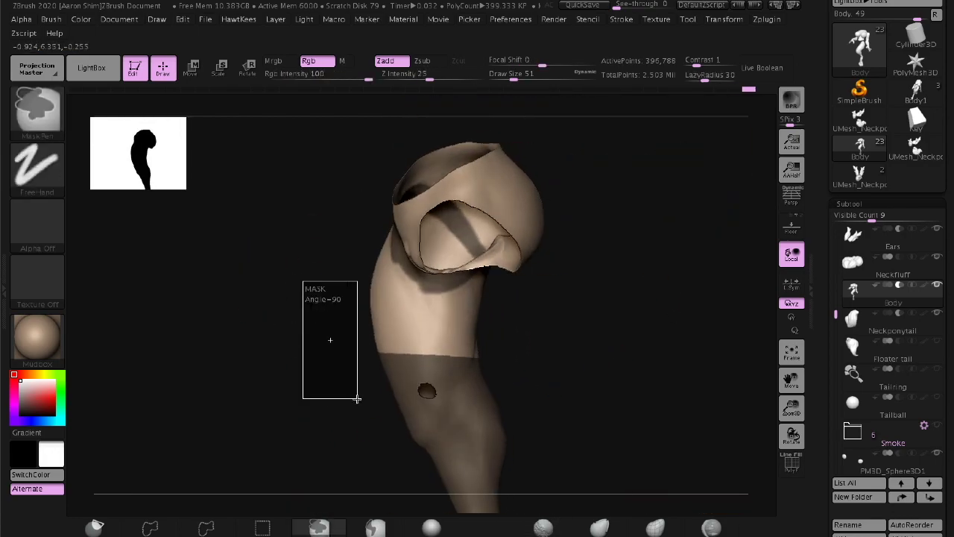
Orbit around the hip and leg to check the cut from several angles
mouse_move(358, 399)
mouse_down()
mouse_move(571, 334)
mouse_move(633, 372)
mouse_move(537, 383)
mouse_move(429, 351)
mouse_up()
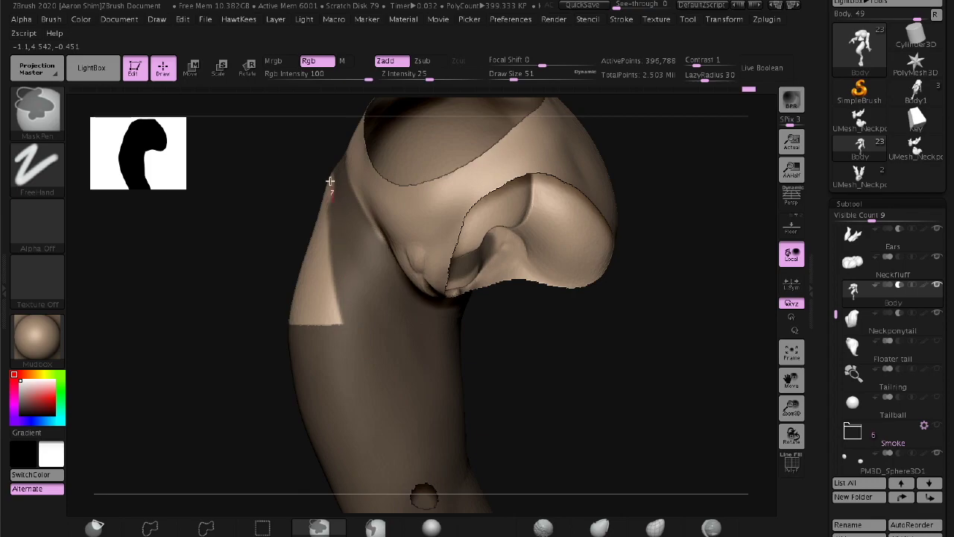
mouse_move(329, 181)
mouse_down()
mouse_move(341, 276)
mouse_move(217, 313)
mouse_move(335, 207)
mouse_move(346, 227)
mouse_move(236, 286)
mouse_up()
mouse_move(280, 215)
mouse_down()
mouse_move(243, 355)
mouse_move(442, 254)
mouse_up()
mouse_move(517, 328)
mouse_down()
mouse_move(515, 336)
mouse_move(605, 294)
mouse_move(558, 276)
mouse_up()
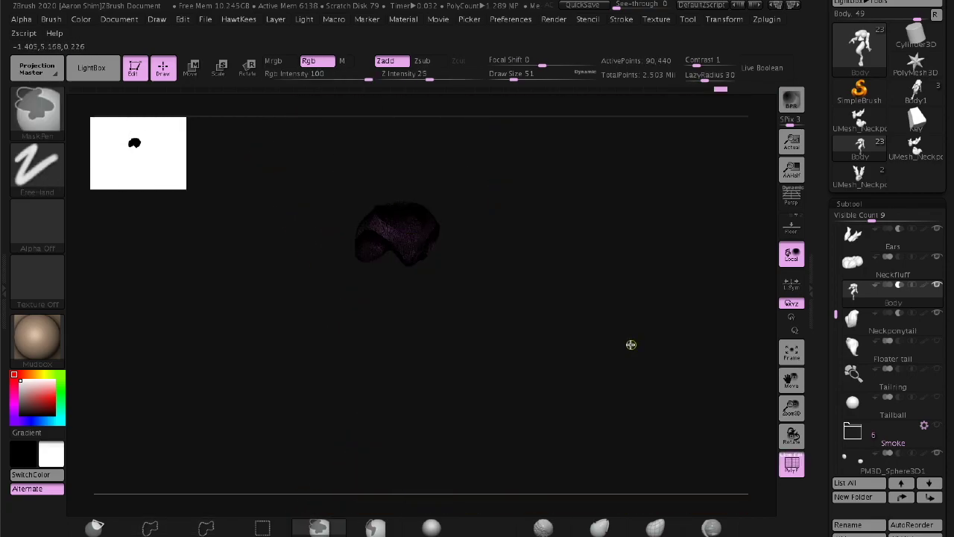
mouse_move(773, 450)
mouse_down()
mouse_move(724, 388)
mouse_move(673, 268)
mouse_move(773, 418)
mouse_move(701, 337)
mouse_move(711, 342)
mouse_up()
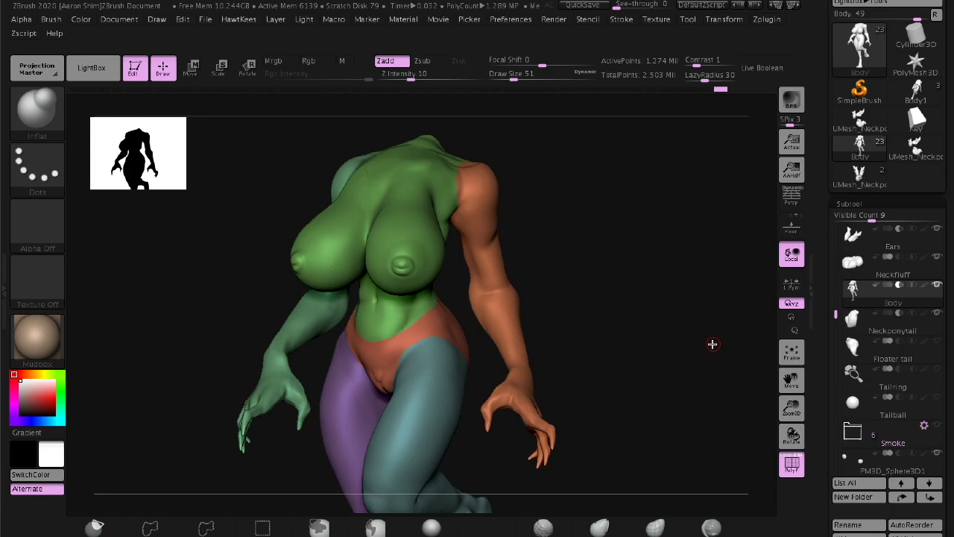
Append Body1 and then Key1 as subtools of the head model
alt+drag(713, 343, 714, 320)
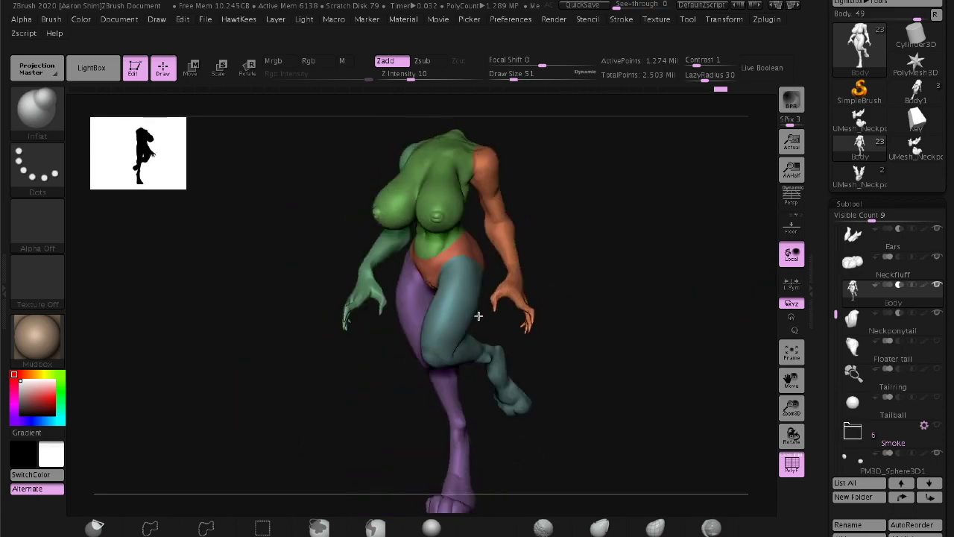
mouse_move(479, 316)
alt+mouse_down()
mouse_move(711, 190)
mouse_move(617, 319)
alt+mouse_up()
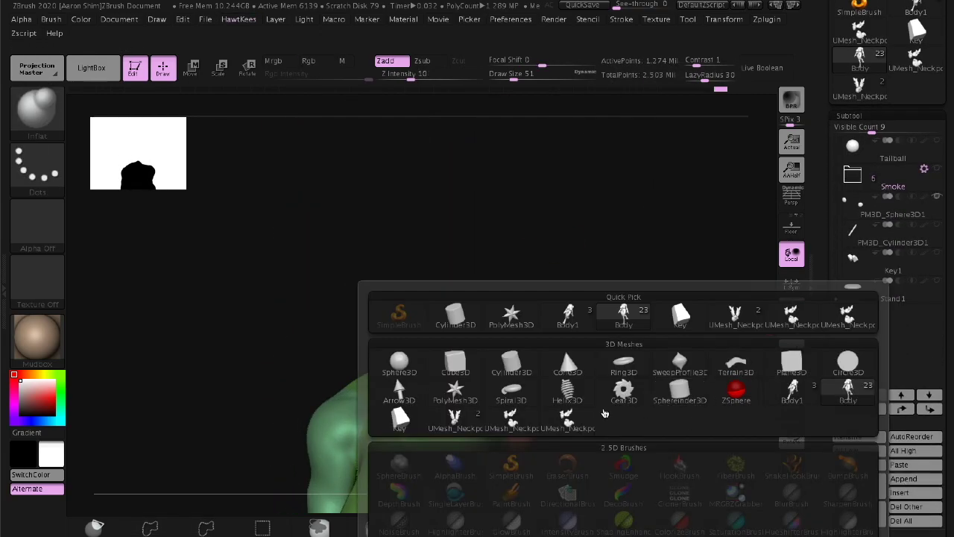
click(709, 321)
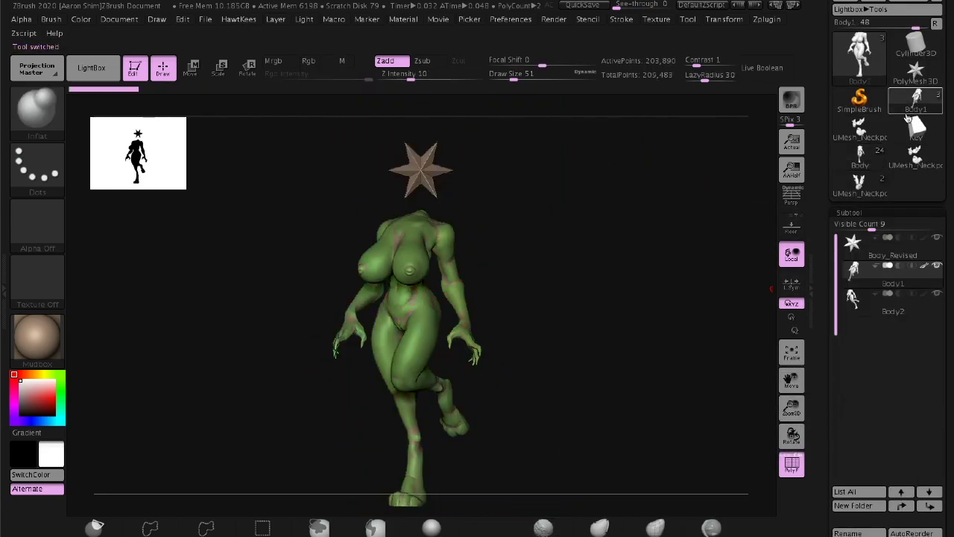
click(911, 386)
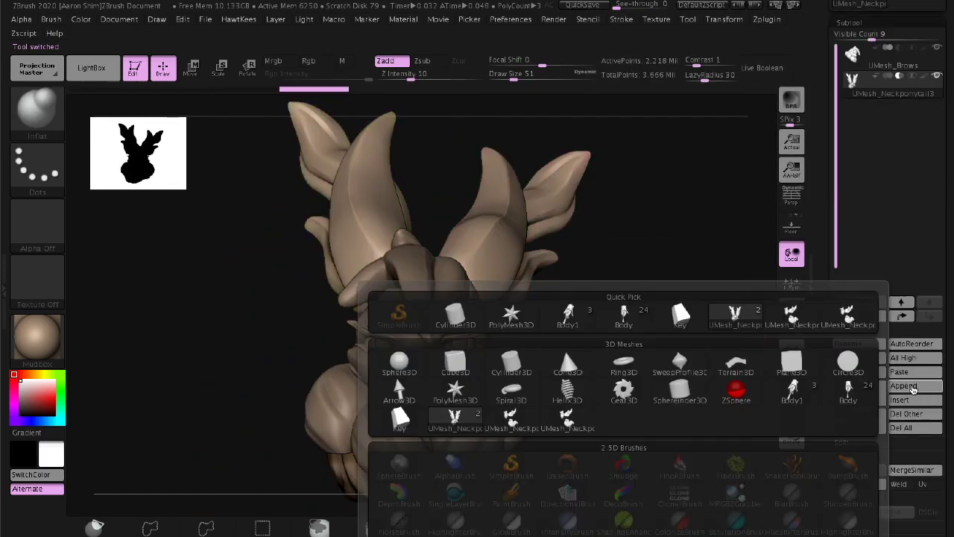
click(846, 313)
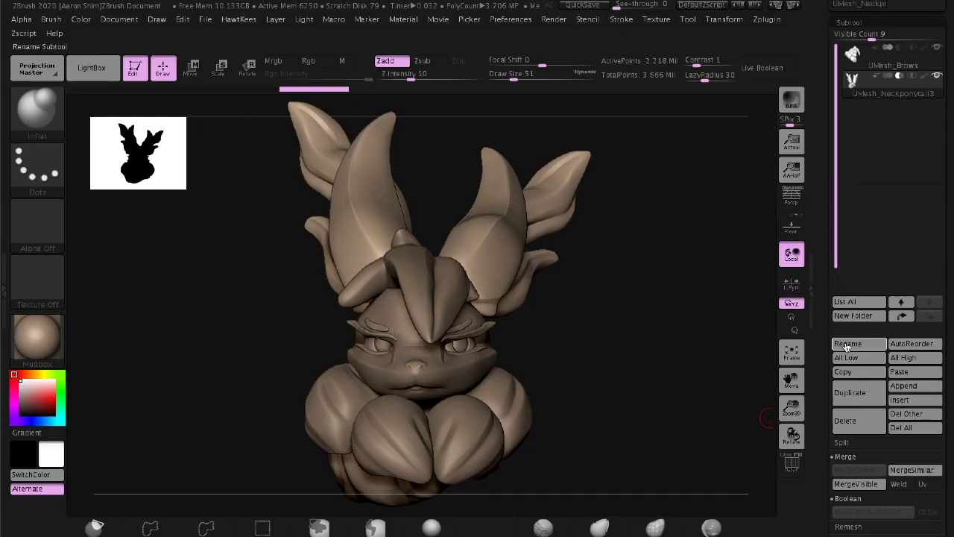
click(900, 372)
click(904, 385)
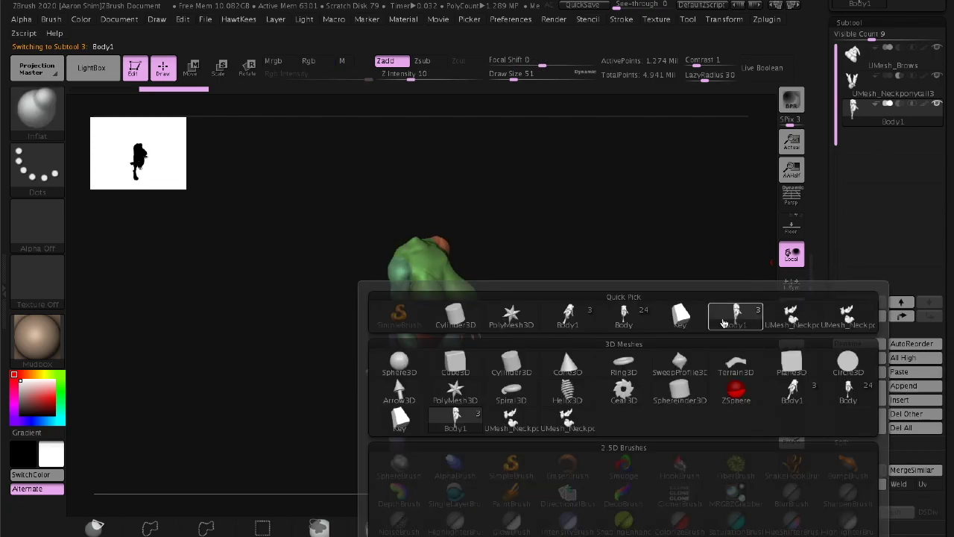
click(735, 313)
Browse an artist page and track options in Spotify, then orbit to view Key1 under the head
scroll(828, 321, up, 3)
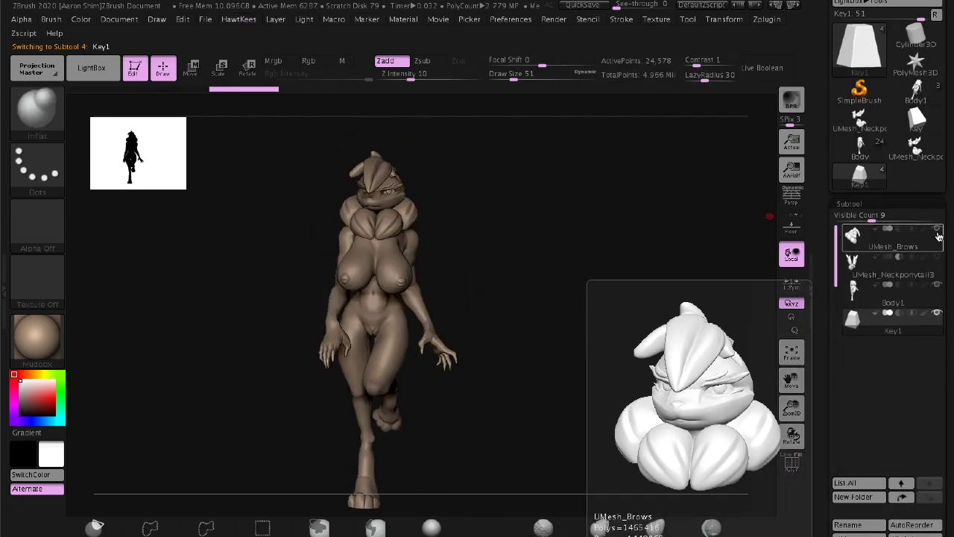
drag(746, 313, 465, 222)
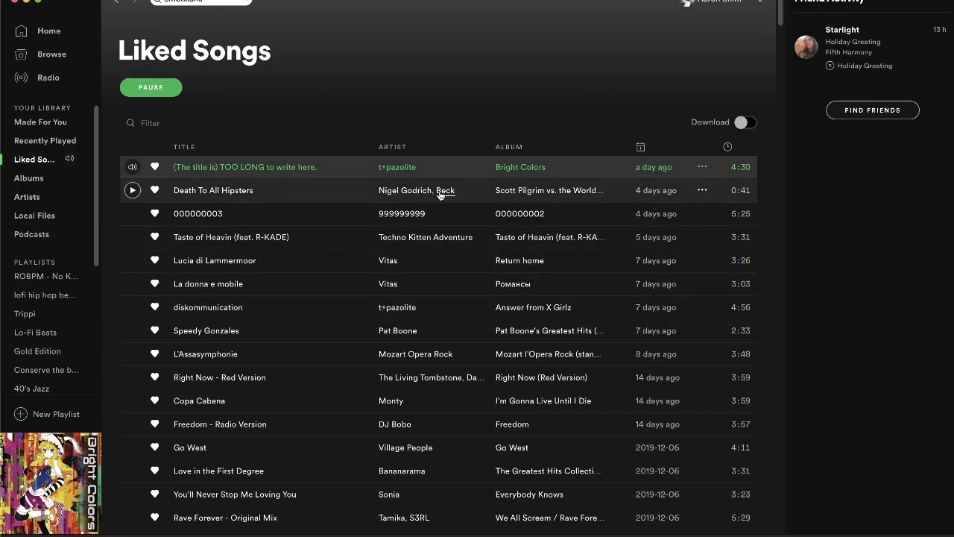
click(397, 167)
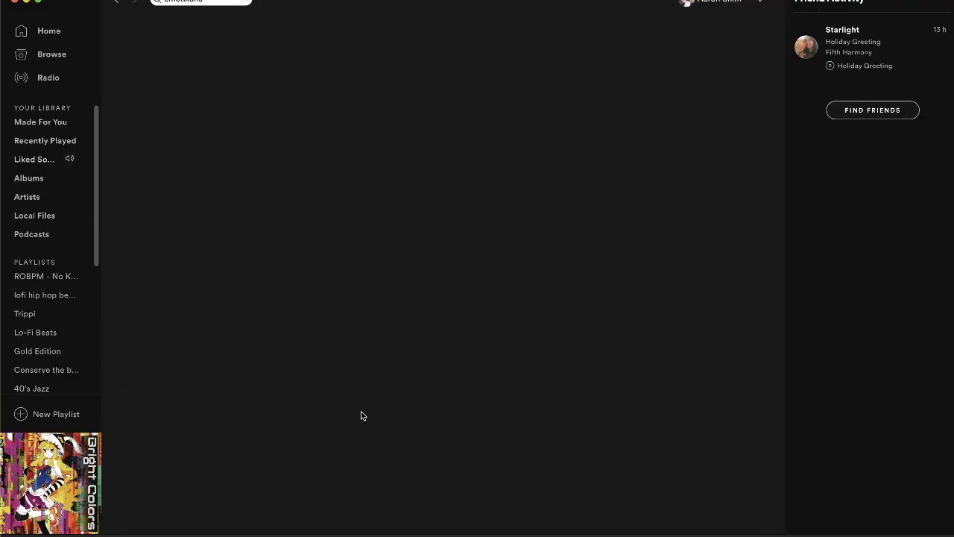
right_click(316, 318)
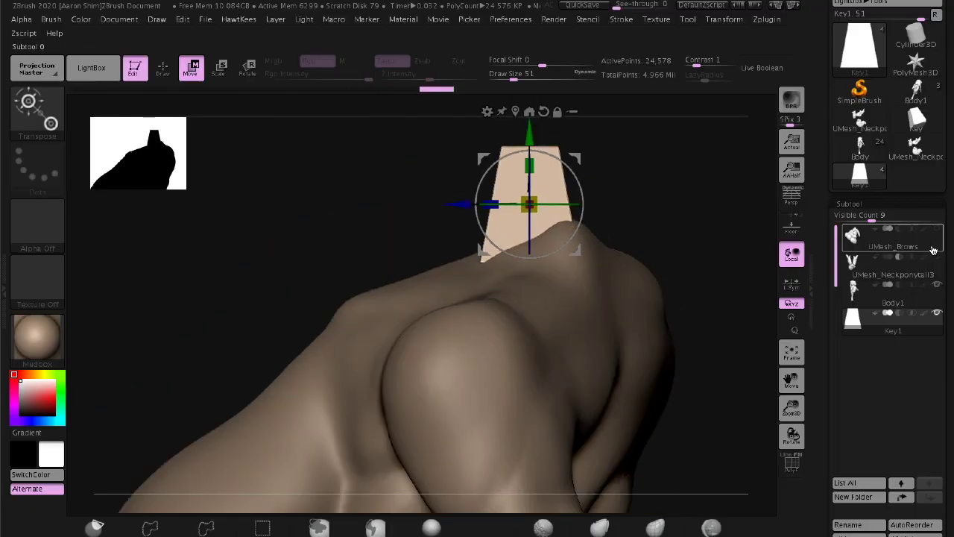
drag(735, 300, 533, 194)
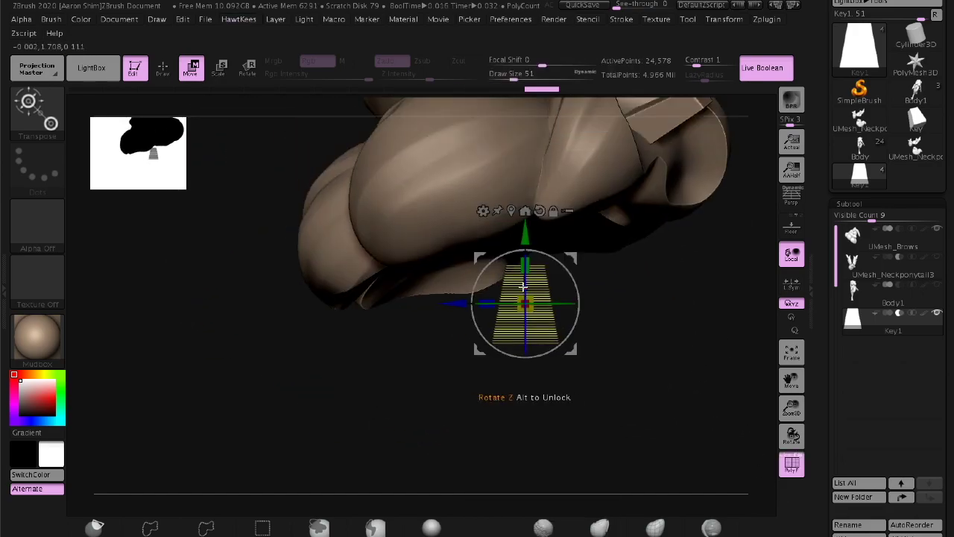
mouse_move(633, 233)
mouse_down()
mouse_move(362, 398)
mouse_move(700, 410)
mouse_move(718, 465)
mouse_up()
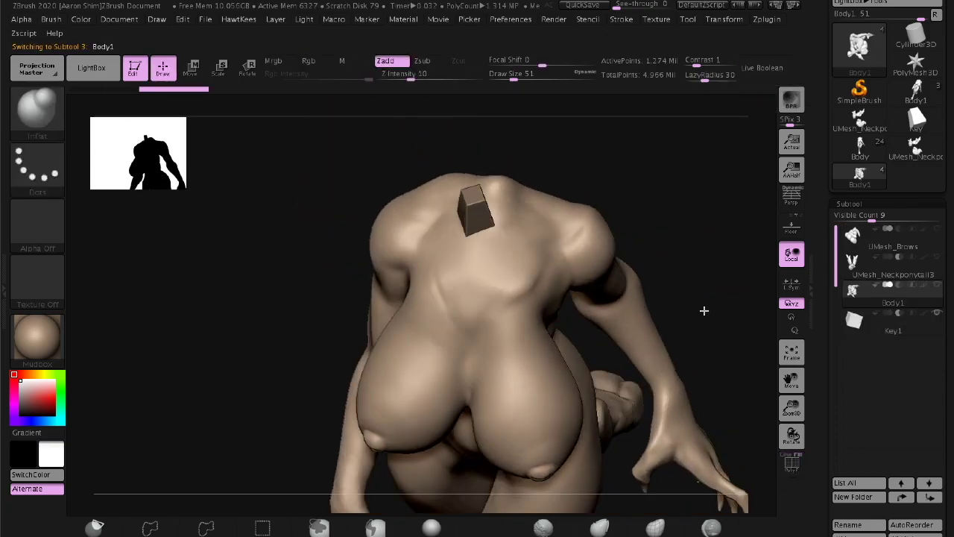
Turn off Live Boolean, reselect Key1, then switch to Body1 with polygroup colours shown
key(w)
click(894, 320)
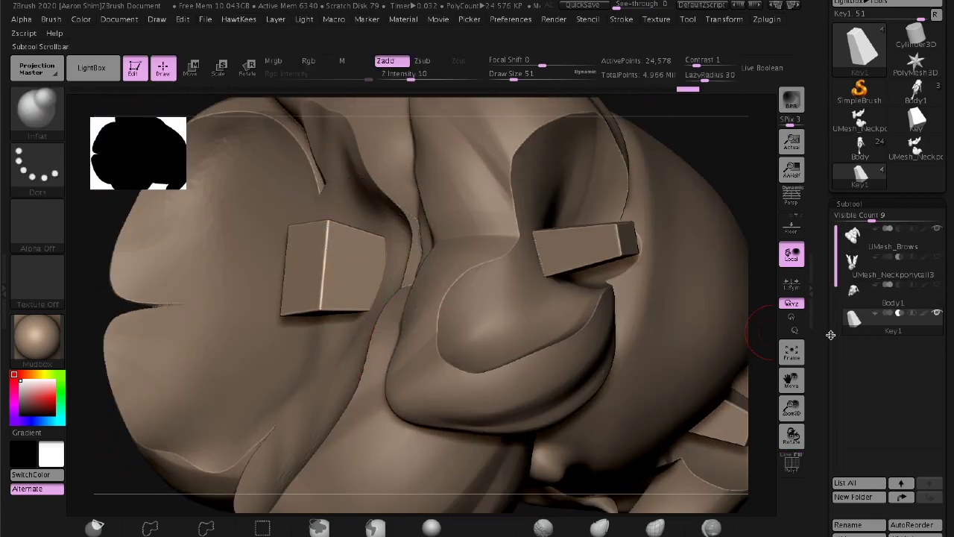
key(Up)
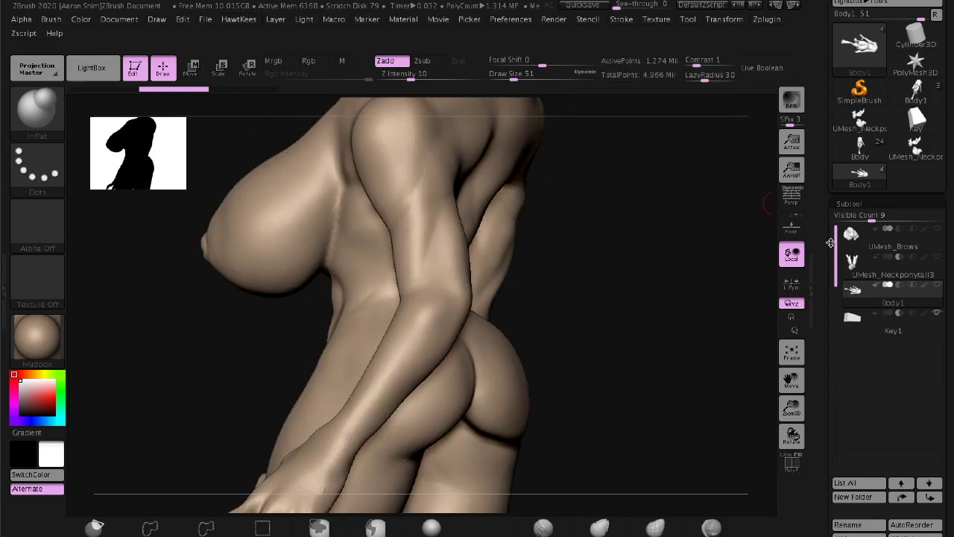
key(shift+f)
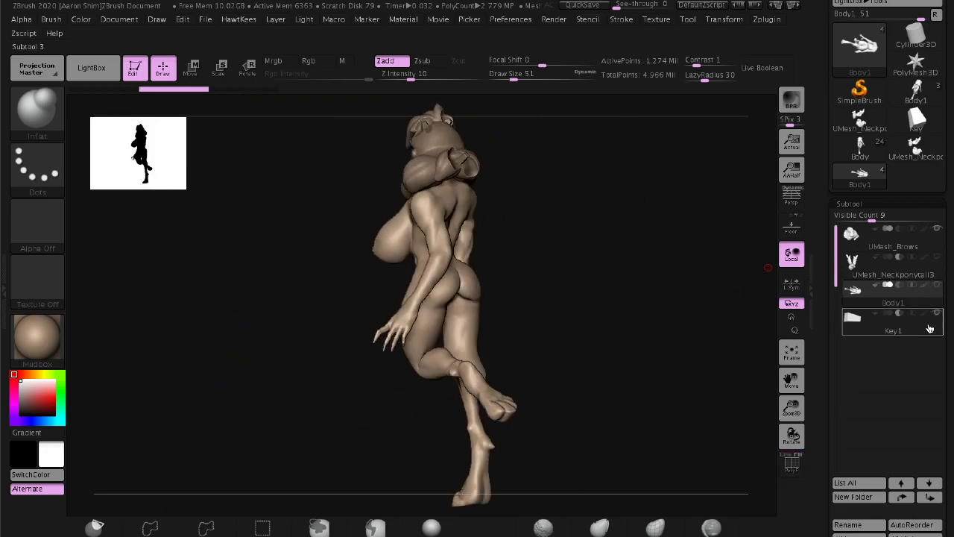
Isolate the chest polygroup of Body1 and view it alone from several angles
key(shift+f)
ctrl+shift+click(564, 304)
drag(517, 279, 753, 181)
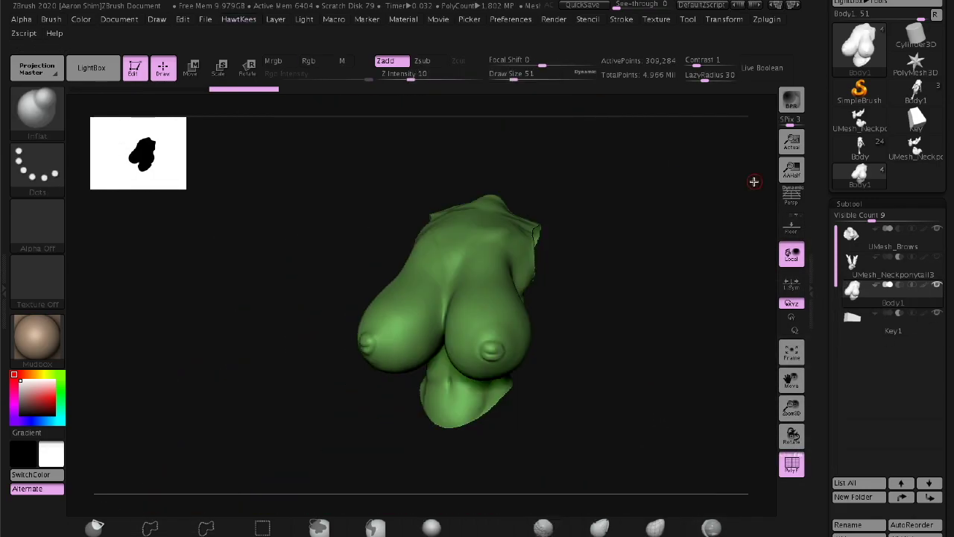
ctrl+shift+click(754, 181)
key(space)
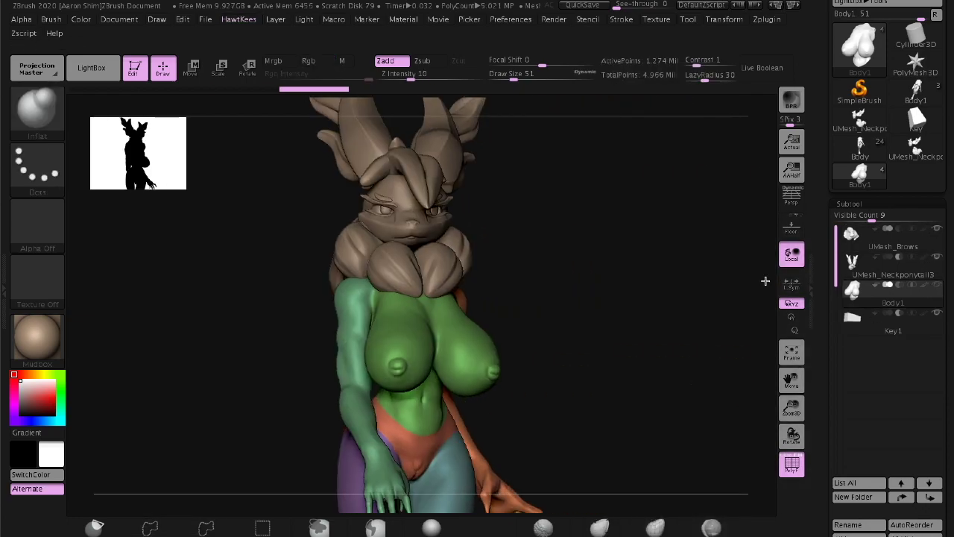
drag(765, 280, 717, 360)
key(Down)
drag(747, 200, 698, 394)
key(space)
ctrl+shift+click(559, 368)
mouse_move(558, 368)
mouse_down()
mouse_move(467, 258)
mouse_move(589, 253)
mouse_up()
Cap the chest's open holes with Close Holes and rename the separated part Chest
key(space)
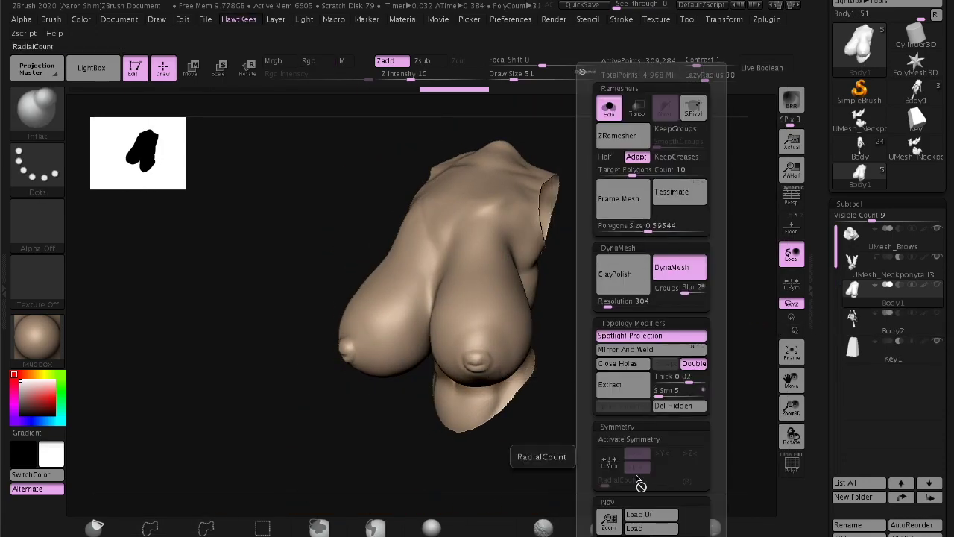
click(633, 365)
drag(601, 315, 730, 312)
key(shift+f)
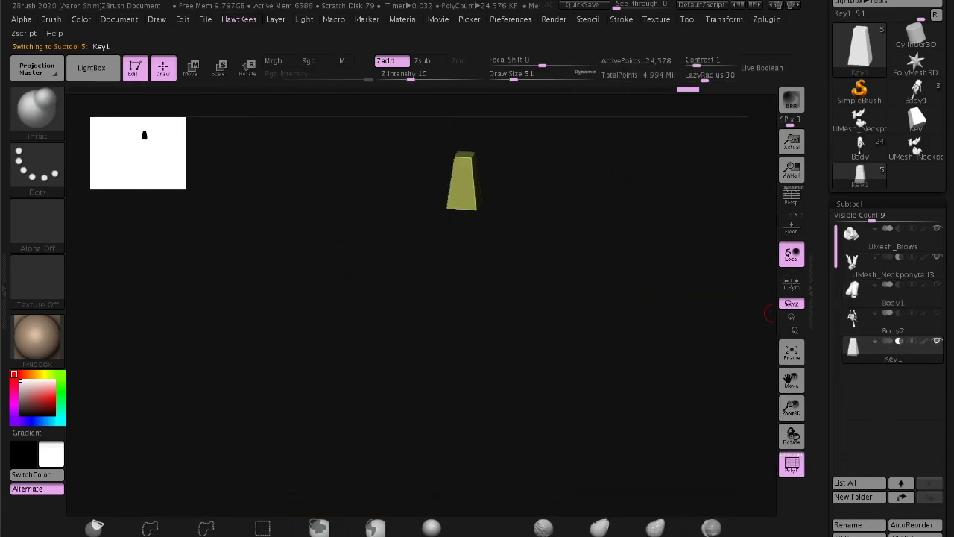
click(916, 295)
click(846, 525)
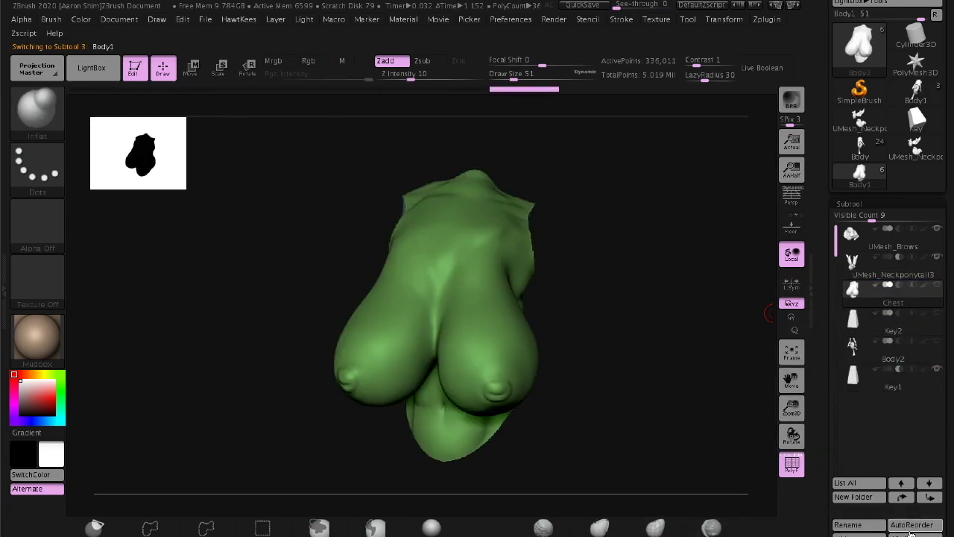
scroll(909, 532, down, 10)
Select the Chest subtool and orbit underneath it to view the boolean cut
drag(671, 299, 749, 284)
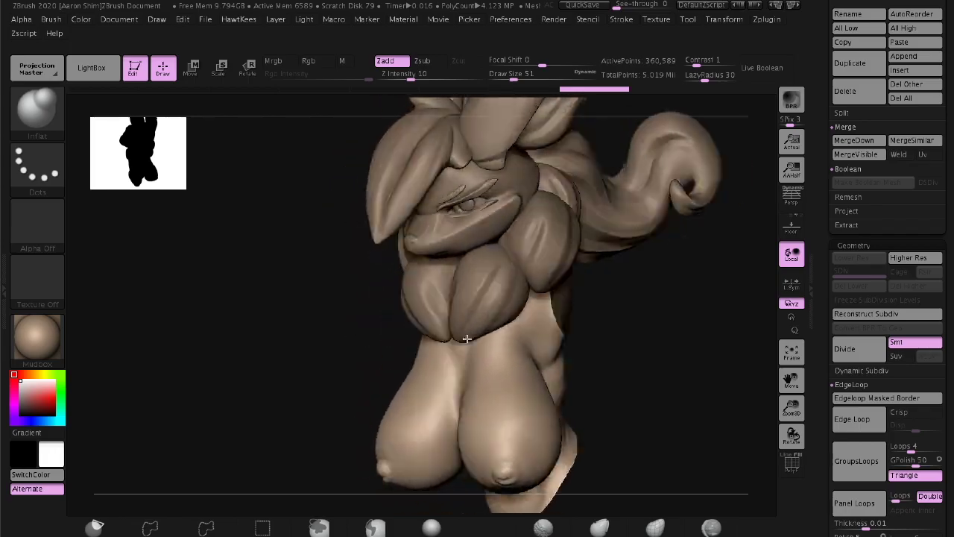
key(super+Tab)
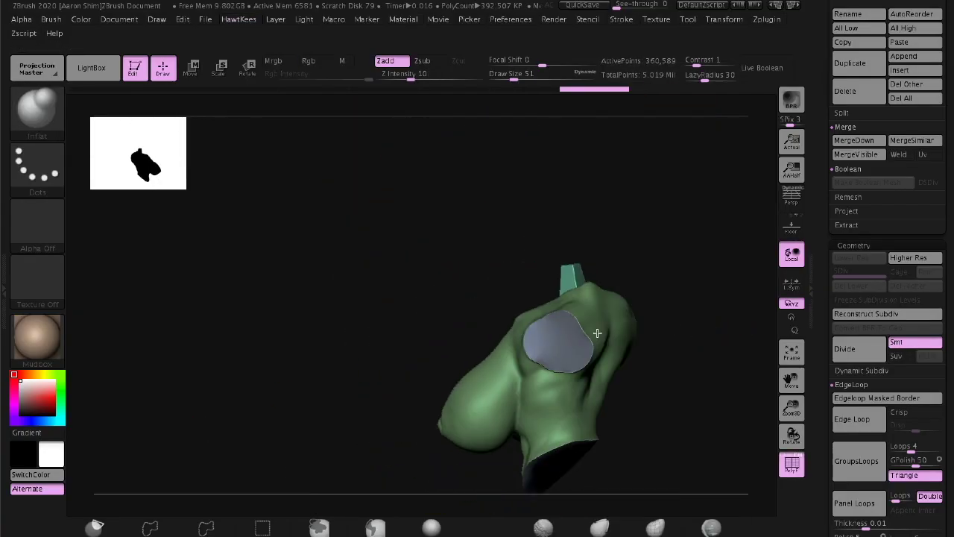
key(space)
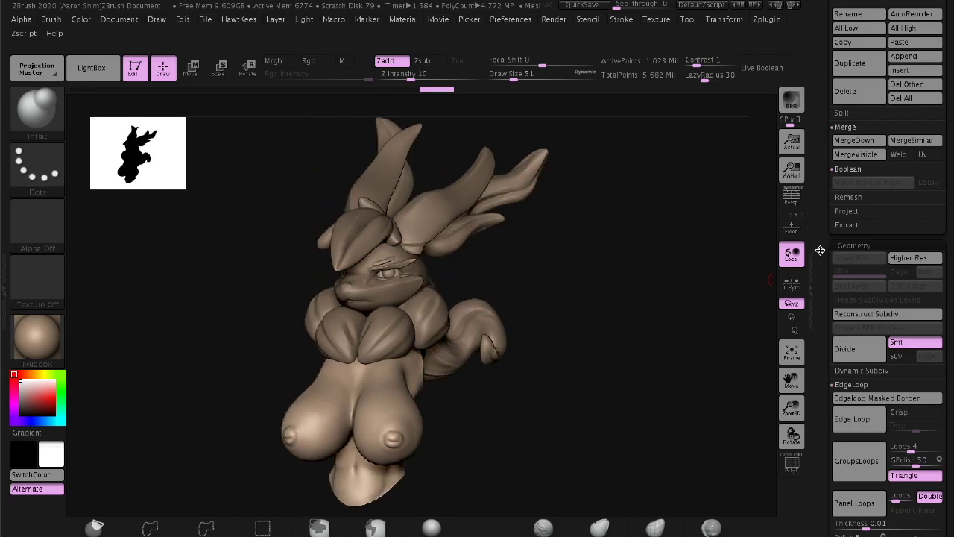
click(865, 222)
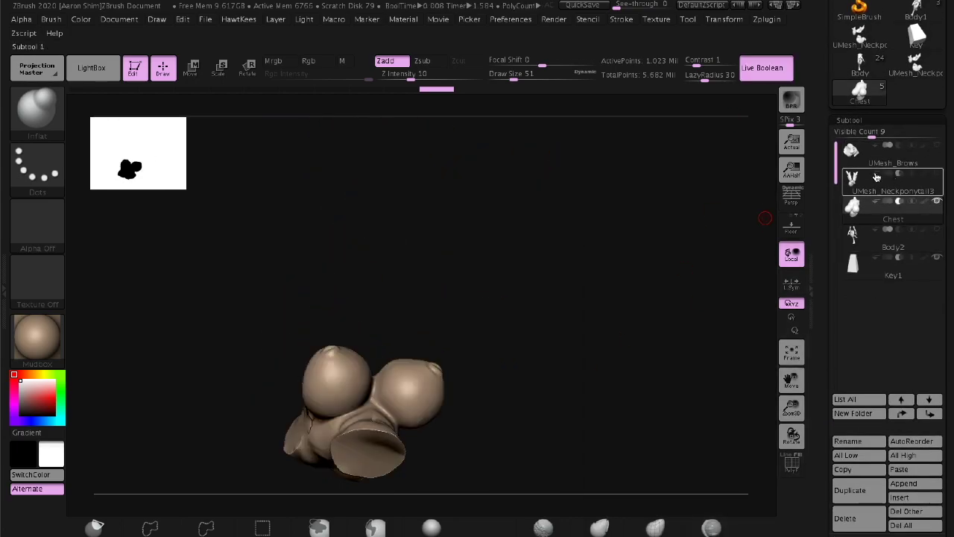
mouse_move(616, 373)
mouse_down()
mouse_move(672, 257)
mouse_move(651, 281)
mouse_up()
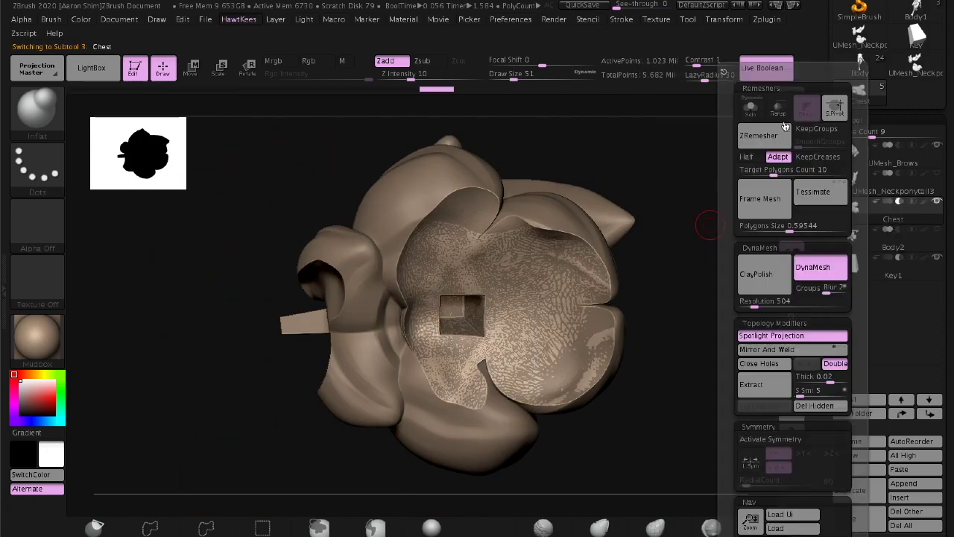
Make Chest the active part and place the Move gizmo on its key block
alt+click(606, 259)
mouse_move(606, 259)
mouse_down()
mouse_move(693, 362)
mouse_move(682, 288)
mouse_up()
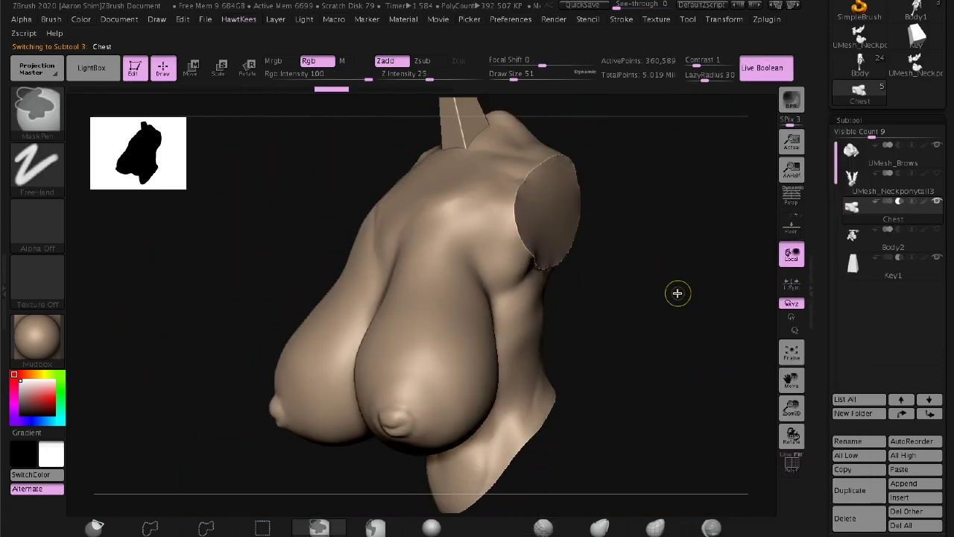
key(w)
click(848, 125)
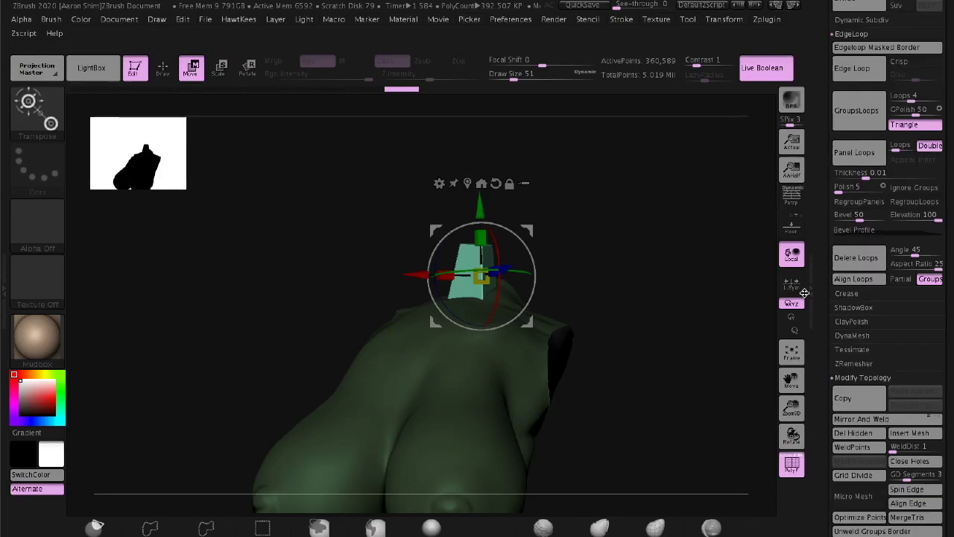
Inspect the new UMesh_Brows1 piece and its cut square key sockets
click(852, 118)
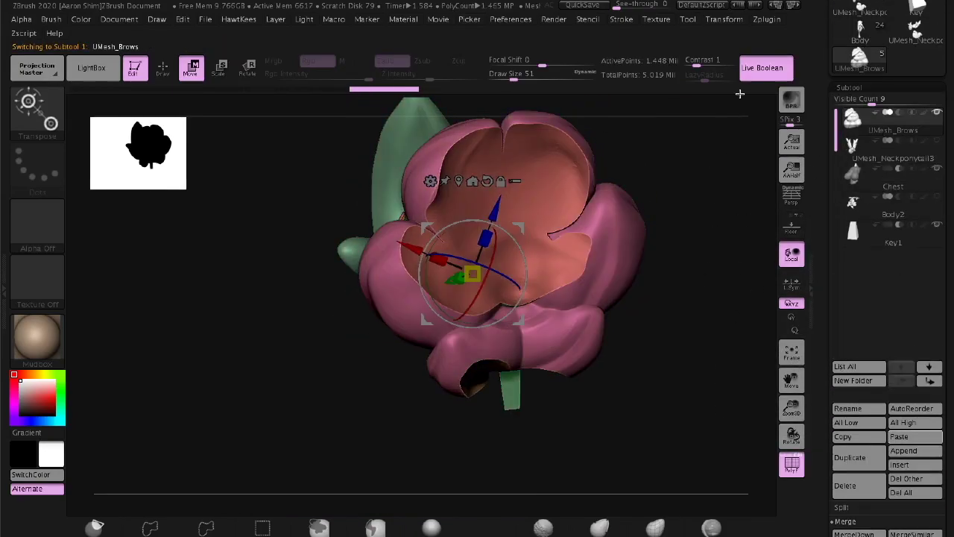
mouse_move(718, 401)
mouse_down()
mouse_move(720, 256)
mouse_move(700, 170)
mouse_move(700, 454)
mouse_move(671, 447)
mouse_up()
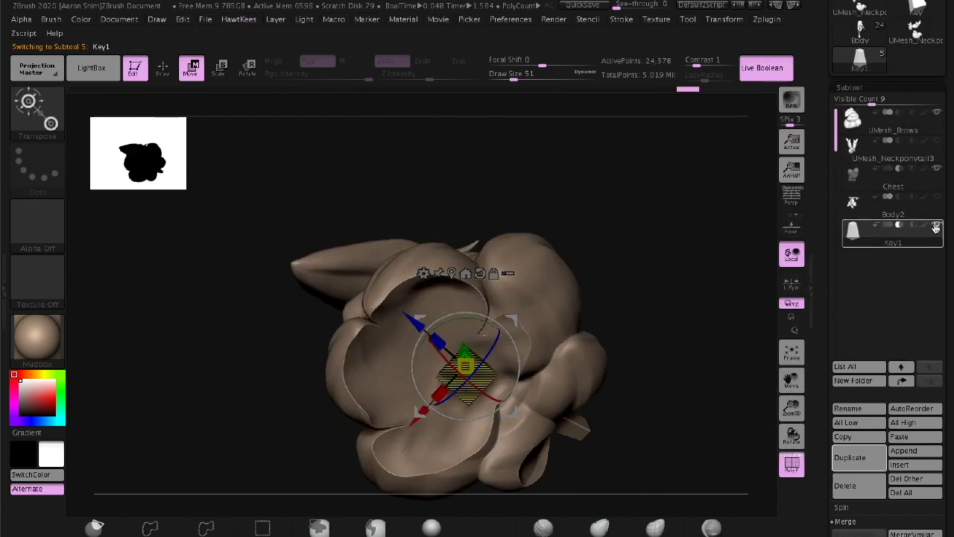
mouse_move(671, 223)
mouse_down()
mouse_move(688, 360)
mouse_move(674, 317)
mouse_up()
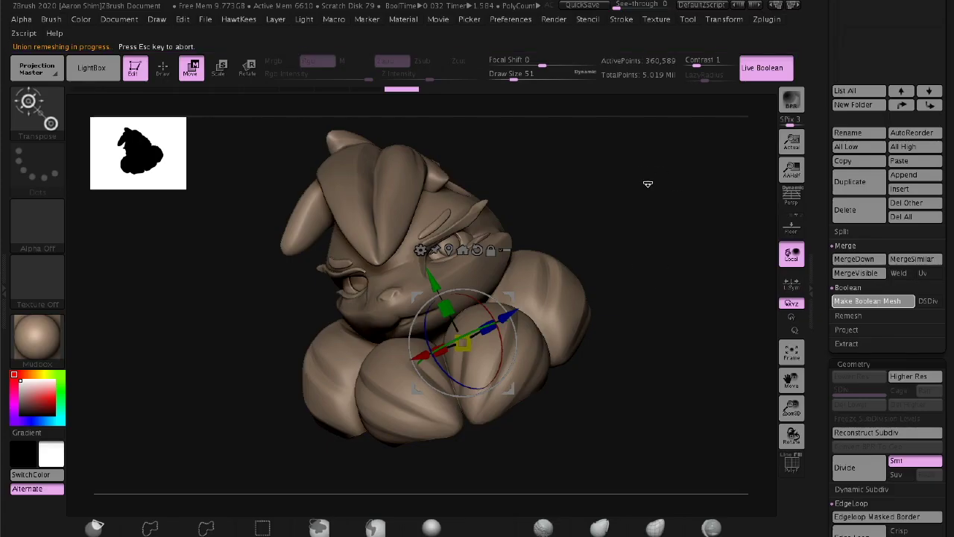
mouse_move(673, 243)
mouse_down()
mouse_move(722, 313)
mouse_move(746, 224)
mouse_up()
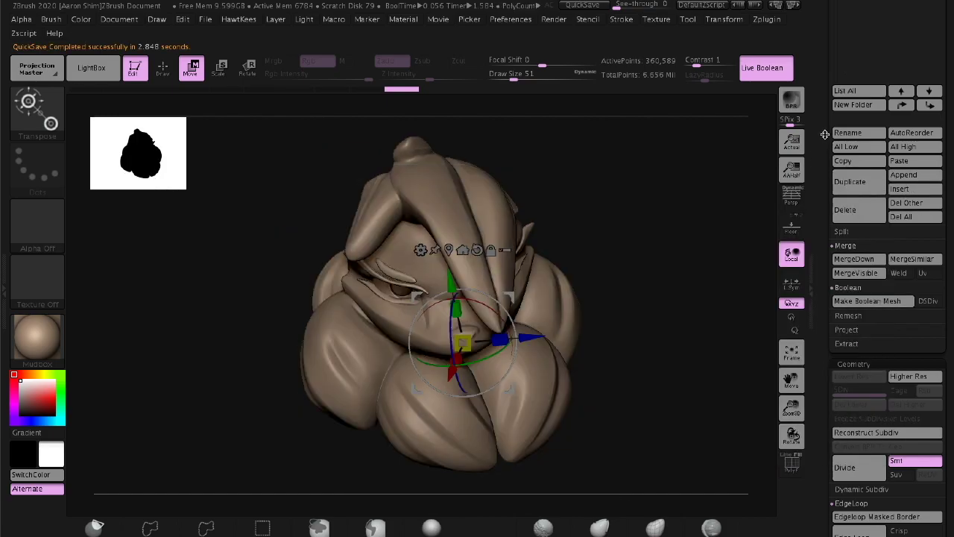
scroll(887, 299, up, 5)
mouse_move(746, 328)
mouse_down()
mouse_move(712, 323)
mouse_move(601, 256)
mouse_move(724, 317)
mouse_up()
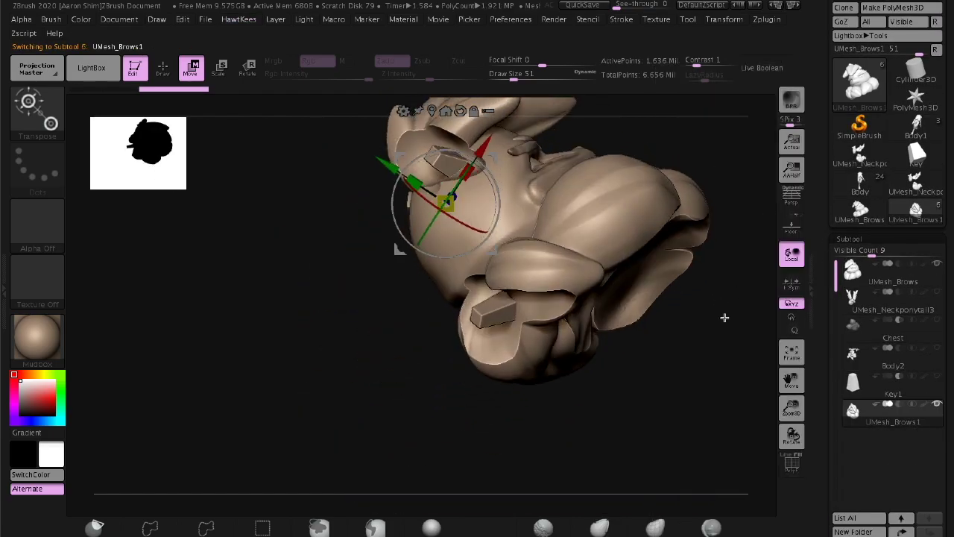
click(900, 425)
drag(817, 416, 804, 301)
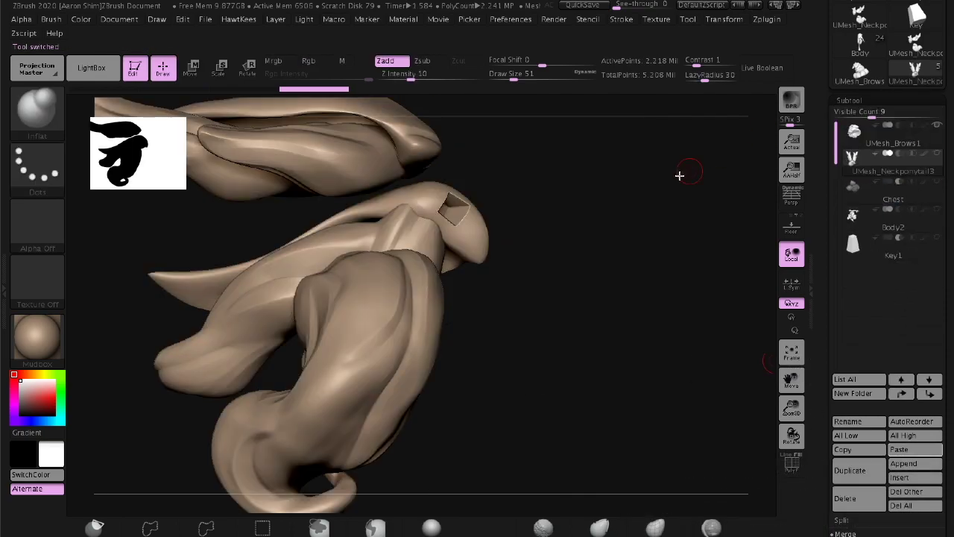
mouse_move(681, 175)
mouse_down()
mouse_move(645, 353)
mouse_move(732, 253)
mouse_up()
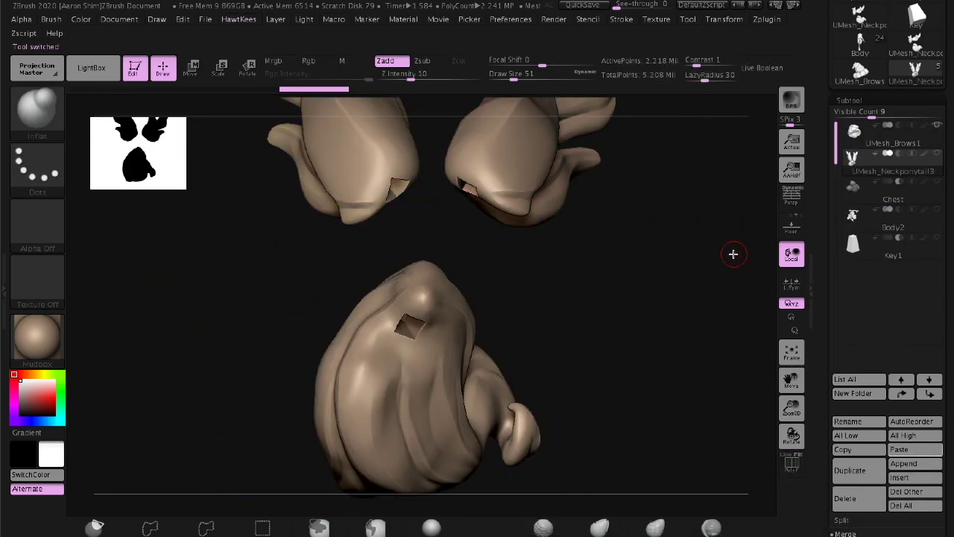
Show only the Chest part and move the key block onto the top of the chest
key(shift+f)
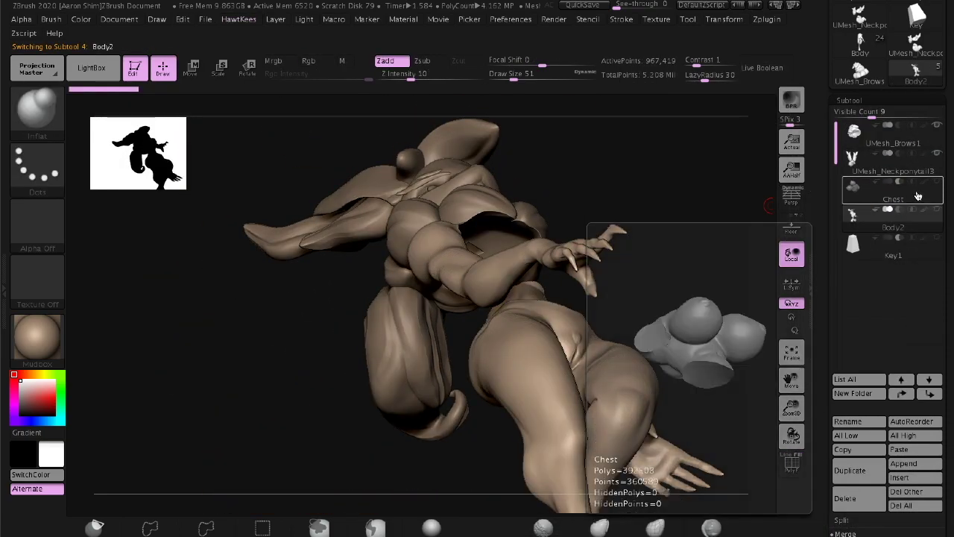
click(653, 112)
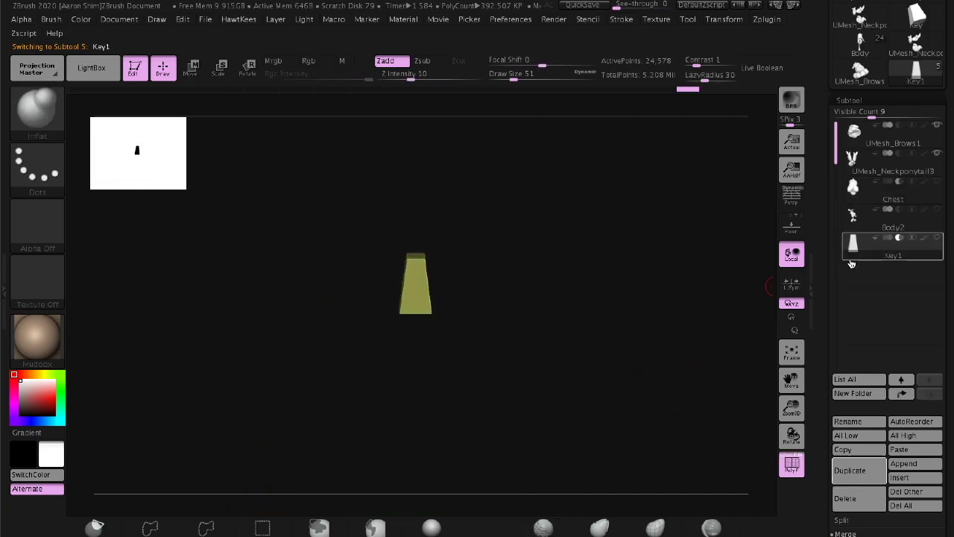
key(shift+f)
key(w)
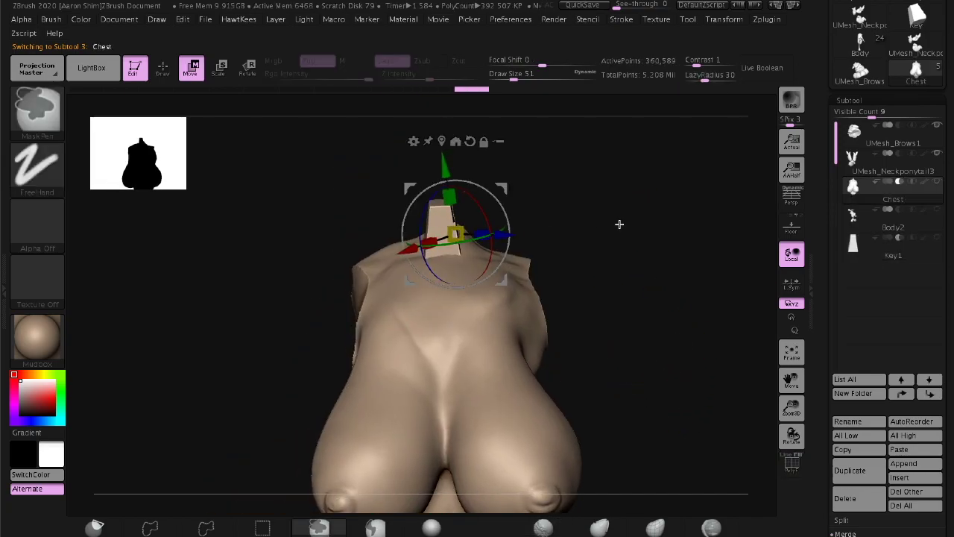
drag(618, 223, 321, 234)
mouse_move(282, 143)
mouse_down()
mouse_move(705, 266)
mouse_move(567, 313)
mouse_move(445, 283)
mouse_move(661, 254)
mouse_up()
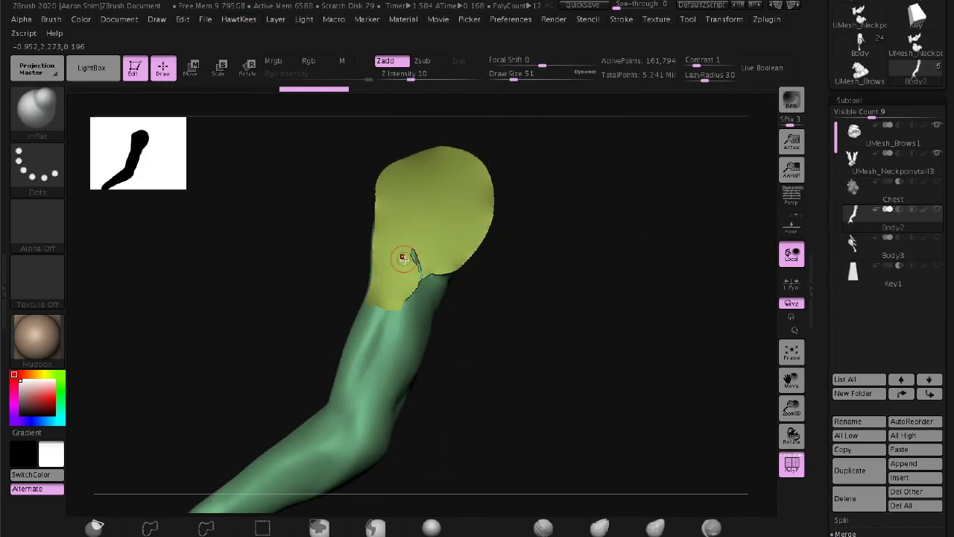
Make Chest active and unhide the other parts around the arm
alt+right_drag(405, 256, 614, 346)
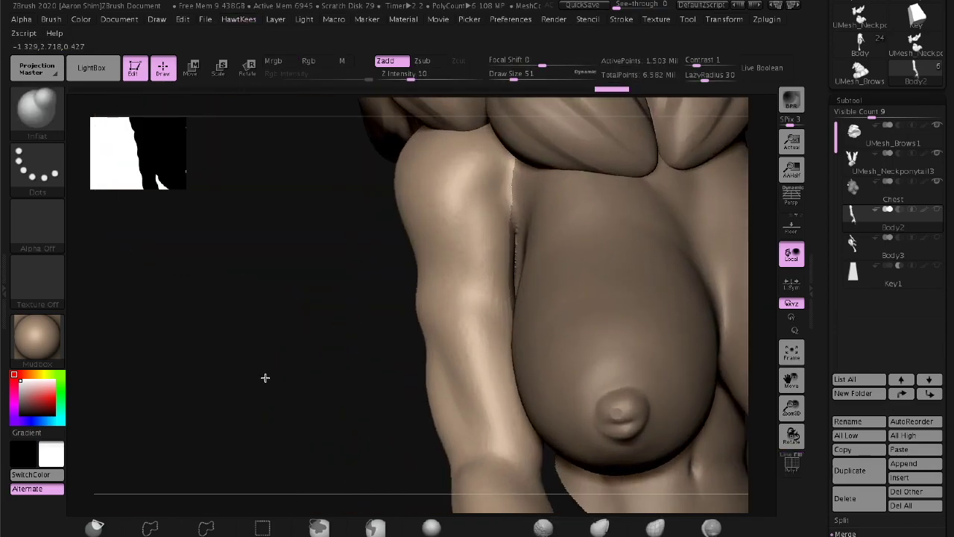
alt+click(516, 270)
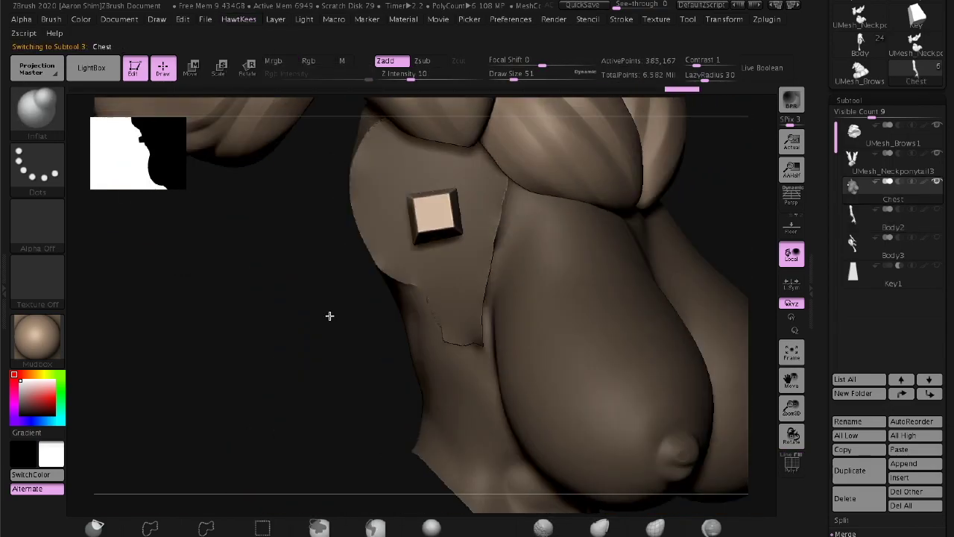
mouse_move(330, 316)
mouse_down()
mouse_move(286, 245)
mouse_move(272, 433)
mouse_up()
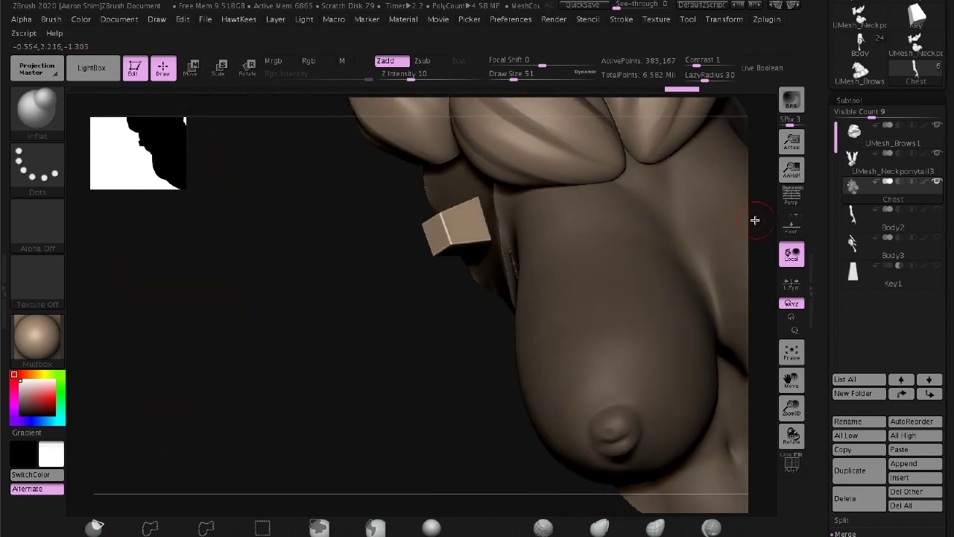
mouse_move(339, 359)
mouse_down()
mouse_move(440, 263)
mouse_move(650, 226)
mouse_move(724, 247)
mouse_move(703, 313)
mouse_move(689, 324)
mouse_up()
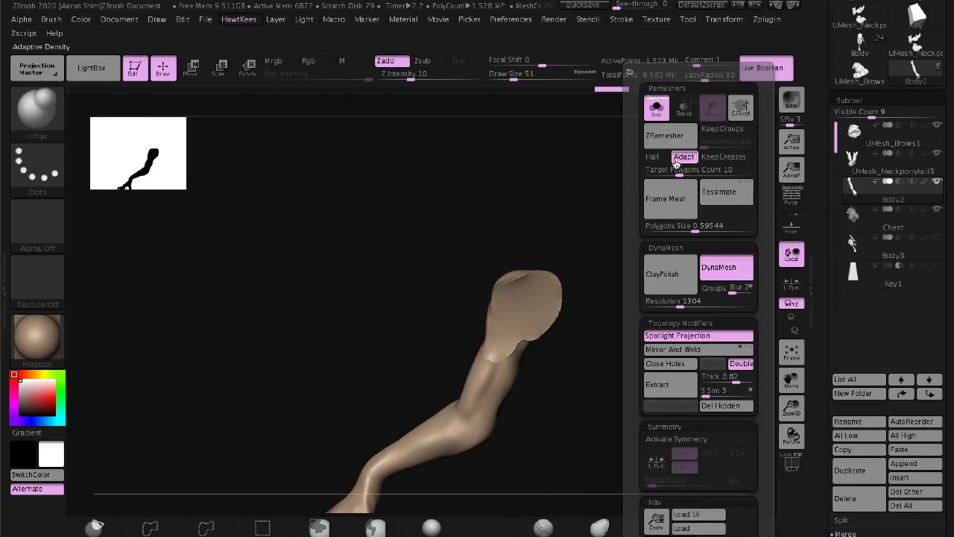
shift+click(937, 181)
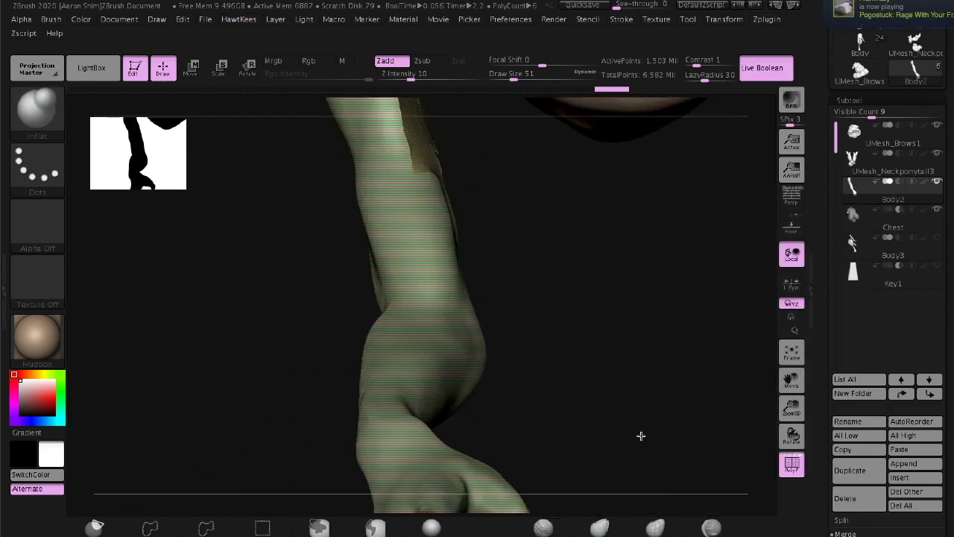
Switch to the Chest part and view the shoulder key cube without polygroup colours
key(Down)
mouse_move(596, 200)
mouse_down()
mouse_move(194, 379)
mouse_move(273, 358)
mouse_move(336, 266)
mouse_up()
key(shift+f)
key(w)
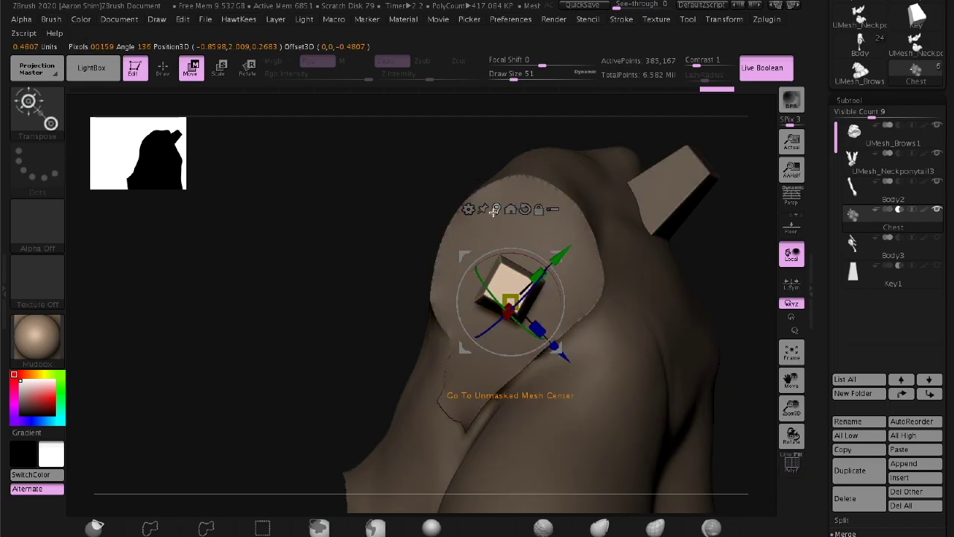
mouse_move(320, 353)
mouse_down()
mouse_move(396, 328)
mouse_move(646, 430)
mouse_move(673, 288)
mouse_up()
Return to Draw mode and isolate the Chest part in a front view
key(q)
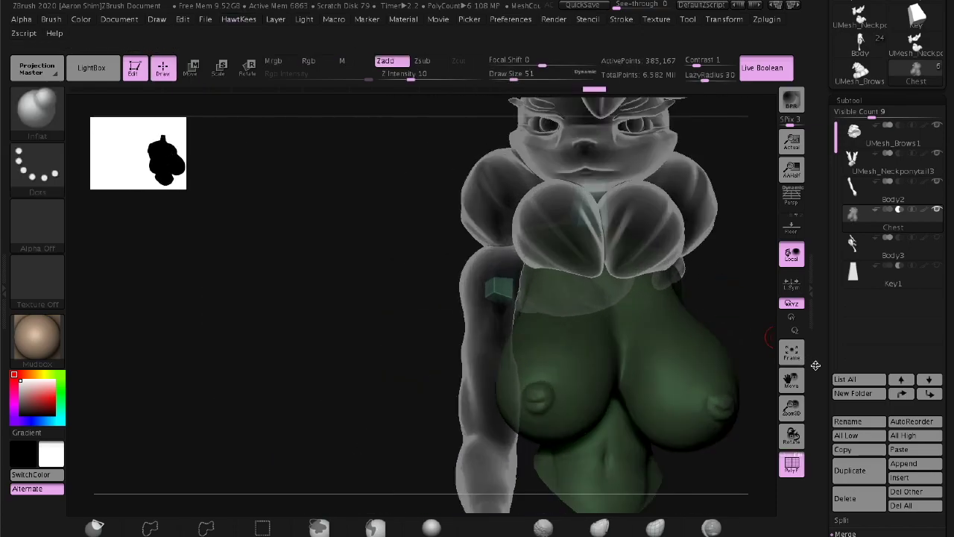
click(858, 123)
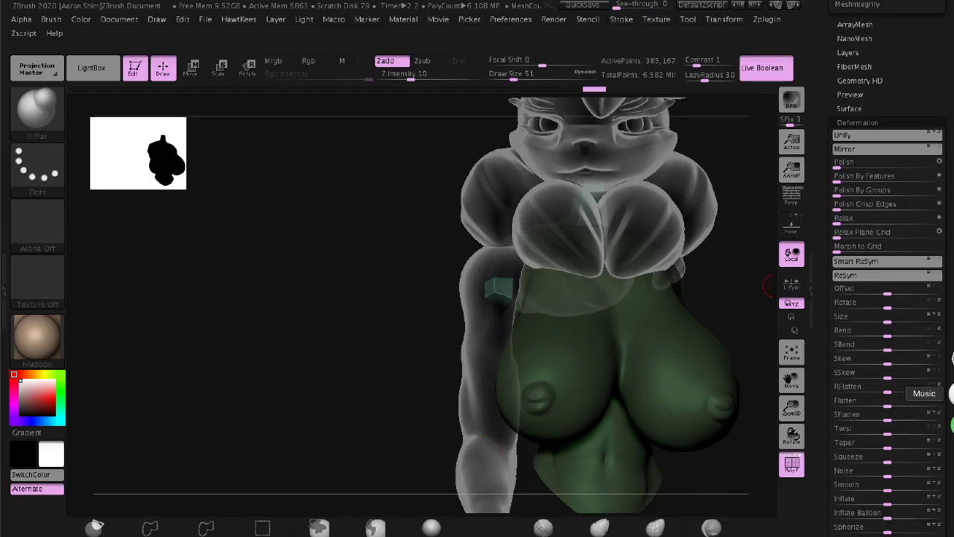
scroll(823, 362, down, 5)
alt+click(703, 219)
key(f)
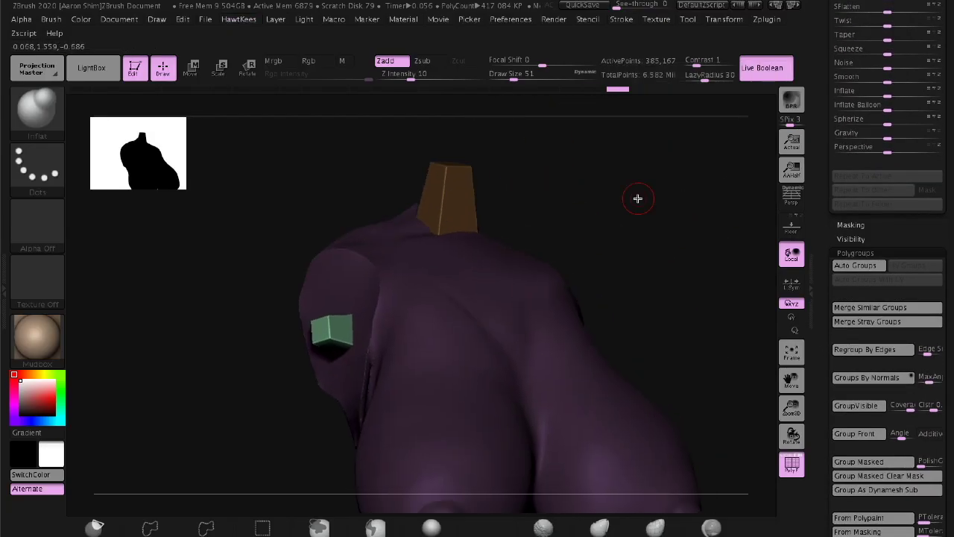
key(w)
mouse_move(633, 254)
mouse_down()
mouse_move(734, 216)
mouse_move(673, 225)
mouse_up()
mouse_move(731, 350)
mouse_down()
mouse_move(618, 238)
mouse_move(588, 228)
mouse_move(735, 268)
mouse_move(742, 199)
mouse_move(705, 189)
mouse_move(724, 306)
mouse_move(713, 251)
mouse_move(585, 5)
mouse_up()
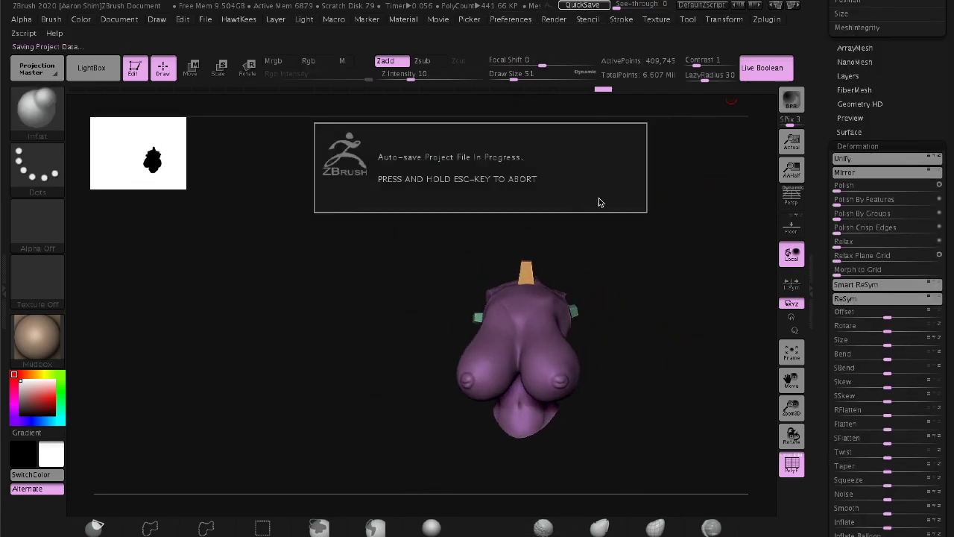
Cap the arm piece's open shoulder with Close Holes and show the whole figure again
key(super+Tab)
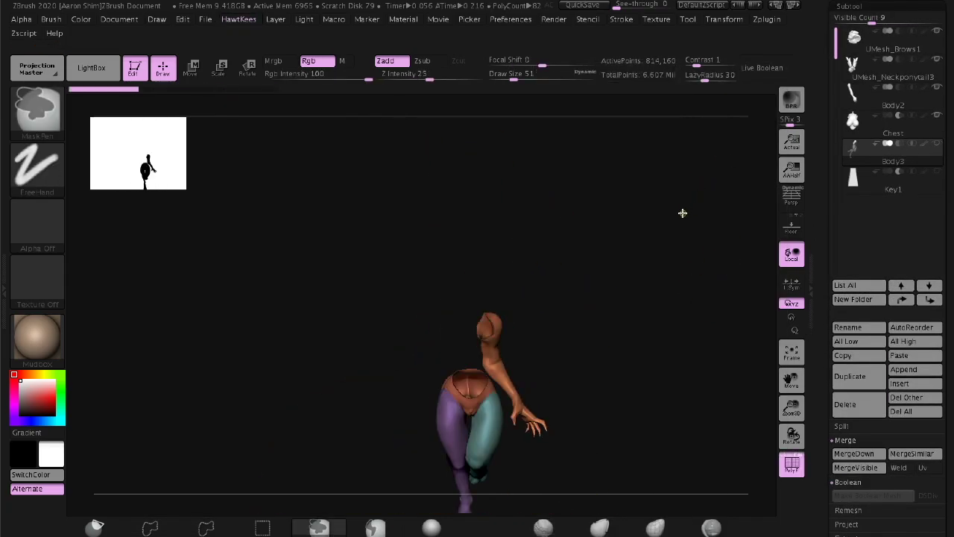
key(g)
click(712, 364)
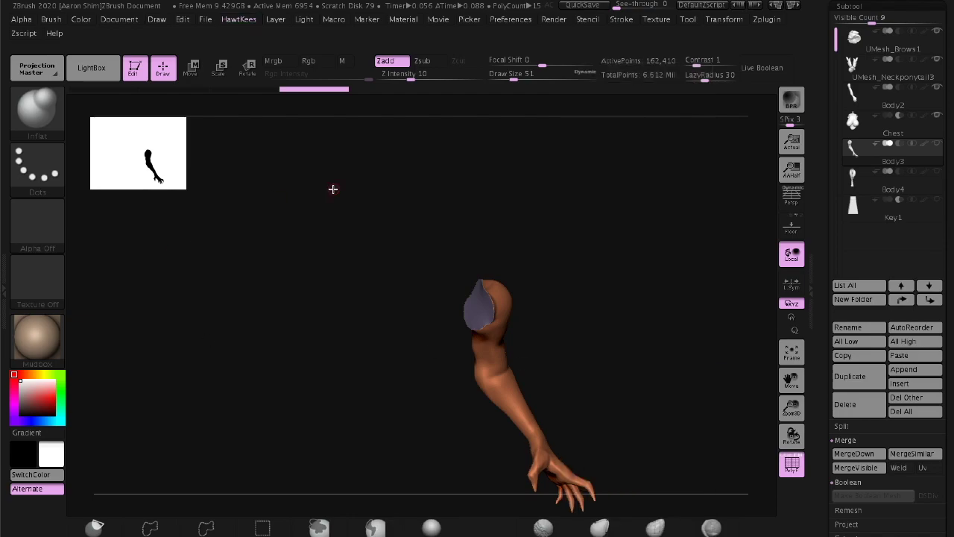
key(g)
click(573, 107)
Make the other parts see-through and inspect the Chest part's shoulder from the front
mouse_move(333, 322)
mouse_down()
mouse_move(656, 375)
mouse_move(686, 145)
mouse_move(745, 146)
mouse_up()
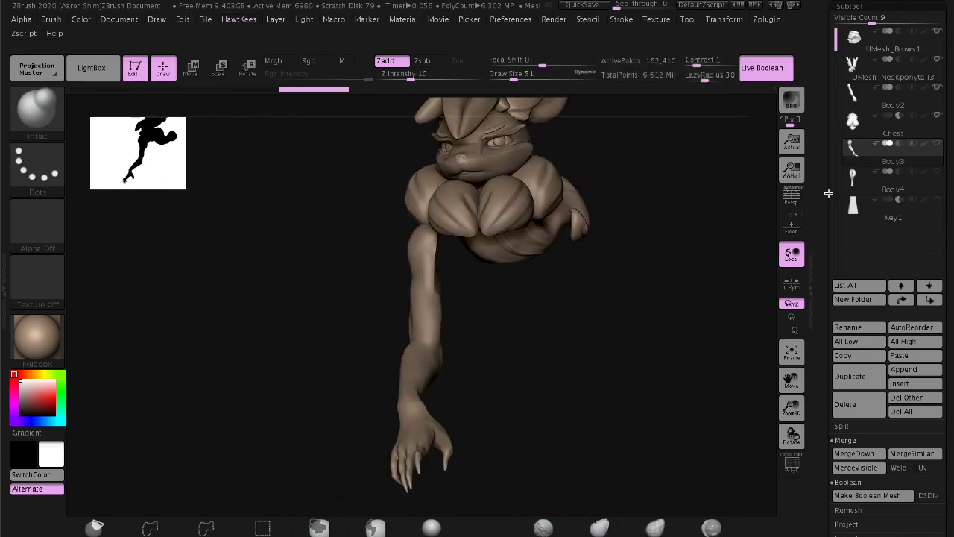
mouse_move(734, 395)
mouse_down()
mouse_move(486, 277)
mouse_move(776, 250)
mouse_move(713, 213)
mouse_move(432, 249)
mouse_up()
key(g)
alt+click(403, 307)
key(w)
mouse_move(403, 306)
mouse_down()
mouse_move(536, 219)
mouse_move(620, 196)
mouse_up()
mouse_move(699, 325)
mouse_down()
mouse_move(688, 319)
mouse_move(677, 364)
mouse_up()
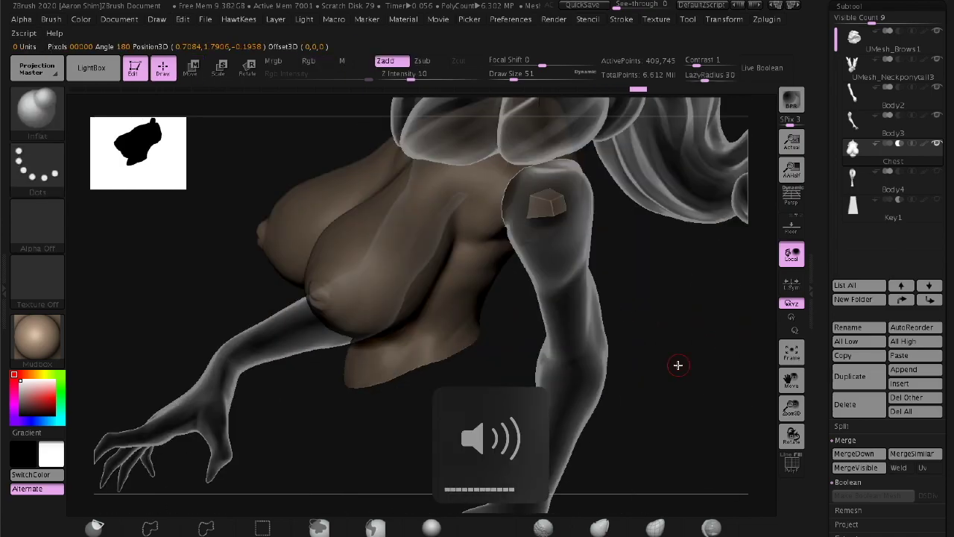
mouse_move(707, 332)
mouse_down()
mouse_move(703, 386)
mouse_move(716, 397)
mouse_up()
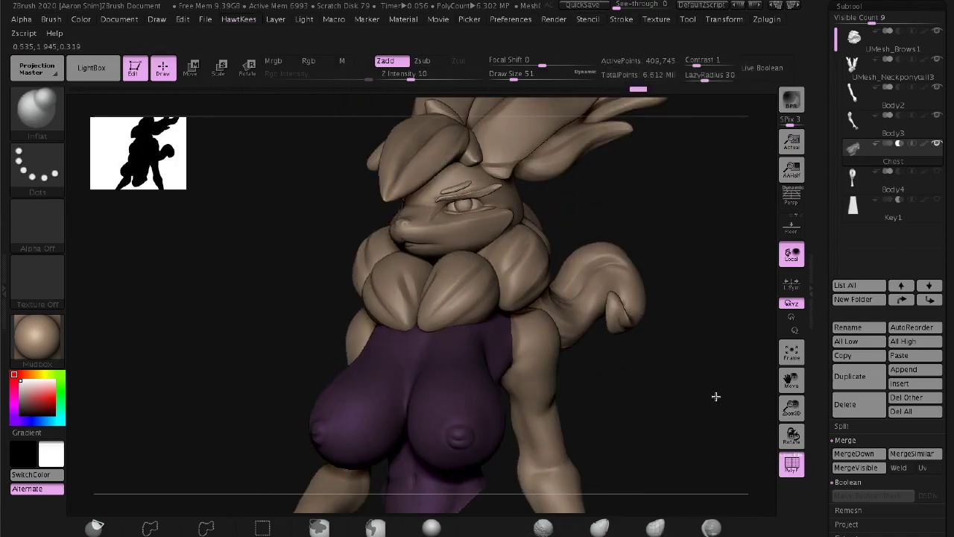
click(952, 391)
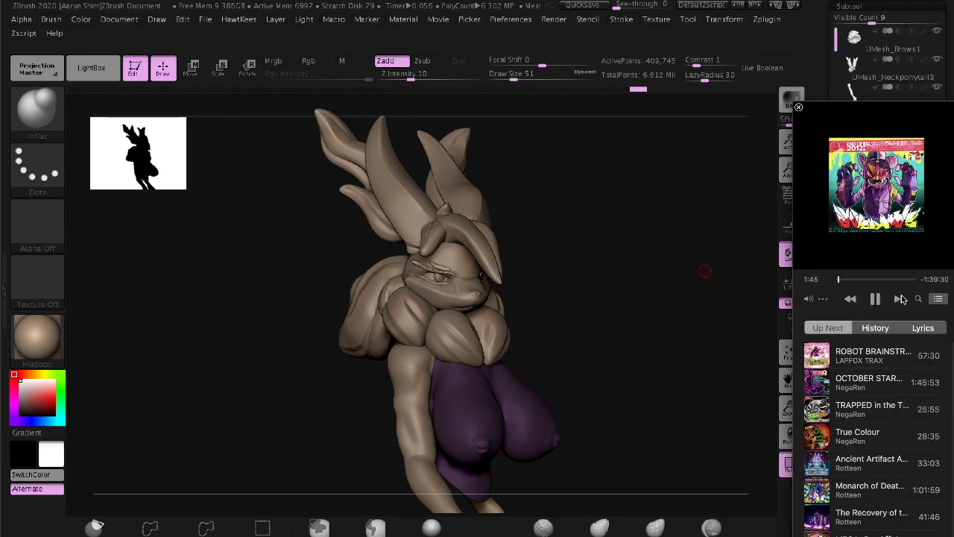
drag(708, 309, 691, 324)
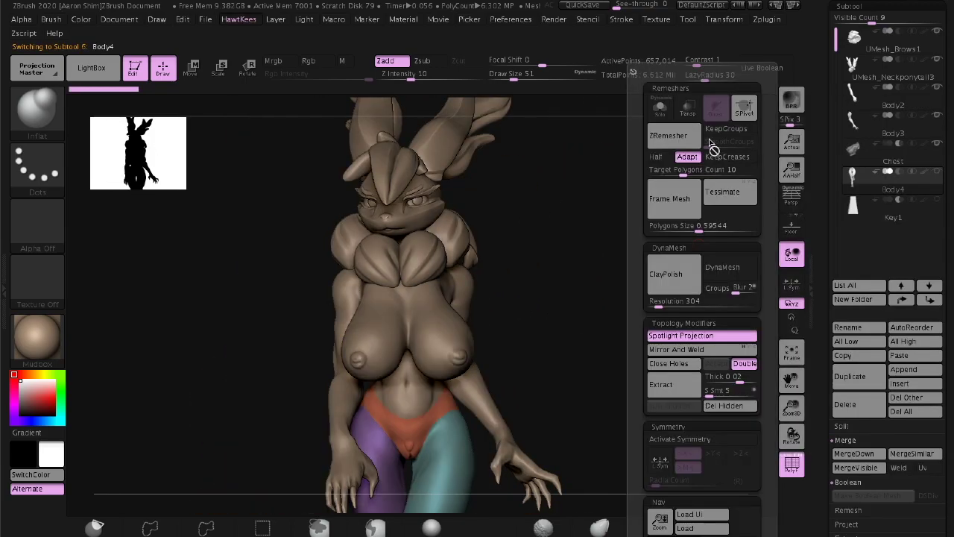
Close the open waist hole of the Body4 hip piece
click(713, 145)
click(531, 363)
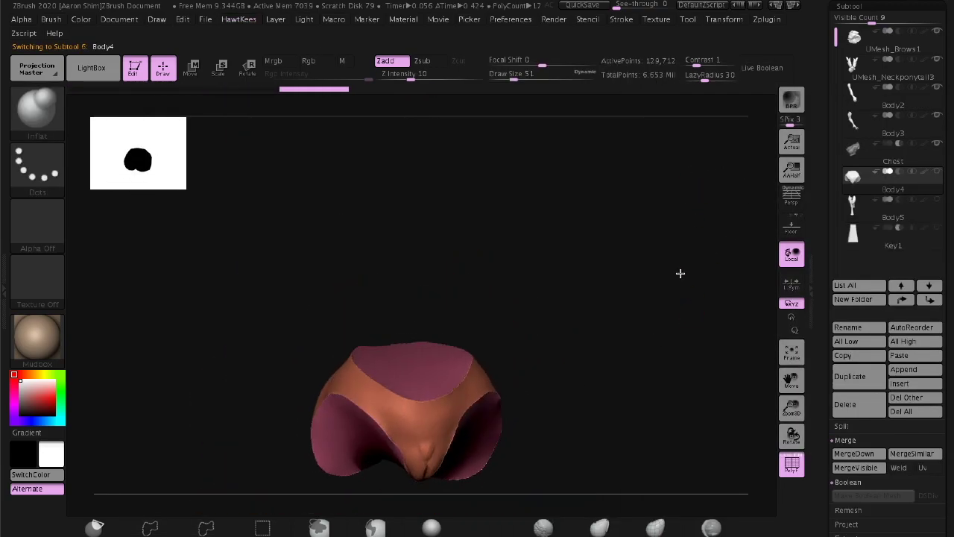
mouse_move(634, 276)
mouse_down()
mouse_move(703, 299)
mouse_move(729, 261)
mouse_up()
Select the Key1 cube and position it on the hip piece's top face with the Move gizmo
alt+click(514, 220)
key(w)
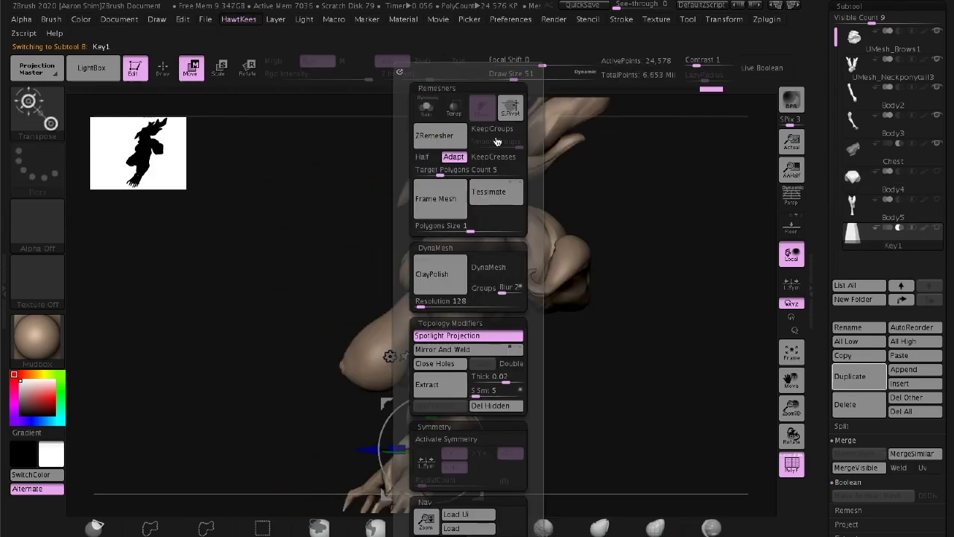
drag(681, 372, 500, 340)
key(space)
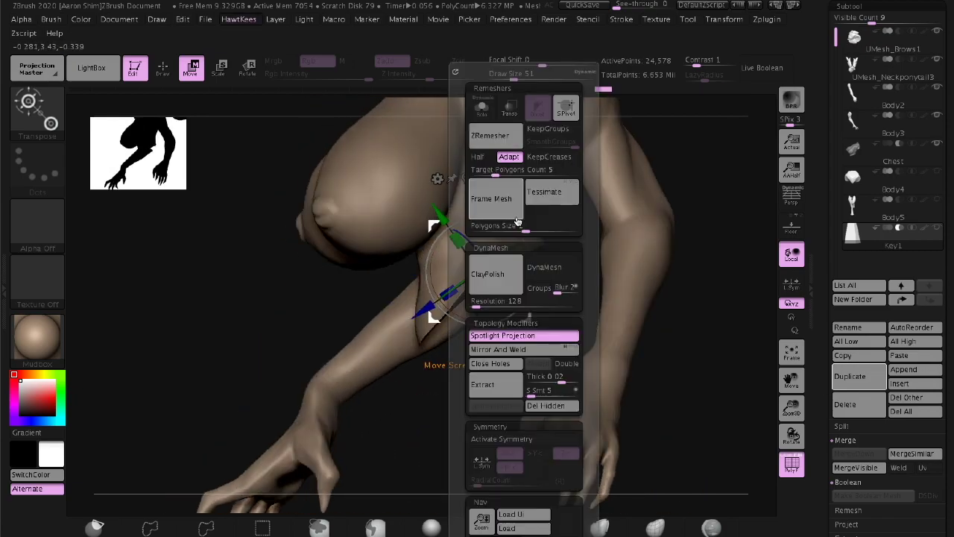
key(t)
key(space)
mouse_move(641, 223)
mouse_down()
mouse_move(728, 271)
mouse_move(745, 304)
mouse_up()
key(q)
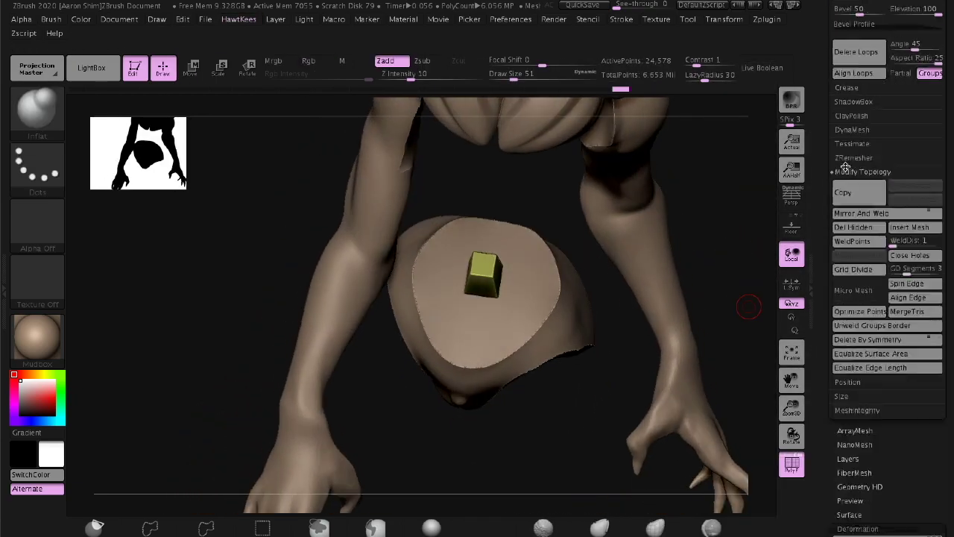
key(w)
drag(714, 237, 753, 269)
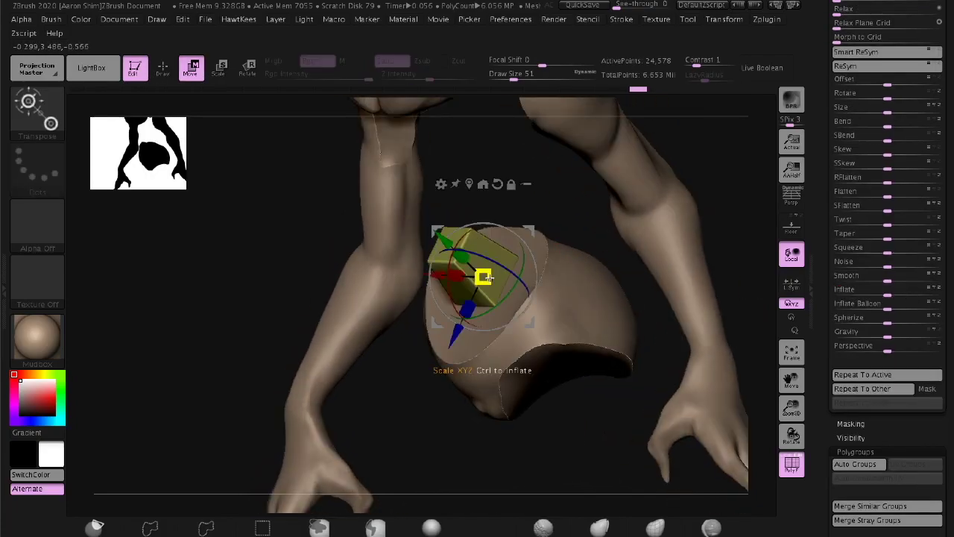
scroll(935, 405, up, 5)
Select the Chest and preview the boolean socket cut at the shoulder
click(938, 412)
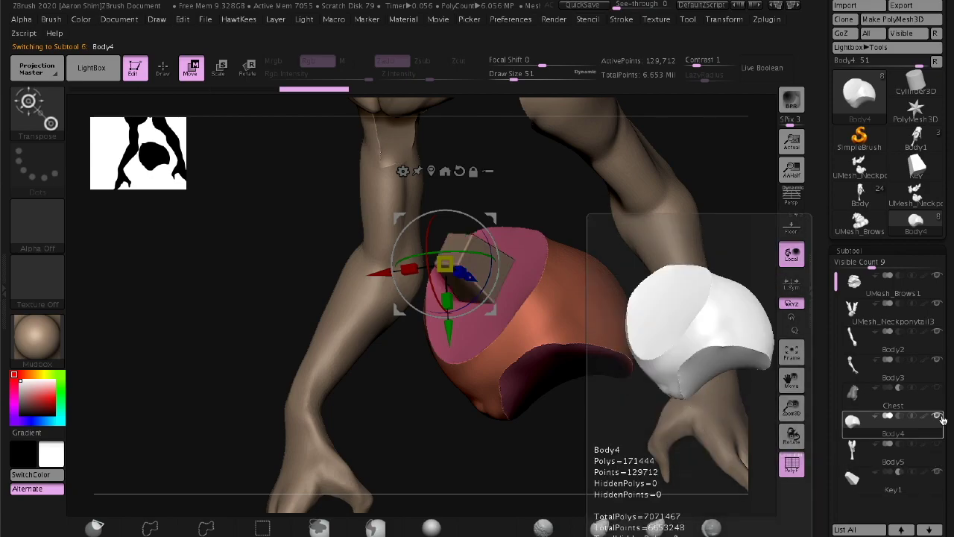
click(933, 386)
drag(579, 417, 432, 430)
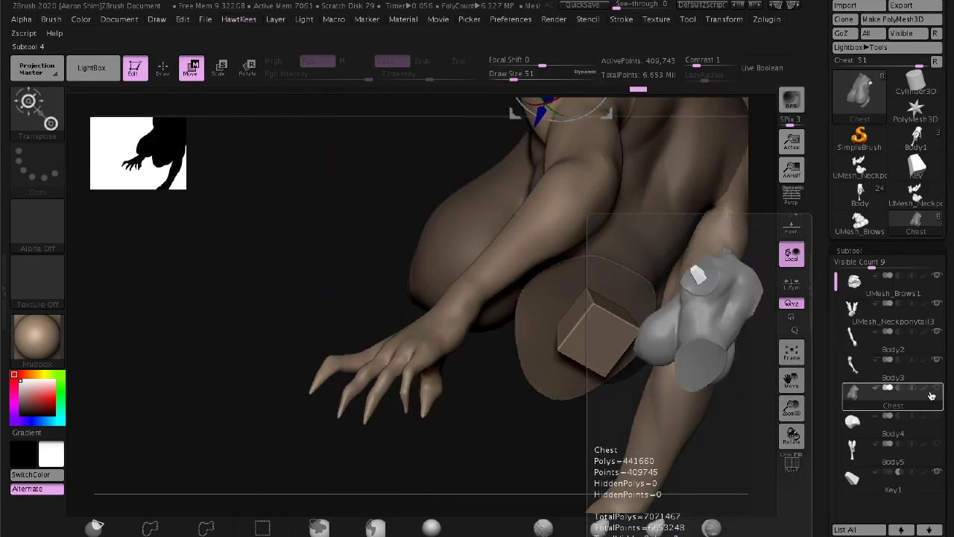
drag(521, 465, 687, 91)
click(762, 67)
drag(736, 294, 639, 368)
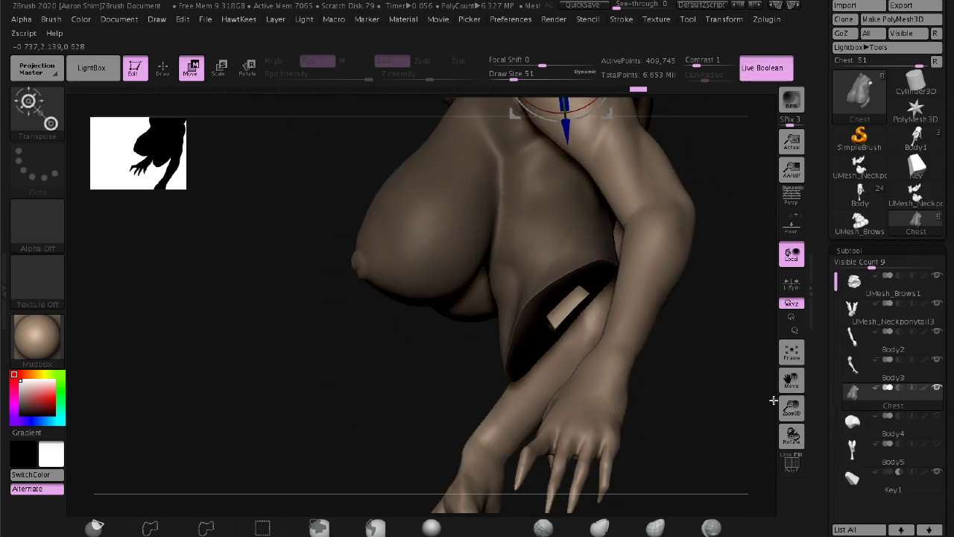
key(f)
mouse_move(712, 278)
mouse_down()
mouse_move(709, 390)
mouse_move(699, 305)
mouse_move(763, 369)
mouse_move(902, 330)
mouse_move(713, 294)
mouse_move(664, 388)
mouse_up()
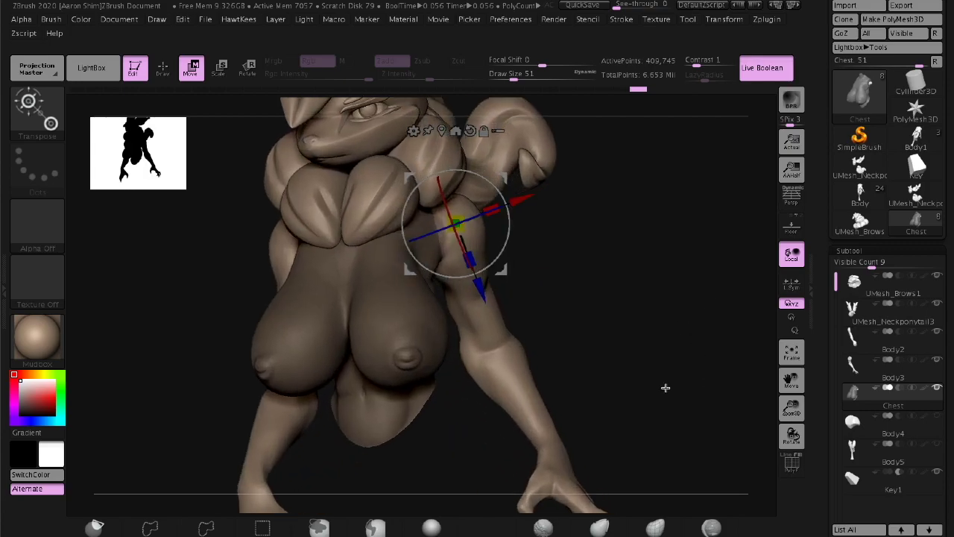
Select the Body2 arm part and turn on the Live Boolean preview
alt+click(299, 436)
key(space)
click(221, 110)
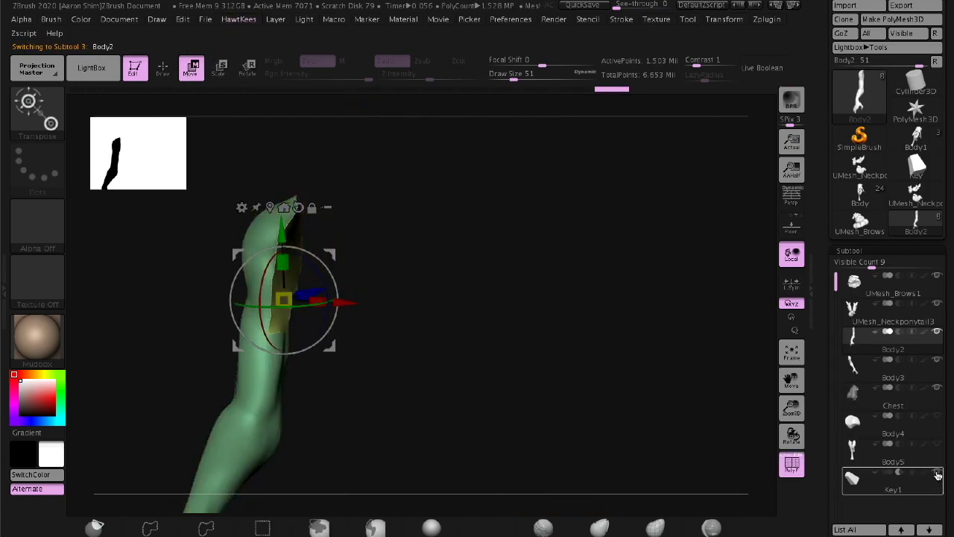
key(space)
click(624, 271)
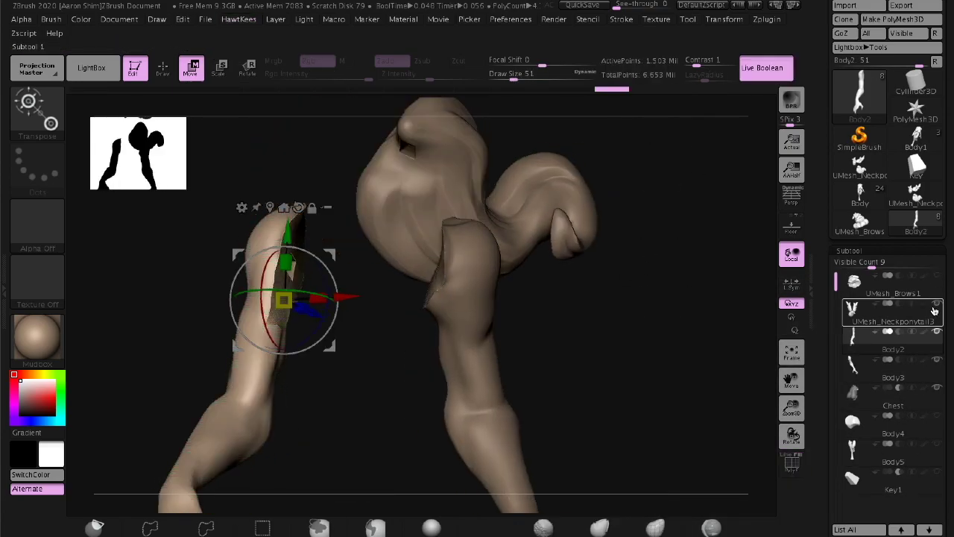
Isolate the Chest part and toggle the Live Boolean preview on it
click(893, 396)
key(space)
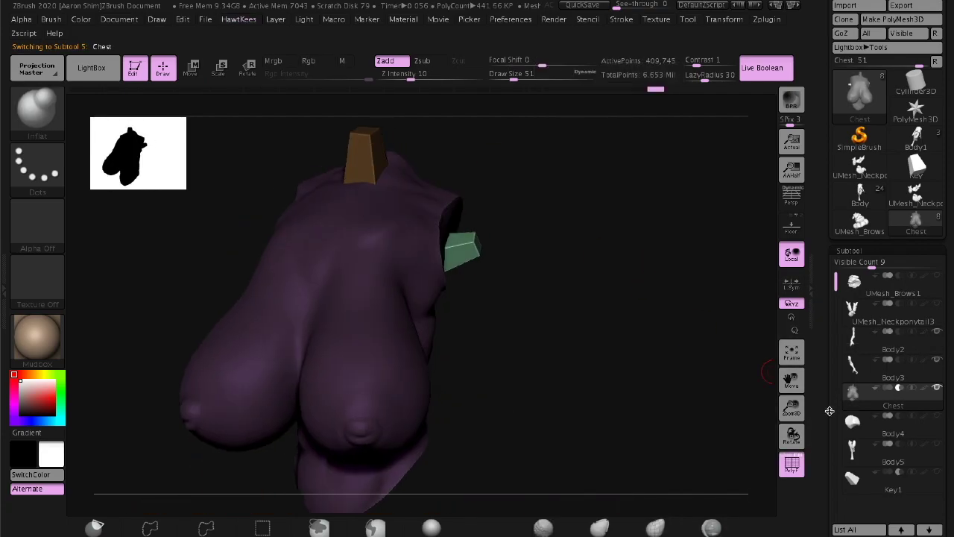
drag(826, 257, 832, 93)
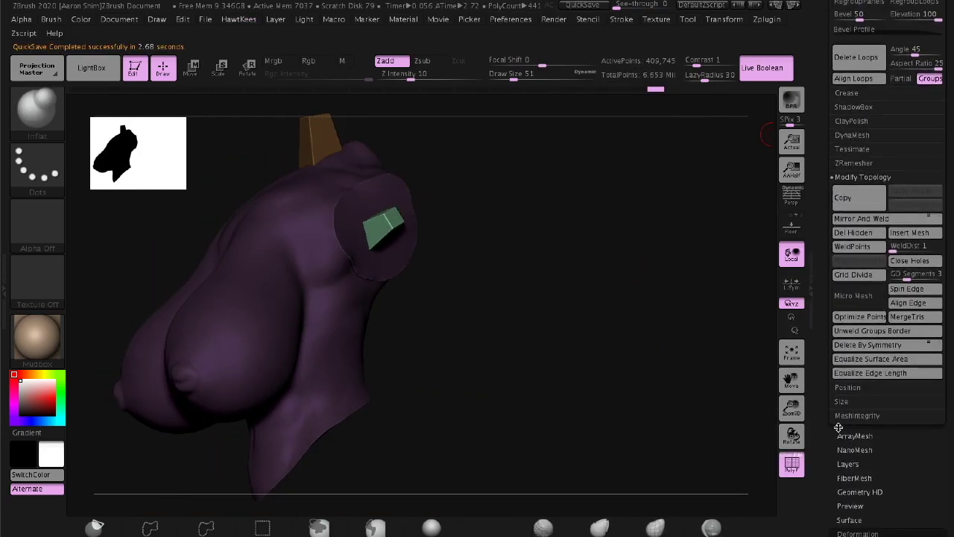
click(841, 401)
click(857, 383)
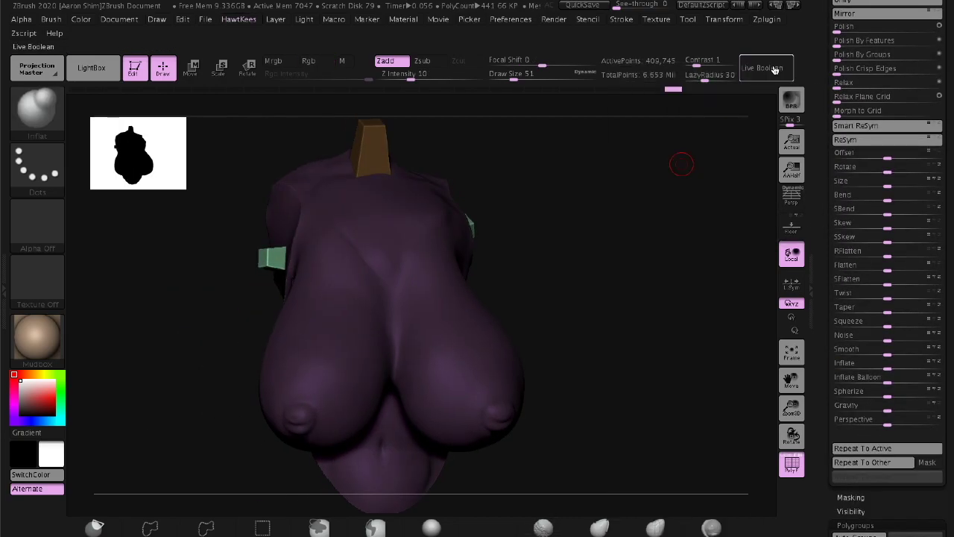
click(775, 69)
drag(826, 299, 828, 445)
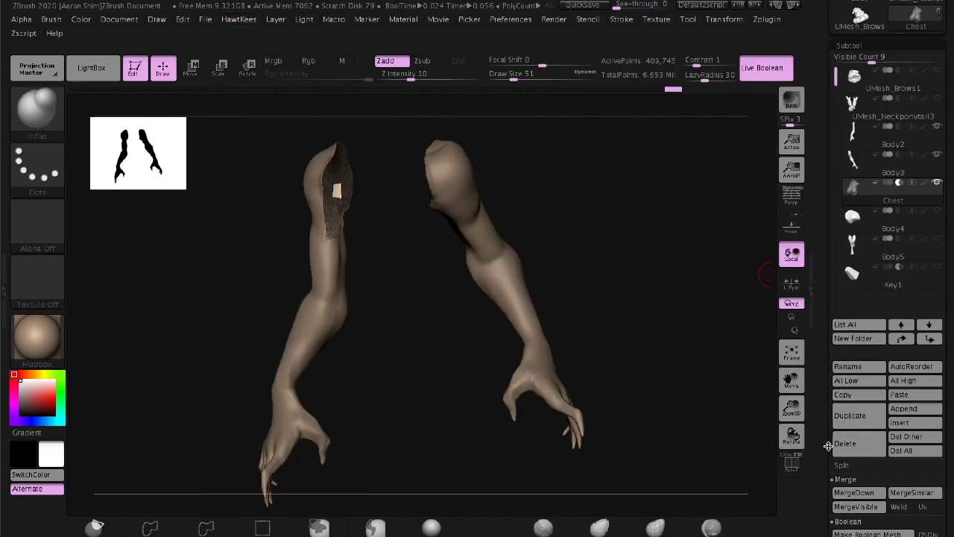
scroll(829, 445, down, 3)
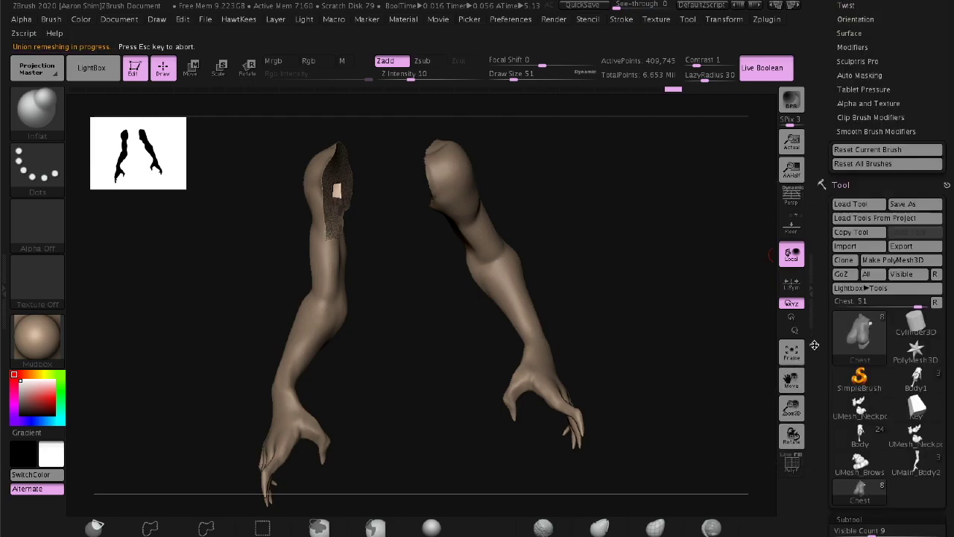
Bake UMain_Body2 into a boolean mesh, append it, and move the original into folder 'Spare'
click(762, 68)
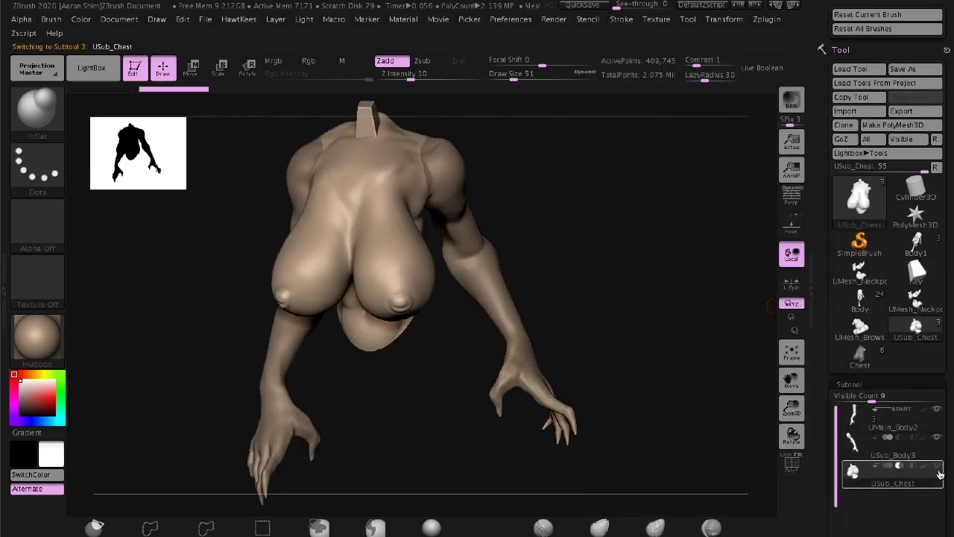
click(933, 455)
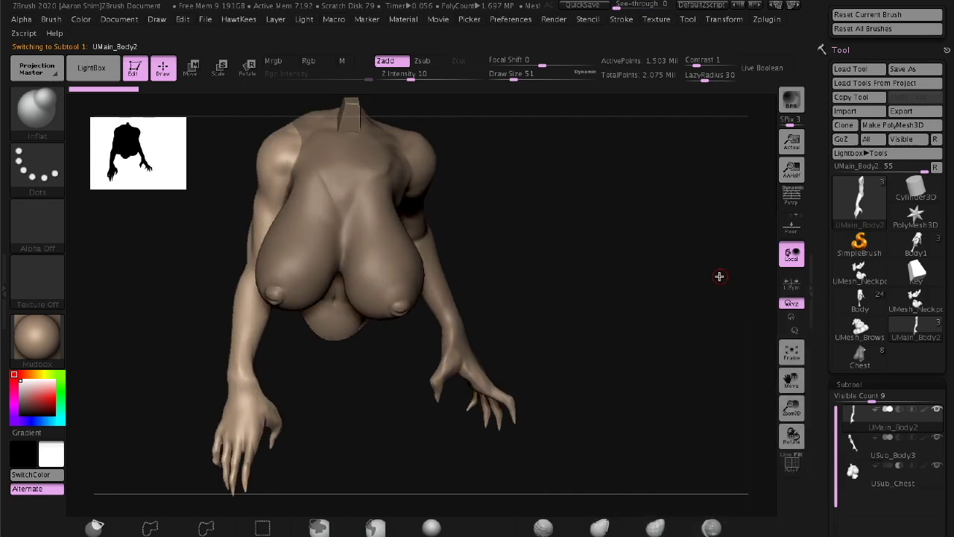
click(762, 68)
scroll(826, 313, down, 5)
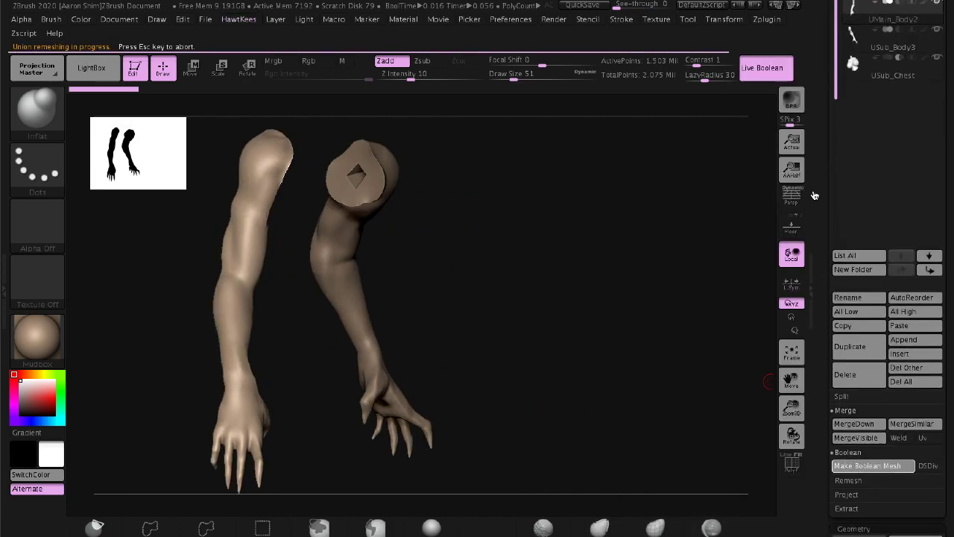
scroll(816, 265, up, 3)
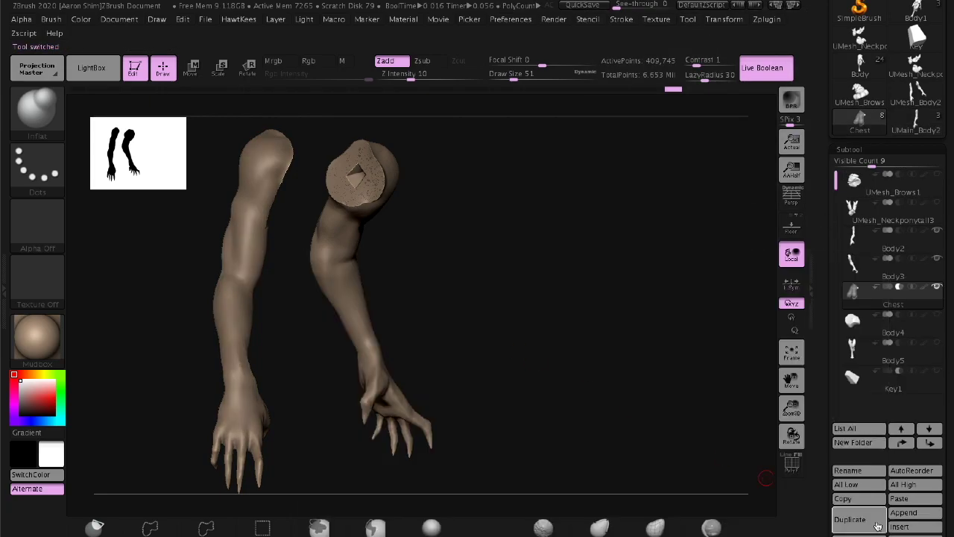
click(878, 526)
click(911, 248)
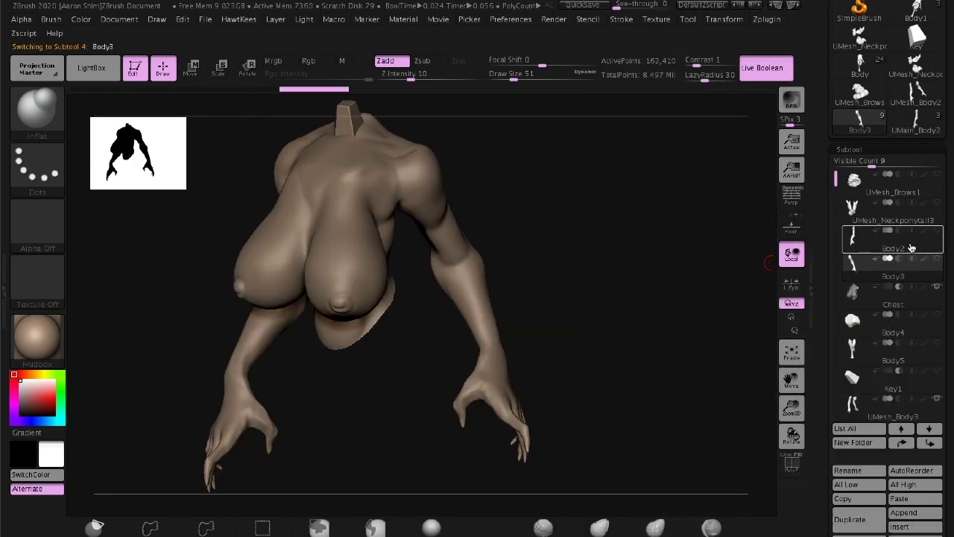
click(924, 258)
text(Spare)
key(Return)
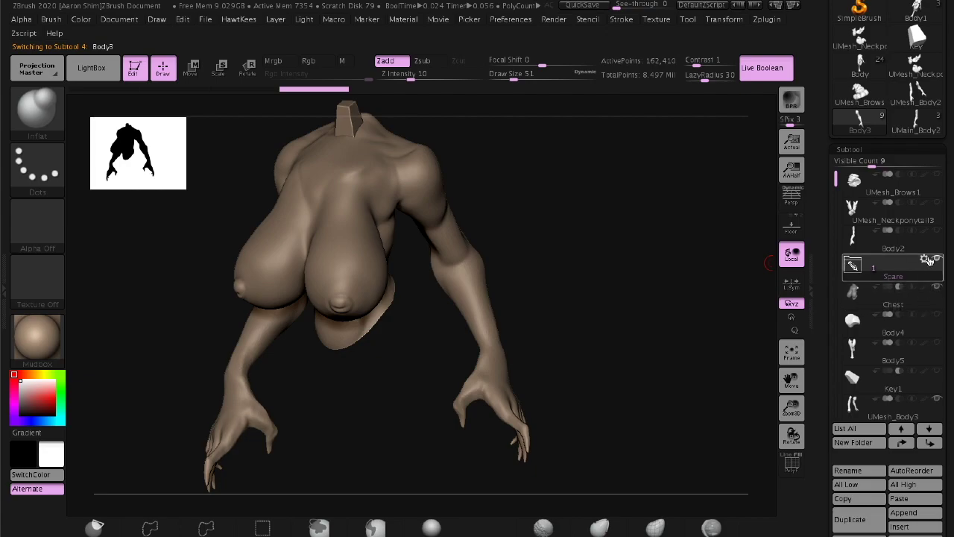
Check the UMesh_Body3 arm socket, then return to the Chest subtool and inspect it
click(938, 234)
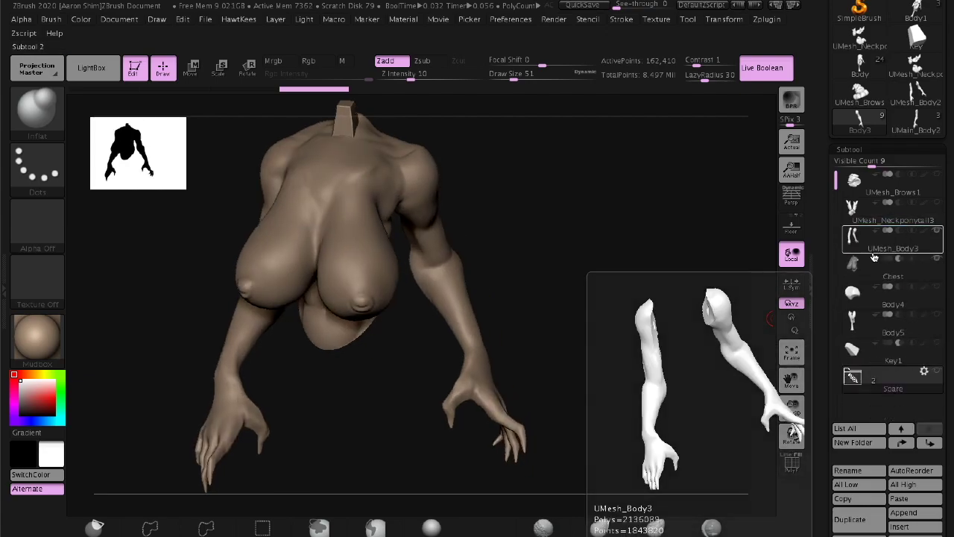
alt+click(321, 253)
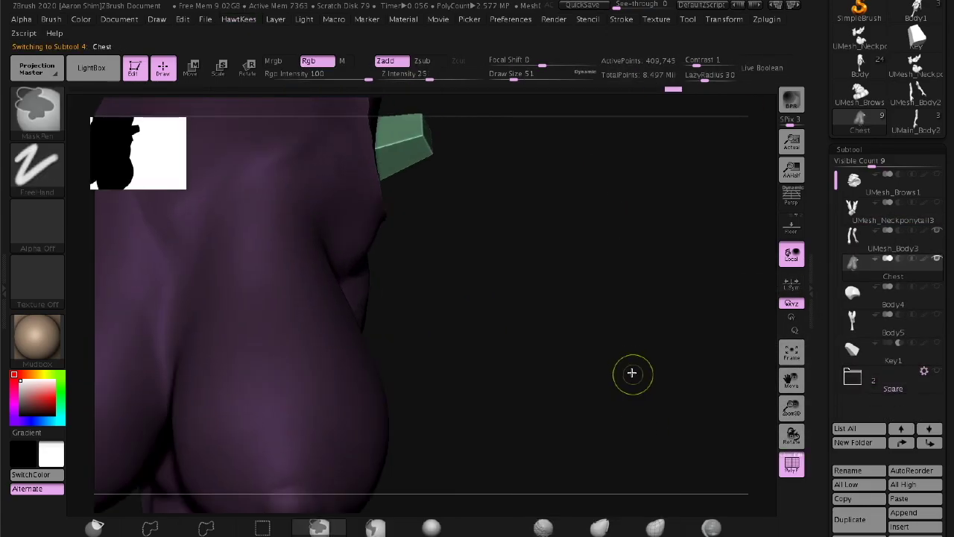
key(Up)
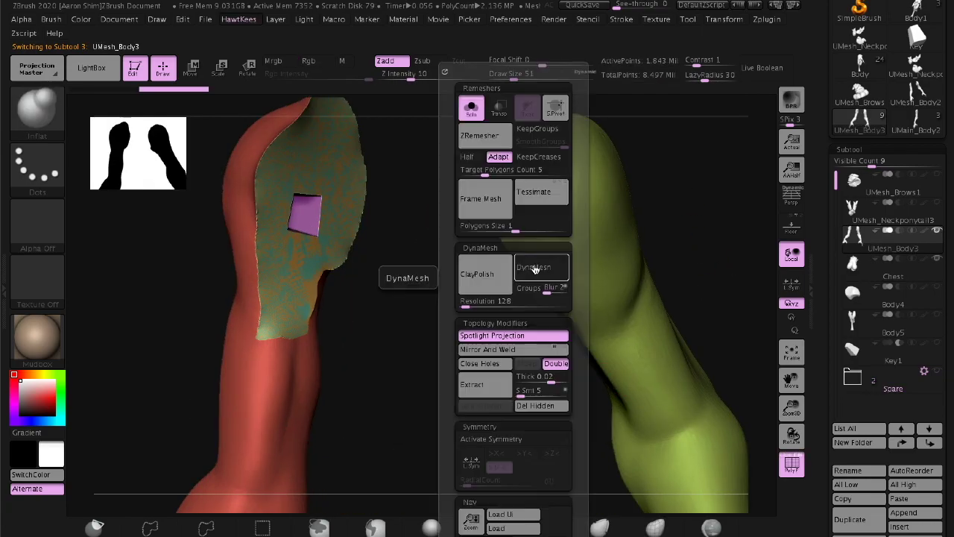
mouse_move(691, 274)
mouse_down()
mouse_move(709, 245)
mouse_move(713, 253)
mouse_move(639, 231)
mouse_up()
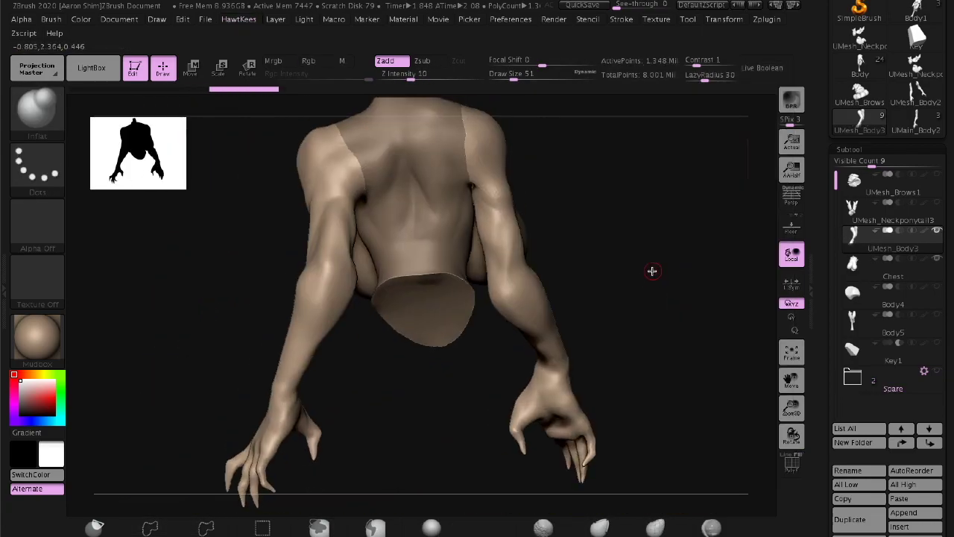
key(Down)
mouse_move(652, 271)
mouse_down()
mouse_move(618, 315)
mouse_move(629, 299)
mouse_up()
key(shift+f)
drag(682, 347, 685, 372)
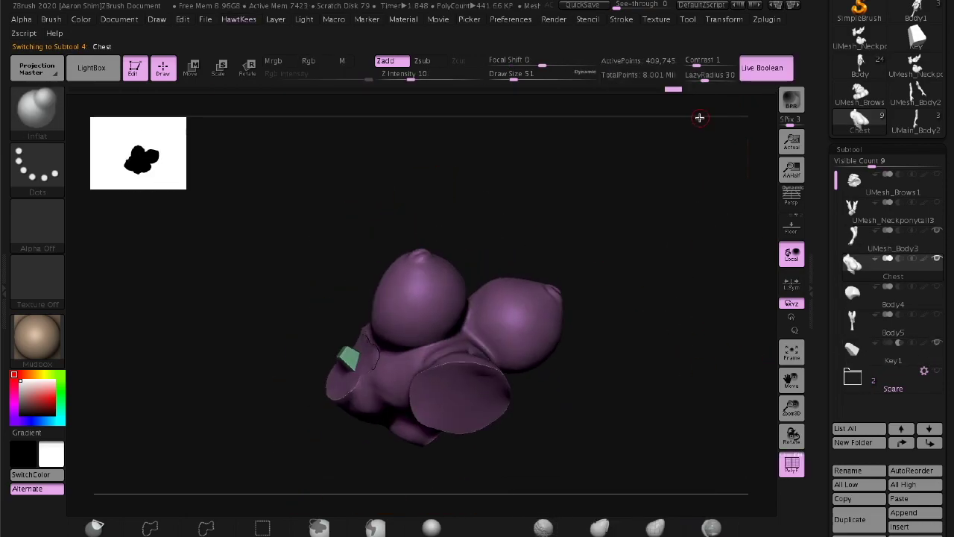
key(shift+f)
mouse_move(699, 117)
mouse_down()
mouse_move(780, 271)
mouse_move(666, 326)
mouse_move(720, 335)
mouse_move(815, 397)
mouse_up()
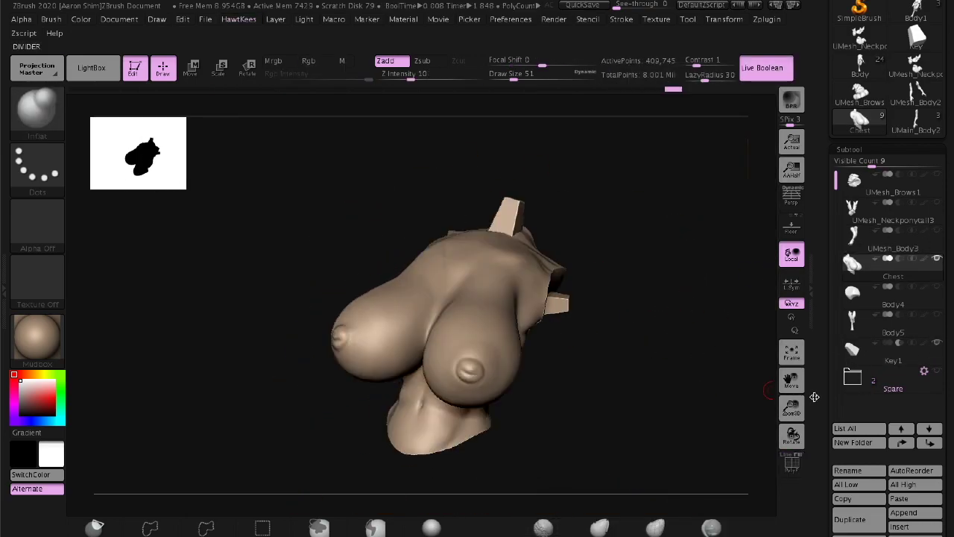
scroll(847, 225, down, 5)
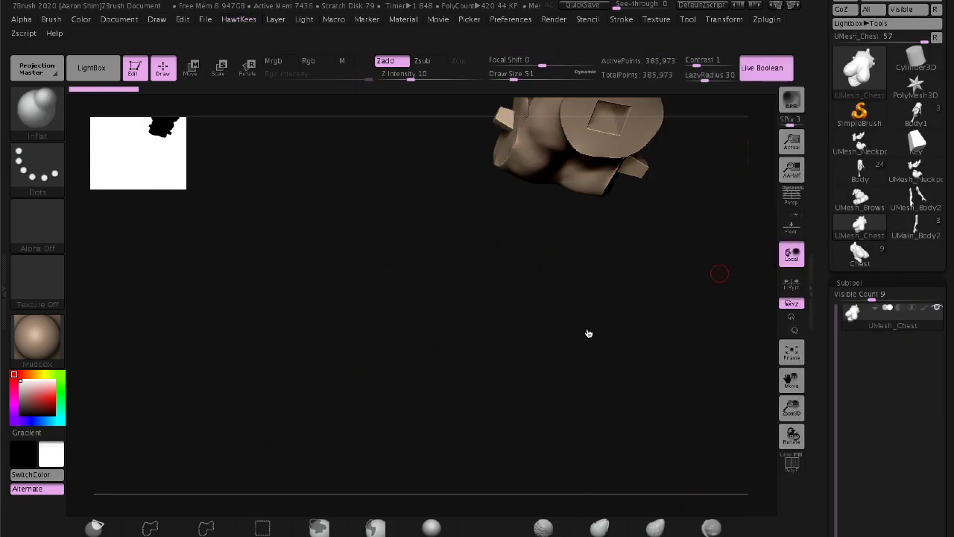
Append the boolean-cut UMesh_Chest mesh as the UMesh_Chest1 subtool
key(f)
mouse_move(631, 291)
mouse_down()
mouse_move(671, 285)
mouse_move(820, 412)
mouse_up()
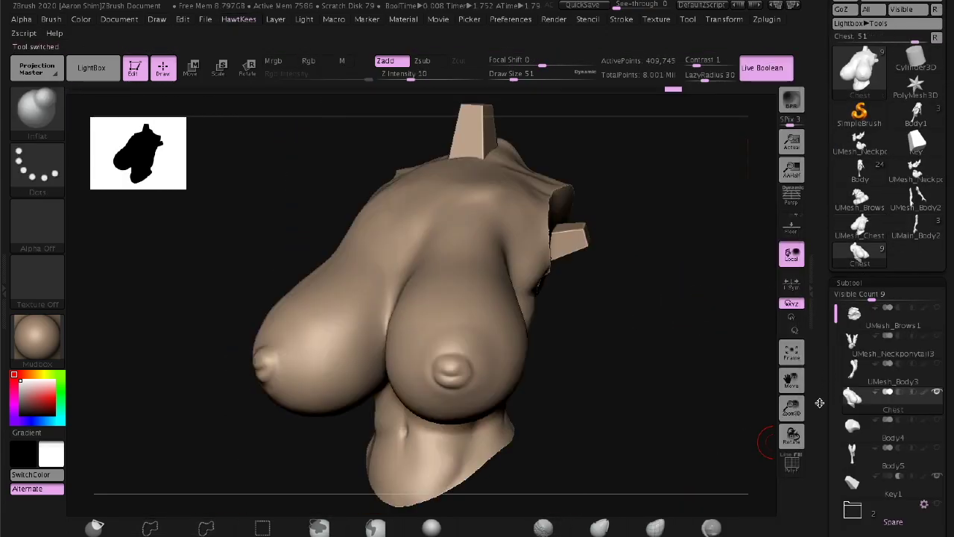
scroll(819, 402, down, 5)
click(916, 358)
click(454, 313)
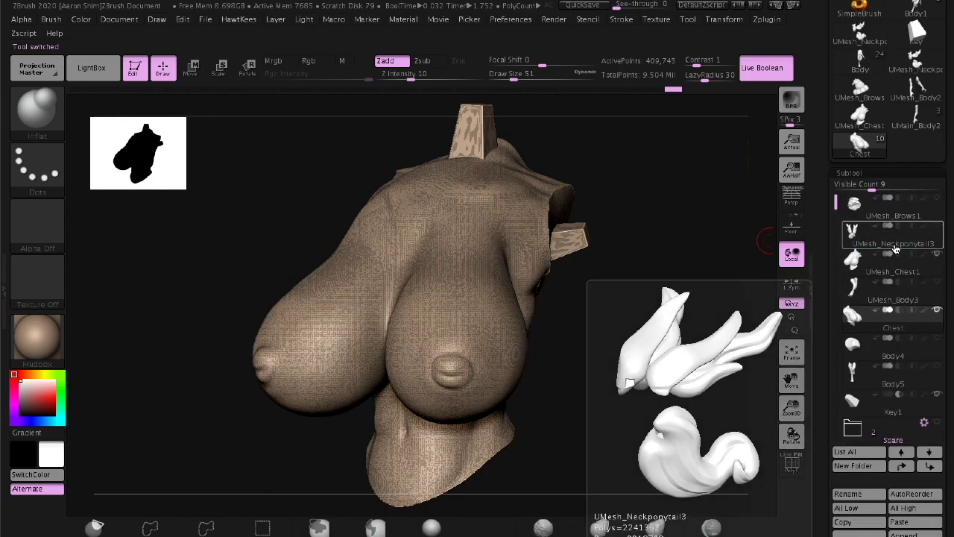
click(888, 261)
Select the Key1 cube and inspect it on the torso
key(g)
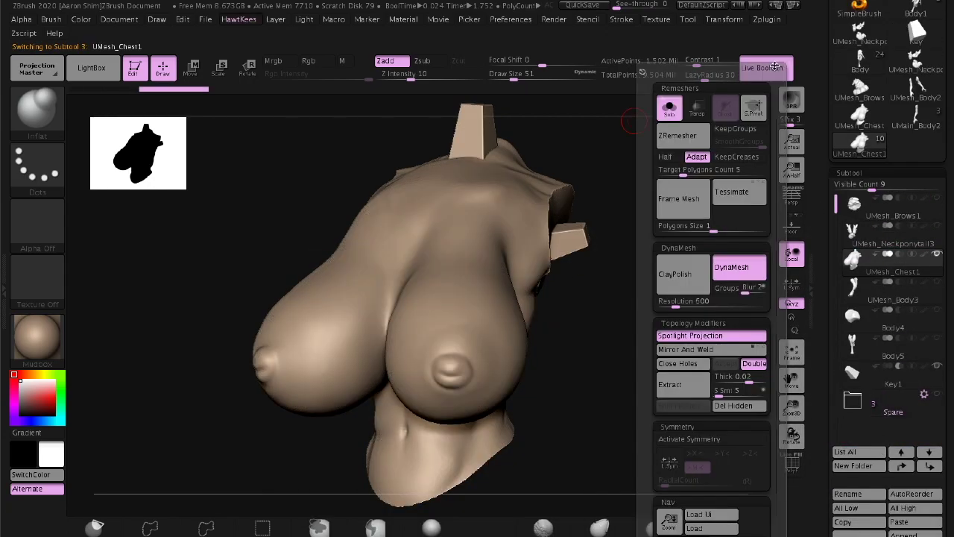
drag(403, 335, 462, 388)
alt+click(458, 379)
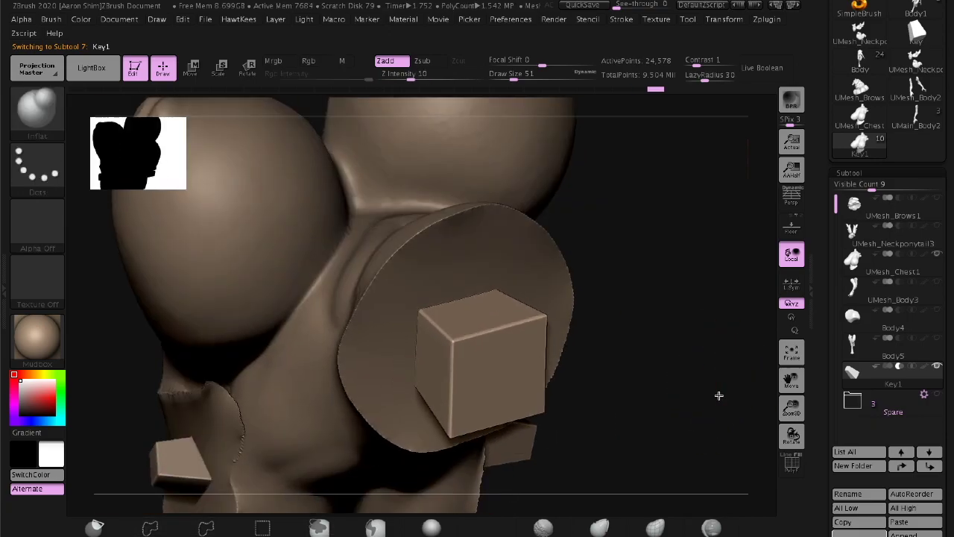
key(g)
key(shift)
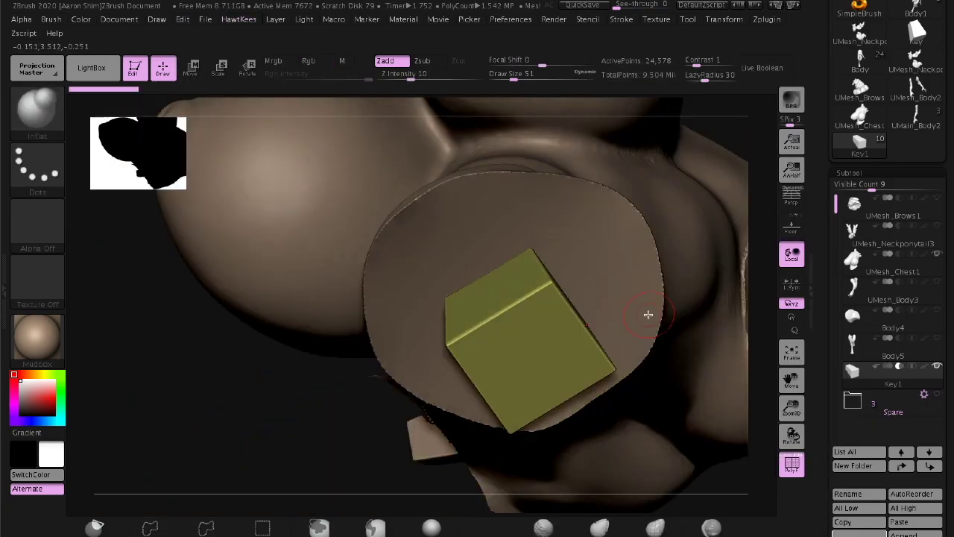
drag(650, 315, 753, 395)
click(857, 170)
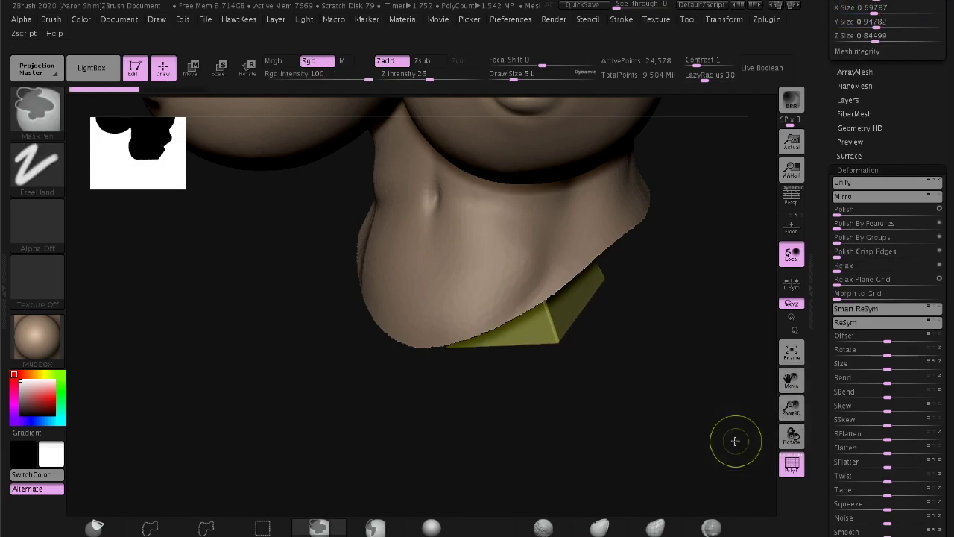
key(ctrl+shift)
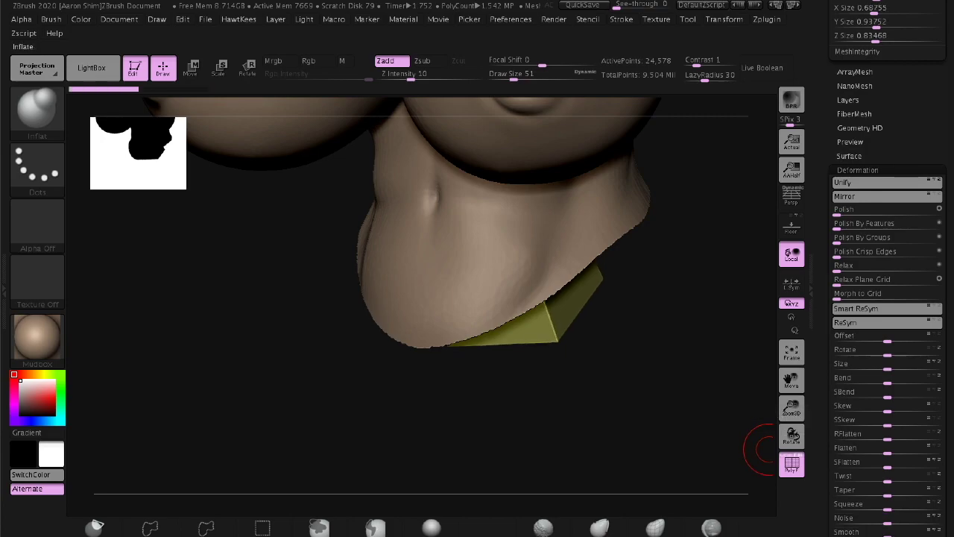
mouse_move(592, 248)
mouse_down()
mouse_move(636, 458)
mouse_move(686, 351)
mouse_move(738, 296)
mouse_up()
scroll(932, 312, up, 5)
mouse_move(738, 373)
mouse_down()
mouse_move(661, 411)
mouse_move(703, 336)
mouse_move(895, 185)
mouse_up()
Merge the Key1 subtool down into the body subtool, confirming the dialog
click(886, 266)
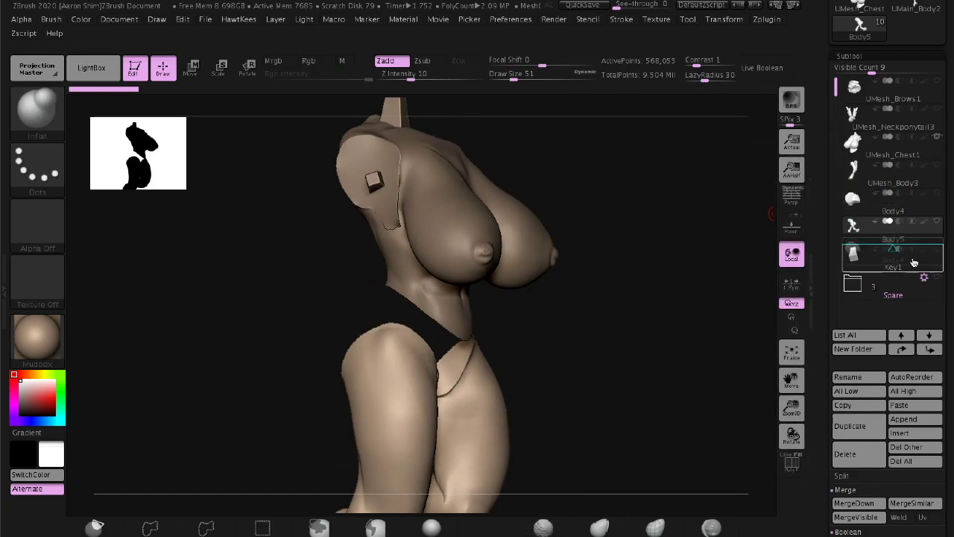
click(853, 503)
click(741, 410)
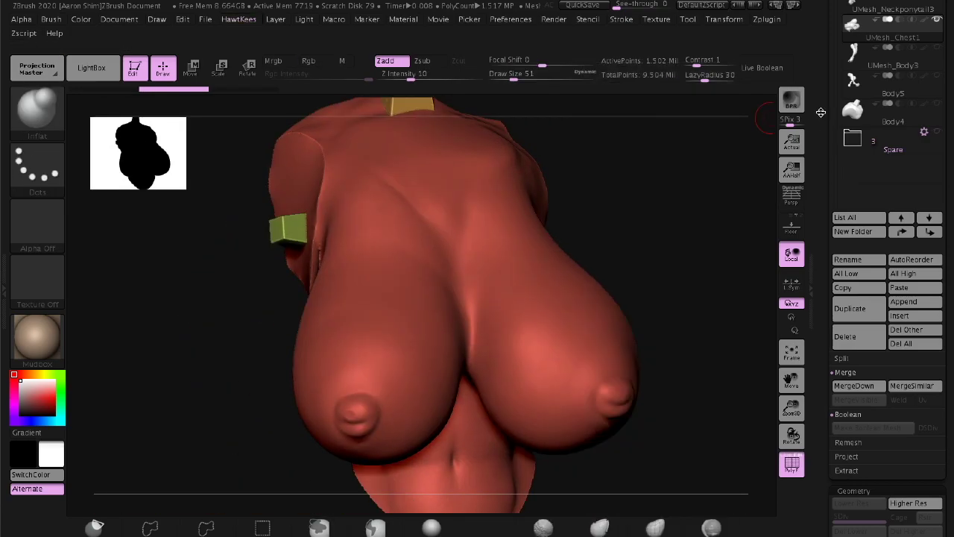
drag(834, 447, 833, 485)
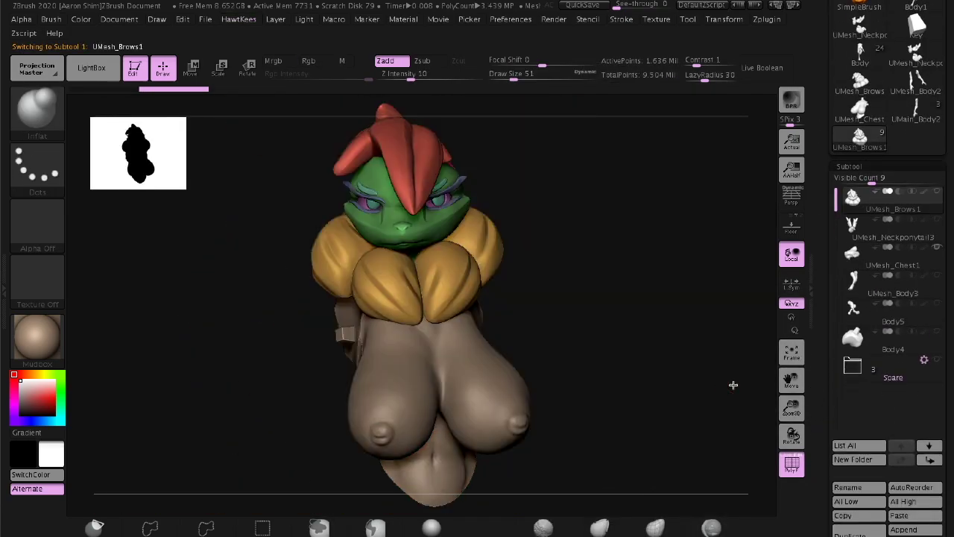
Rename the ears, chest and arms subtools to Oahsike_Final_Ears, Oahsike_Final_Chest and Oahsike_Final_Arms
click(833, 488)
text(Oahsike)
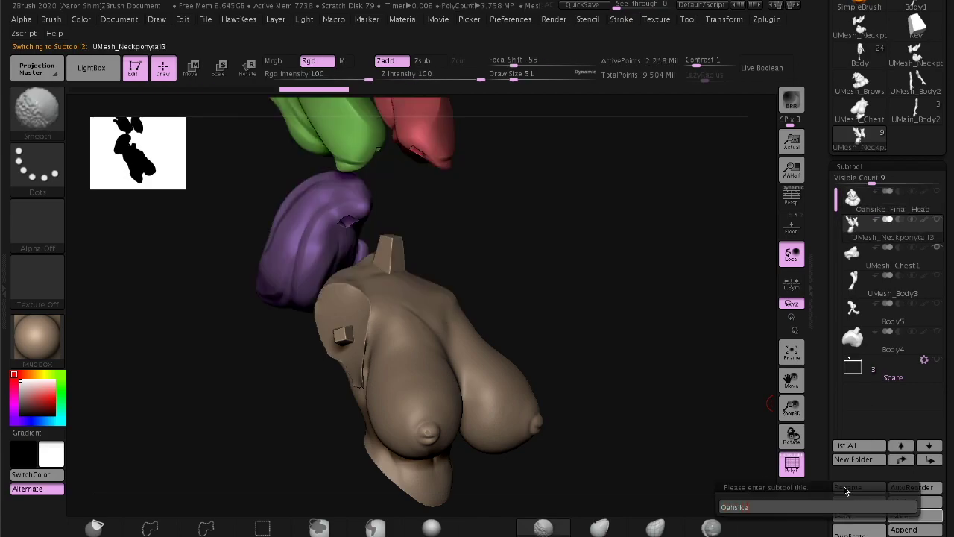
text(_Ears)
key(Return)
key(Down)
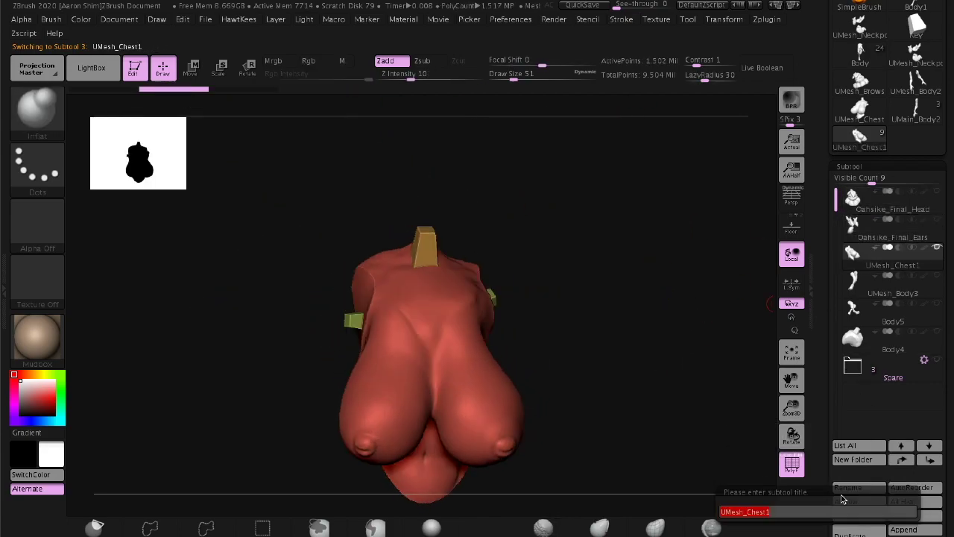
text(est)
key(Return)
drag(551, 375, 721, 371)
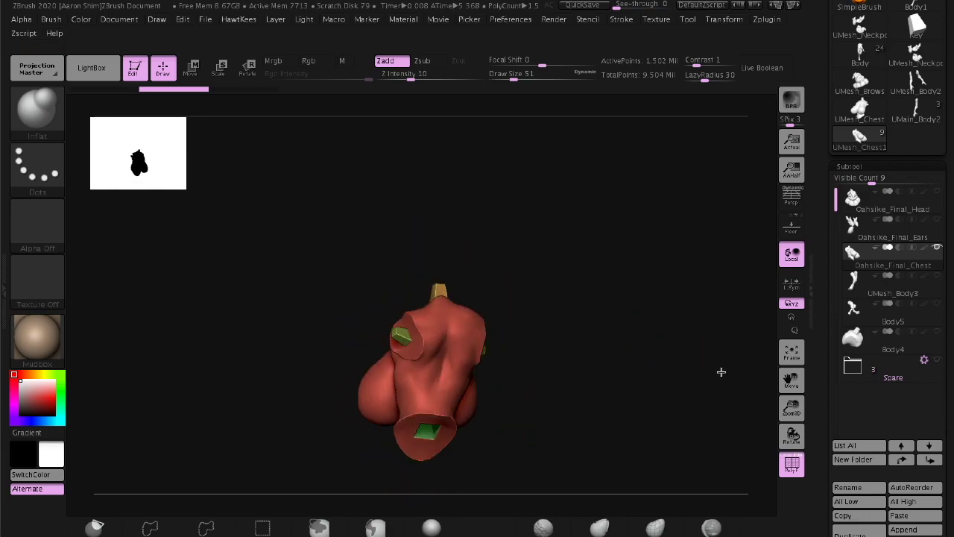
click(918, 299)
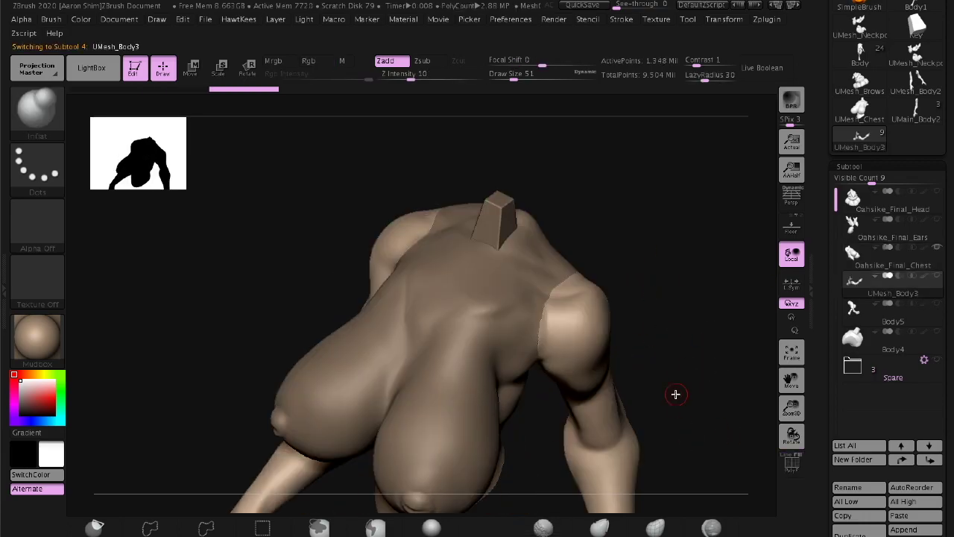
click(859, 488)
text(Oahsike_Final_Arms)
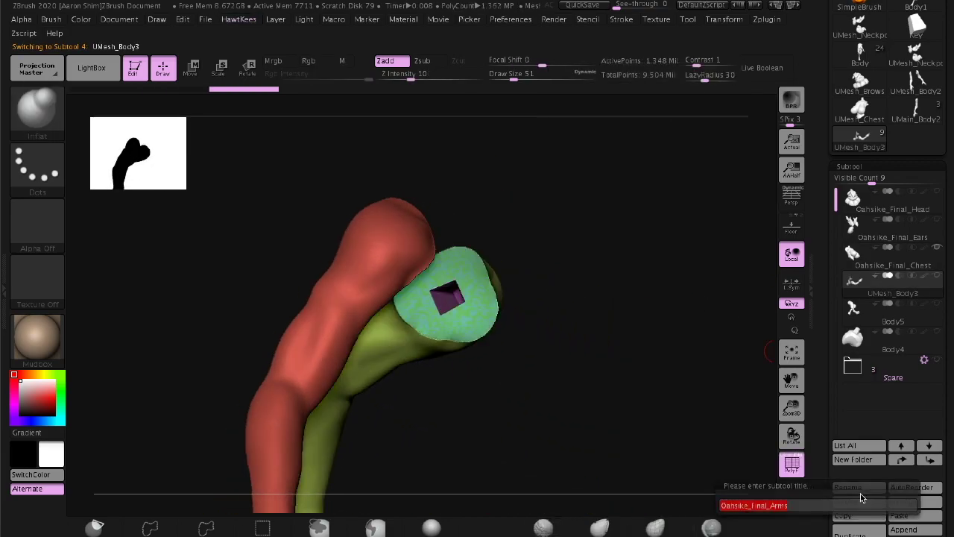
key(Return)
key(Down)
Look over the remaining parts and make the torso part Body4 the active subtool
drag(607, 368, 601, 254)
key(Down)
mouse_move(718, 356)
mouse_down()
mouse_move(698, 269)
mouse_move(684, 264)
mouse_move(660, 290)
mouse_up()
key(Up)
key(Up)
key(Up)
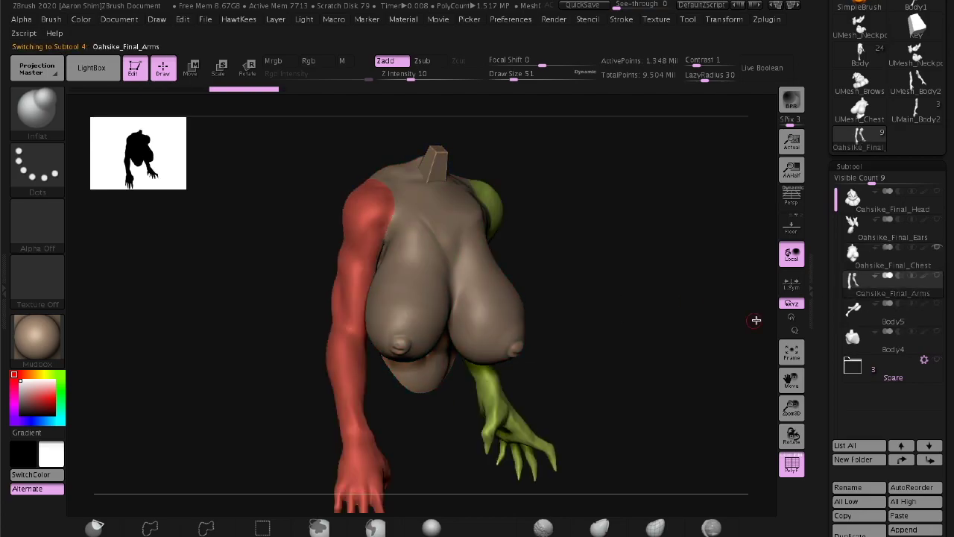
alt+drag(756, 320, 704, 304)
alt+drag(679, 265, 649, 125)
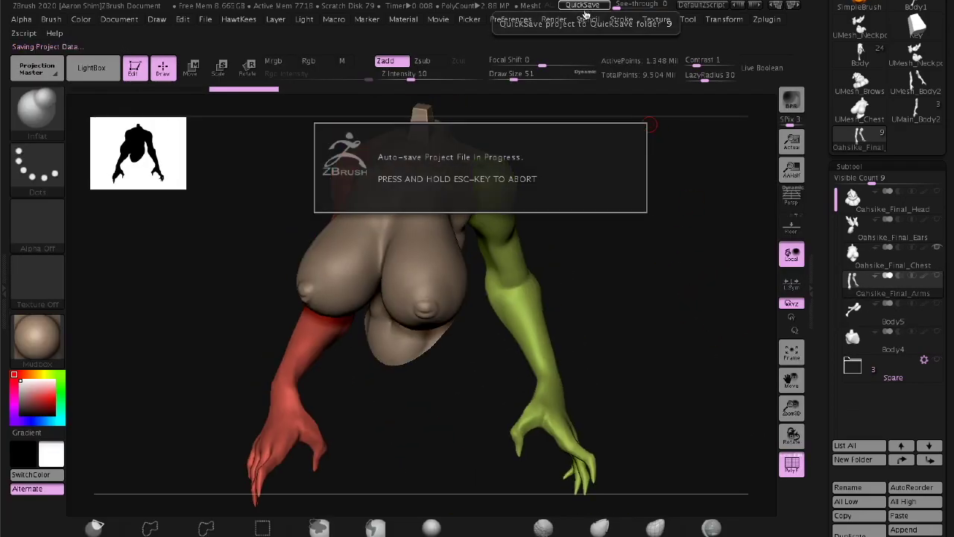
key(super+Tab)
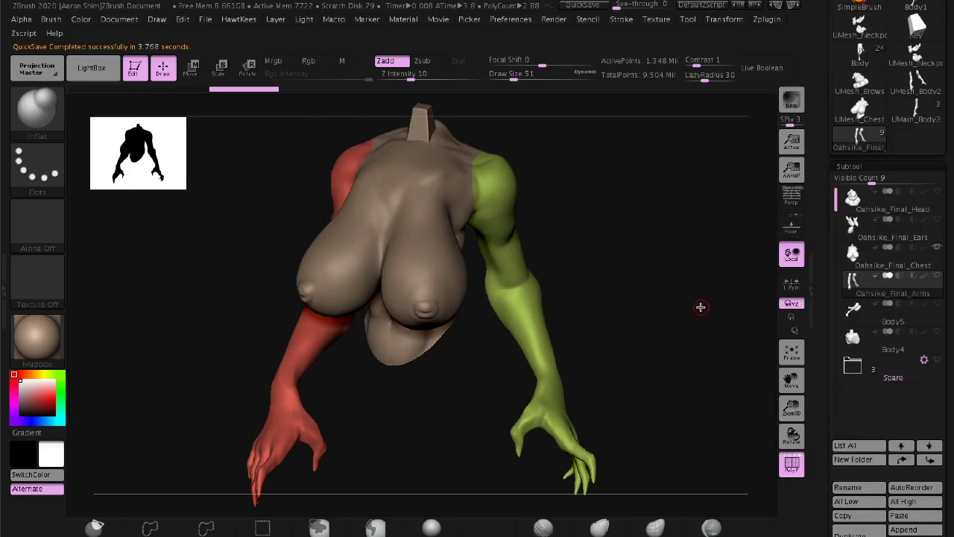
click(865, 339)
Append a cube as the new Key1 part and switch to moving it
drag(839, 431, 846, 370)
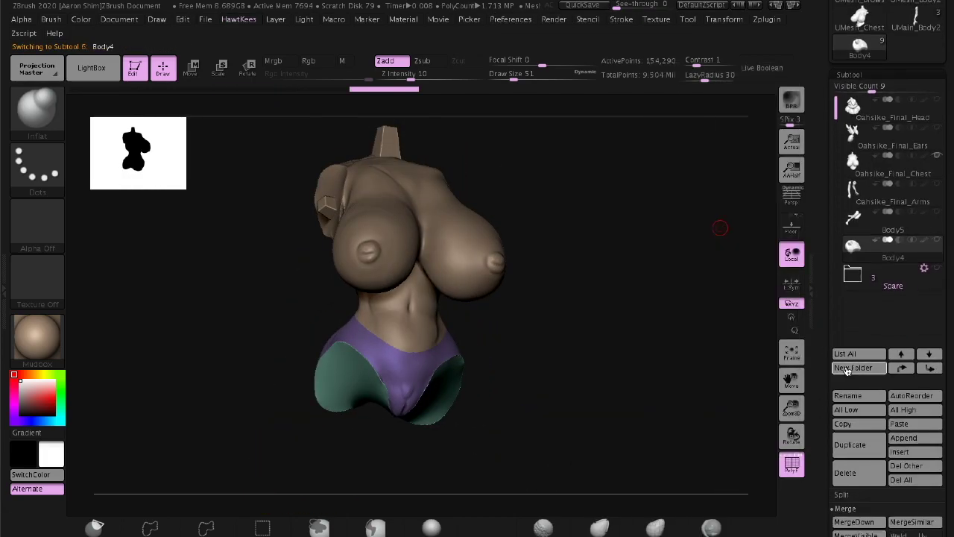
click(903, 441)
drag(628, 387, 563, 221)
key(w)
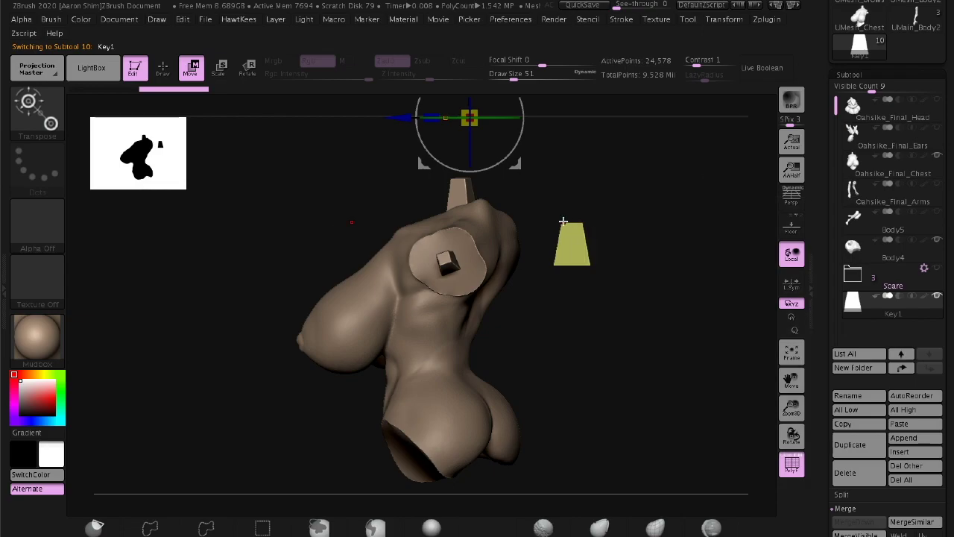
mouse_move(608, 201)
mouse_down()
mouse_move(678, 326)
mouse_move(464, 324)
mouse_move(495, 216)
mouse_move(530, 295)
mouse_up()
On the Body5 legs, hide one leg and use Split Hidden to make it a separate part
click(857, 220)
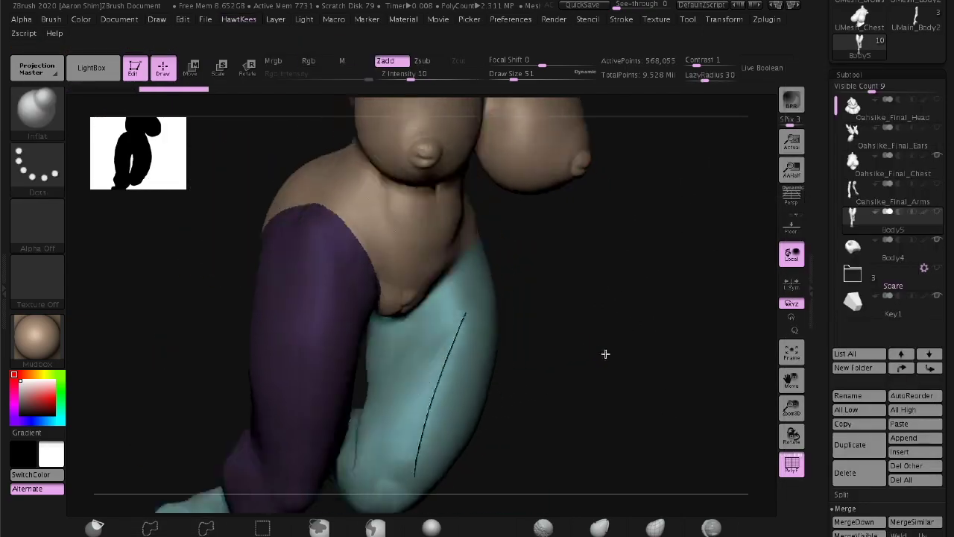
drag(605, 353, 539, 146)
key(q)
ctrl+alt+shift+click(485, 331)
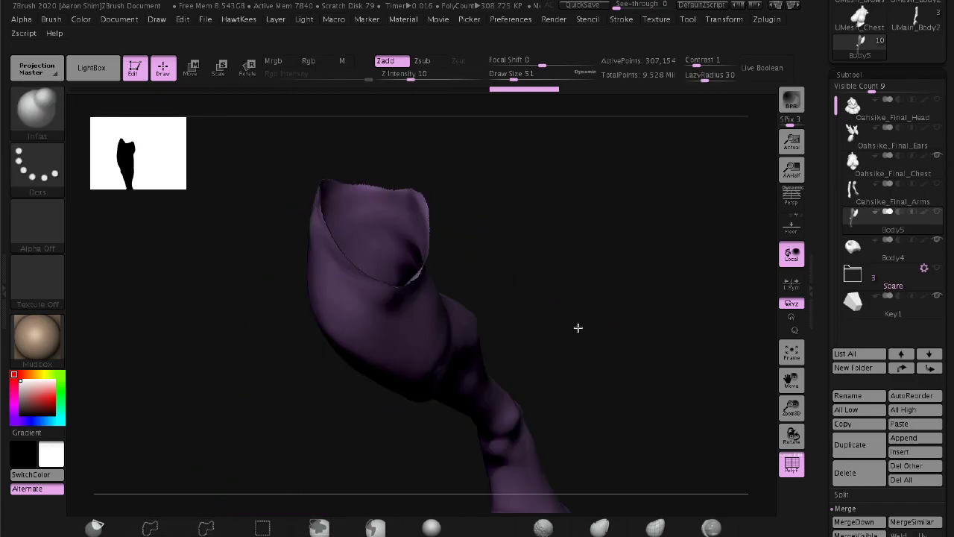
drag(577, 328, 607, 282)
key(space)
click(538, 405)
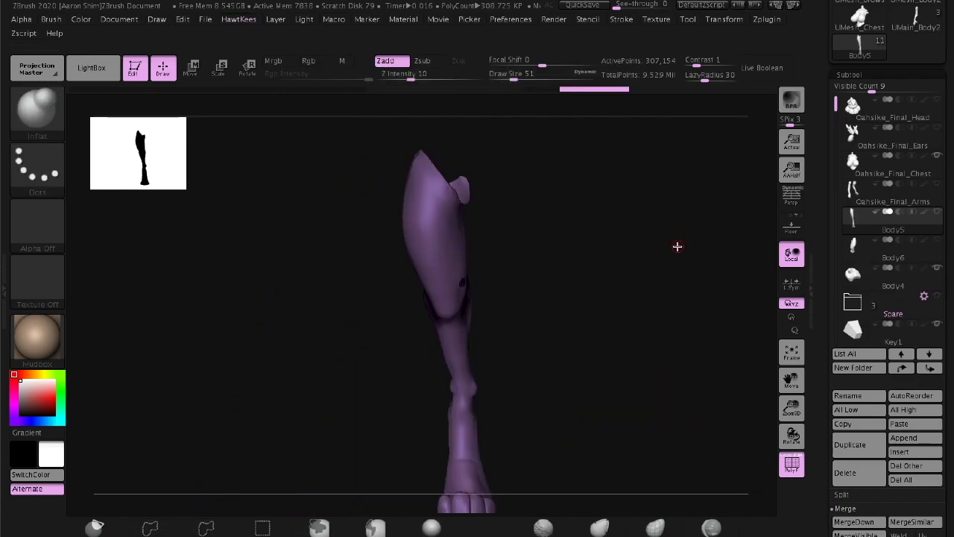
Select the new Body6 leg and inspect it, the torso and the hips from the front
click(865, 246)
key(space)
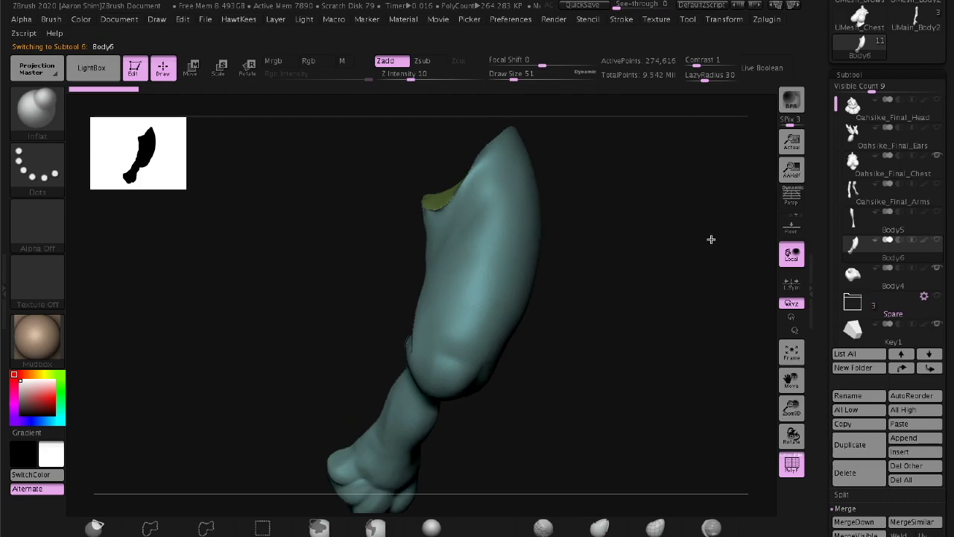
mouse_move(713, 239)
mouse_down()
mouse_move(579, 196)
mouse_move(704, 247)
mouse_up()
key(space)
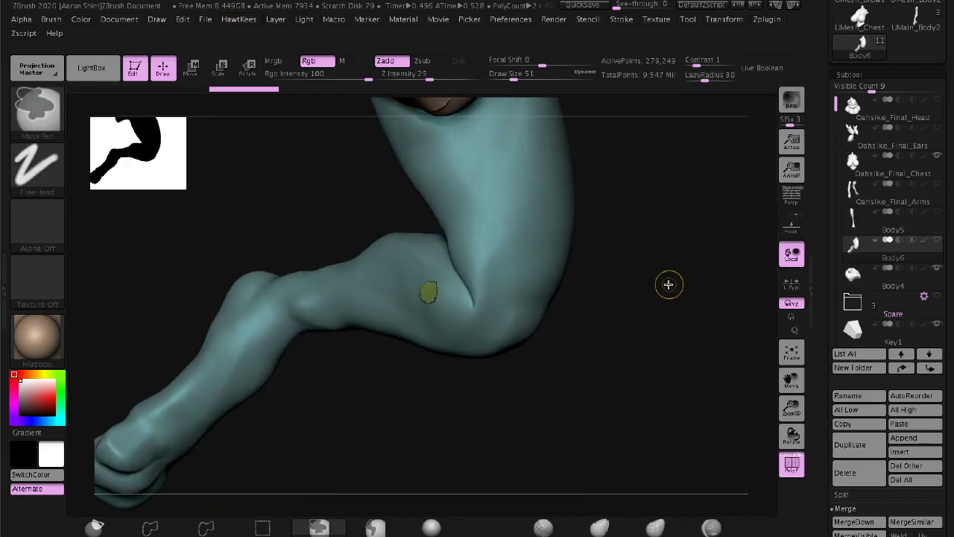
mouse_move(666, 283)
mouse_down()
mouse_move(647, 263)
mouse_move(679, 341)
mouse_move(399, 278)
mouse_move(594, 264)
mouse_move(364, 260)
mouse_move(320, 344)
mouse_move(594, 318)
mouse_move(637, 335)
mouse_move(680, 226)
mouse_up()
key(shift+f)
key(space)
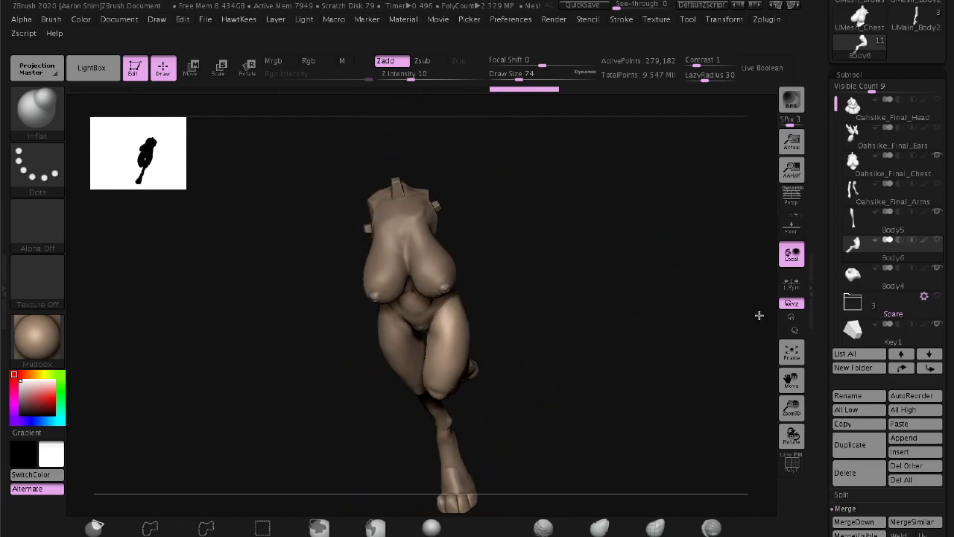
mouse_move(692, 316)
mouse_down()
mouse_move(649, 311)
mouse_move(677, 214)
mouse_up()
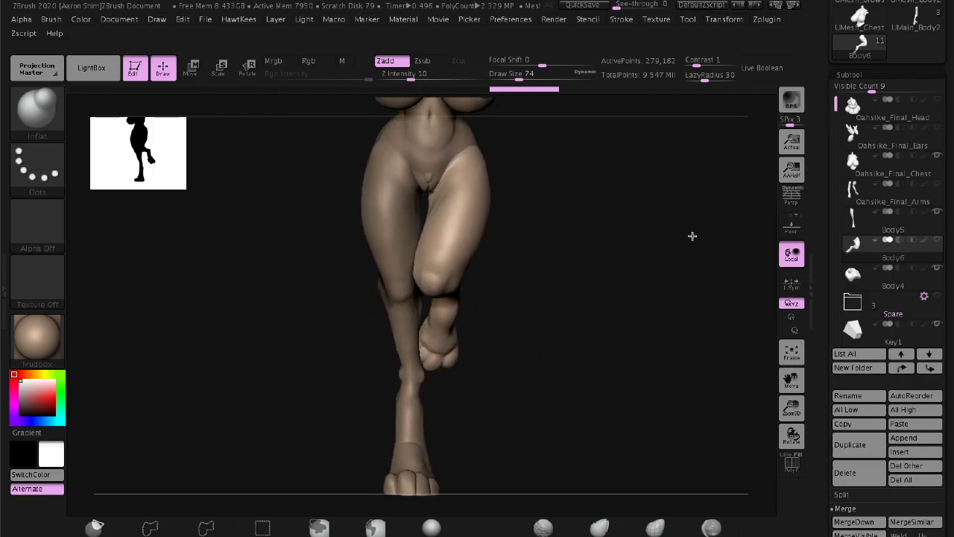
mouse_move(562, 223)
mouse_down()
mouse_move(666, 291)
mouse_move(703, 288)
mouse_move(666, 294)
mouse_move(613, 207)
mouse_up()
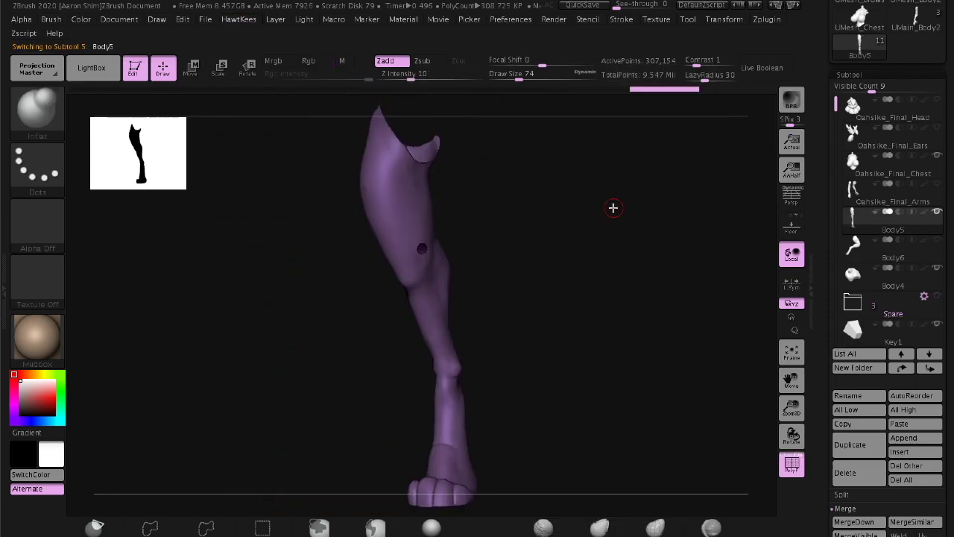
Isolate the Body5 leg, set draw size to 132, and zoom in on the hip
key(space)
drag(517, 238, 602, 270)
key(space)
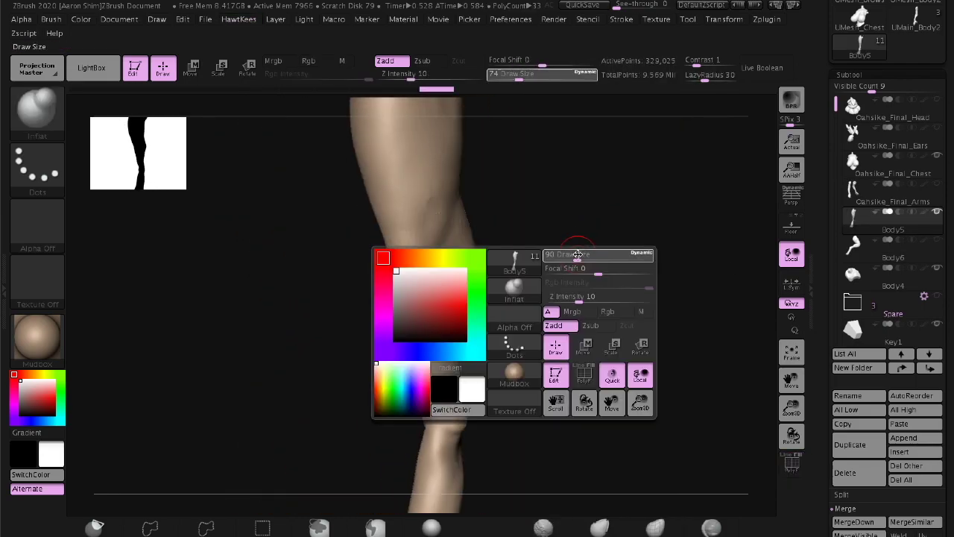
mouse_move(537, 198)
mouse_down()
mouse_move(698, 366)
mouse_move(705, 234)
mouse_up()
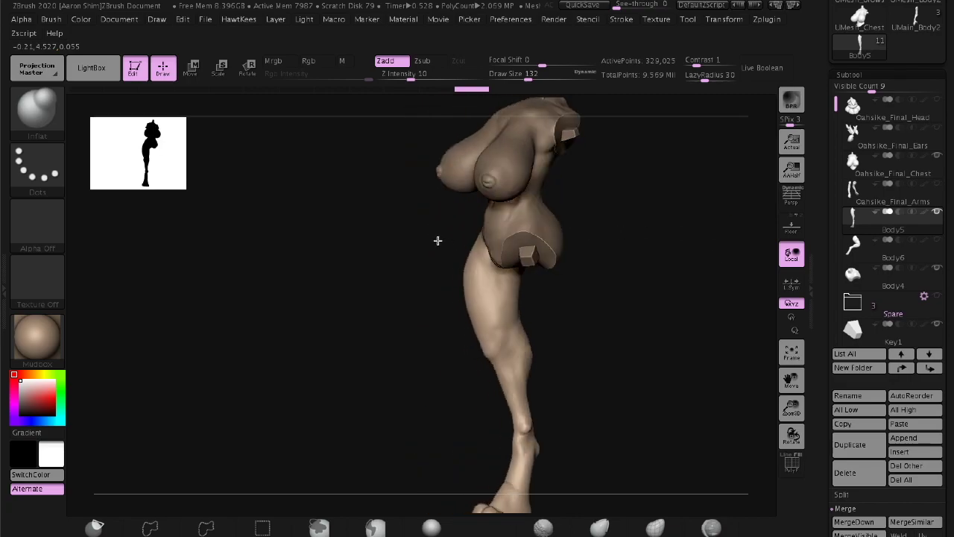
mouse_move(615, 273)
mouse_down()
mouse_move(763, 383)
mouse_move(709, 191)
mouse_up()
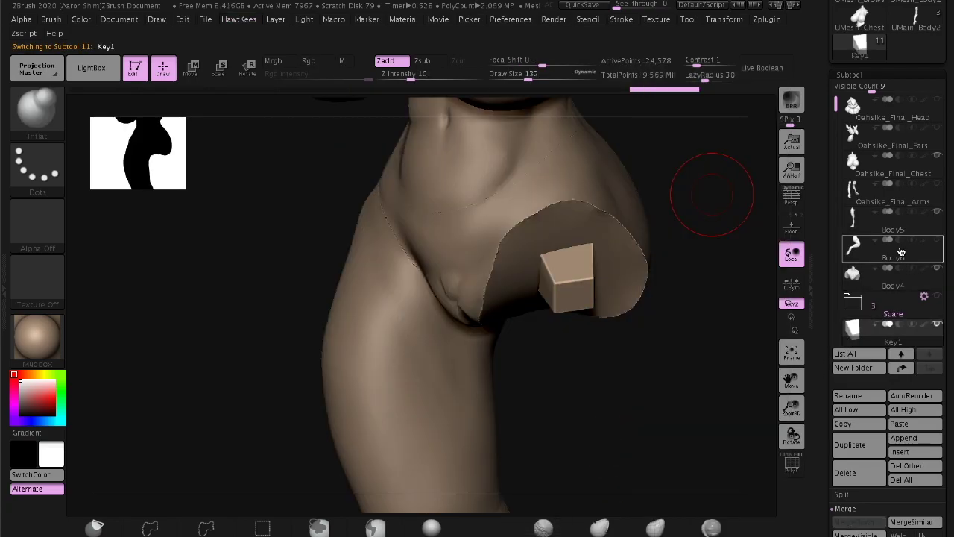
Move the Key1 cube into the hip and copy it over to the other hip
alt+click(673, 345)
drag(673, 345, 552, 280)
alt+click(551, 279)
key(w)
drag(549, 193, 469, 275)
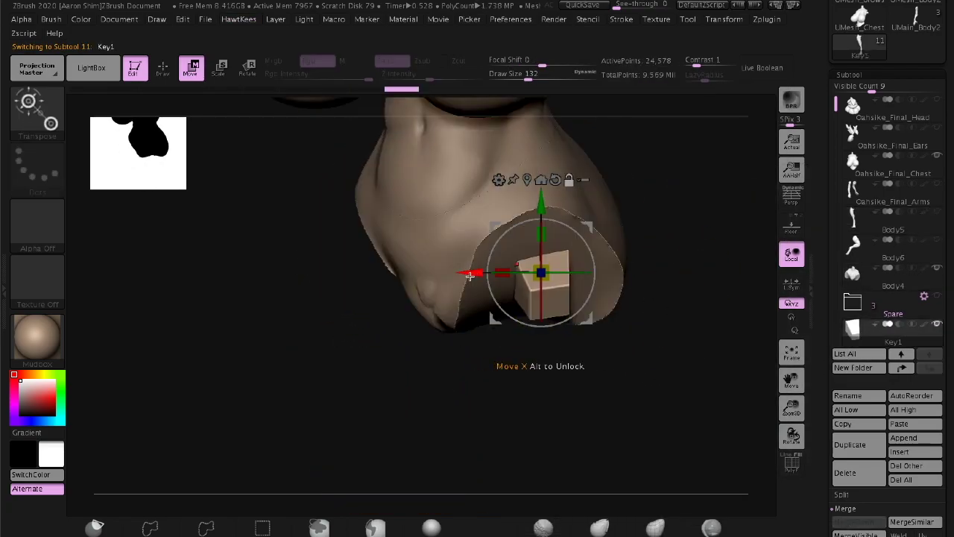
mouse_move(748, 368)
mouse_down()
mouse_move(458, 331)
mouse_move(550, 352)
mouse_move(458, 363)
mouse_move(735, 298)
mouse_move(485, 223)
mouse_up()
key(q)
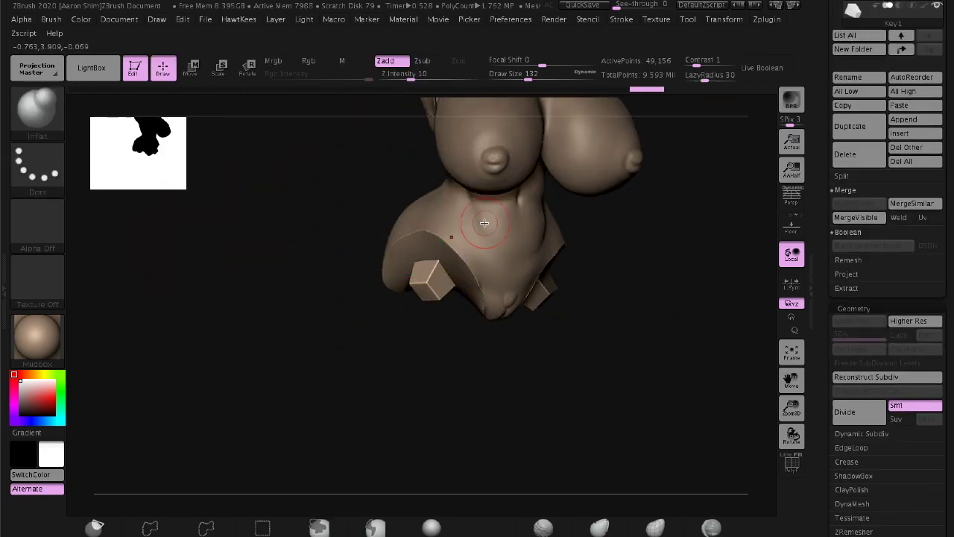
Select Key1, hide the torso, and inspect the key cubes sitting in the hip cuts
mouse_move(709, 335)
mouse_down()
mouse_move(713, 407)
mouse_move(703, 209)
mouse_up()
click(688, 19)
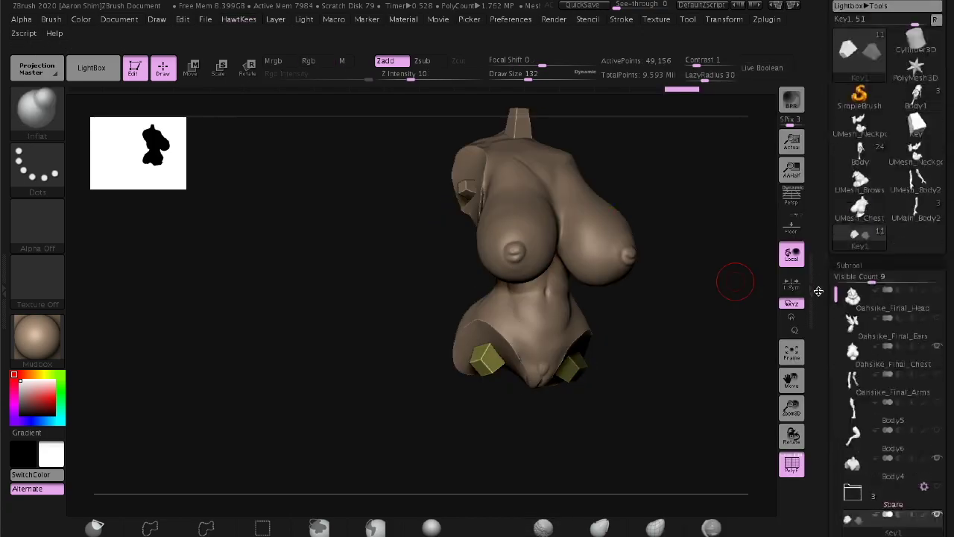
scroll(887, 224, up, 5)
click(889, 239)
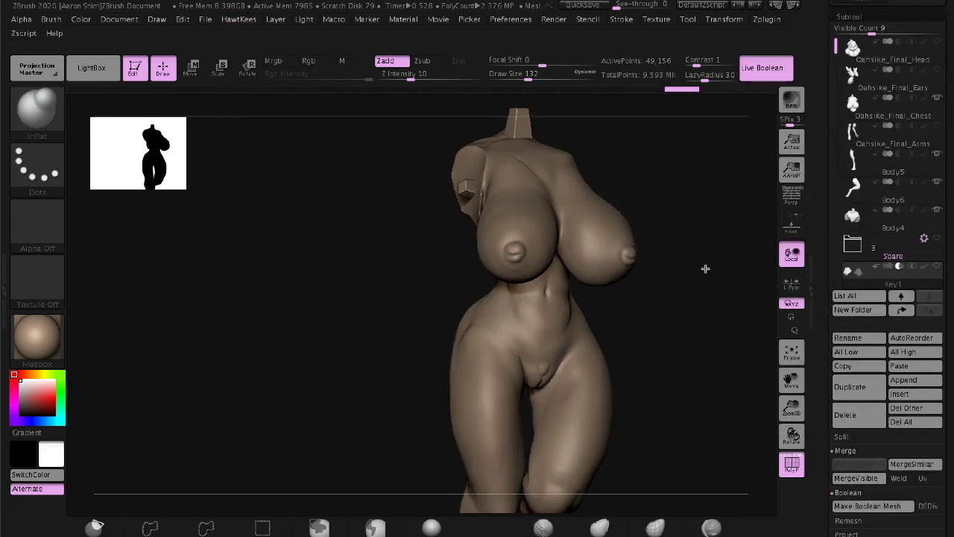
click(937, 98)
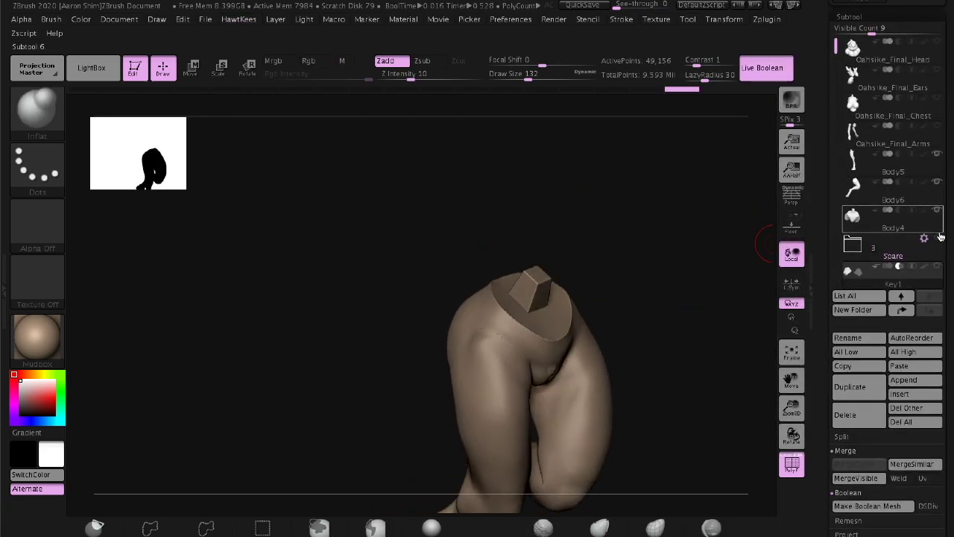
drag(709, 216, 706, 334)
mouse_move(738, 298)
mouse_down()
mouse_move(699, 320)
mouse_move(705, 202)
mouse_move(768, 192)
mouse_up()
scroll(816, 194, up, 2)
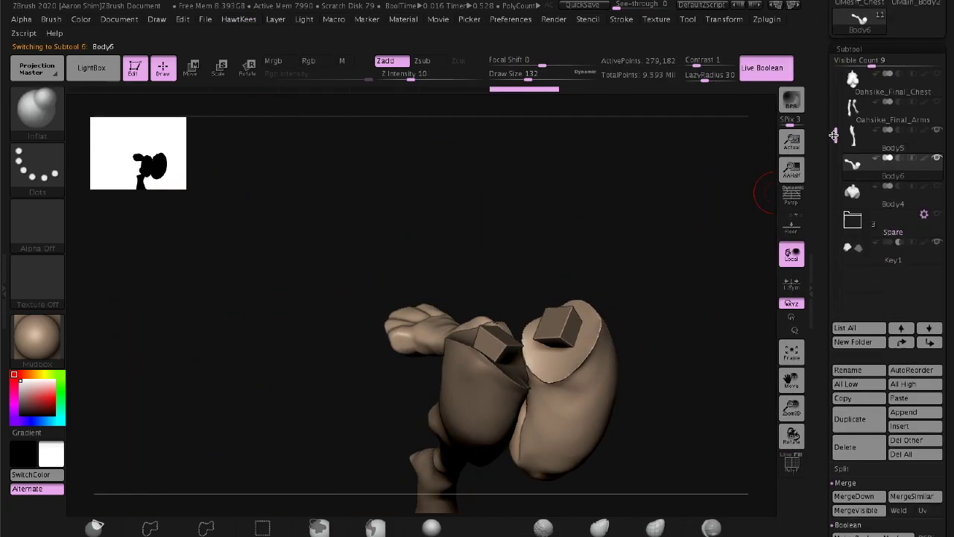
mouse_move(686, 324)
mouse_down()
mouse_move(720, 194)
mouse_move(705, 85)
mouse_move(652, 245)
mouse_move(696, 288)
mouse_move(652, 149)
mouse_move(710, 203)
mouse_move(713, 187)
mouse_move(656, 205)
mouse_move(726, 228)
mouse_move(664, 276)
mouse_move(677, 277)
mouse_up()
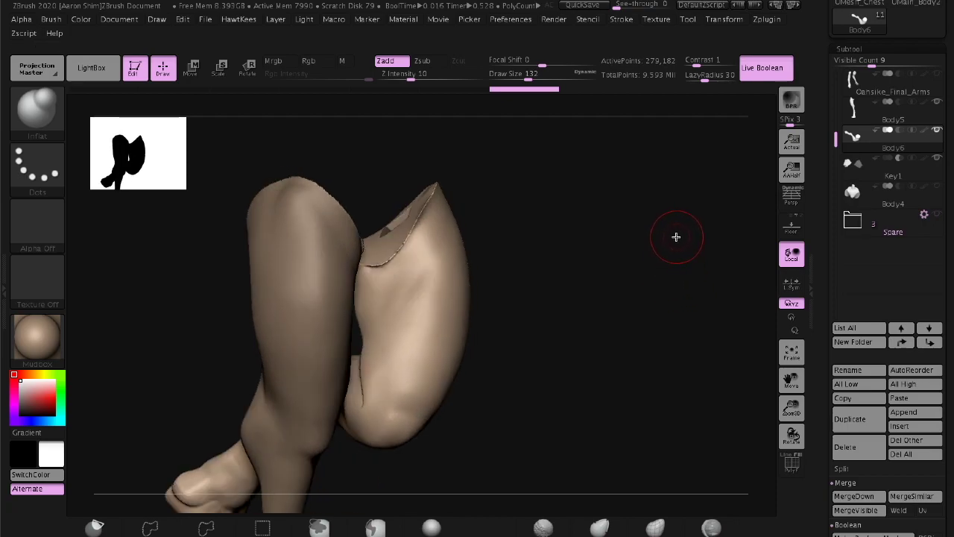
mouse_move(676, 237)
mouse_down()
mouse_move(667, 318)
mouse_move(660, 130)
mouse_move(562, 251)
mouse_move(703, 264)
mouse_move(696, 259)
mouse_move(763, 187)
mouse_up()
Activate the key cubes and check the square sockets cut into the legs with the wireframe
key(Down)
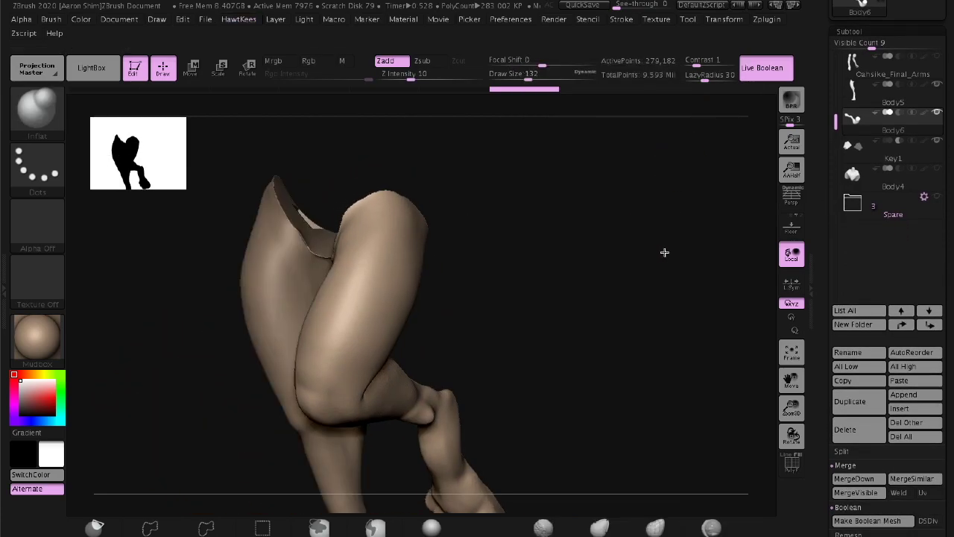
drag(664, 251, 746, 262)
key(shift+f)
click(839, 144)
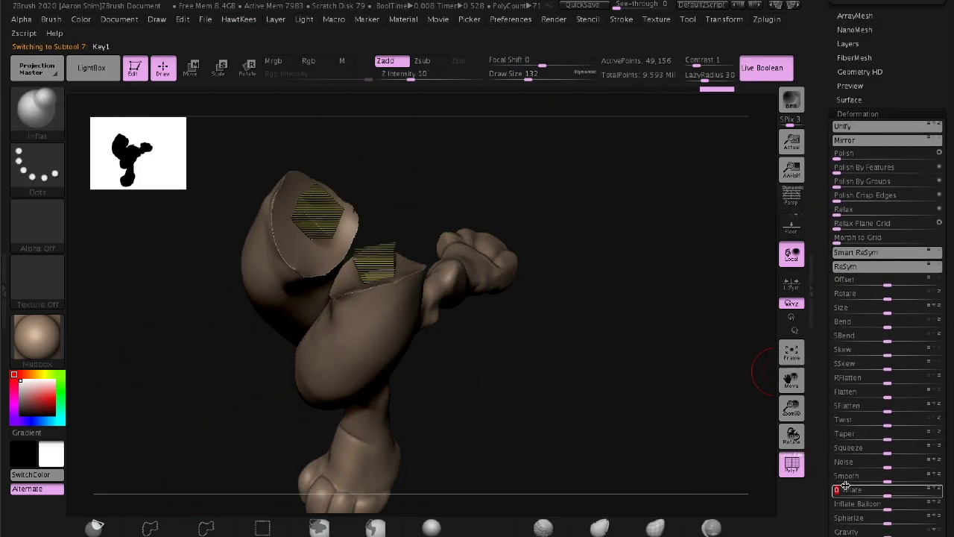
key(shift+f)
mouse_move(727, 261)
mouse_down()
mouse_move(644, 298)
mouse_move(682, 258)
mouse_up()
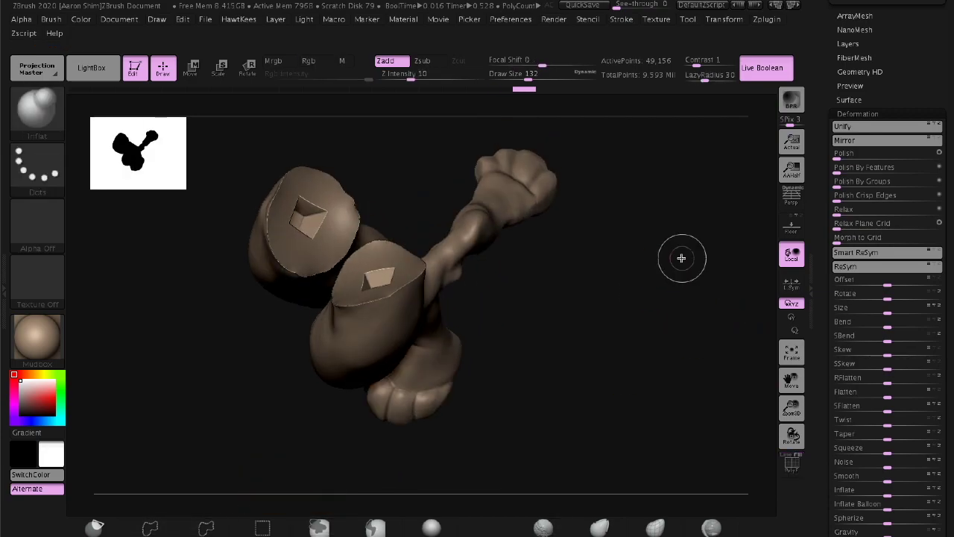
scroll(833, 358, down, 5)
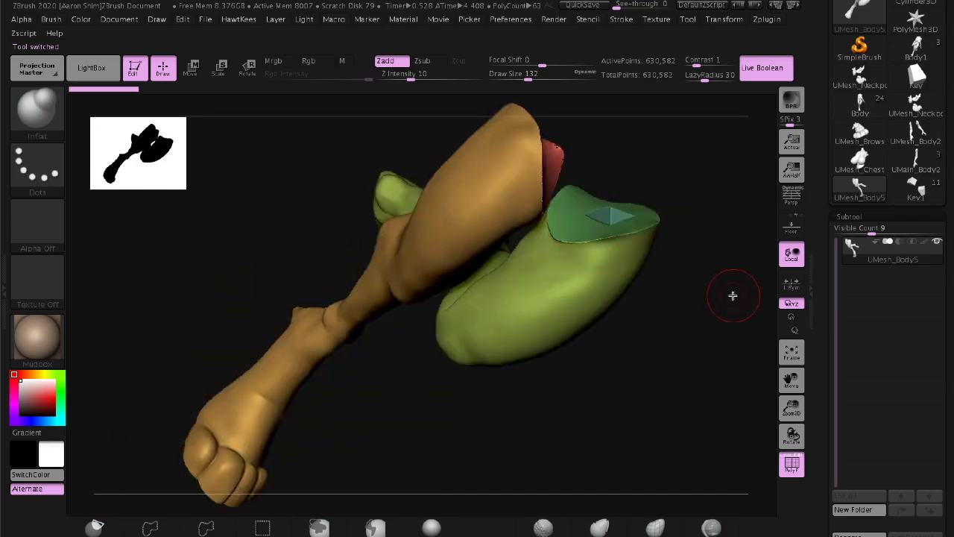
Move the original leg parts into the Spare folder and insert the baked UMesh_Body6 legs
mouse_move(733, 296)
mouse_down()
mouse_move(703, 231)
mouse_move(740, 254)
mouse_up()
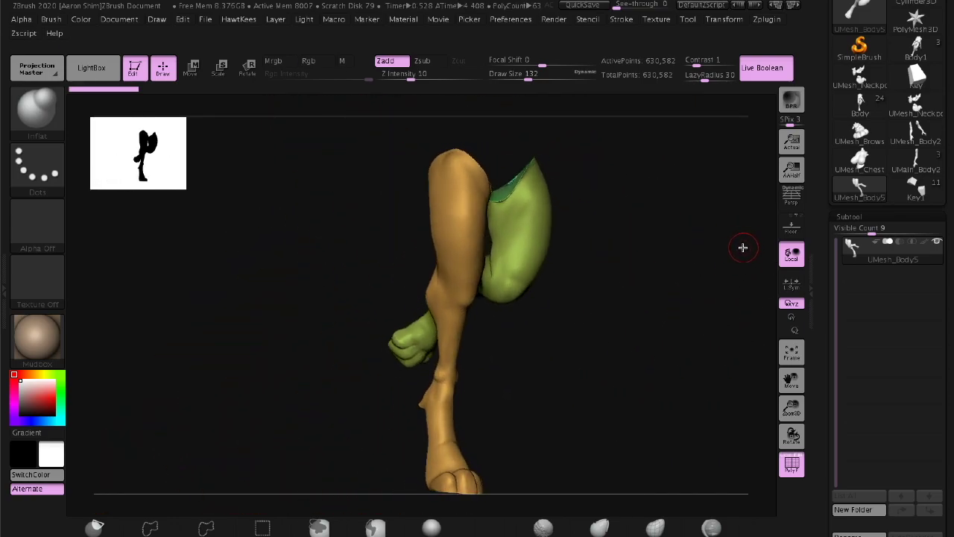
mouse_move(742, 248)
mouse_down()
mouse_move(659, 399)
mouse_move(693, 328)
mouse_up()
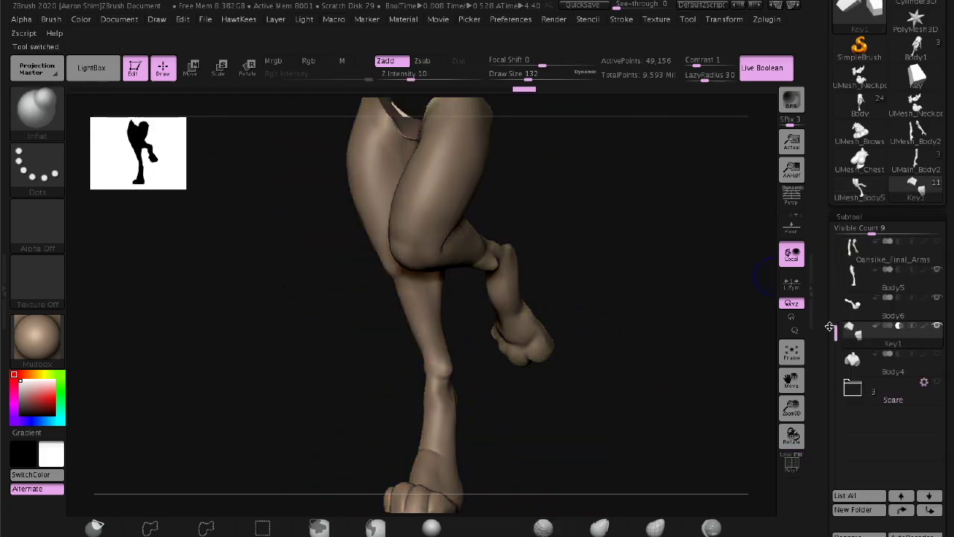
click(910, 127)
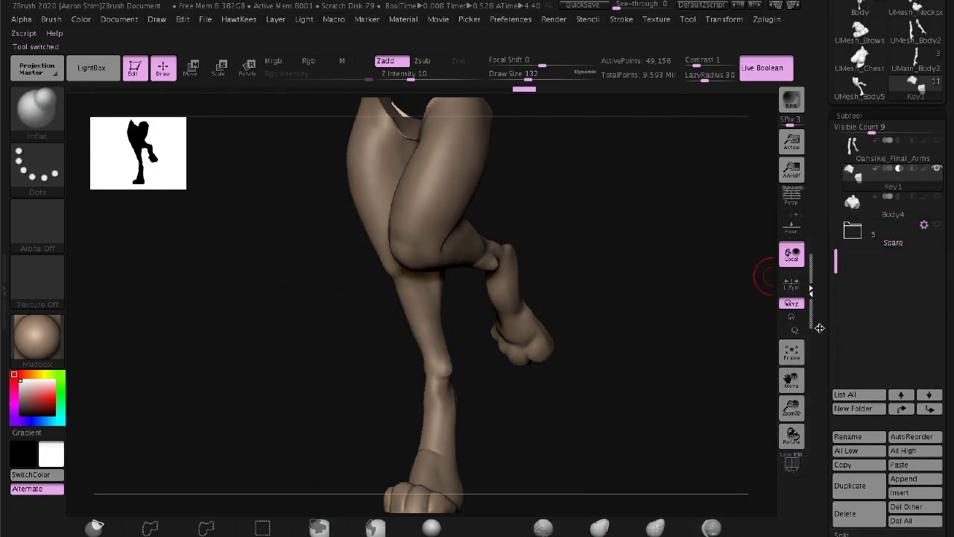
click(913, 18)
mouse_move(766, 191)
mouse_down()
mouse_move(766, 251)
mouse_move(743, 179)
mouse_move(712, 349)
mouse_up()
scroll(862, 239, down, 1)
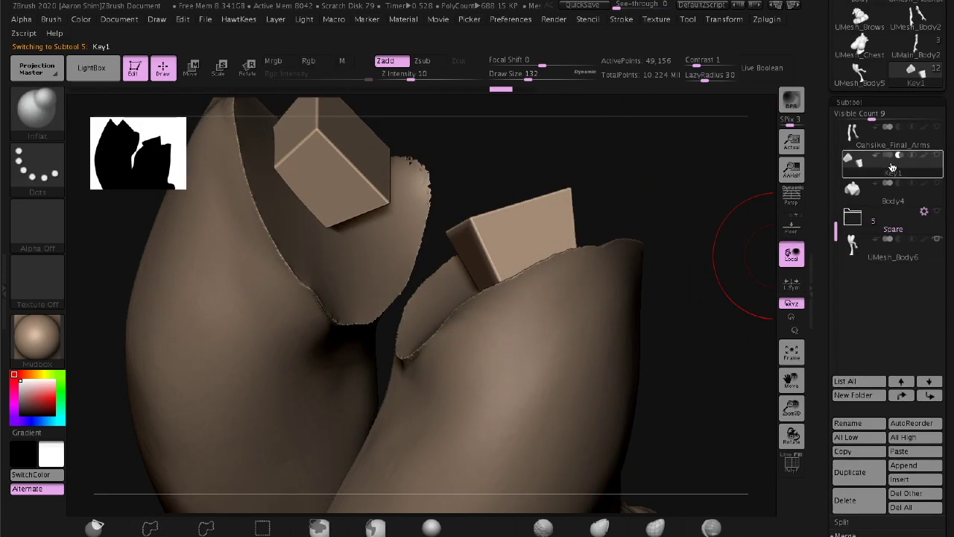
Delete the Key1 key piece and inspect the UMesh_Body6 legs
click(845, 416)
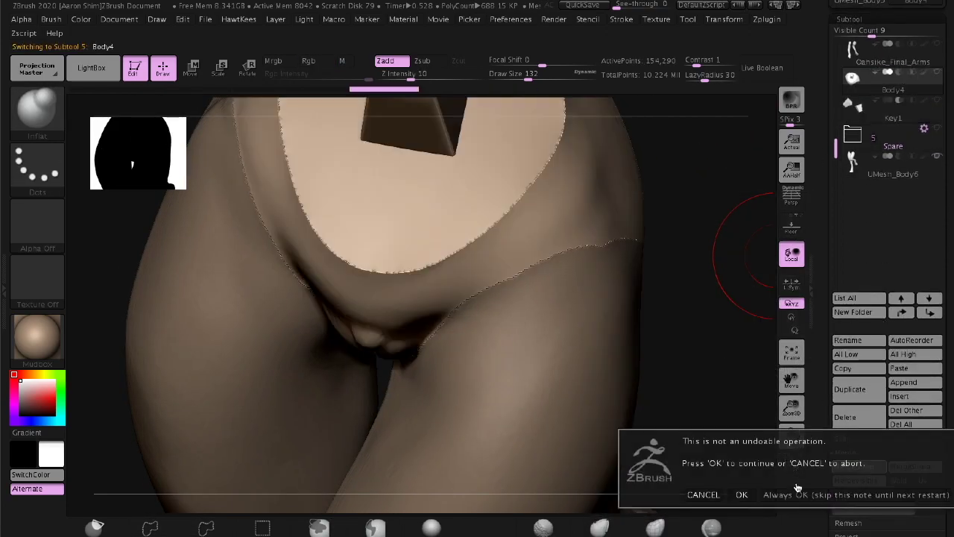
click(741, 492)
mouse_move(536, 282)
alt+mouse_down()
mouse_move(673, 238)
mouse_move(756, 192)
alt+mouse_up()
alt+click(532, 315)
mouse_move(532, 315)
mouse_down()
mouse_move(689, 271)
mouse_move(720, 337)
mouse_move(760, 148)
mouse_up()
click(907, 166)
mouse_move(703, 252)
mouse_down()
mouse_move(633, 226)
mouse_move(638, 302)
mouse_move(703, 326)
mouse_move(673, 273)
mouse_move(565, 283)
mouse_move(746, 410)
mouse_move(614, 307)
mouse_move(656, 279)
mouse_up()
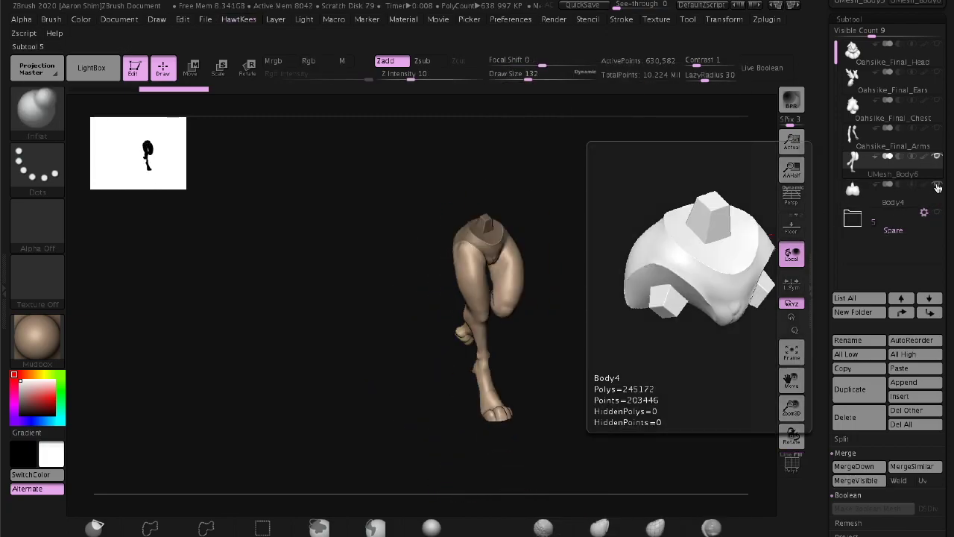
Show every part again, turn off polygroup colours on UMesh_Body6, and frame the figure
shift+click(938, 100)
alt+click(550, 335)
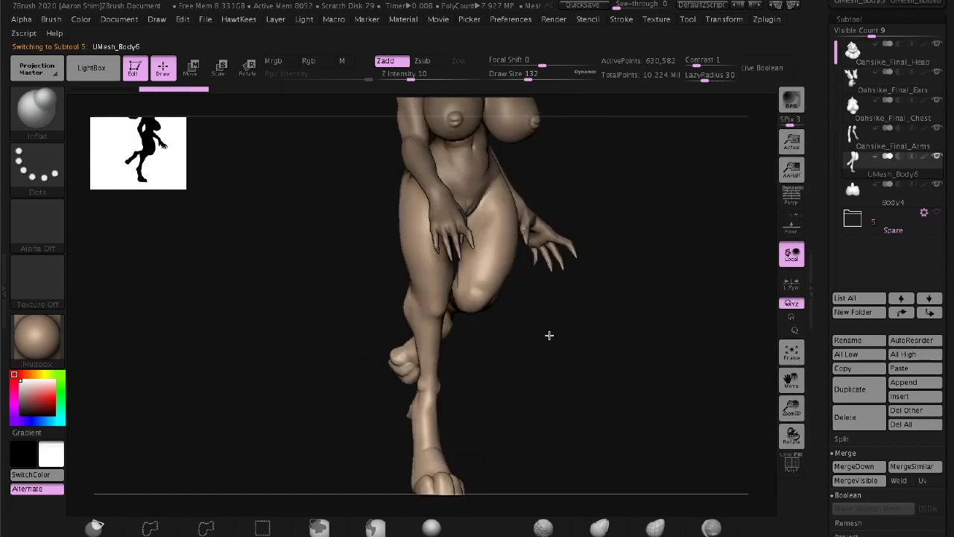
mouse_move(607, 256)
mouse_down()
mouse_move(703, 226)
mouse_move(657, 237)
mouse_move(690, 241)
mouse_move(603, 232)
mouse_move(668, 264)
mouse_move(709, 171)
mouse_up()
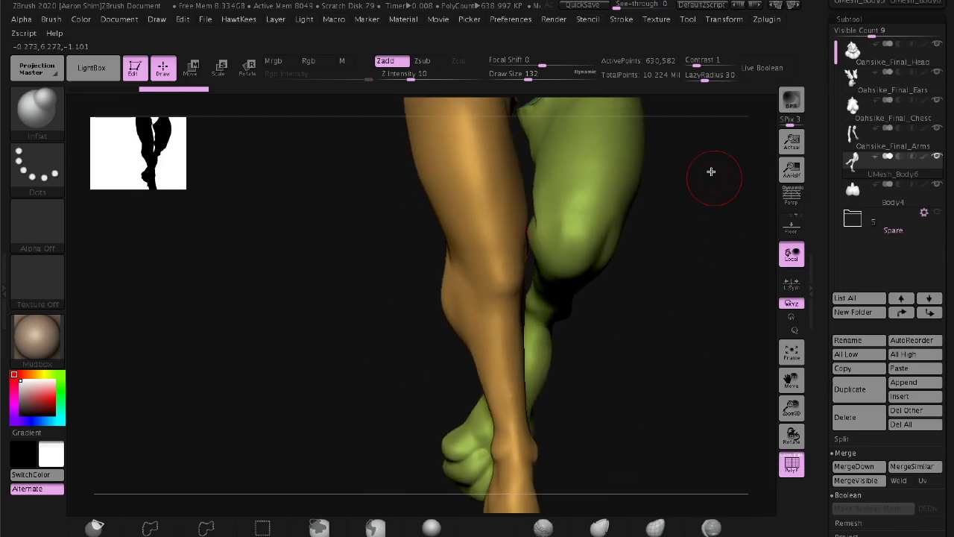
key(shift+f)
key(f)
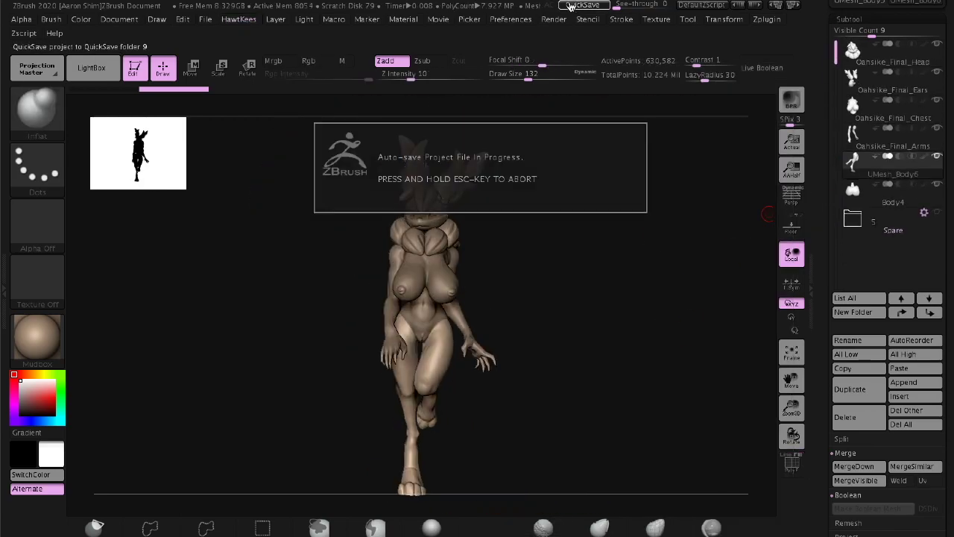
Frame the head, then fetch the Stand1 display base from the other character
click(887, 52)
key(f)
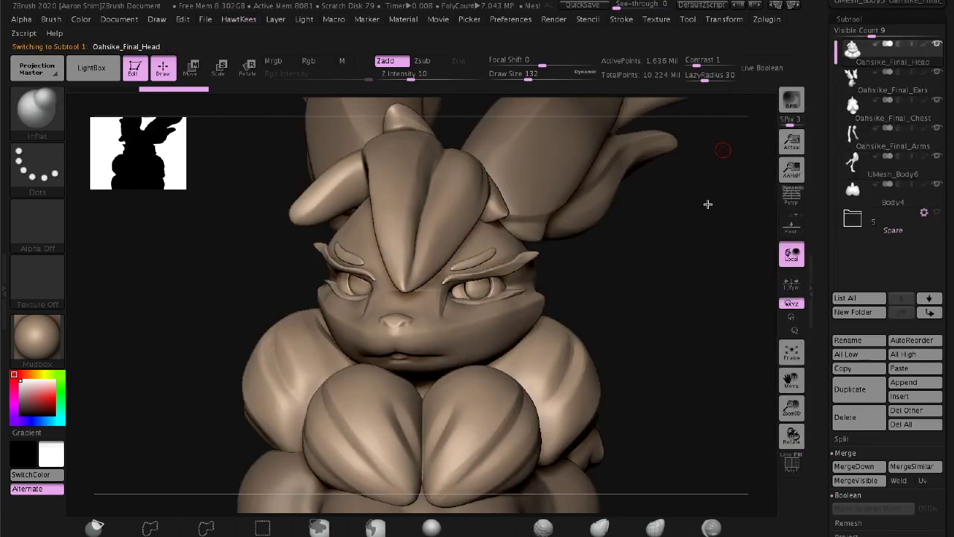
mouse_move(707, 253)
mouse_down()
mouse_move(665, 237)
mouse_move(726, 238)
mouse_move(600, 285)
mouse_up()
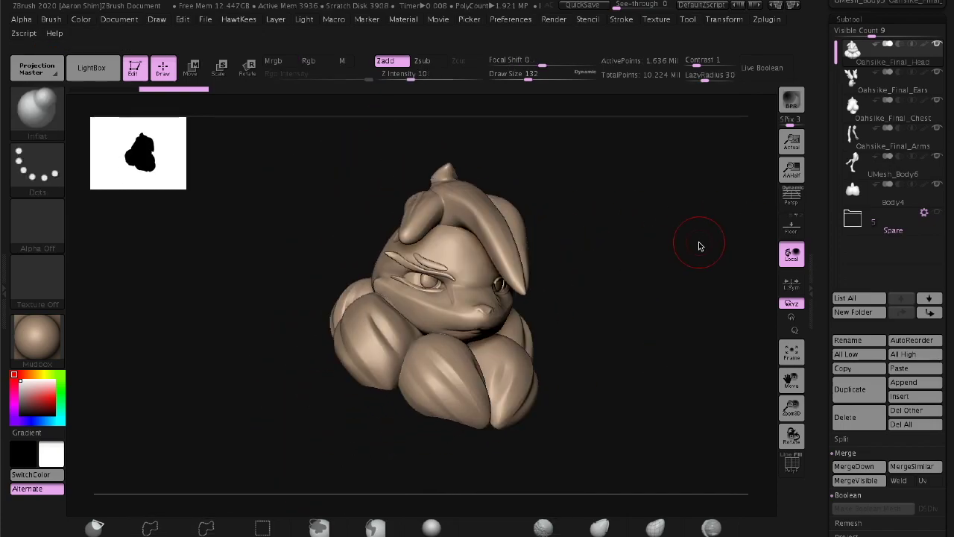
click(860, 213)
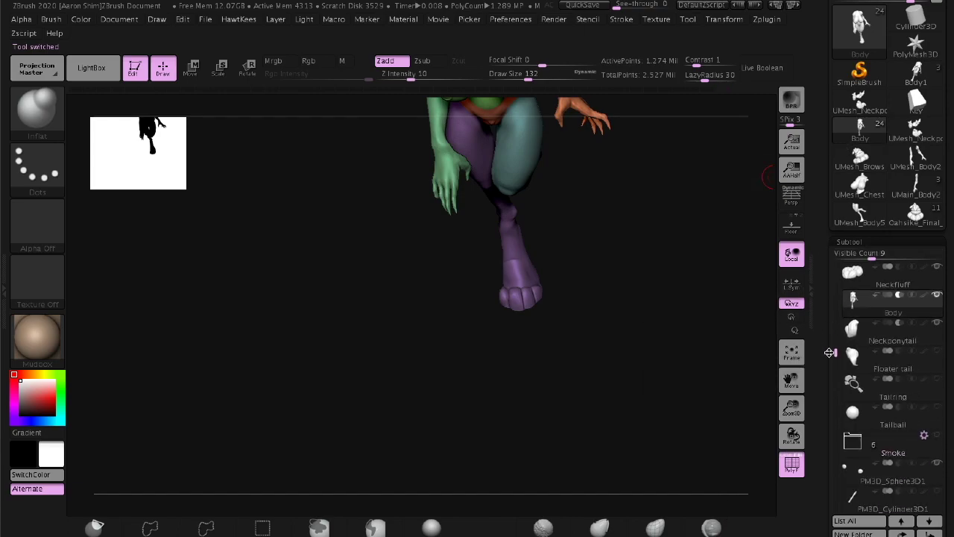
click(871, 431)
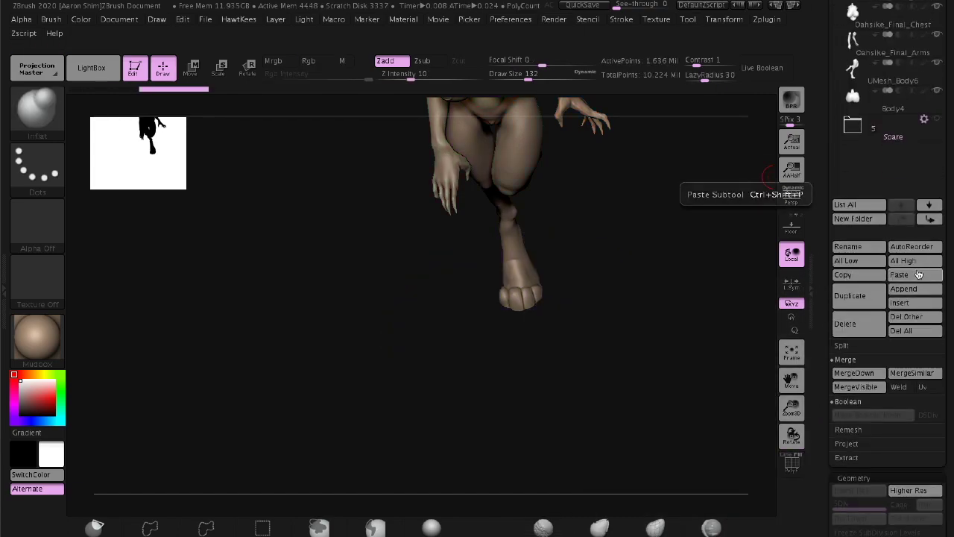
drag(701, 313, 714, 407)
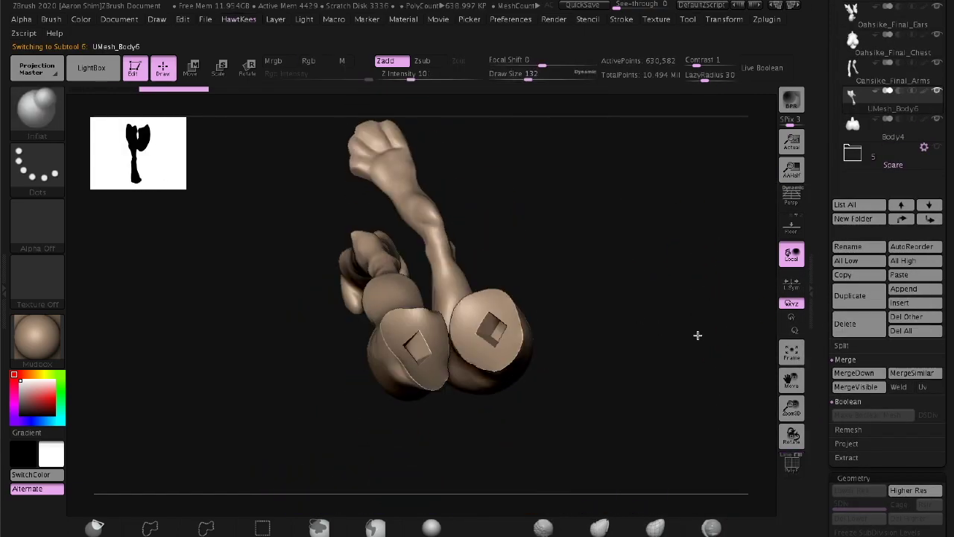
mouse_move(756, 334)
mouse_down()
mouse_move(720, 273)
mouse_move(829, 126)
mouse_up()
View the figure on its base, then regroup the UMesh_Body6 legs into two polygroups
click(850, 126)
mouse_move(716, 256)
mouse_down()
mouse_move(707, 290)
mouse_move(709, 206)
mouse_move(636, 307)
mouse_move(706, 221)
mouse_up()
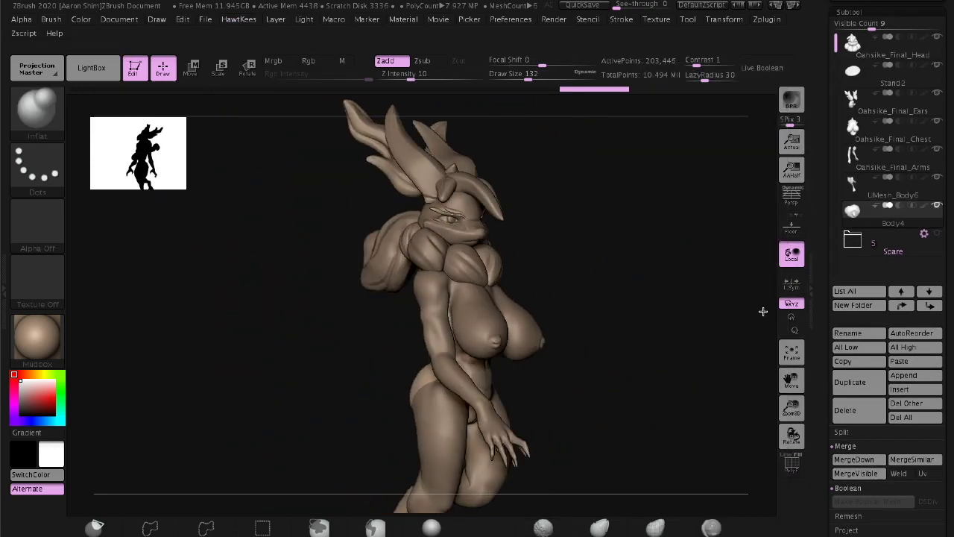
mouse_move(721, 405)
mouse_down()
mouse_move(667, 430)
mouse_move(597, 331)
mouse_move(661, 292)
mouse_move(625, 312)
mouse_up()
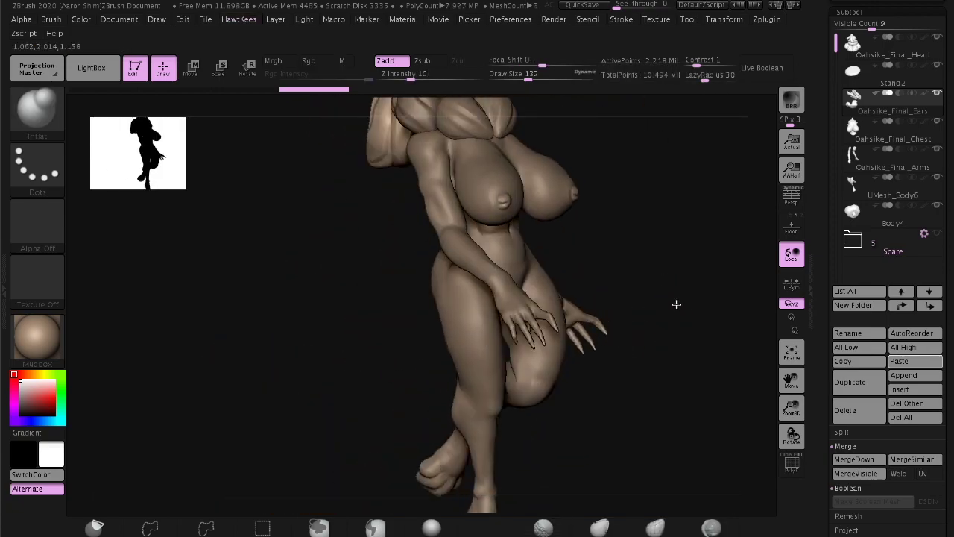
drag(699, 320, 425, 369)
alt+click(426, 368)
key(shift+f)
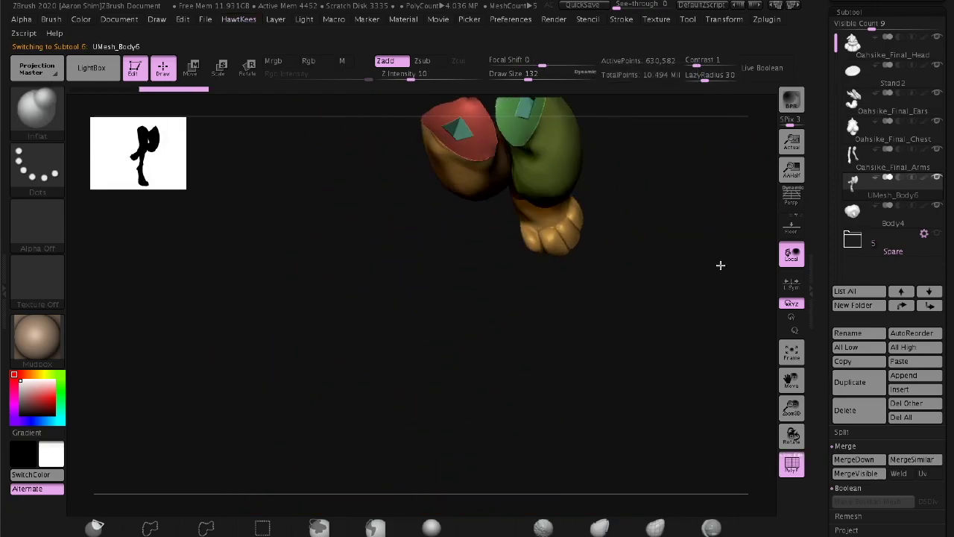
click(850, 91)
mouse_move(746, 224)
mouse_down()
mouse_move(668, 154)
mouse_move(709, 214)
mouse_move(684, 305)
mouse_move(517, 378)
mouse_move(660, 358)
mouse_move(635, 388)
mouse_move(572, 338)
mouse_move(523, 349)
mouse_up()
Turn the figure to a side view and insert a Cylinder3D part
key(shift+f)
key(shift+f)
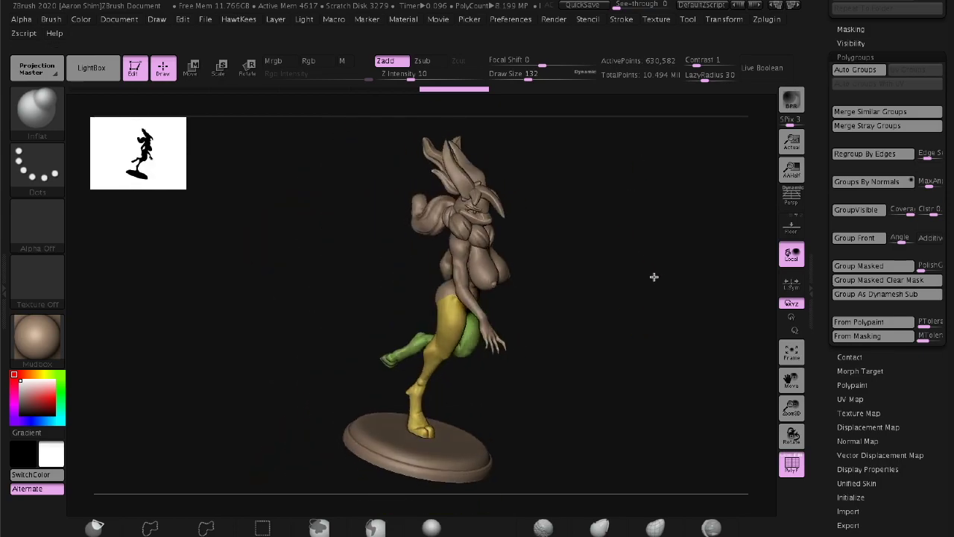
mouse_move(643, 276)
mouse_down()
mouse_move(681, 315)
mouse_move(575, 288)
mouse_move(594, 312)
mouse_up()
key(f)
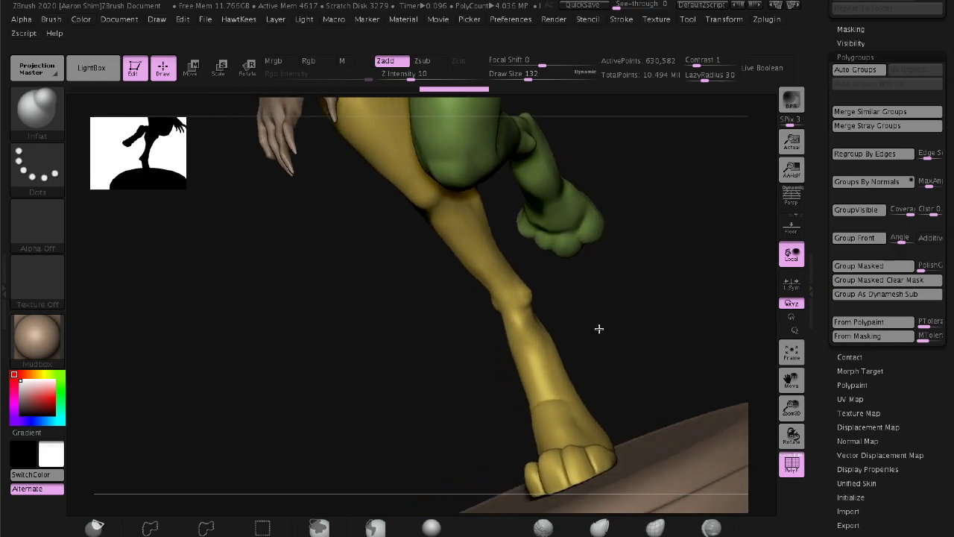
mouse_move(698, 375)
mouse_down()
mouse_move(677, 316)
mouse_move(683, 259)
mouse_up()
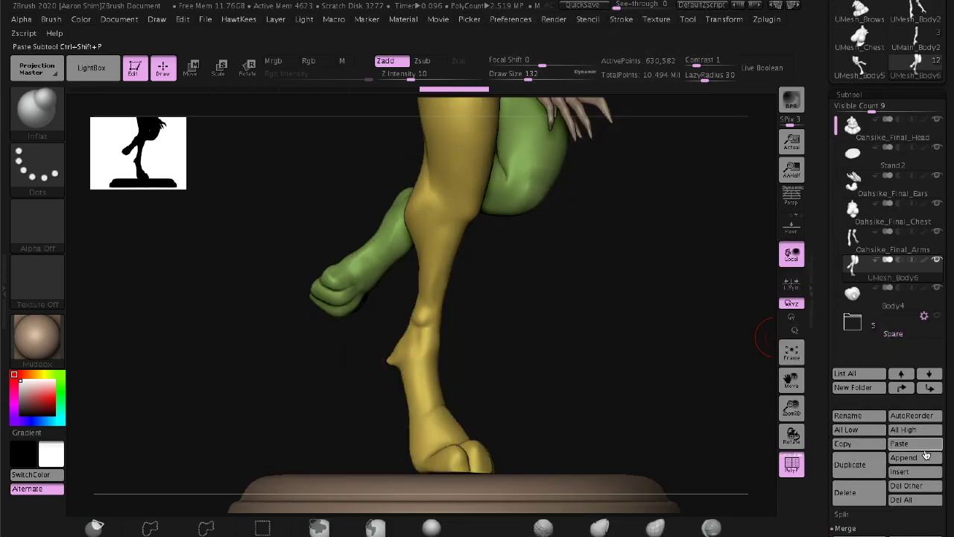
click(912, 470)
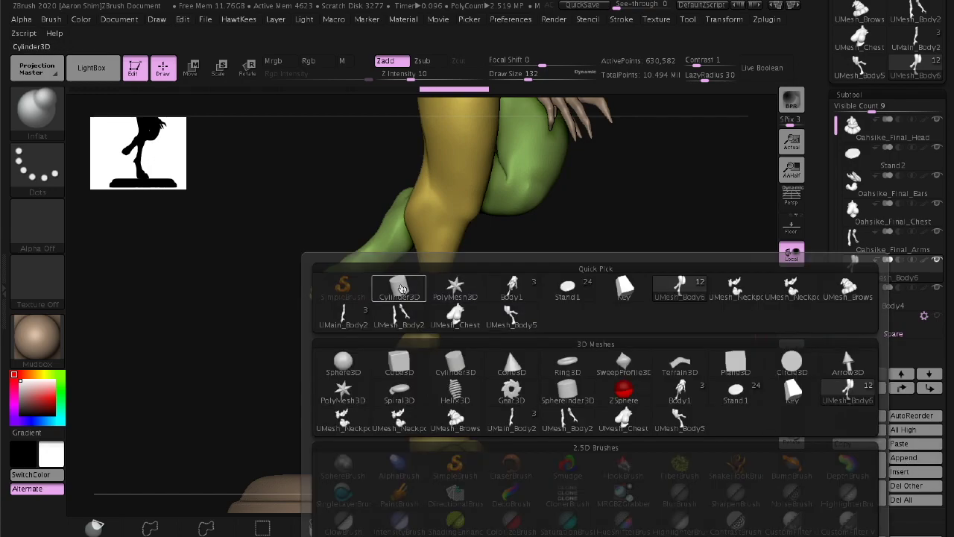
click(720, 350)
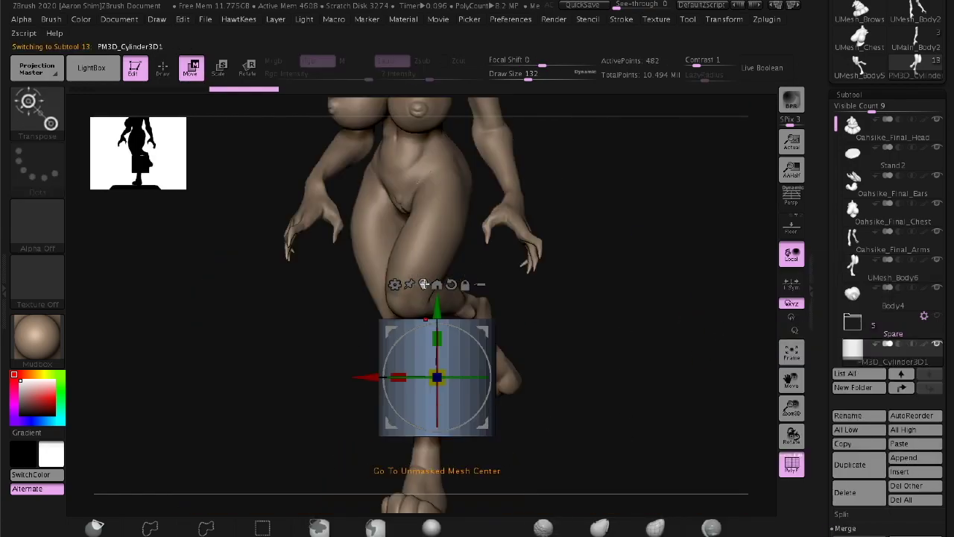
Move and scale the cylinder into a thin rod set between the thighs
drag(489, 390, 496, 376)
mouse_move(452, 296)
mouse_down()
mouse_move(542, 268)
mouse_move(639, 455)
mouse_move(688, 189)
mouse_move(609, 336)
mouse_move(522, 313)
mouse_up()
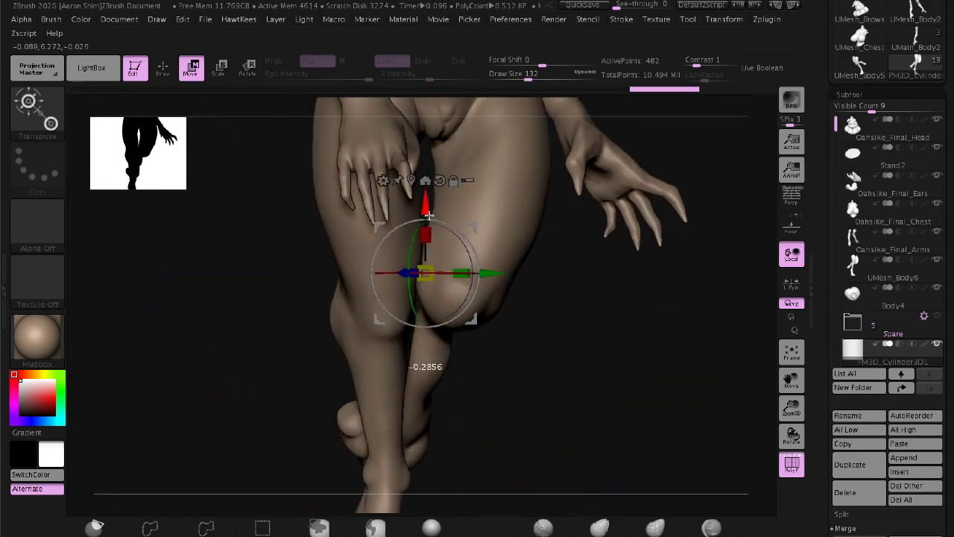
key(space)
click(478, 273)
mouse_move(477, 272)
mouse_down()
mouse_move(651, 369)
mouse_move(468, 280)
mouse_up()
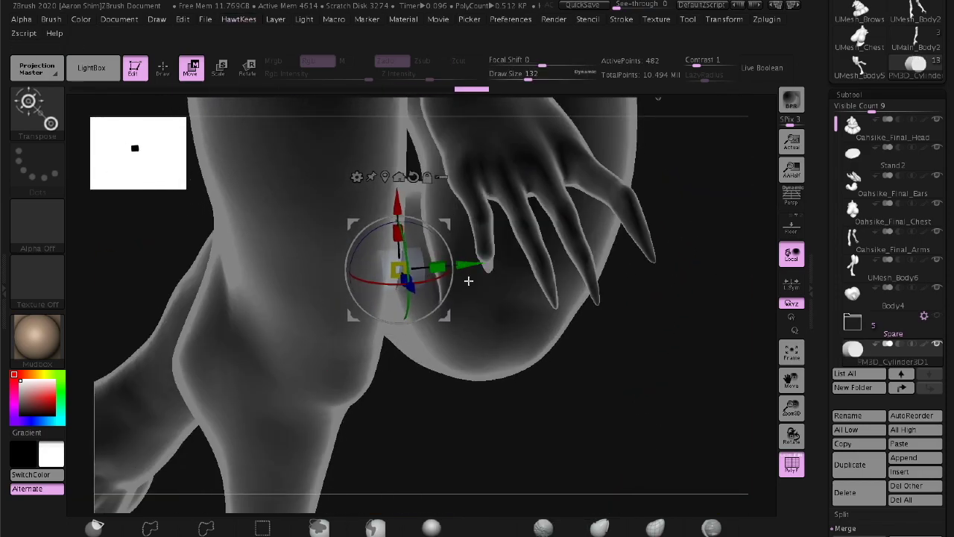
mouse_move(398, 297)
mouse_down()
mouse_move(684, 273)
mouse_move(362, 372)
mouse_move(668, 312)
mouse_move(544, 337)
mouse_move(601, 330)
mouse_move(636, 246)
mouse_move(557, 156)
mouse_move(688, 199)
mouse_move(405, 201)
mouse_up()
key(q)
key(w)
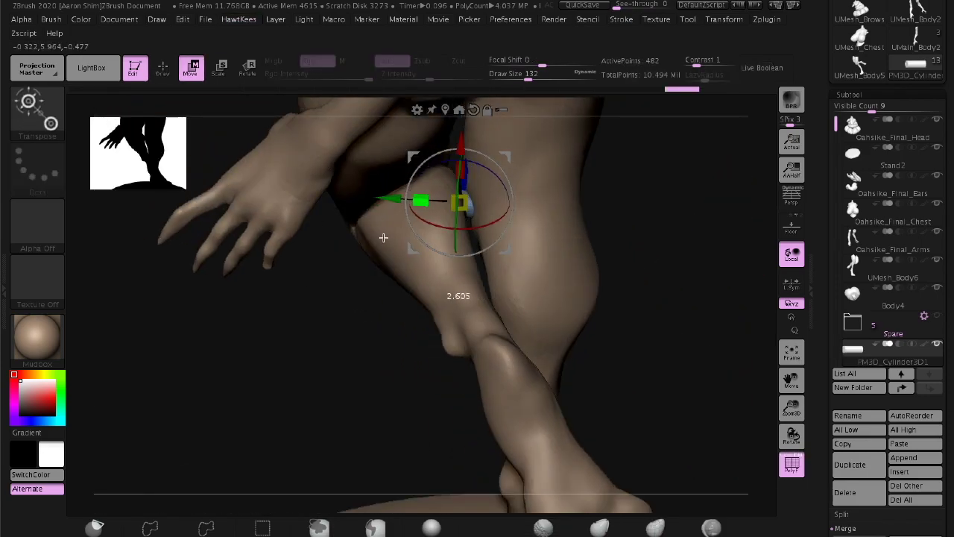
mouse_move(383, 237)
mouse_down()
mouse_move(260, 296)
mouse_move(603, 244)
mouse_up()
Select the cylinder part and solo it to check its placement on the legs
key(q)
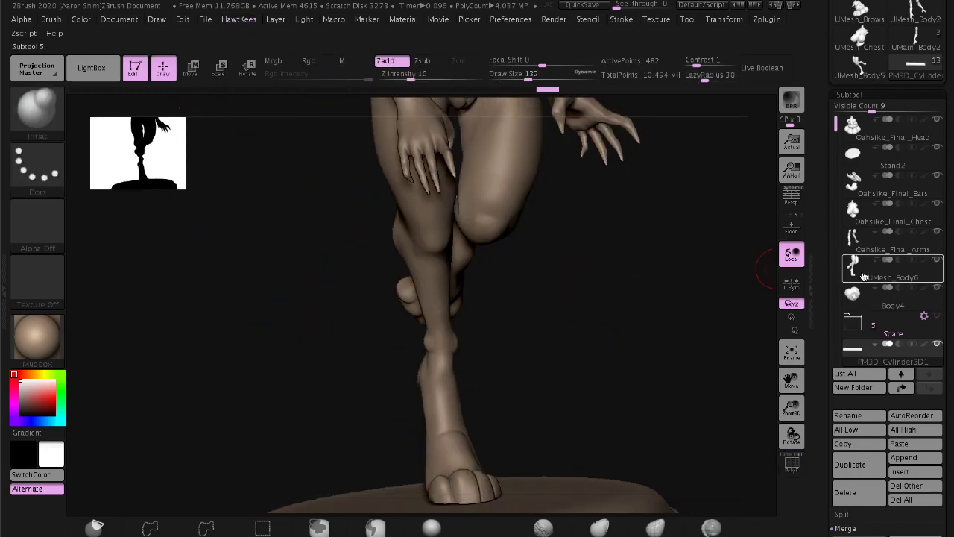
click(931, 346)
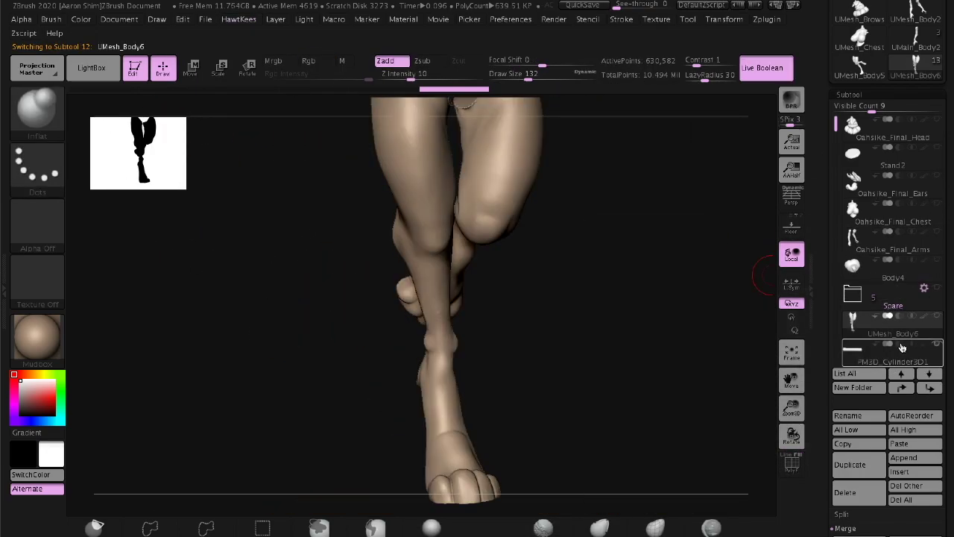
click(902, 348)
drag(723, 361, 743, 329)
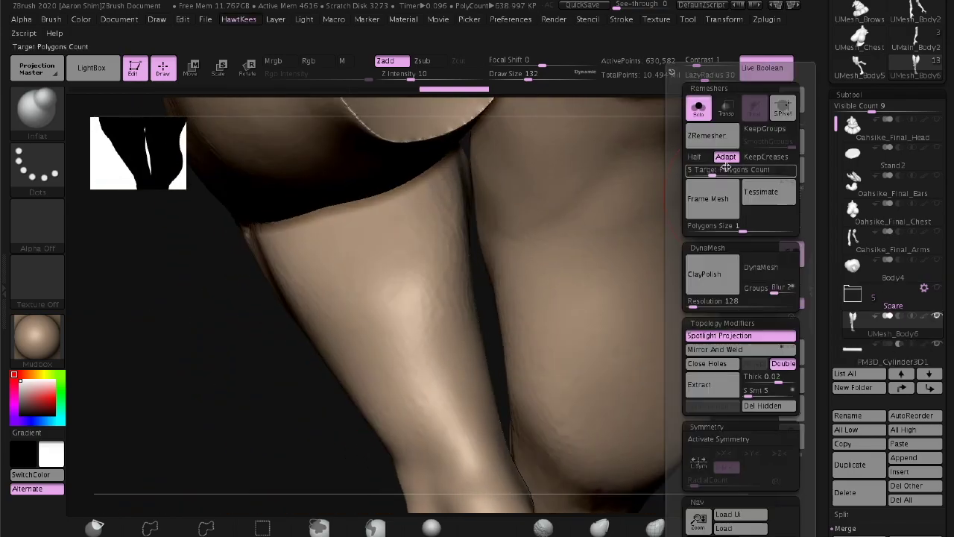
drag(743, 328, 722, 282)
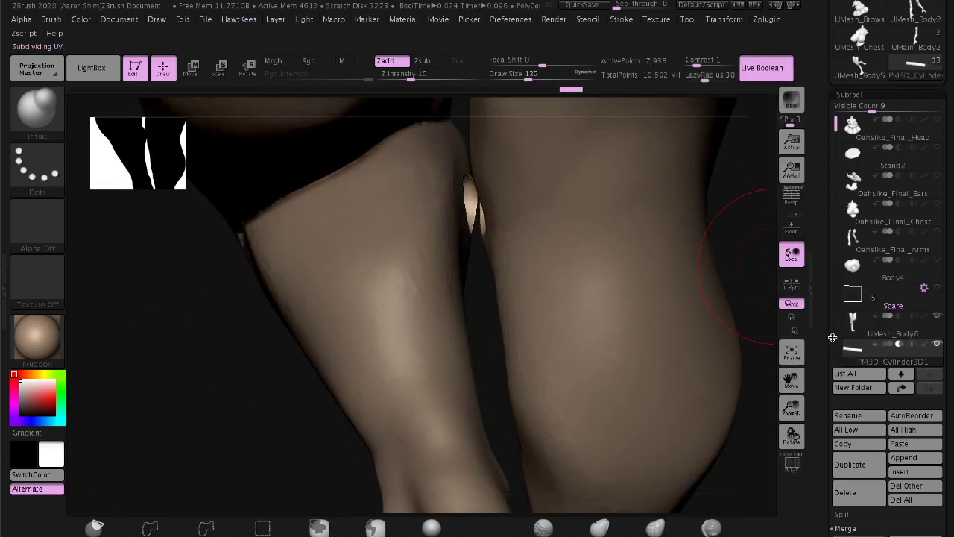
scroll(817, 134, down, 5)
scroll(817, 134, down, 5)
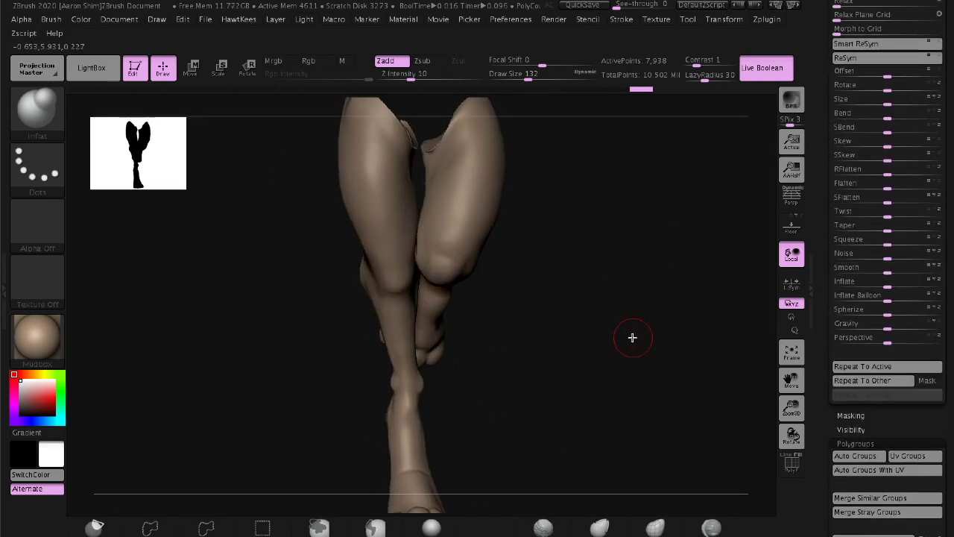
scroll(820, 298, up, 5)
Build a boolean mesh from the visible parts and open the resulting mesh
click(843, 393)
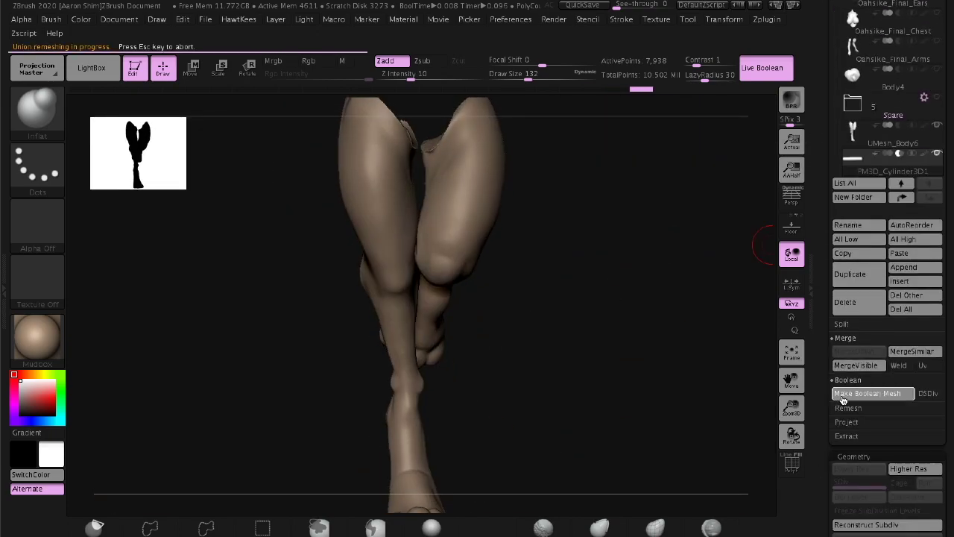
scroll(903, 257, up, 5)
click(853, 224)
click(586, 420)
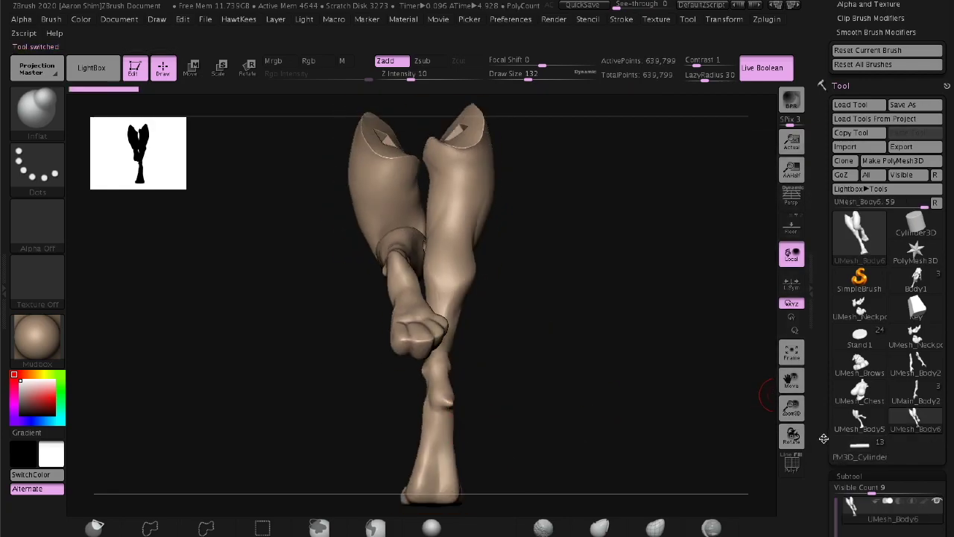
scroll(834, 361, down, 5)
drag(791, 408, 887, 353)
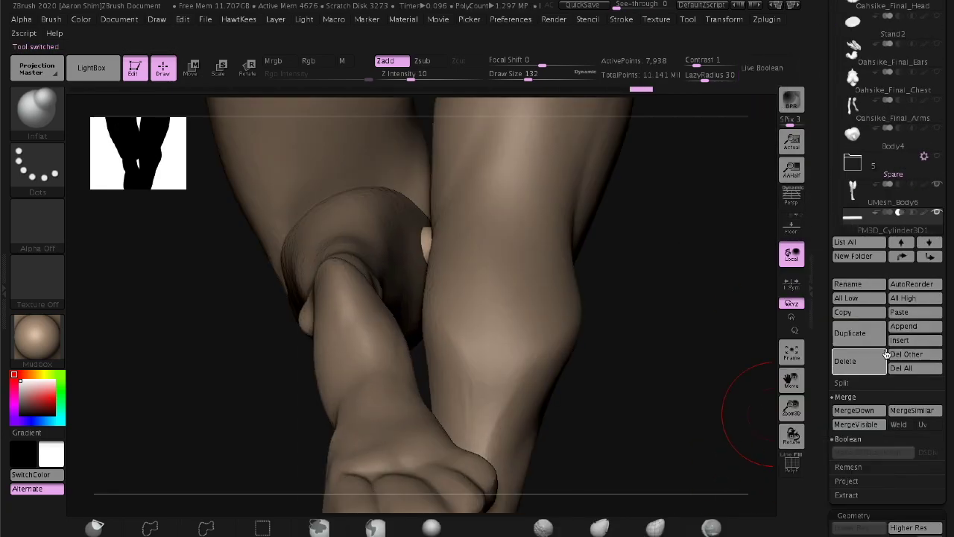
drag(725, 313, 812, 260)
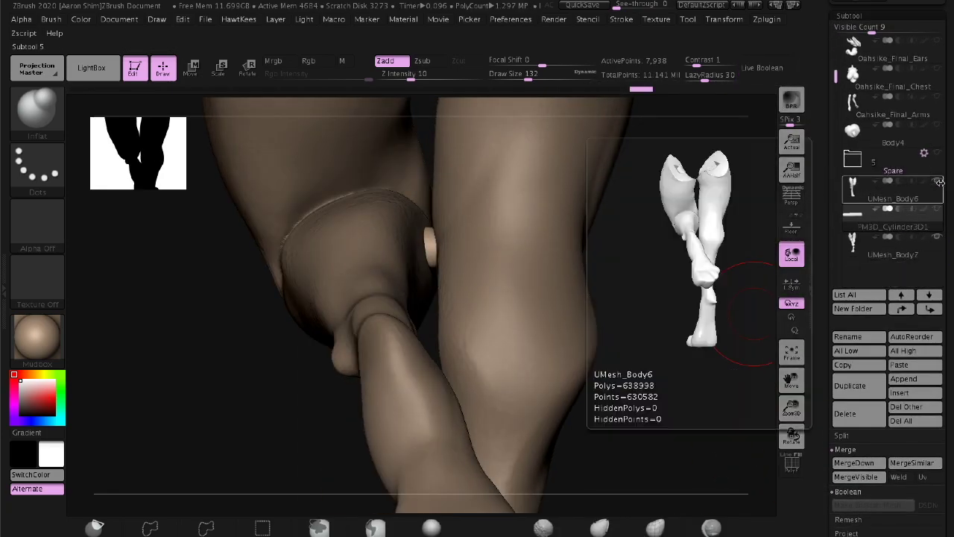
Turn on PolyF polygroup display and frame the leg pieces for inspection
key(shift+f)
mouse_move(614, 298)
mouse_down()
mouse_move(661, 273)
mouse_move(691, 302)
mouse_move(816, 326)
mouse_up()
scroll(887, 335, down, 10)
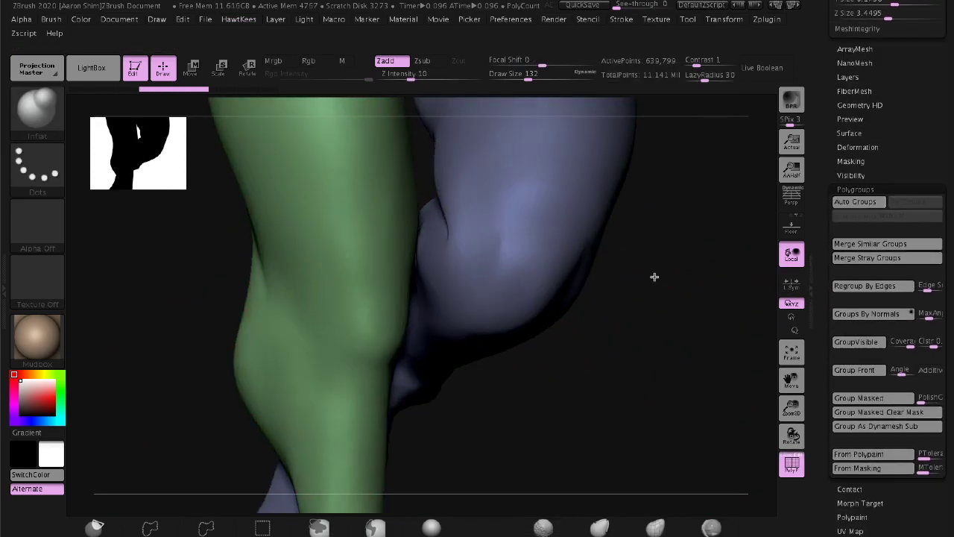
key(space)
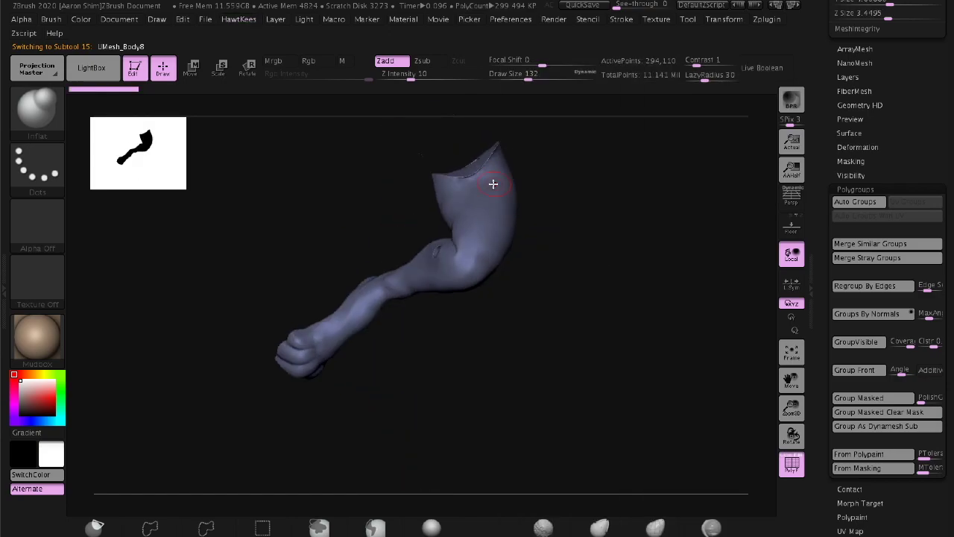
right_drag(493, 184, 664, 283)
key(space)
scroll(819, 390, up, 10)
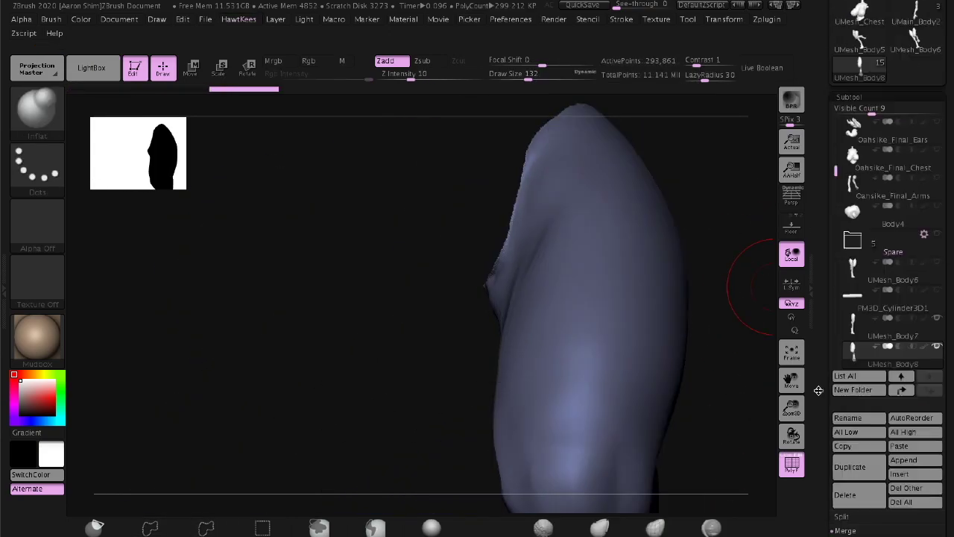
scroll(819, 390, up, 5)
Select the PM3D_Cylinder3D1 piece, then the UMesh_Body8 leg subtool
right_drag(771, 328, 751, 296)
mouse_move(725, 460)
alt+right_down()
mouse_move(639, 351)
mouse_move(782, 346)
mouse_move(641, 299)
alt+right_up()
alt+click(766, 341)
key(space)
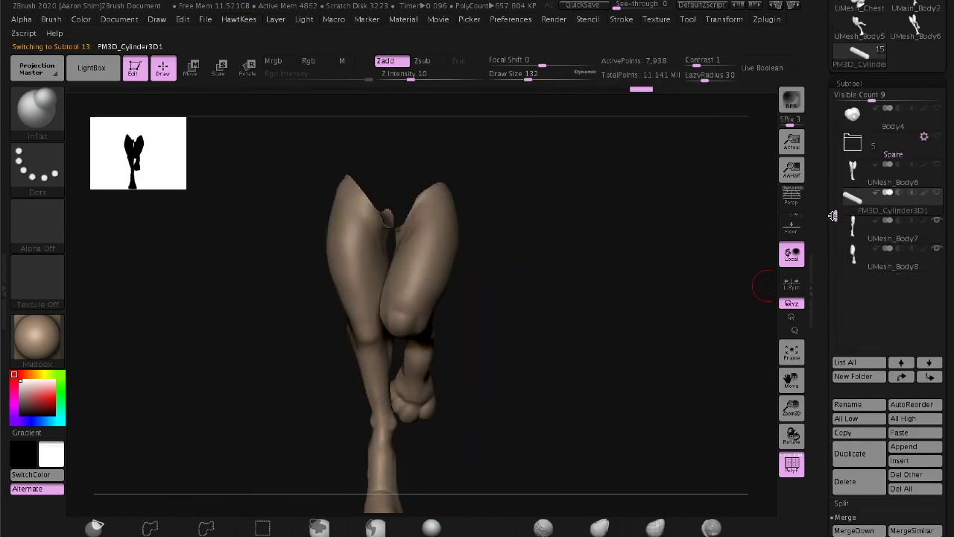
scroll(882, 275, up, 3)
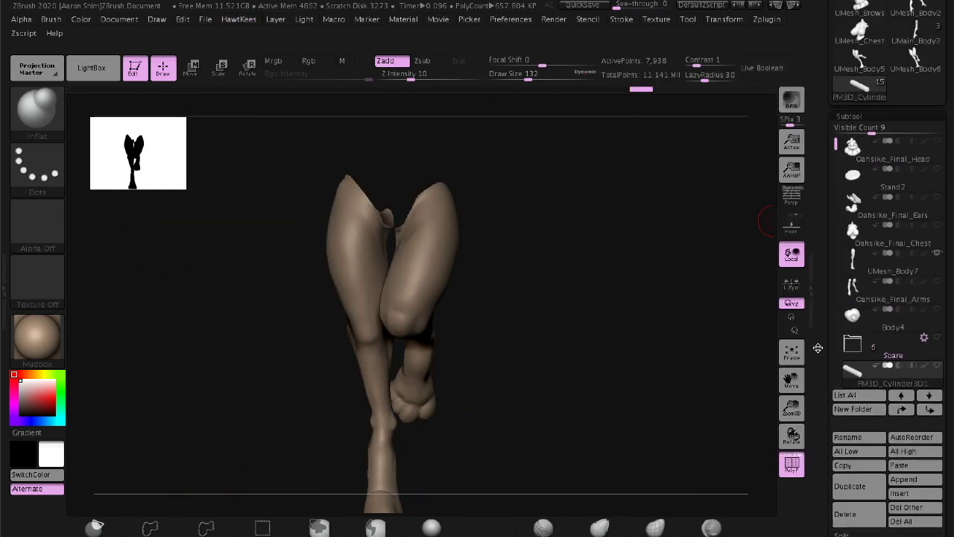
click(916, 187)
mouse_move(673, 296)
mouse_down()
mouse_move(353, 368)
mouse_move(662, 352)
mouse_up()
alt+click(396, 313)
key(space)
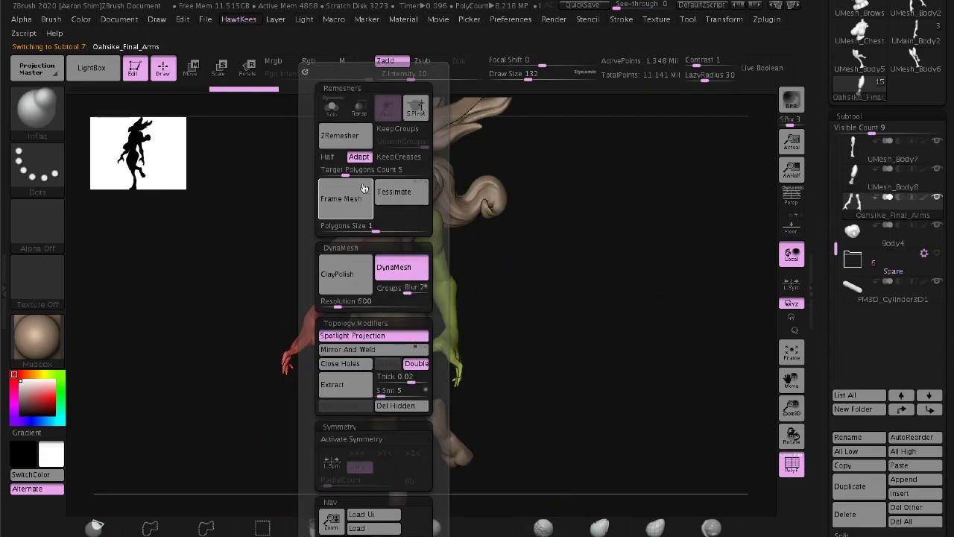
mouse_move(618, 198)
alt+right_down()
mouse_move(605, 174)
mouse_move(756, 405)
mouse_move(629, 362)
mouse_move(671, 402)
mouse_move(467, 301)
mouse_move(464, 198)
mouse_move(634, 235)
mouse_move(592, 297)
alt+right_up()
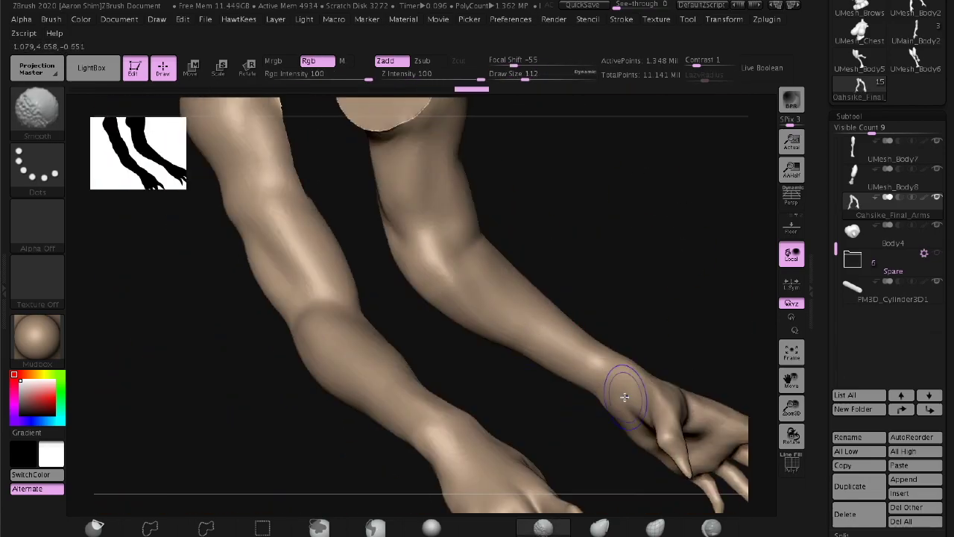
right_drag(625, 397, 601, 330)
mouse_move(613, 293)
right_down()
mouse_move(494, 332)
mouse_move(556, 384)
mouse_move(507, 341)
mouse_move(540, 336)
mouse_move(730, 371)
mouse_move(311, 402)
right_up()
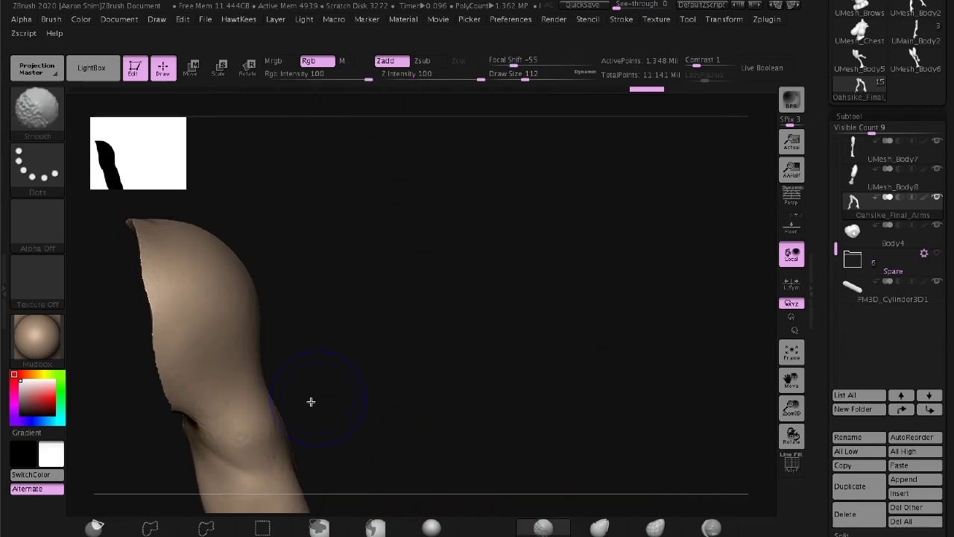
mouse_move(226, 354)
right_down()
mouse_move(311, 348)
mouse_move(267, 294)
right_up()
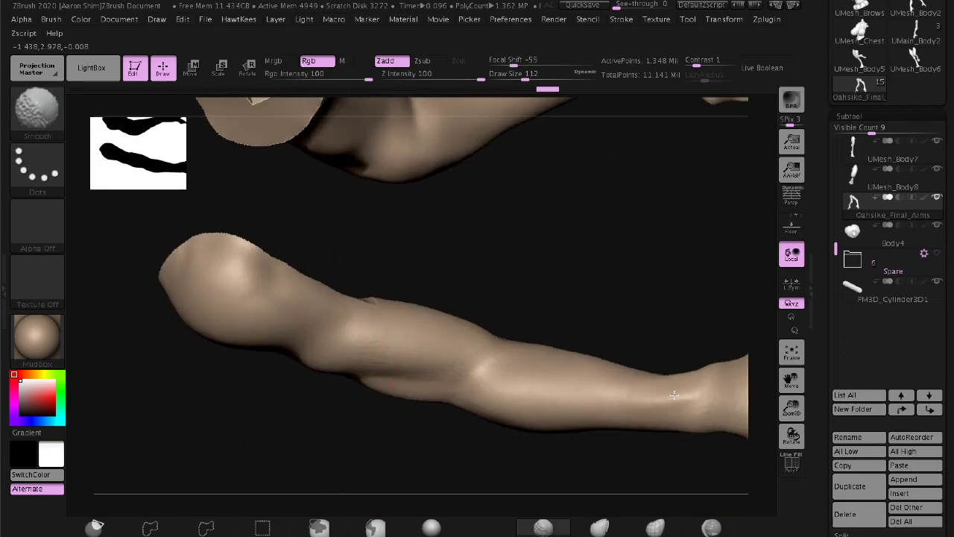
mouse_move(333, 339)
right_down()
mouse_move(716, 334)
mouse_move(539, 238)
mouse_move(536, 273)
right_up()
key(shift+f)
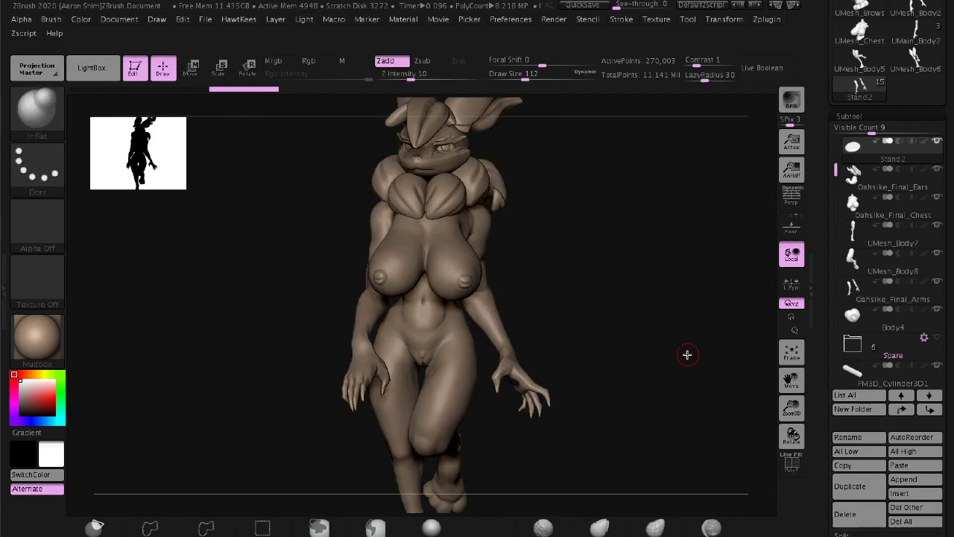
Select the UMesh_Body7 leg piece and zoom in on its cut edge
right_drag(688, 355, 673, 303)
alt+click(673, 303)
mouse_move(726, 324)
right_down()
mouse_move(651, 380)
mouse_move(568, 330)
mouse_move(475, 345)
mouse_move(577, 366)
mouse_move(513, 322)
right_up()
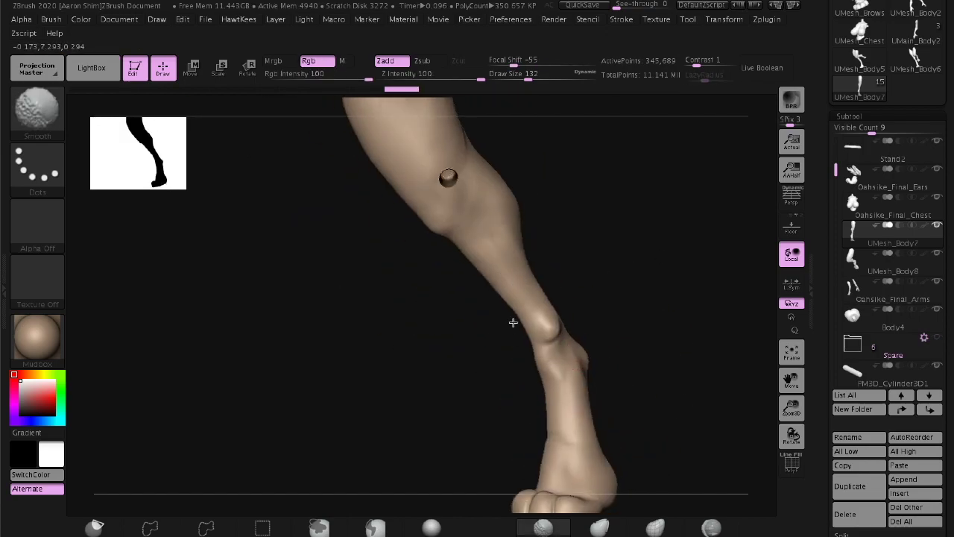
mouse_move(415, 309)
right_down()
mouse_move(560, 271)
mouse_move(324, 276)
mouse_move(541, 411)
mouse_move(568, 233)
mouse_move(661, 375)
mouse_move(684, 153)
mouse_move(671, 150)
mouse_move(422, 194)
mouse_move(659, 275)
right_up()
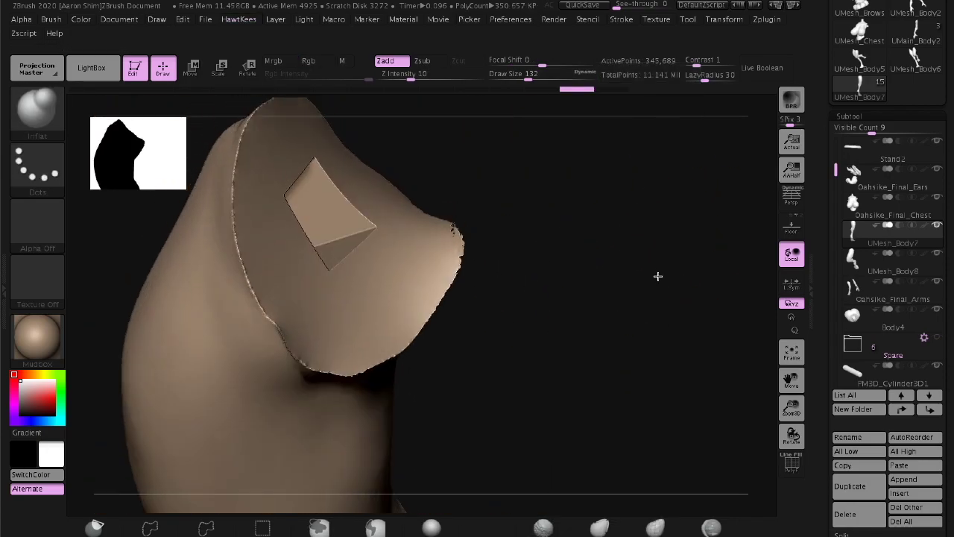
DynaMesh UMesh_Body7 to bake in the square Live Boolean socket and inspect it
key(space)
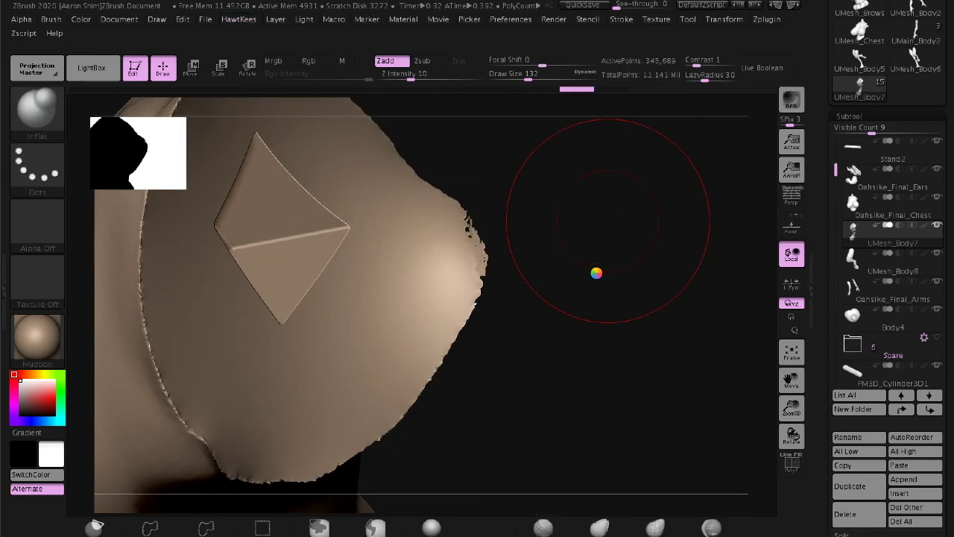
key(space)
mouse_move(473, 216)
right_down()
mouse_move(461, 232)
mouse_move(604, 205)
mouse_move(372, 383)
mouse_move(341, 240)
right_up()
key(space)
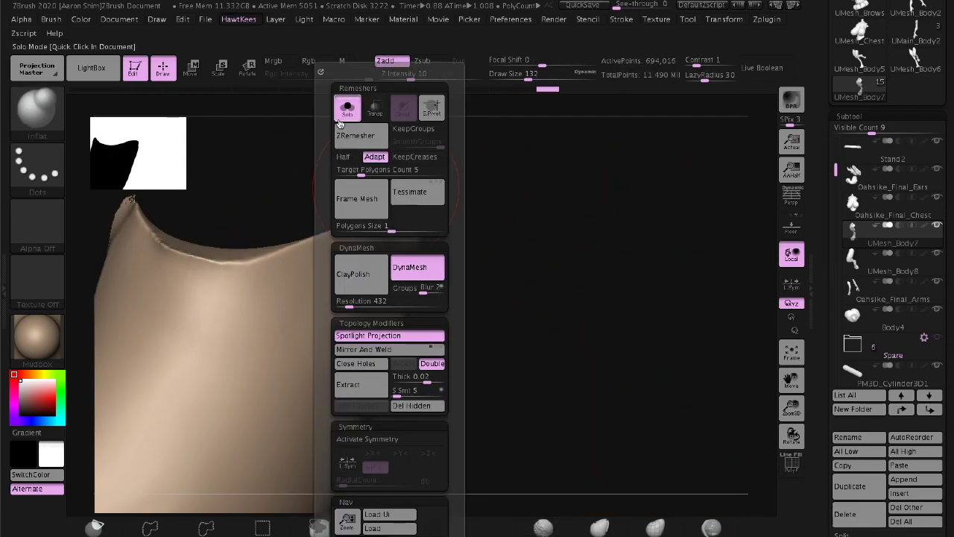
mouse_move(340, 123)
right_down()
mouse_move(328, 328)
mouse_move(662, 228)
mouse_move(584, 328)
mouse_move(370, 206)
right_up()
key(space)
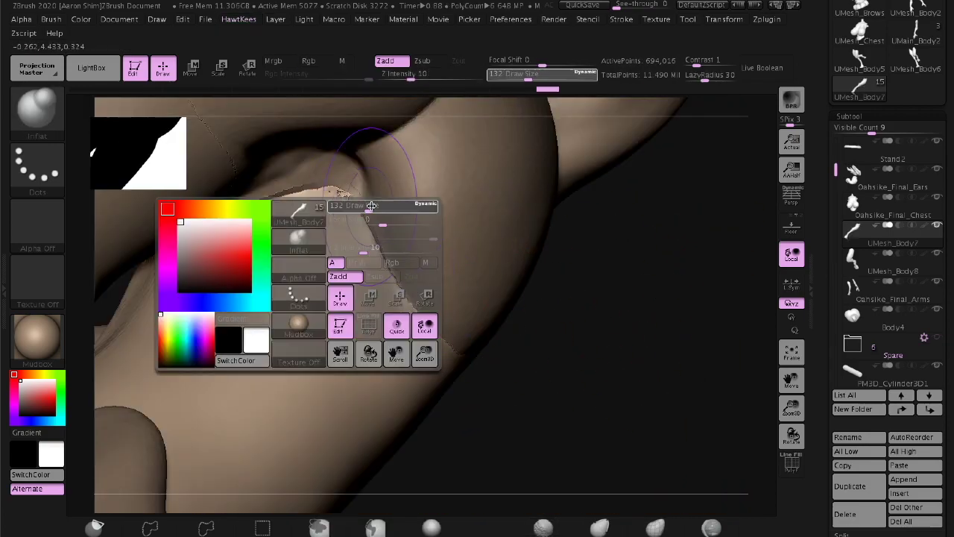
mouse_move(253, 216)
right_down()
mouse_move(603, 294)
mouse_move(328, 198)
mouse_move(659, 343)
right_up()
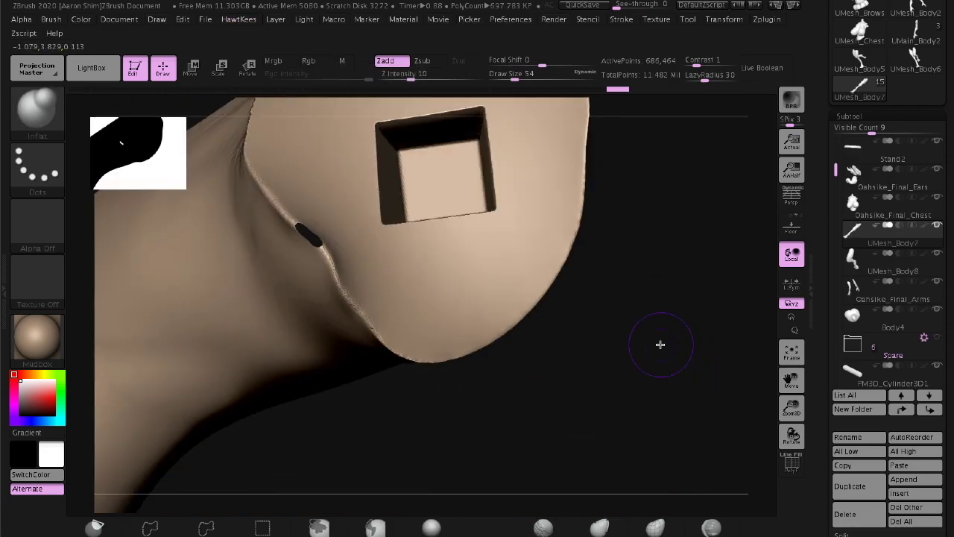
key(space)
mouse_move(462, 313)
right_down()
mouse_move(392, 441)
mouse_move(341, 256)
right_up()
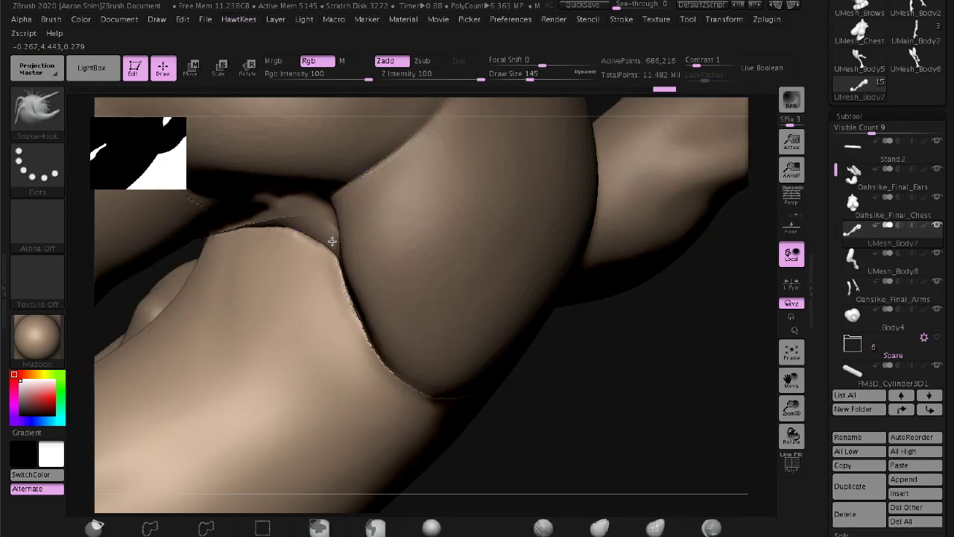
Switch to the ClayBuildup brush and work around the hip seam
key(b)
key(space)
right_drag(607, 317, 307, 216)
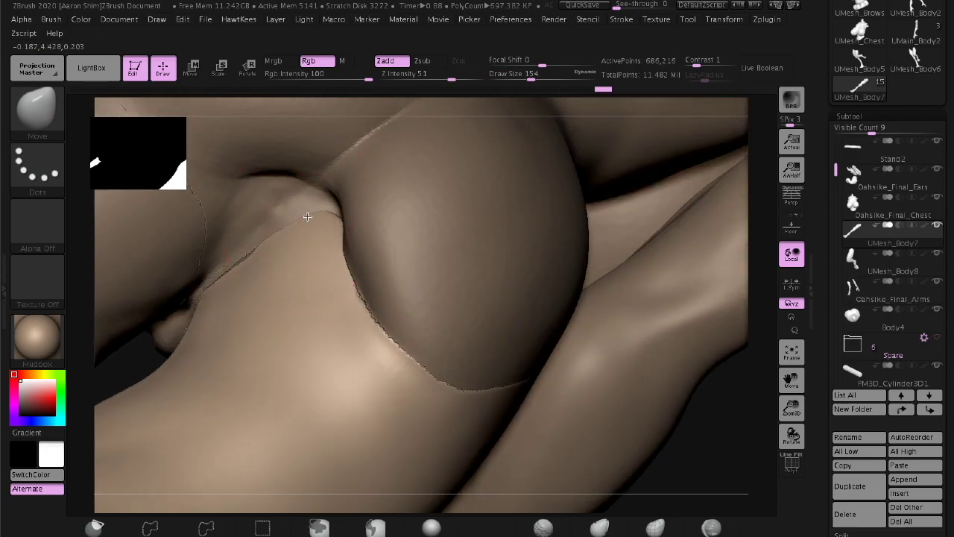
key(b)
key(c)
key(b)
mouse_move(358, 284)
right_down()
mouse_move(643, 330)
mouse_move(600, 268)
mouse_move(410, 296)
mouse_move(544, 289)
right_up()
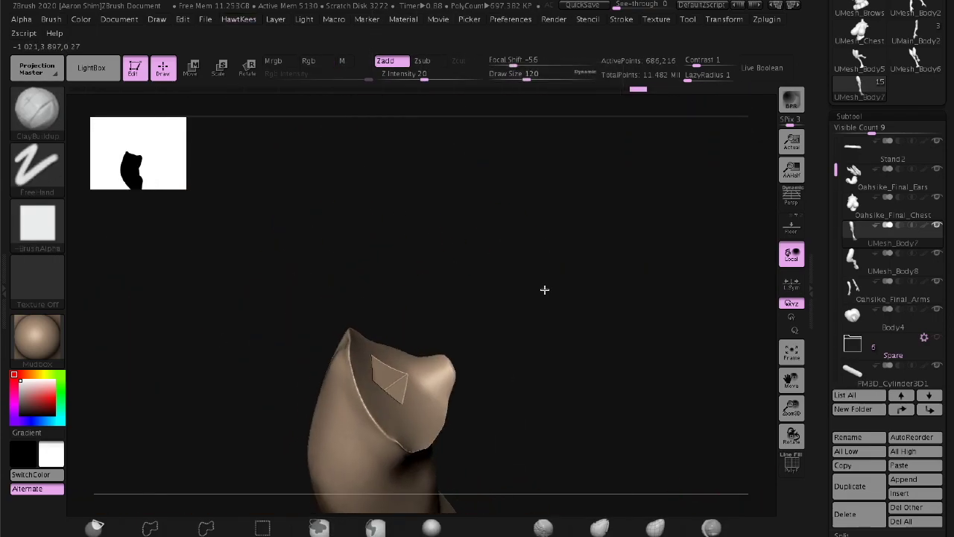
mouse_move(660, 307)
right_down()
mouse_move(532, 228)
mouse_move(311, 334)
right_up()
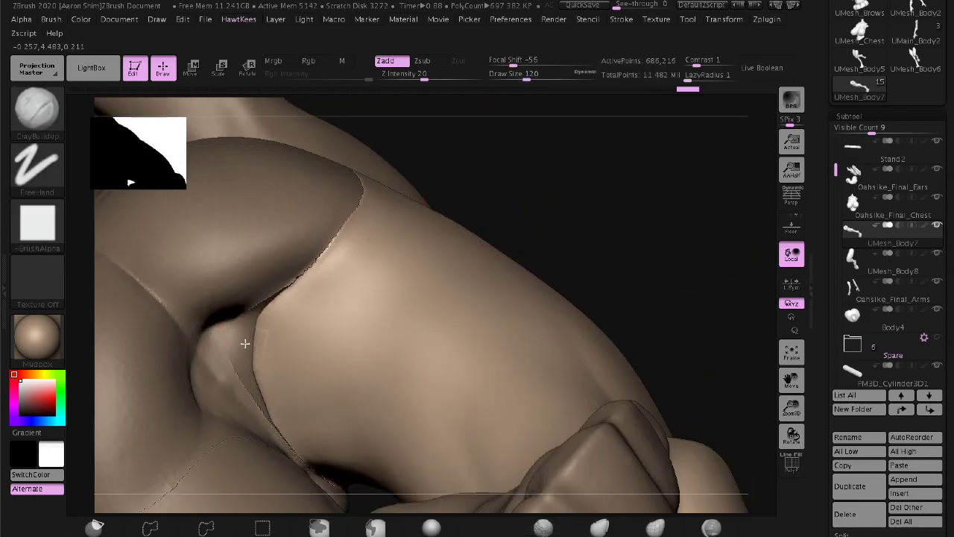
mouse_move(254, 403)
right_down()
mouse_move(512, 234)
mouse_move(504, 219)
mouse_move(442, 282)
mouse_move(480, 300)
mouse_move(394, 379)
mouse_move(335, 313)
mouse_move(533, 455)
mouse_move(622, 231)
right_up()
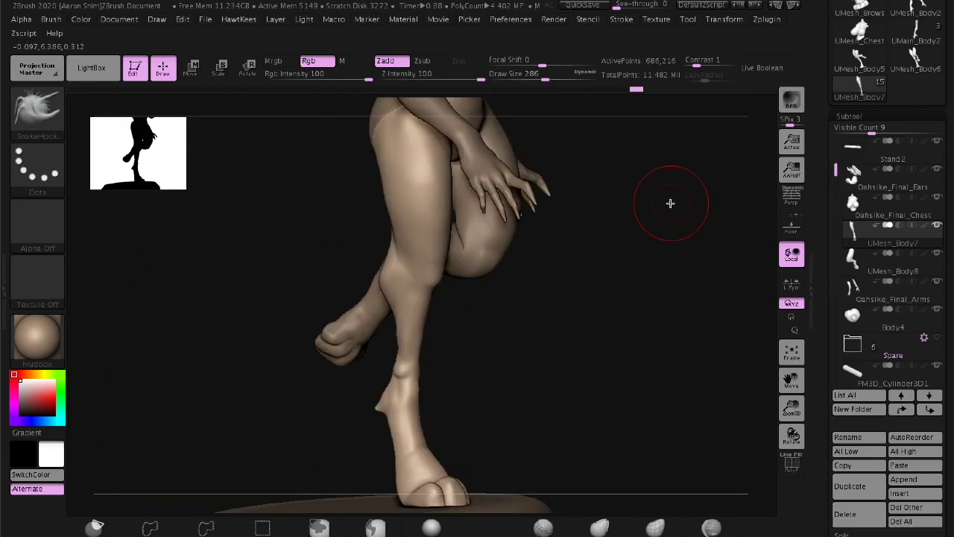
Select UMesh_Body8 and frame it to check its square socket, then view the whole figure
right_drag(670, 203, 556, 366)
alt+click(573, 398)
key(f)
right_drag(475, 275, 599, 296)
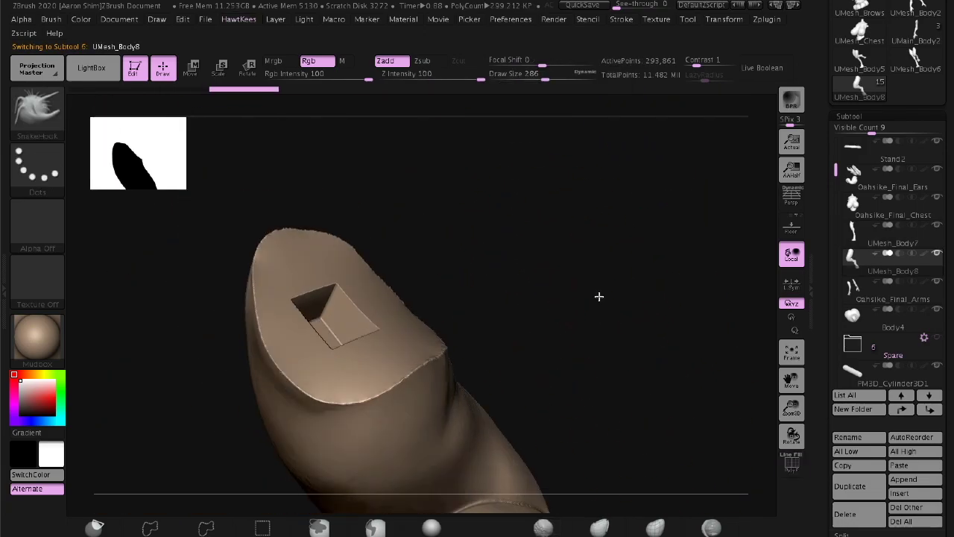
right_click(598, 296)
key(f)
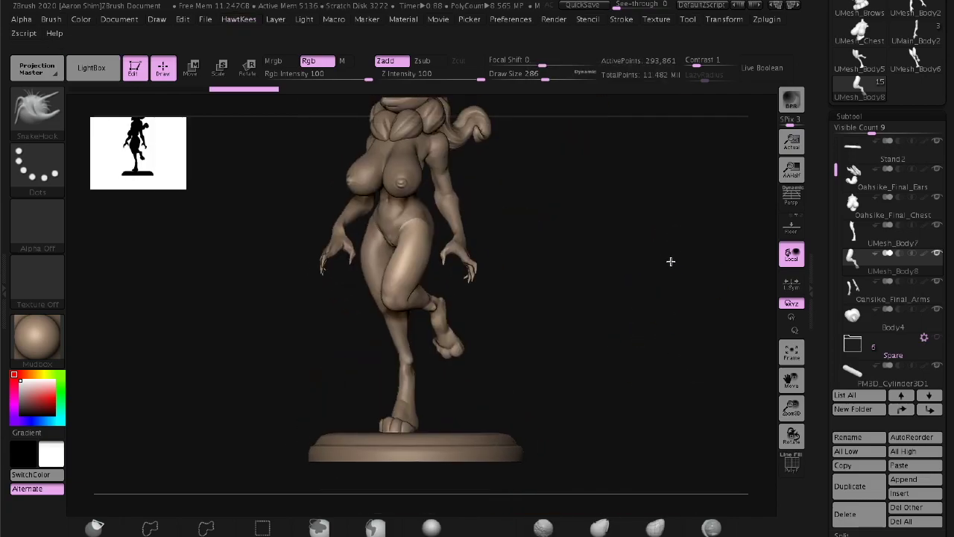
mouse_move(418, 300)
right_down()
mouse_move(641, 286)
mouse_move(756, 256)
mouse_move(820, 346)
right_up()
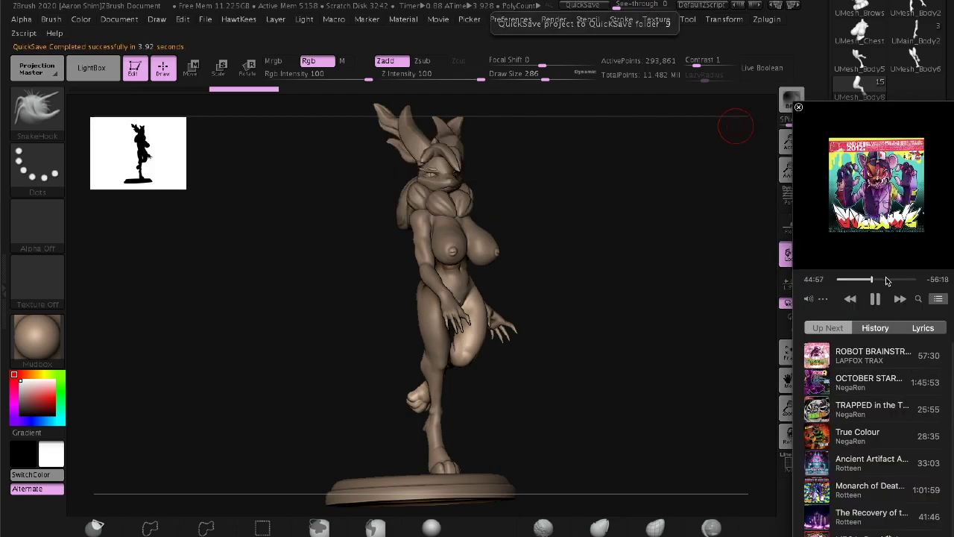
Append the Key mesh as a new Key1 subtool next to the foot on the base
right_drag(701, 356, 622, 276)
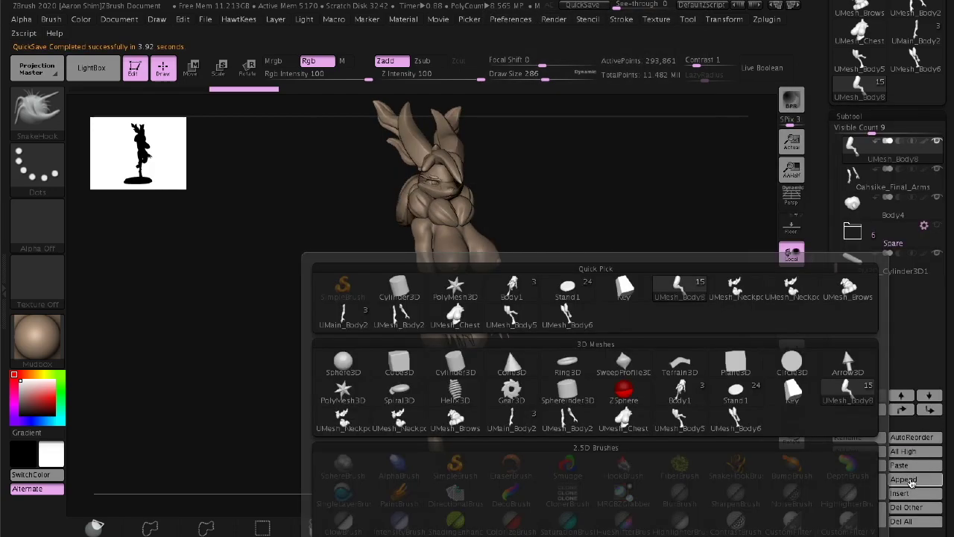
click(622, 277)
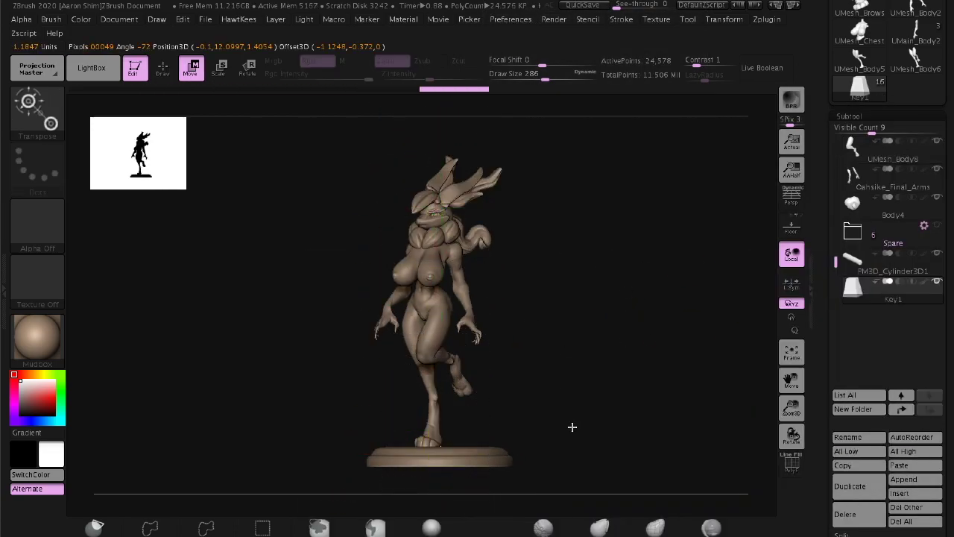
mouse_move(572, 426)
right_down()
mouse_move(510, 365)
mouse_move(469, 380)
right_up()
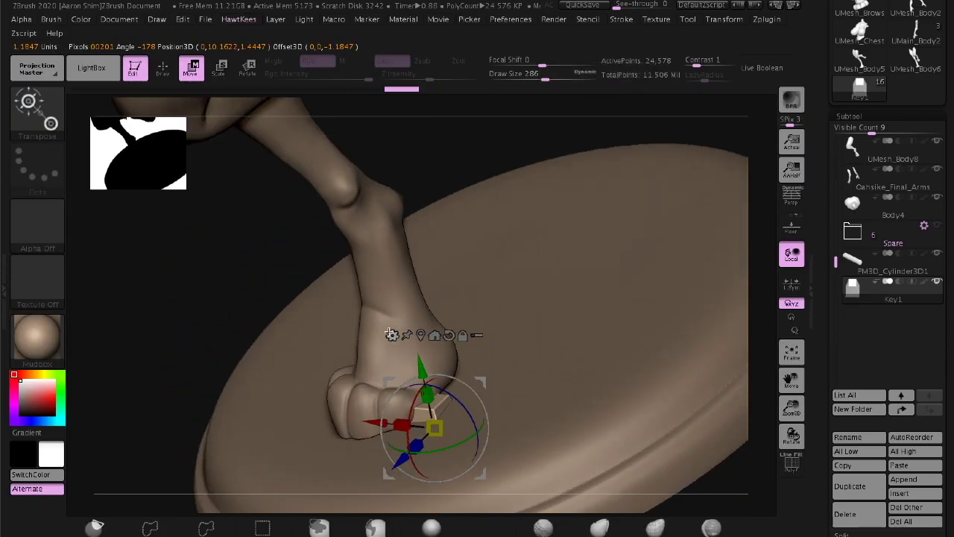
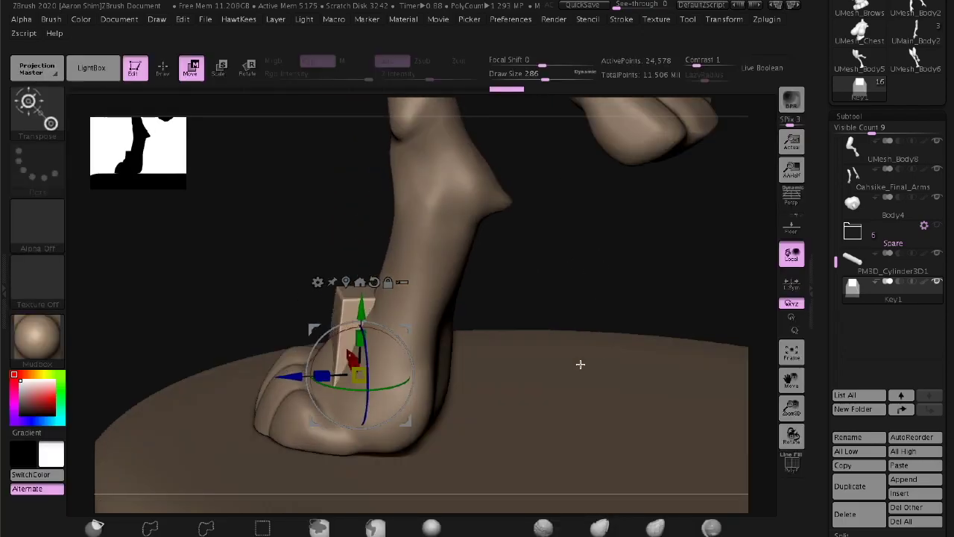
Select the Key1 piece and turn on Transparency to see it inside the foot
alt+click(521, 424)
mouse_move(522, 425)
right_down()
mouse_move(603, 302)
mouse_move(562, 256)
right_up()
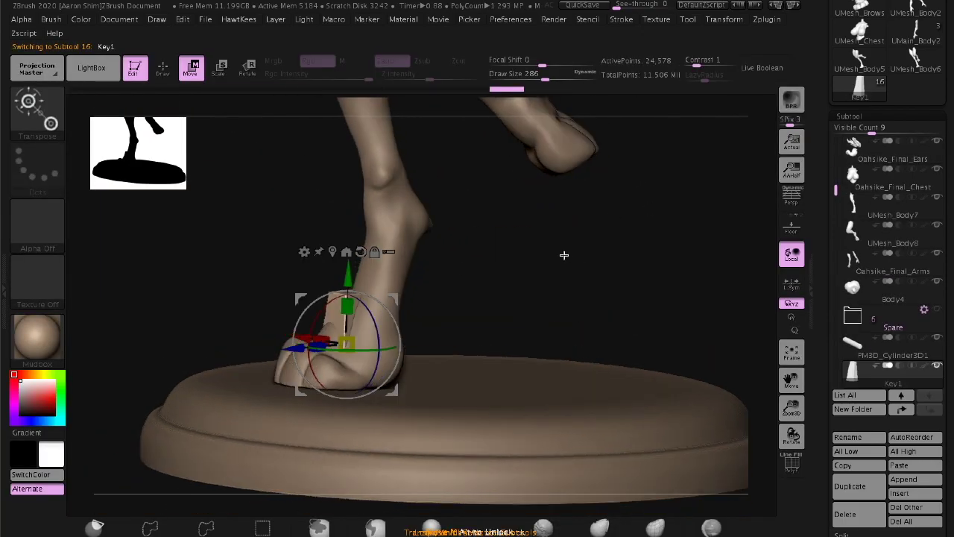
alt+click(624, 333)
mouse_move(624, 332)
right_down()
mouse_move(659, 308)
mouse_move(522, 396)
right_up()
click(408, 117)
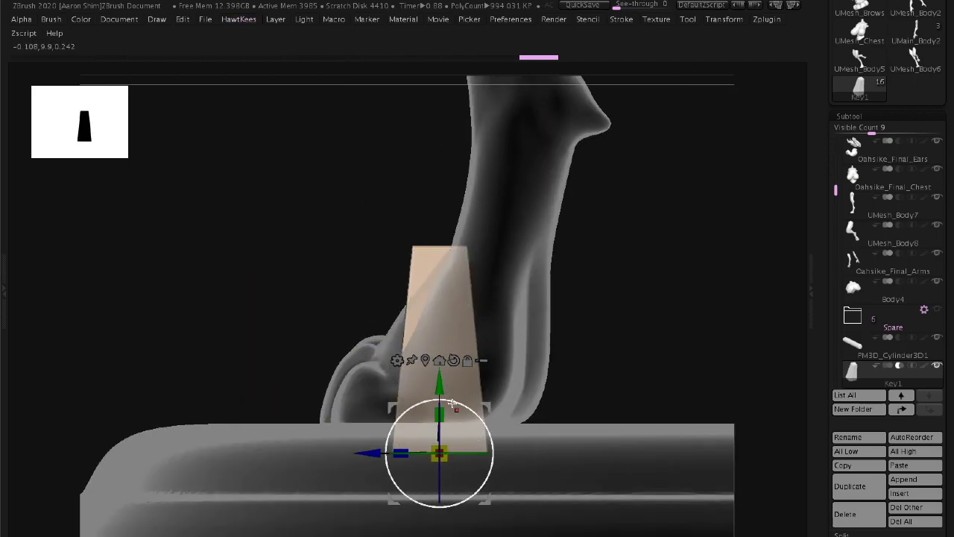
mouse_move(447, 432)
right_down()
mouse_move(643, 341)
mouse_move(485, 393)
right_up()
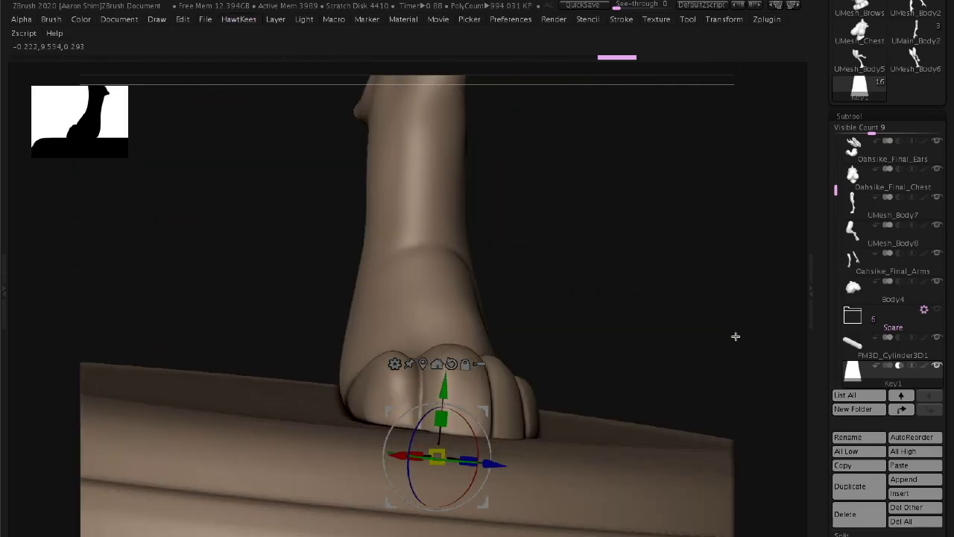
click(899, 302)
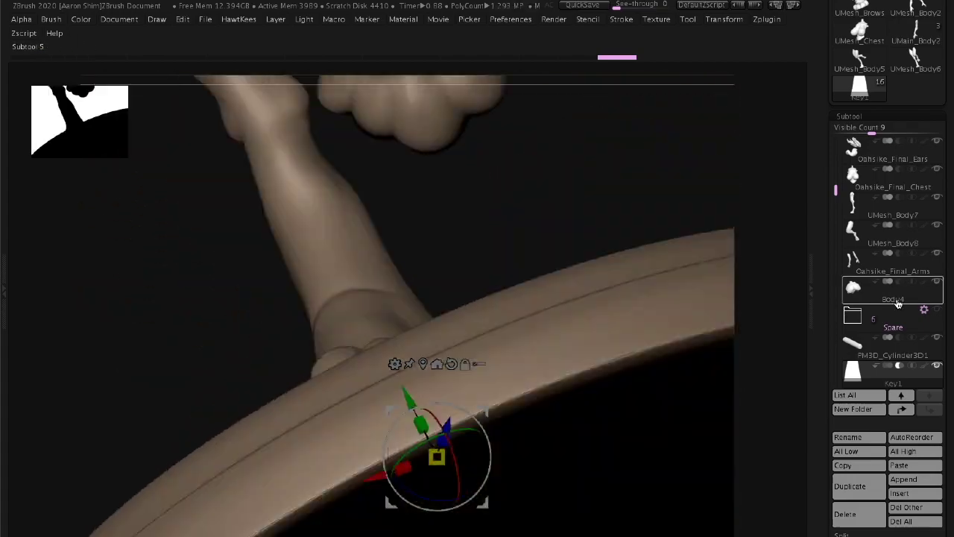
click(881, 376)
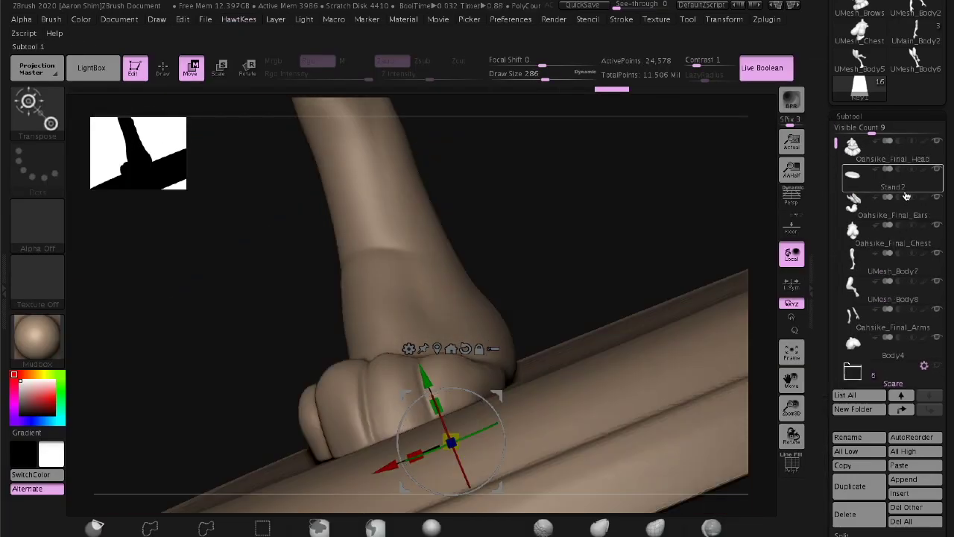
Rotate the key piece 45° and move it into the foot above the stand
alt+click(661, 381)
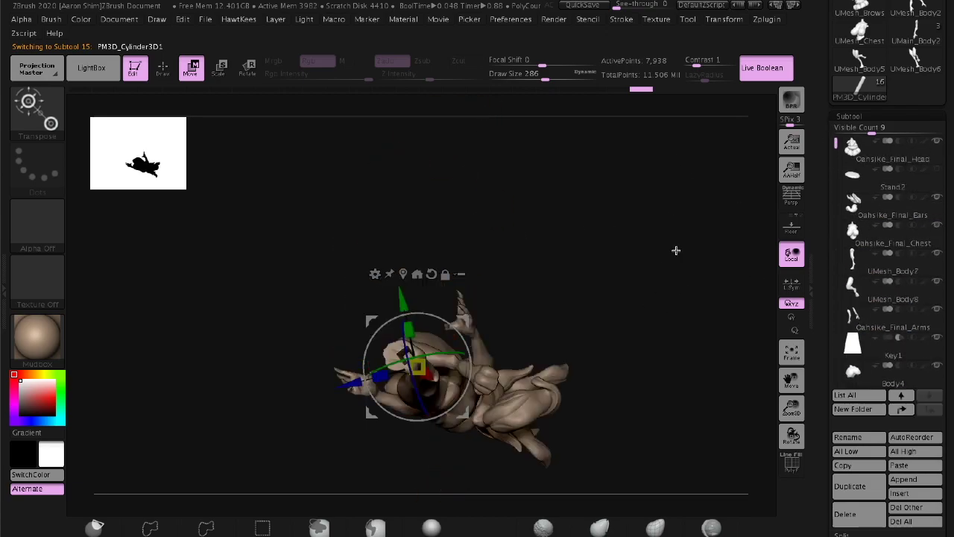
alt+drag(676, 251, 723, 196)
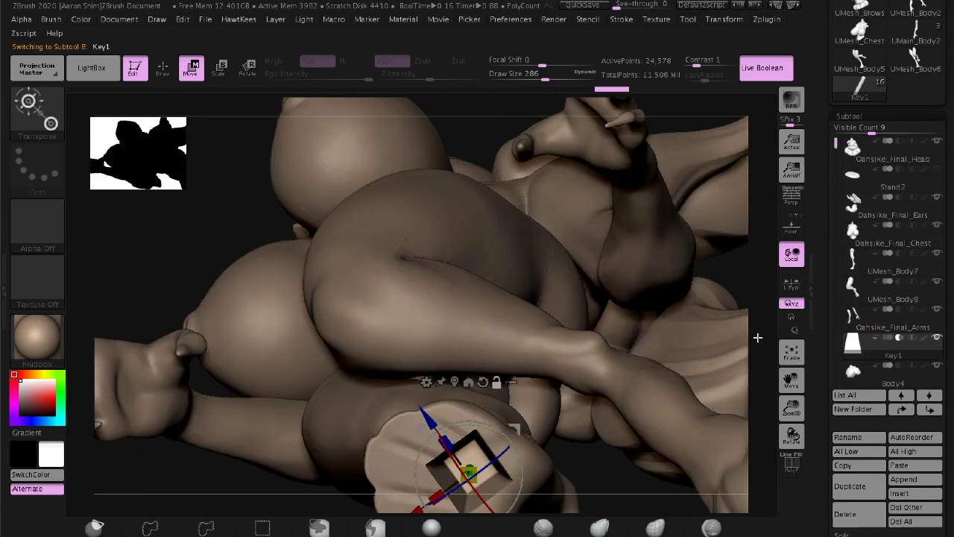
alt+drag(757, 337, 724, 261)
alt+drag(725, 173, 704, 84)
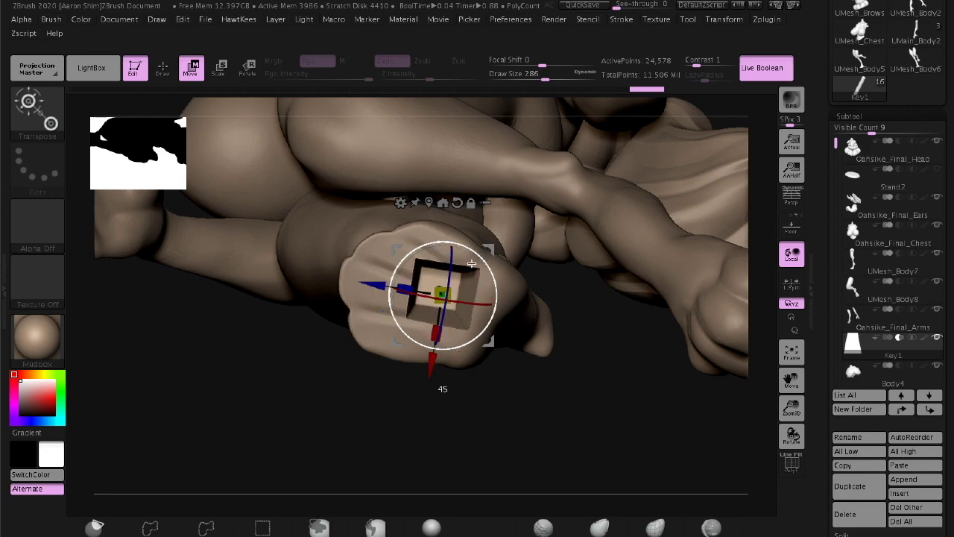
drag(369, 300, 375, 322)
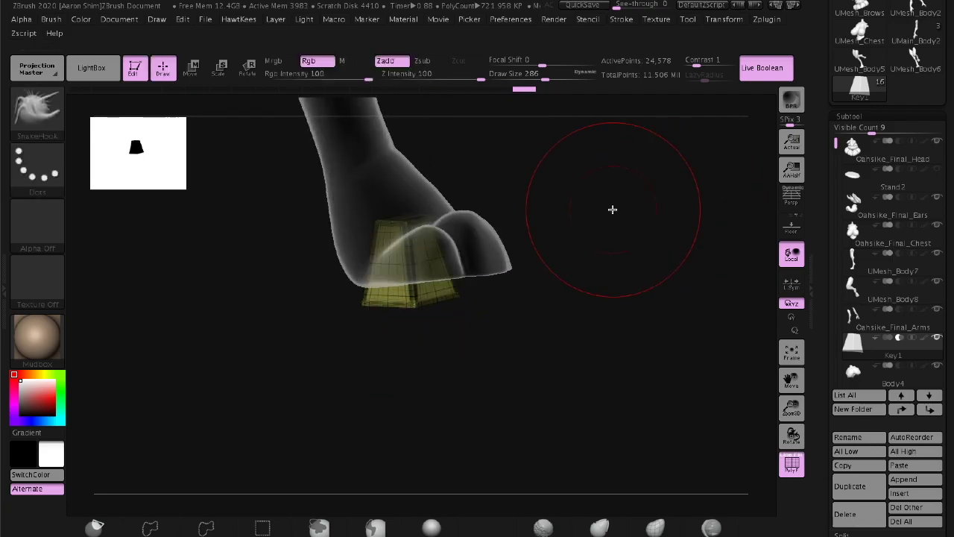
key(w)
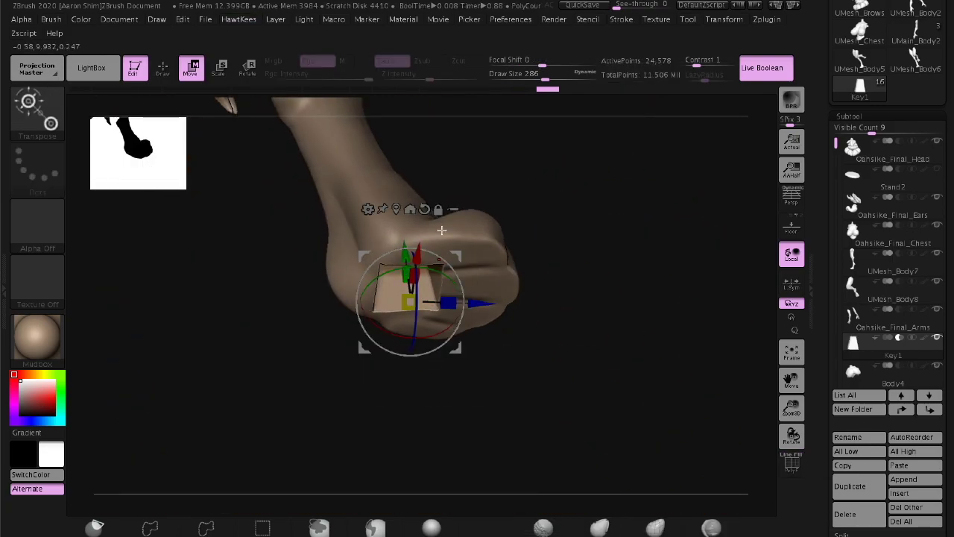
mouse_move(442, 231)
mouse_down()
mouse_move(560, 246)
mouse_move(645, 232)
mouse_up()
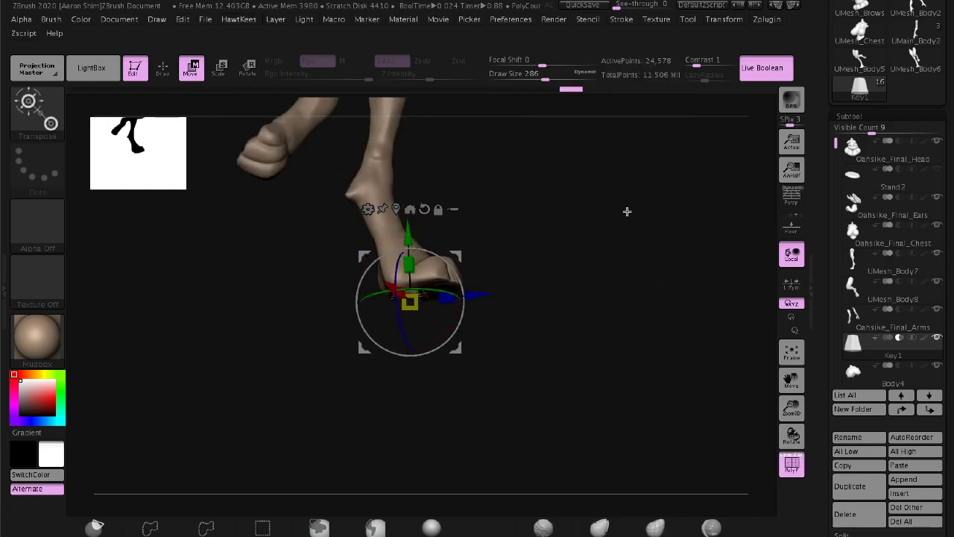
alt+drag(626, 211, 718, 336)
drag(820, 410, 827, 218)
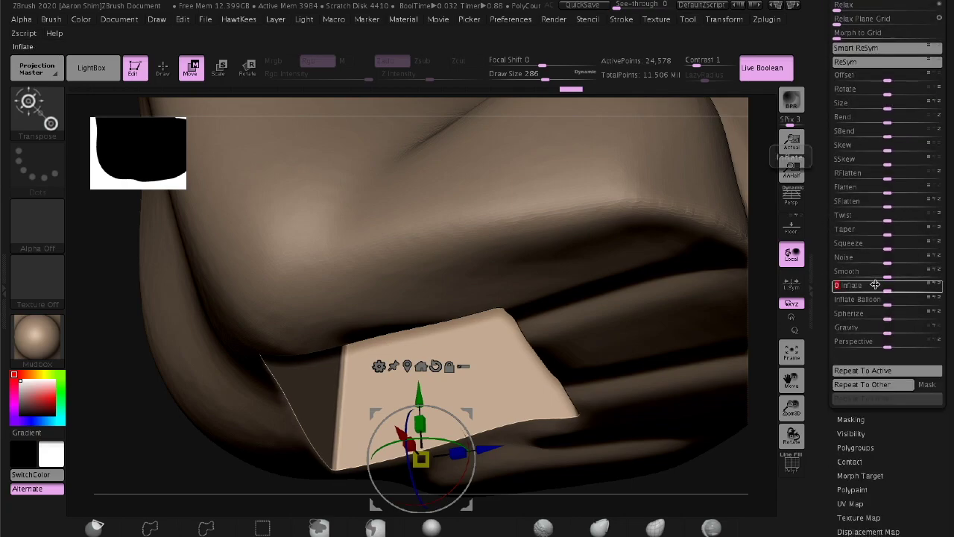
Hide the head, ears and other parts so only the leg shows, and frame it
key(f)
drag(841, 186, 843, 325)
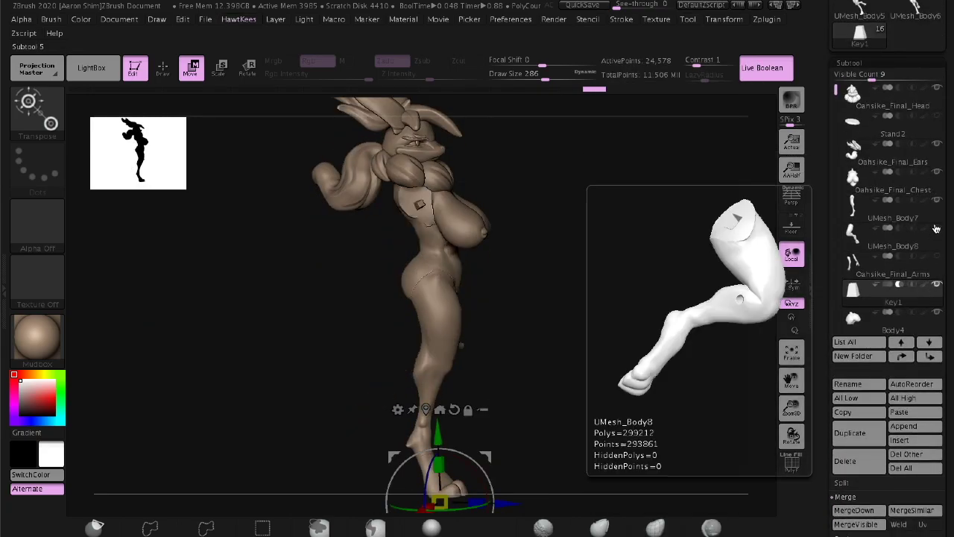
click(937, 172)
scroll(894, 223, down, 3)
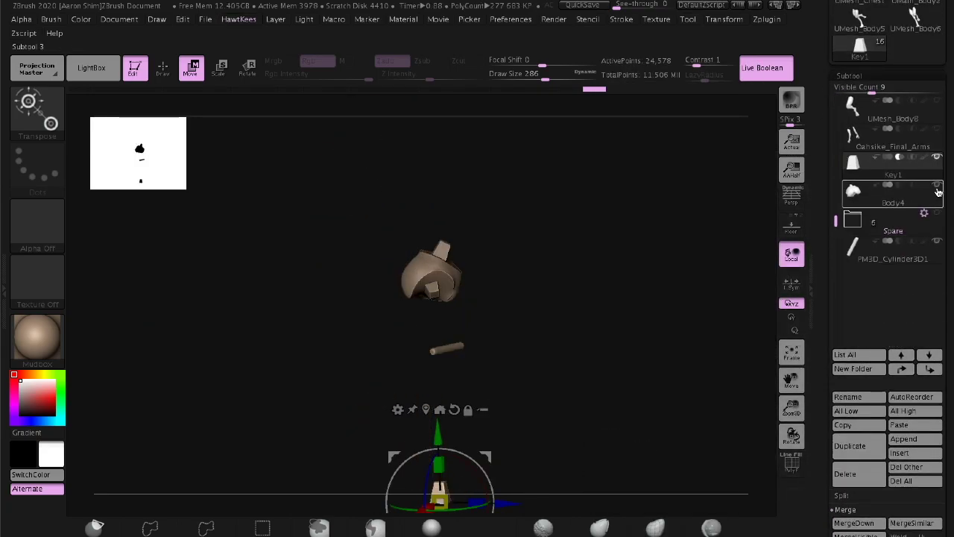
shift+click(937, 157)
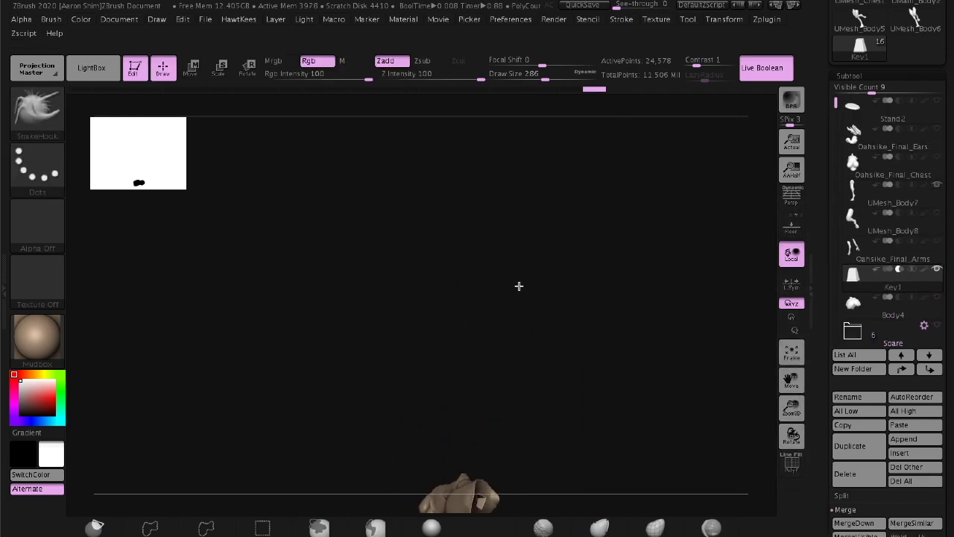
key(f)
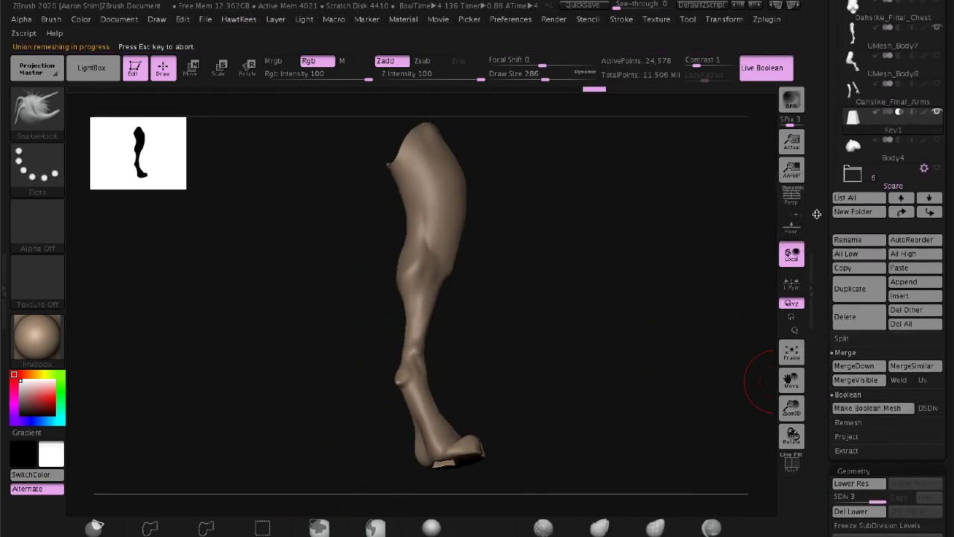
scroll(820, 223, up, 5)
scroll(820, 223, down, 3)
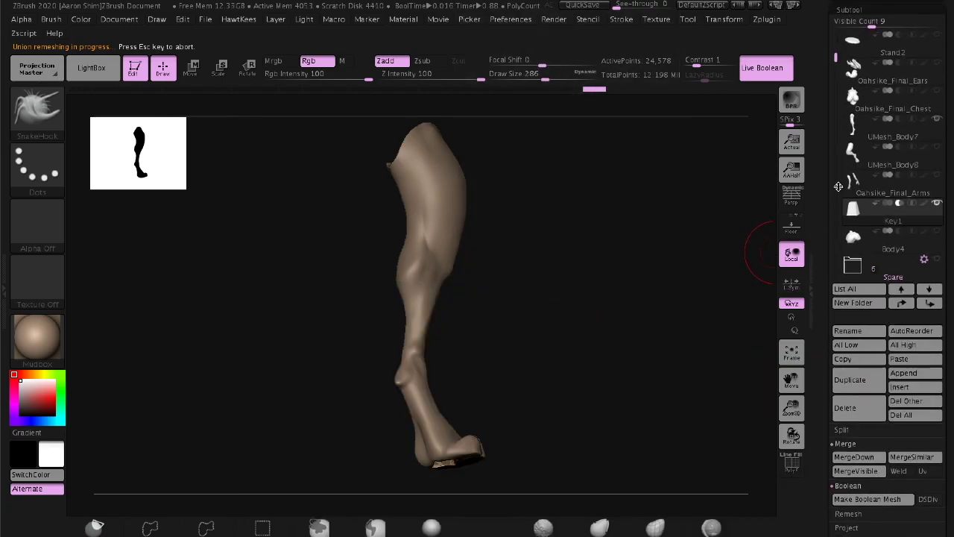
drag(711, 252, 684, 377)
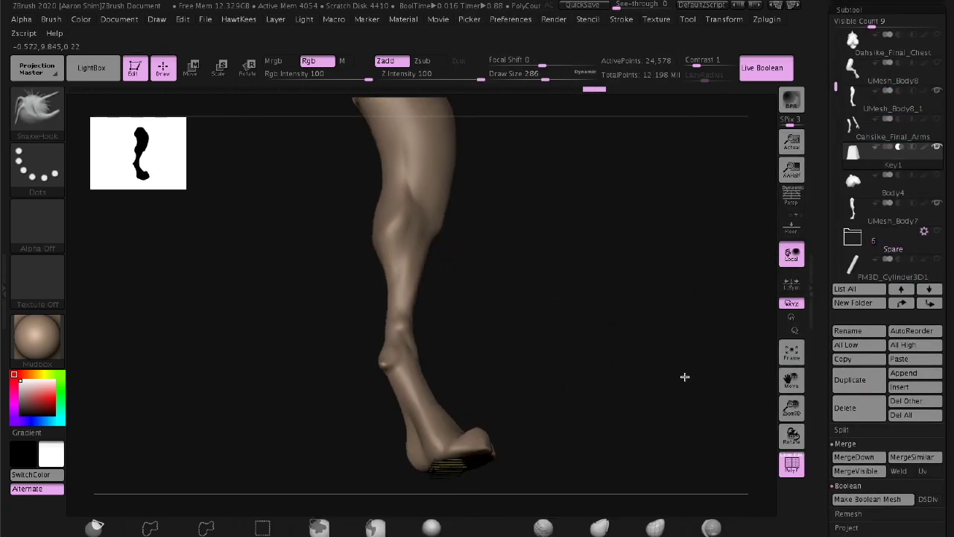
Step through the Body8 and Body7 parts and show all parts again
key(alt+Up)
key(alt+Up)
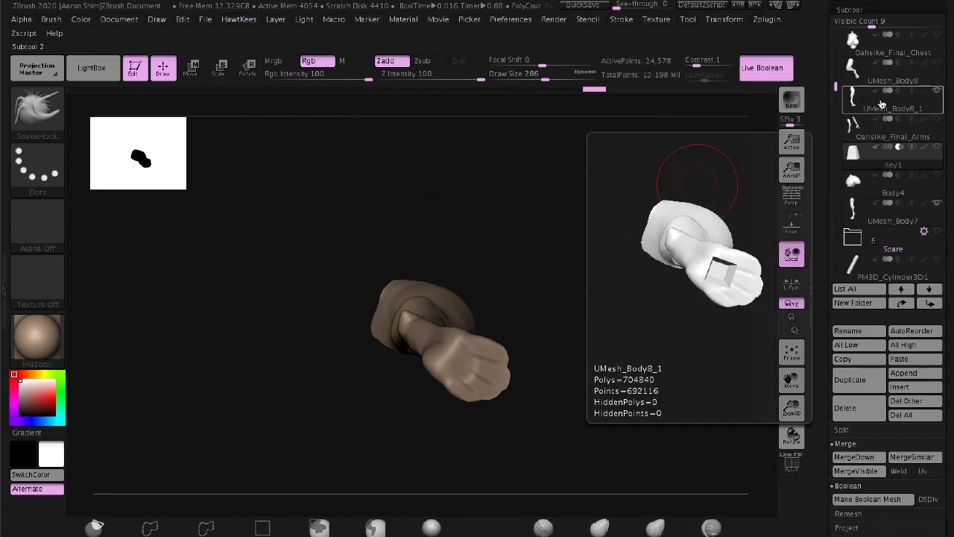
key(alt+Down)
key(alt+Down)
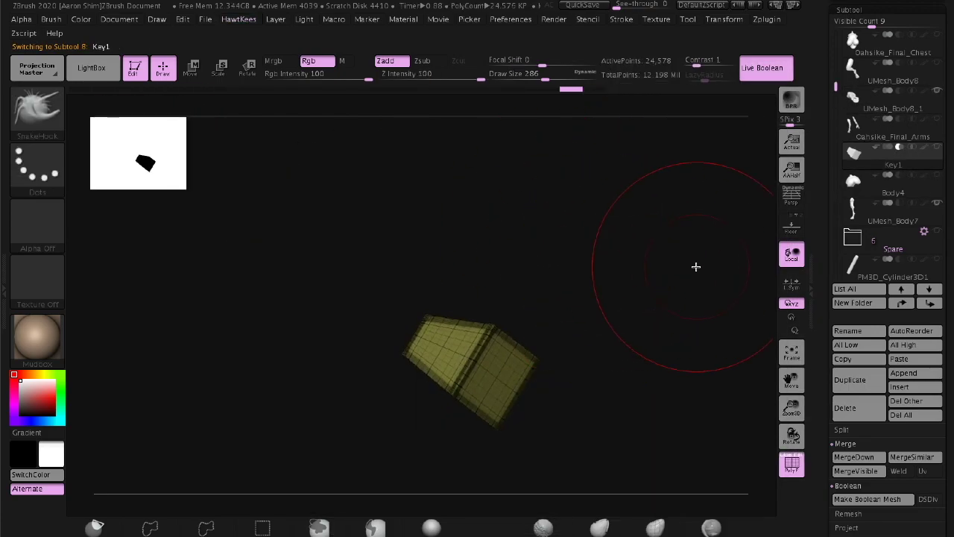
key(alt+Down)
key(alt+Down)
click(876, 233)
mouse_move(876, 254)
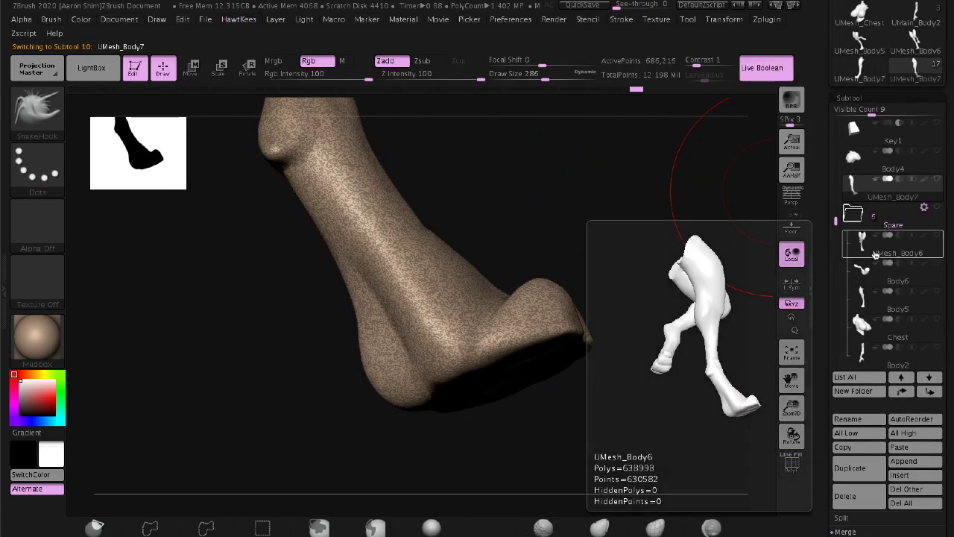
click(840, 289)
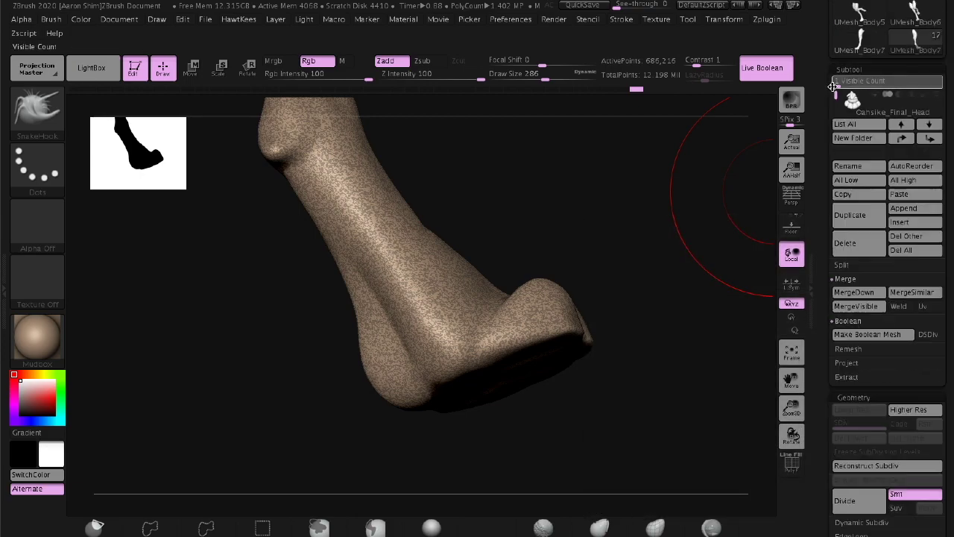
key(g)
key(f)
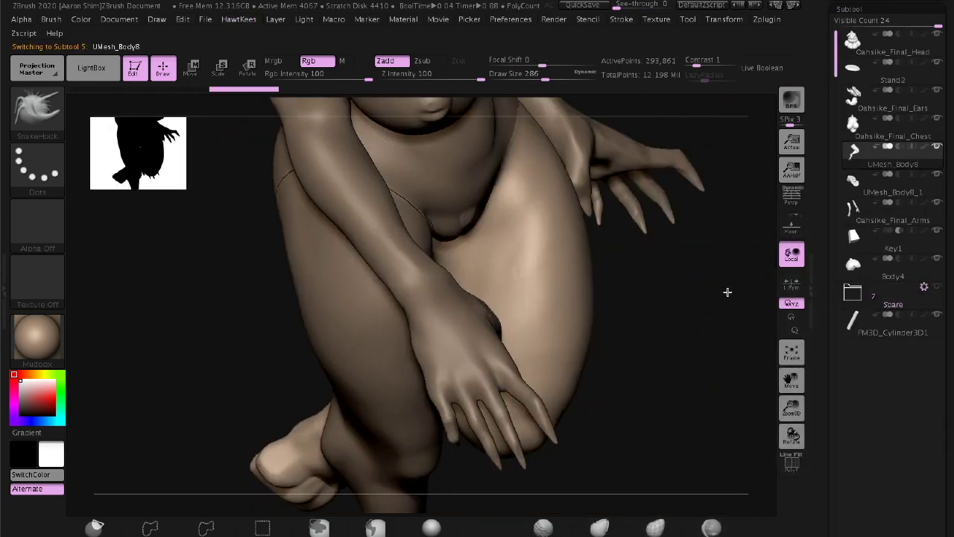
alt+click(405, 337)
alt+click(405, 337)
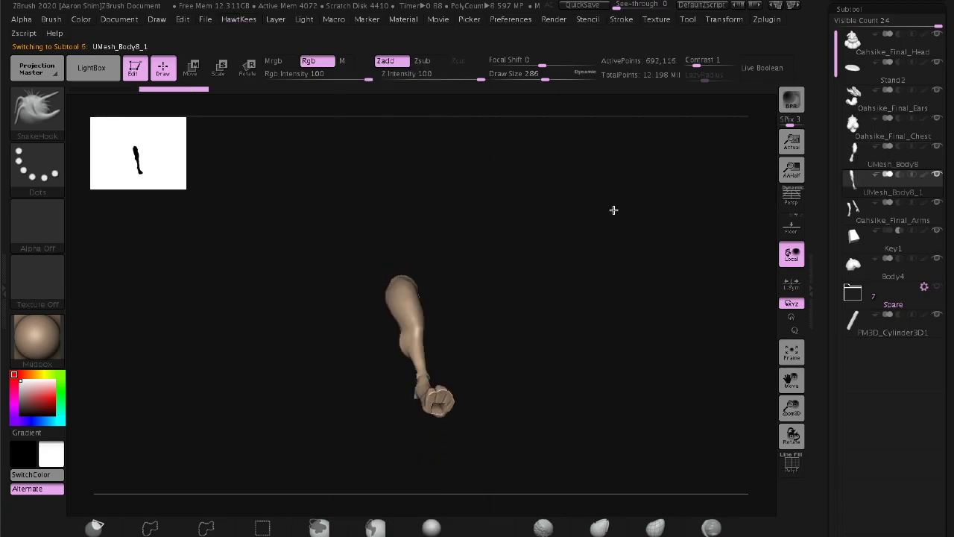
key(g)
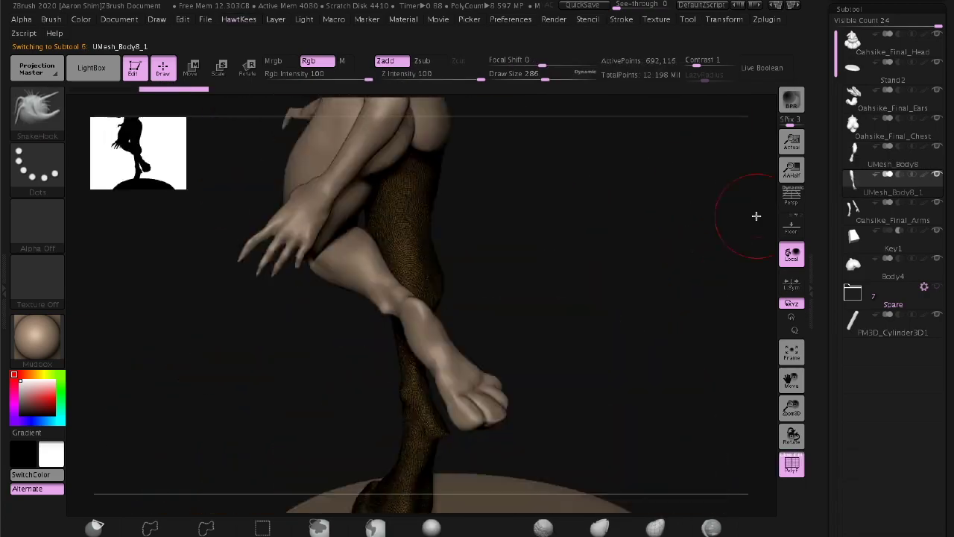
Select the Key1 piece and frame the full figure for moving it
scroll(838, 403, down, 5)
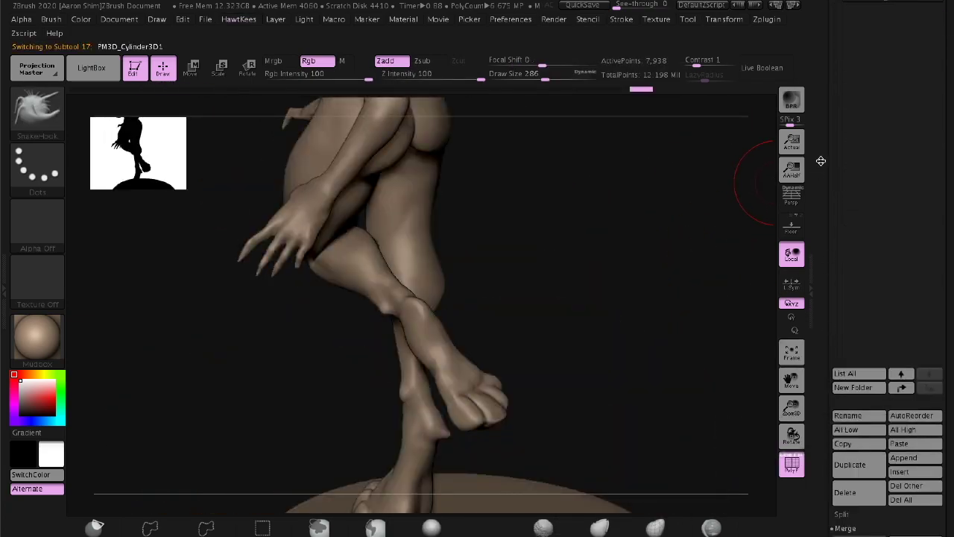
key(f)
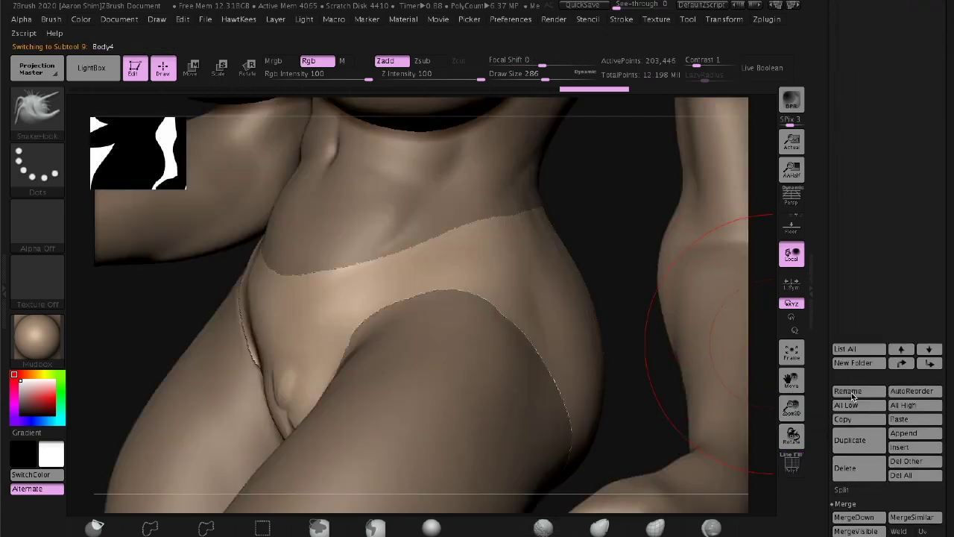
scroll(853, 397, up, 5)
click(892, 76)
key(f)
mouse_move(692, 291)
mouse_down()
mouse_move(627, 308)
mouse_move(668, 395)
mouse_up()
key(w)
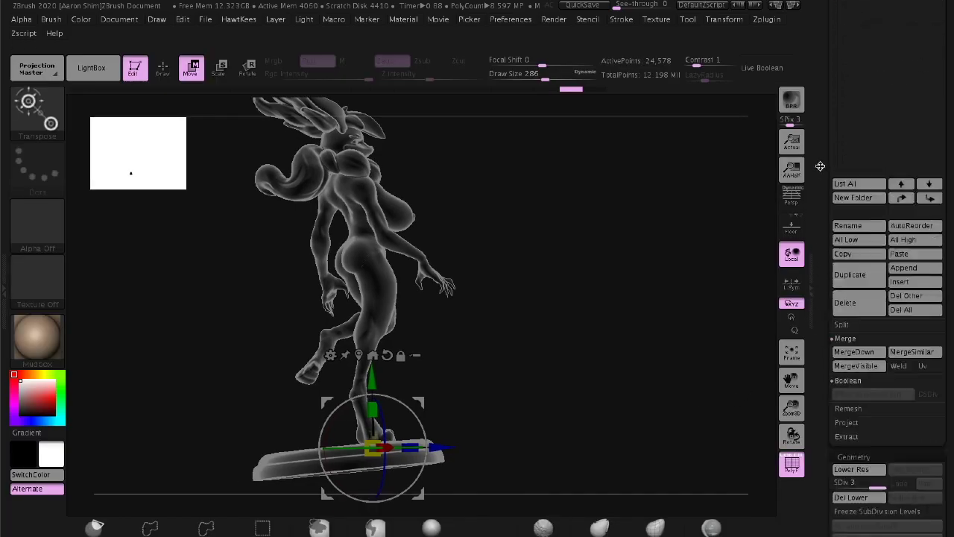
Frame the stand in a side view and check the leg above it
key(f)
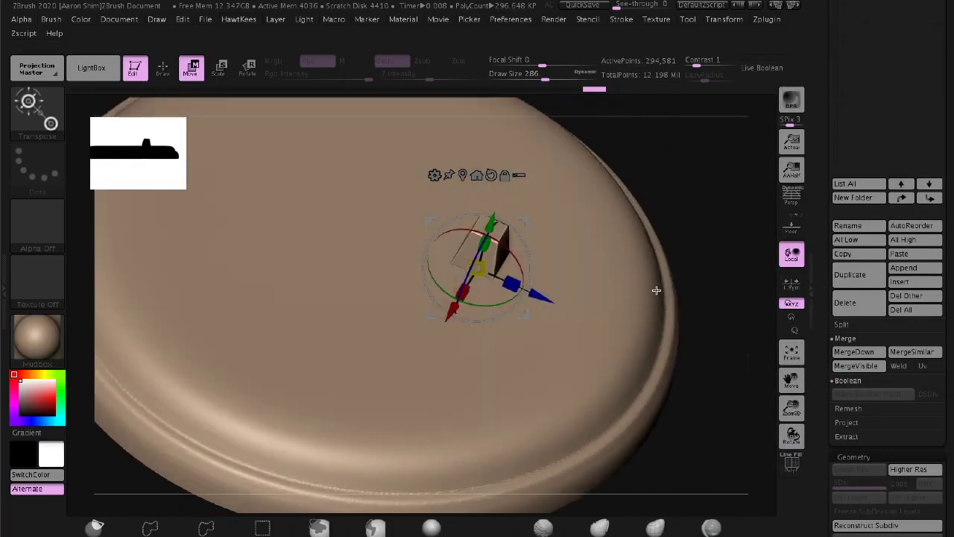
mouse_move(656, 290)
mouse_down()
mouse_move(688, 117)
mouse_move(601, 251)
mouse_move(641, 254)
mouse_up()
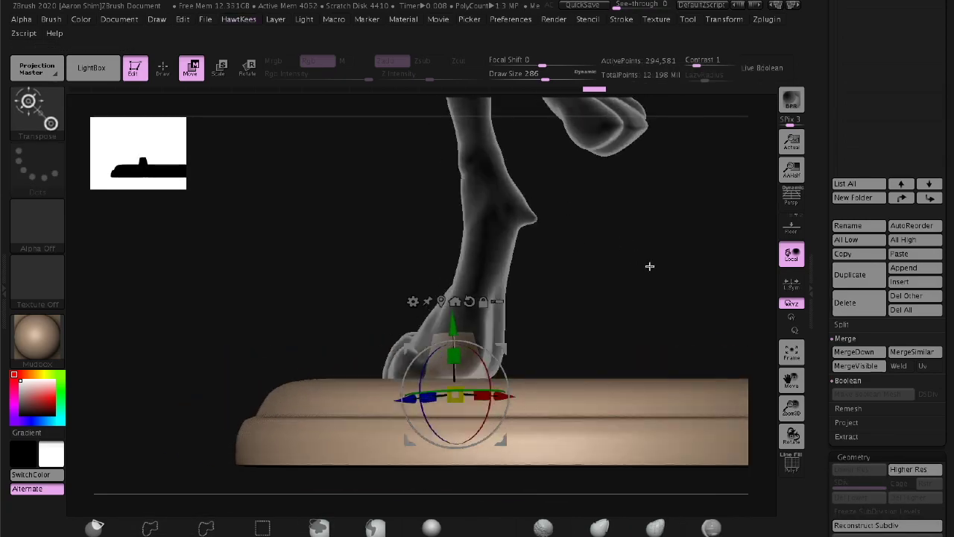
key(shift+f)
alt+drag(624, 246, 649, 323)
key(q)
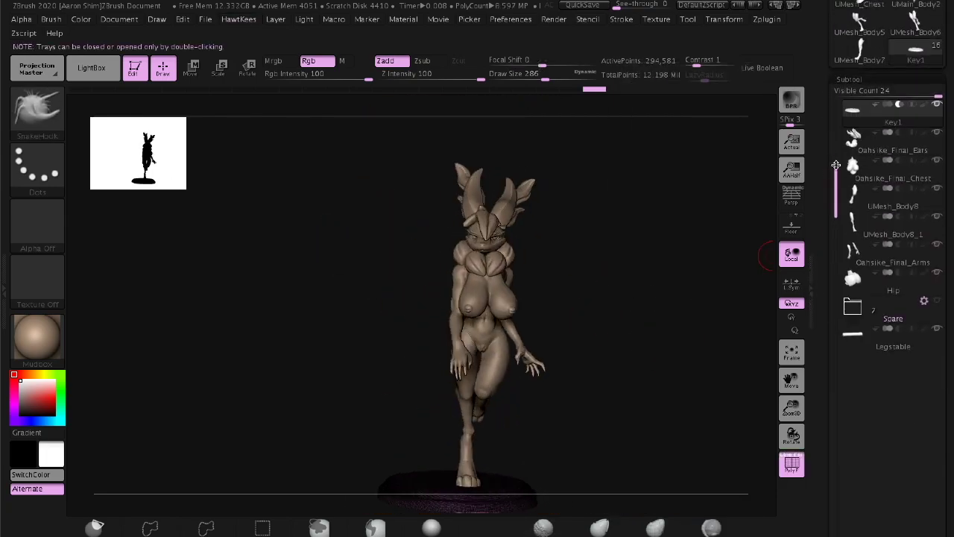
Load the Stand1 model showing the full figure on its base
alt+click(575, 219)
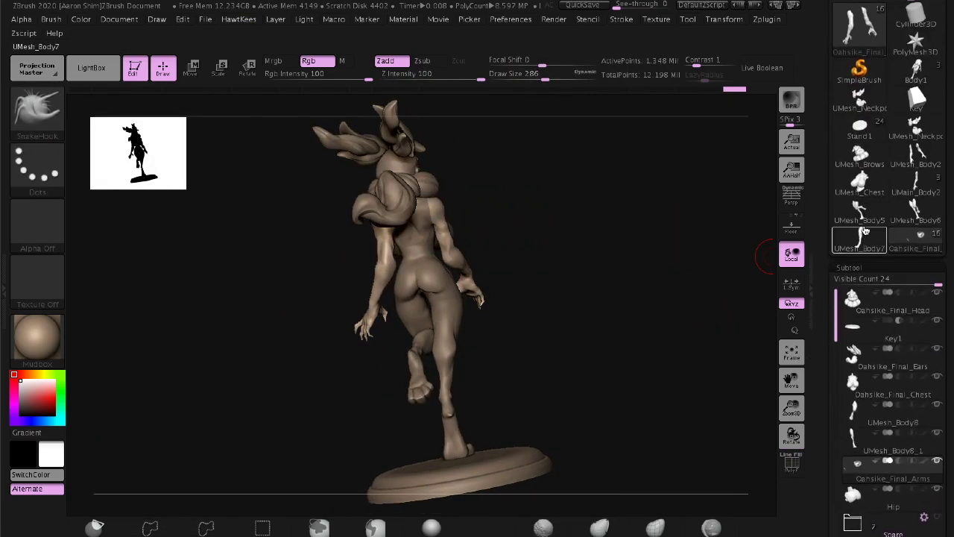
click(864, 232)
click(860, 131)
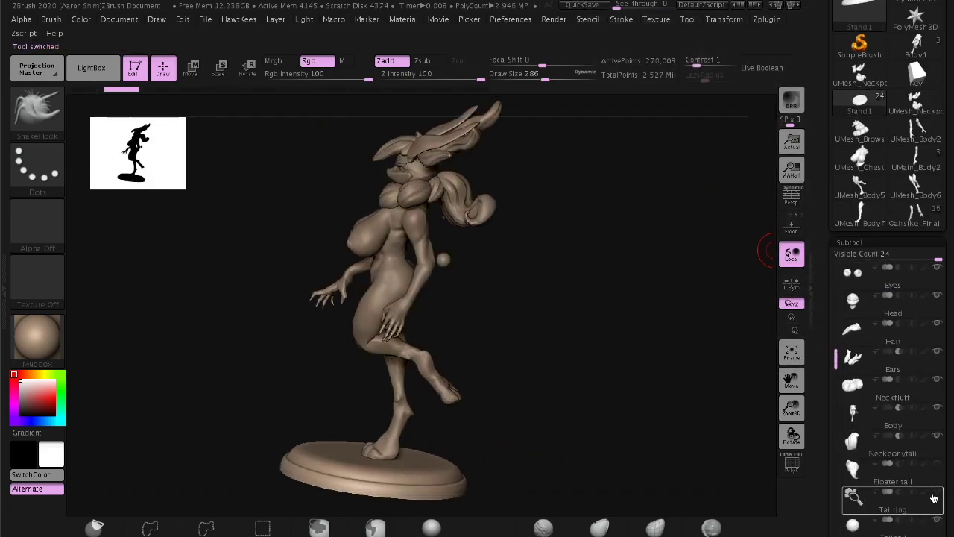
Append the Floater tail, Tailring and Tailball pieces and inspect the rings with PolyF
click(935, 498)
drag(836, 358, 834, 265)
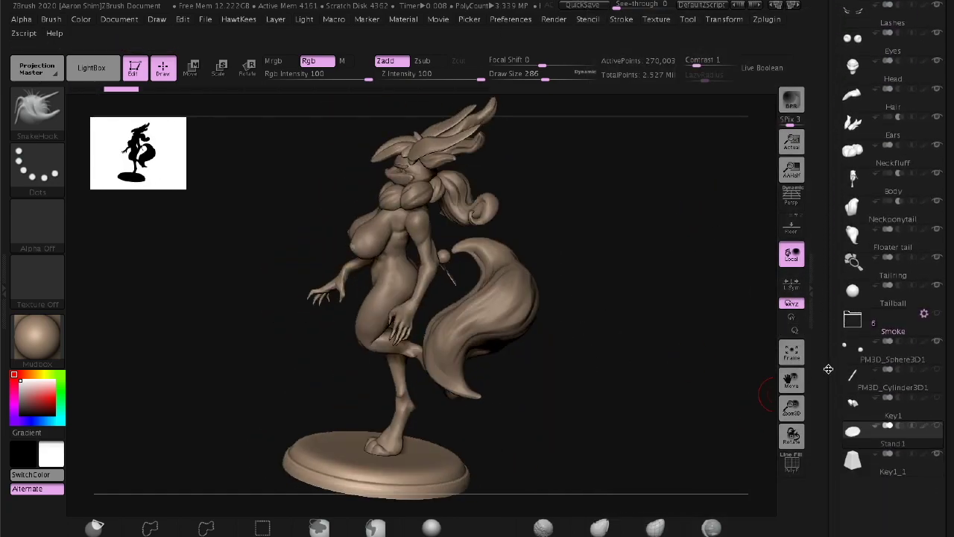
key(shift+f)
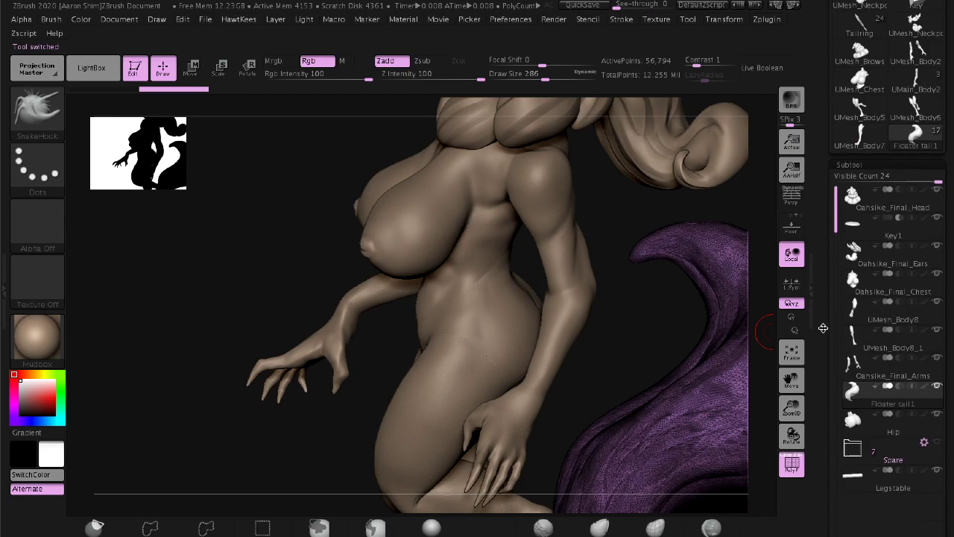
click(904, 289)
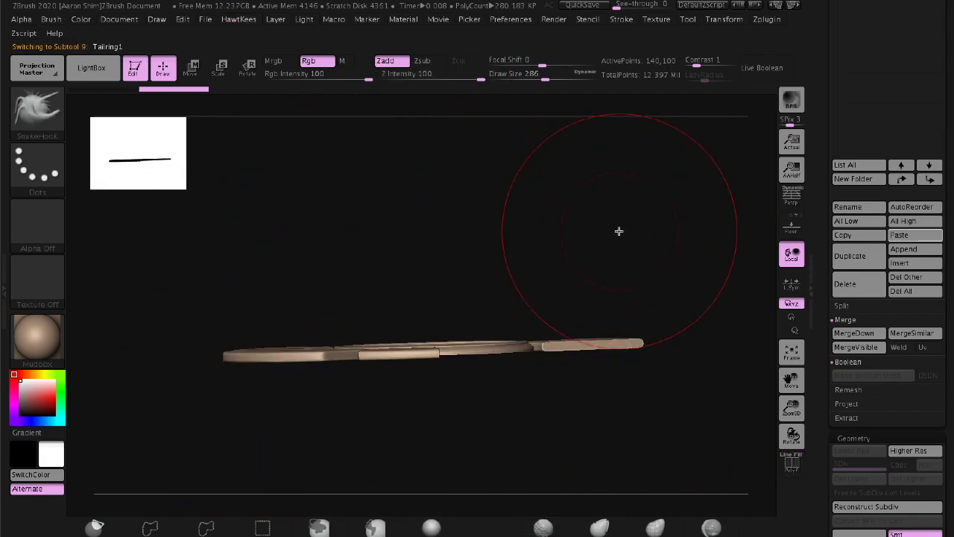
key(shift+f)
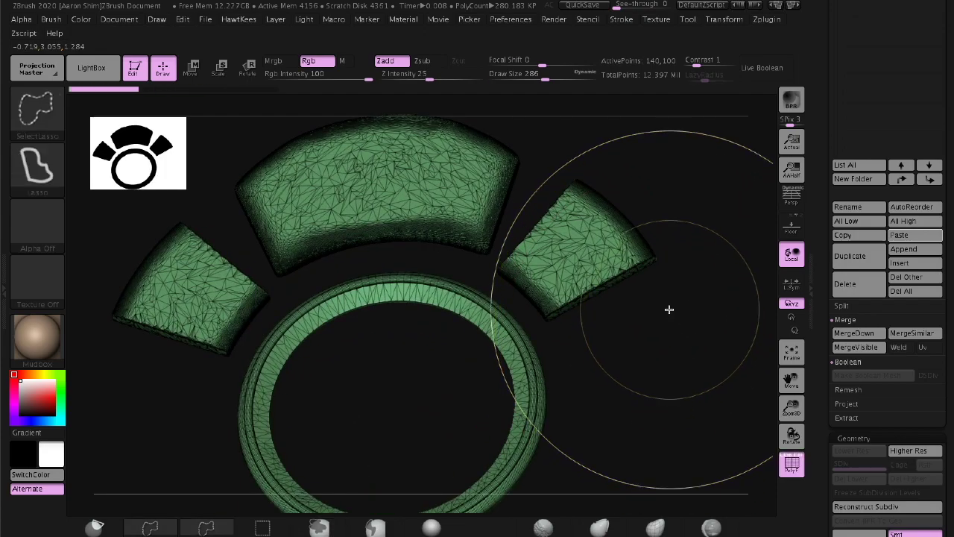
shift+drag(389, 214, 634, 282)
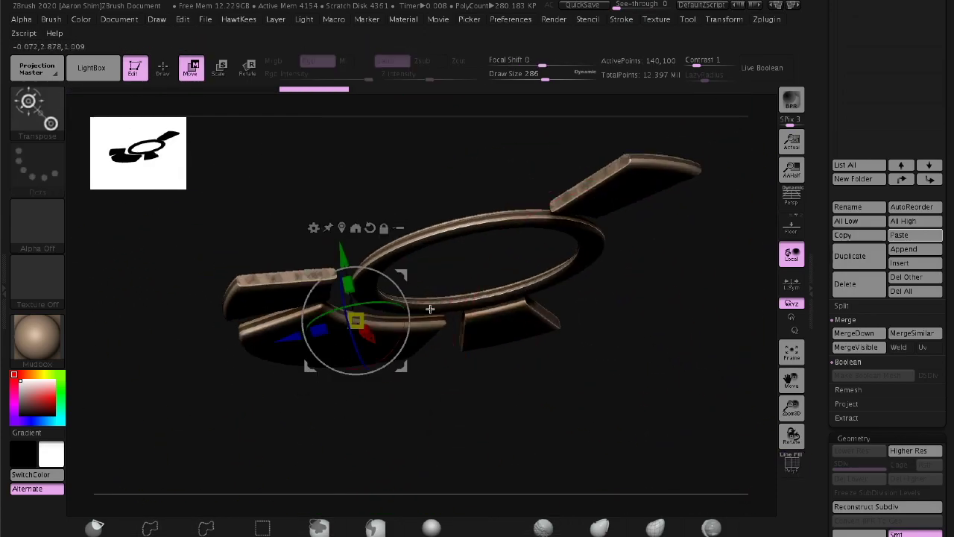
shift+drag(430, 135, 522, 225)
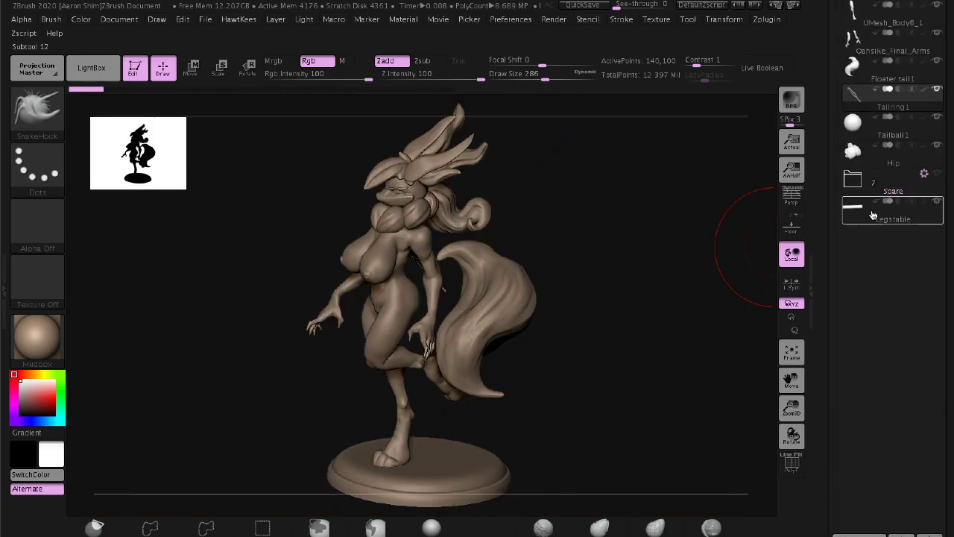
Stretch the duplicated Legstable into a vertical rod under the tail with the Move gizmo
key(w)
drag(730, 269, 659, 281)
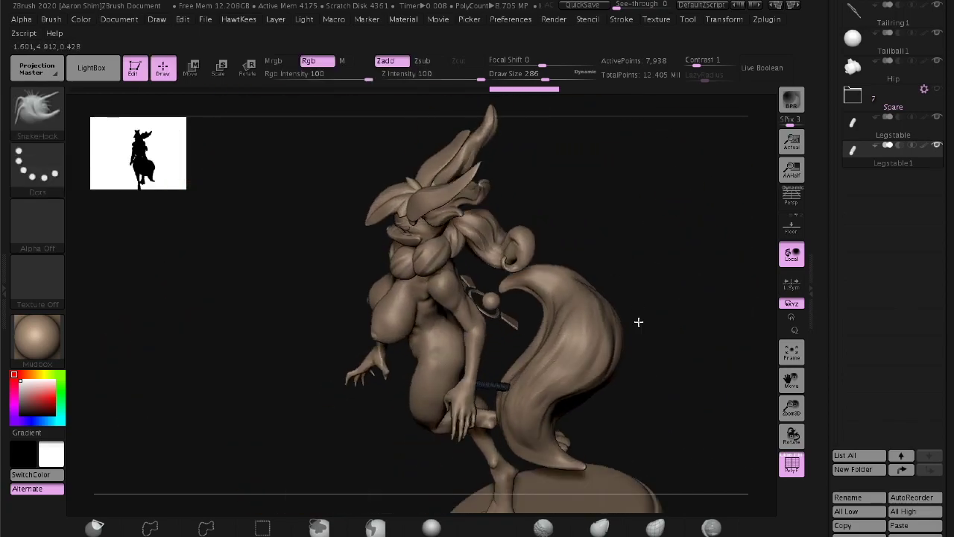
drag(695, 181, 683, 264)
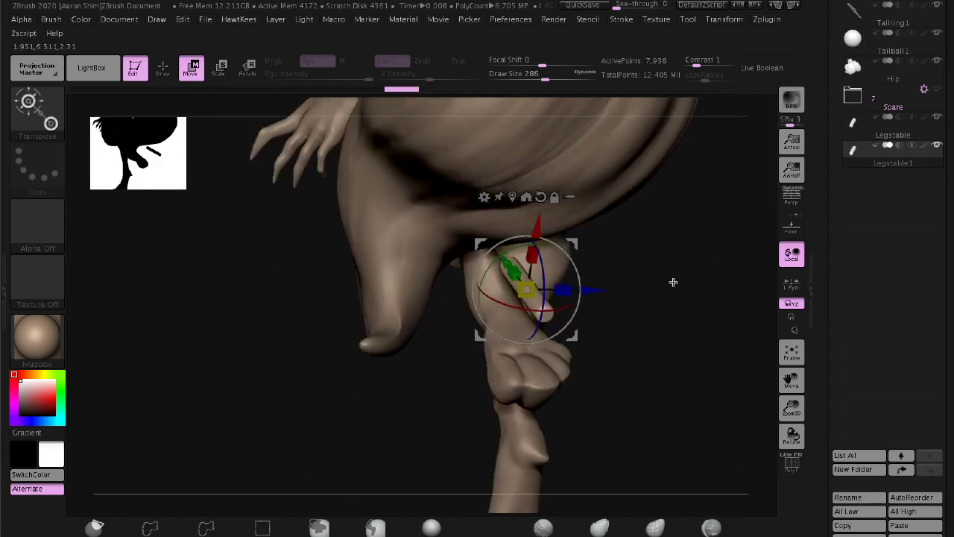
drag(527, 337, 527, 340)
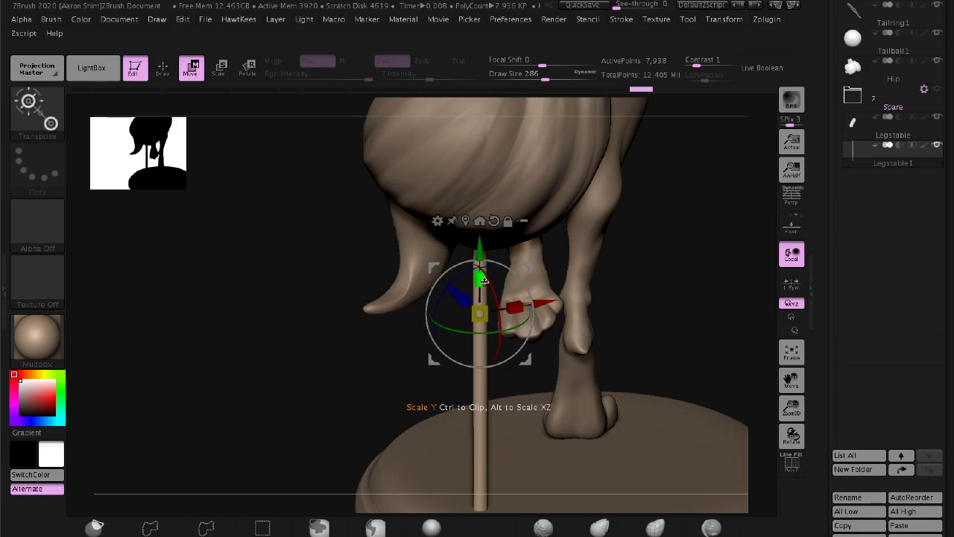
mouse_move(690, 279)
mouse_down()
mouse_move(677, 296)
mouse_move(657, 288)
mouse_up()
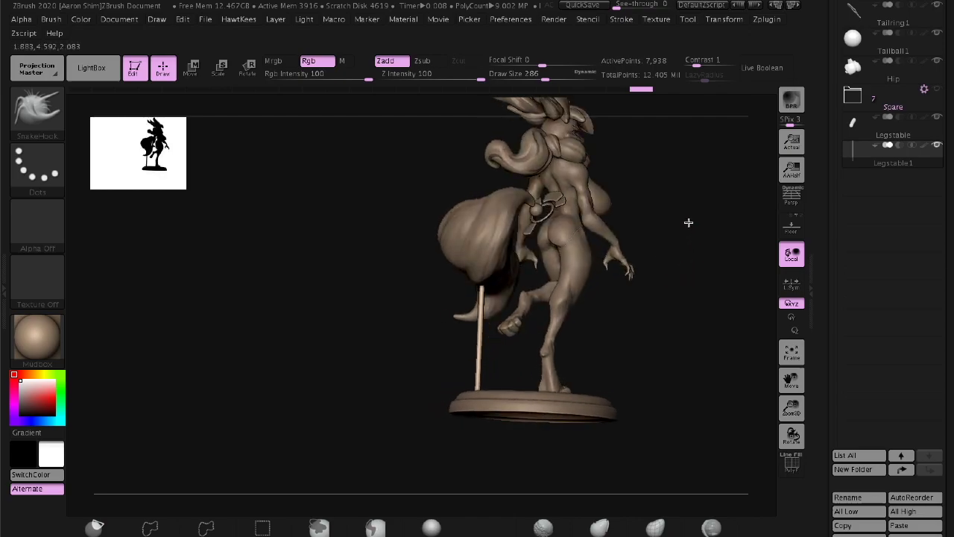
drag(688, 222, 709, 321)
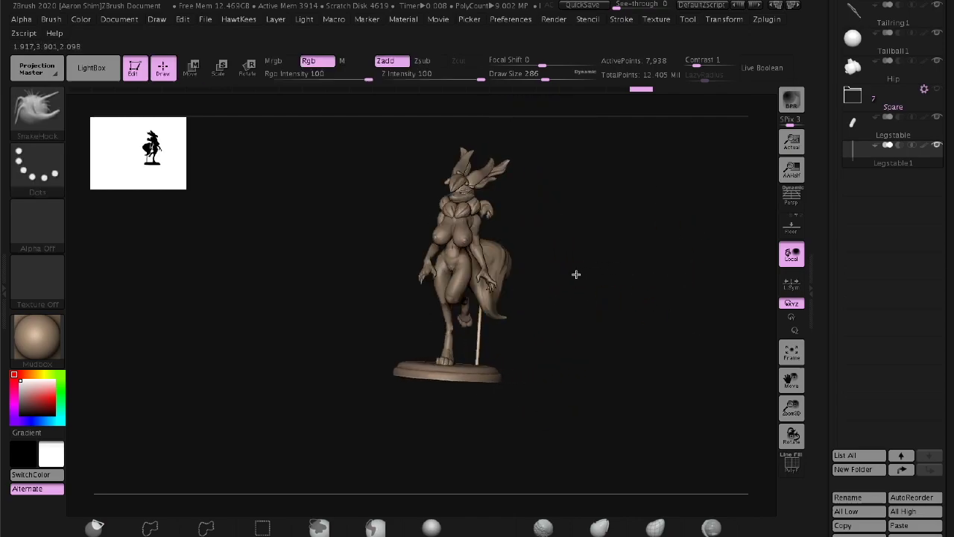
mouse_move(610, 266)
mouse_down()
mouse_move(701, 394)
mouse_move(714, 266)
mouse_move(694, 259)
mouse_move(607, 255)
mouse_move(573, 268)
mouse_move(480, 341)
mouse_move(553, 222)
mouse_move(573, 217)
mouse_move(581, 242)
mouse_up()
alt+click(553, 222)
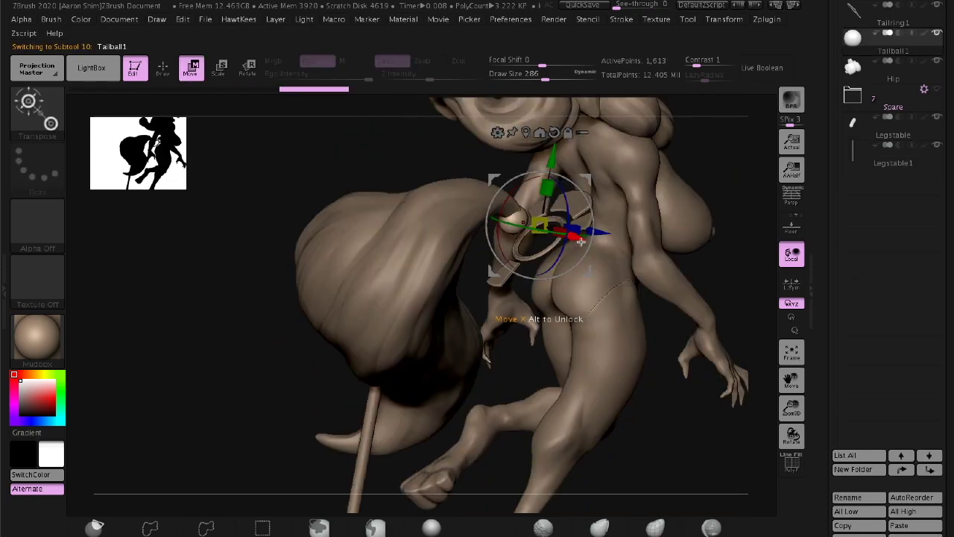
Select the tail ring piece and inspect it against the full figure
drag(722, 263, 561, 225)
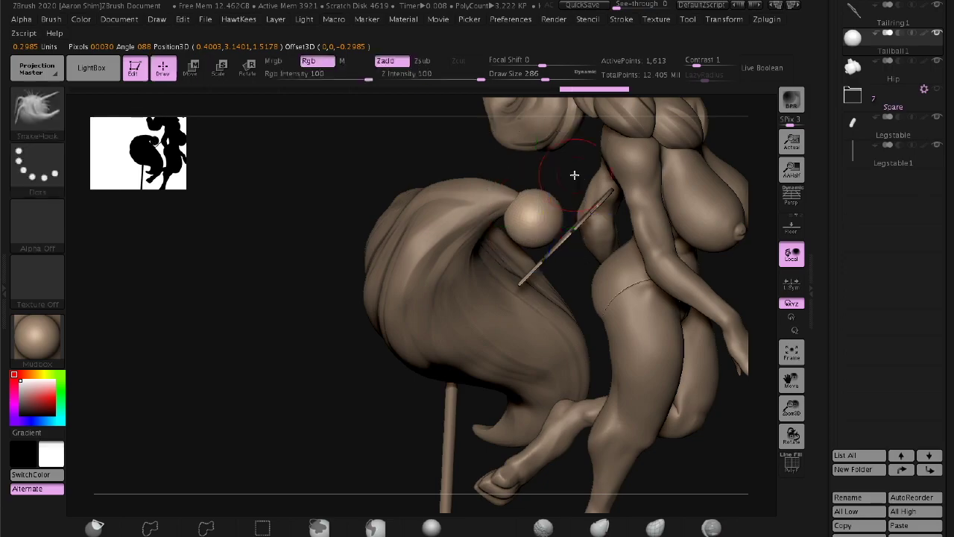
mouse_move(574, 175)
mouse_down()
mouse_move(318, 347)
mouse_move(275, 305)
mouse_move(620, 206)
mouse_move(522, 261)
mouse_up()
key(shift+f)
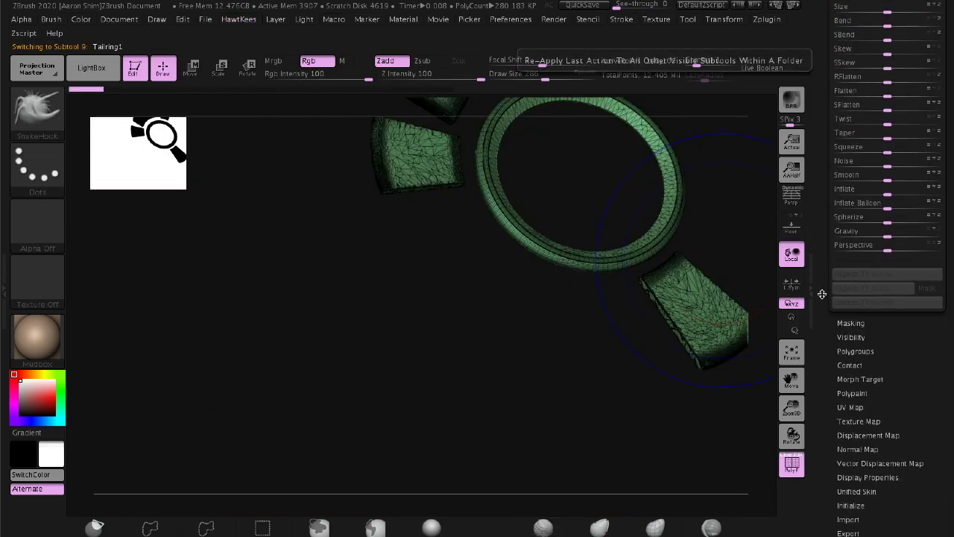
scroll(822, 294, up, 3)
scroll(822, 294, up, 3)
key(shift+f)
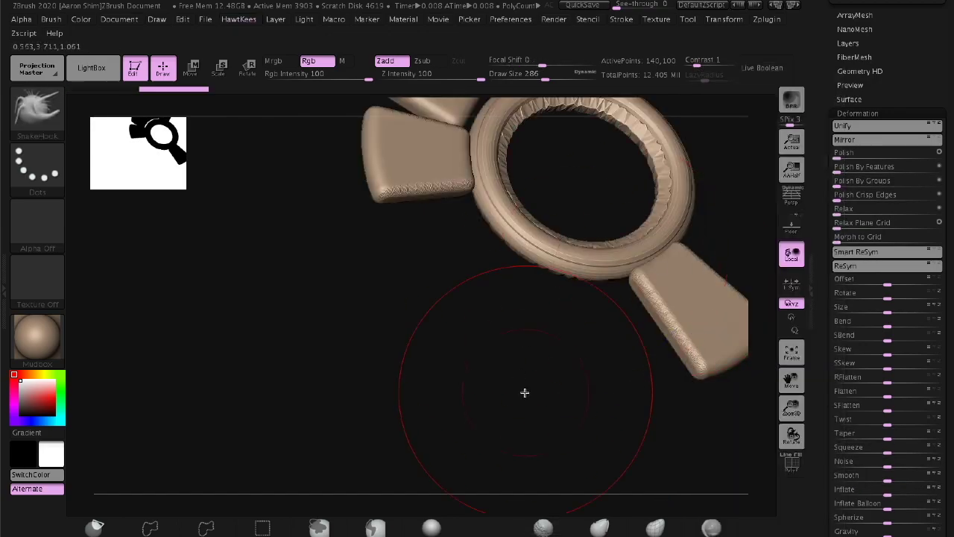
key(f)
key(space)
click(632, 160)
mouse_move(677, 199)
mouse_down()
mouse_move(357, 446)
mouse_move(683, 221)
mouse_move(703, 271)
mouse_move(697, 303)
mouse_move(670, 304)
mouse_move(675, 321)
mouse_move(388, 432)
mouse_up()
key(space)
key(space)
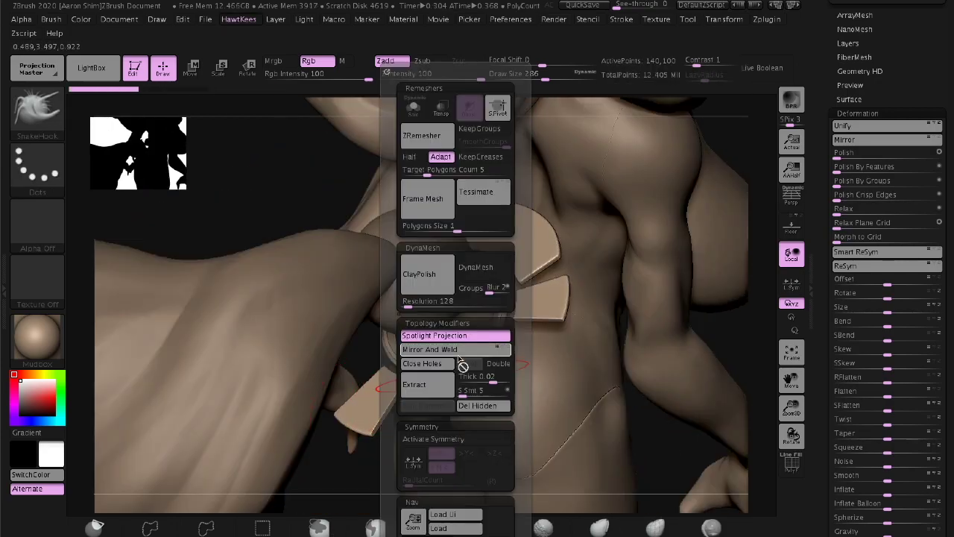
Reshape the tail ring with Deformation sliders and DynaMesh it at resolution 408
drag(737, 330, 852, 362)
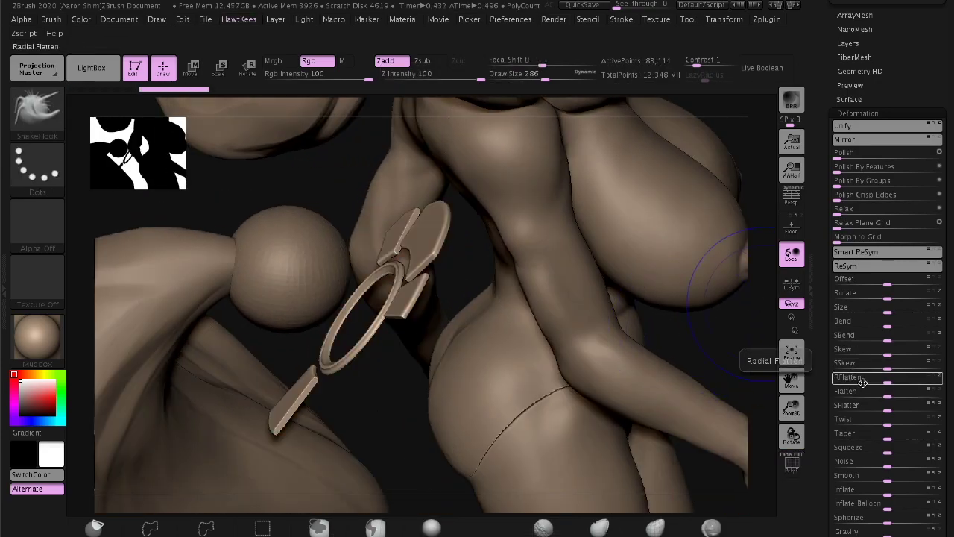
key(f)
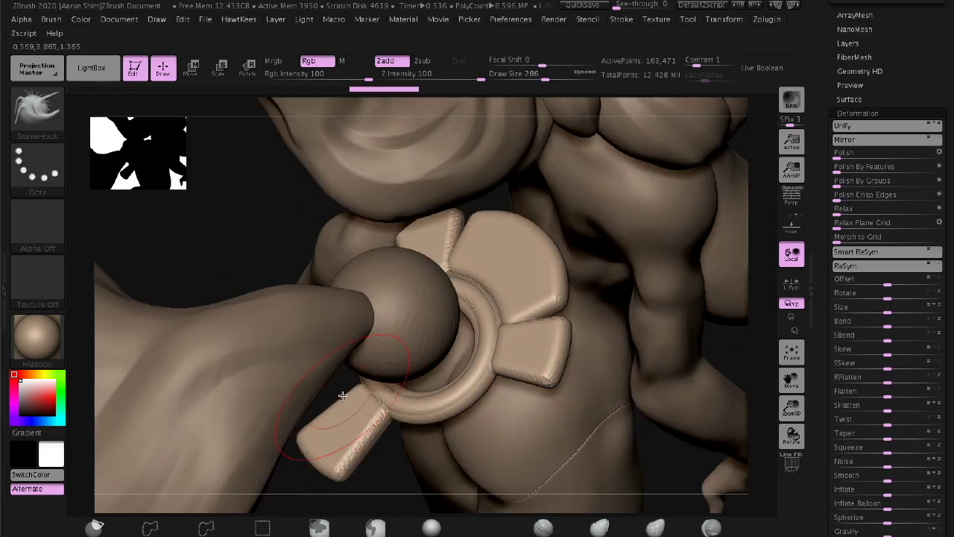
key(shift+f)
key(shift+f)
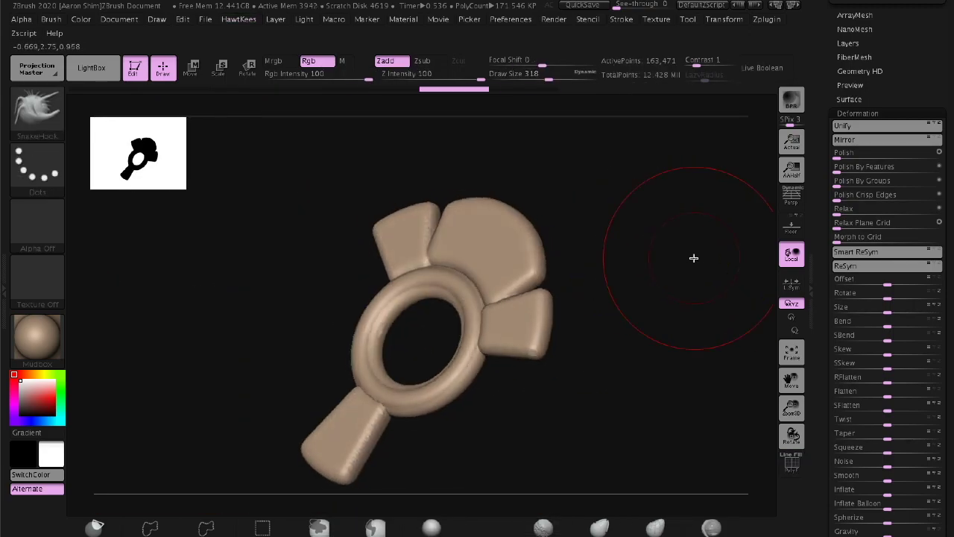
key(space)
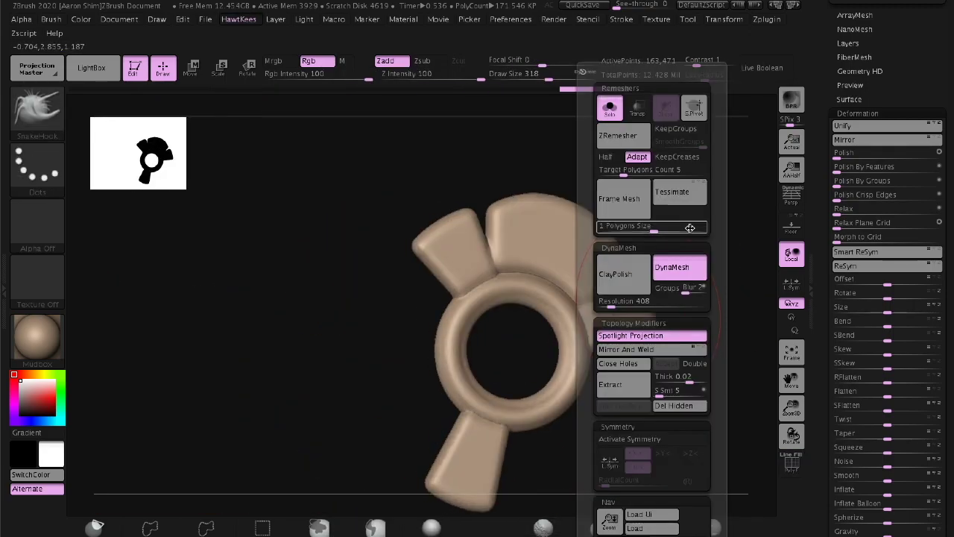
click(613, 108)
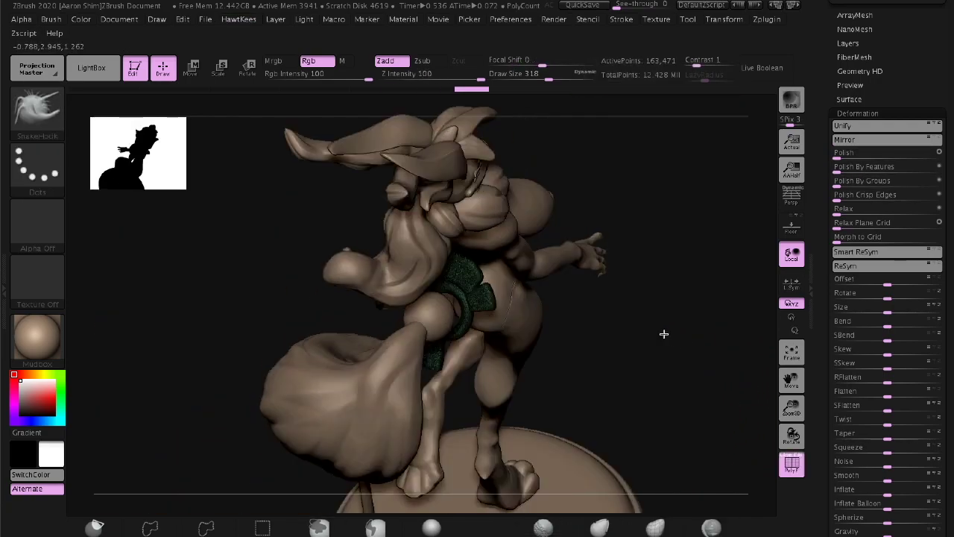
mouse_move(664, 335)
mouse_down()
mouse_move(202, 366)
mouse_move(363, 287)
mouse_up()
Move the tail ring toward the tail tip, checking from front, back and side
key(w)
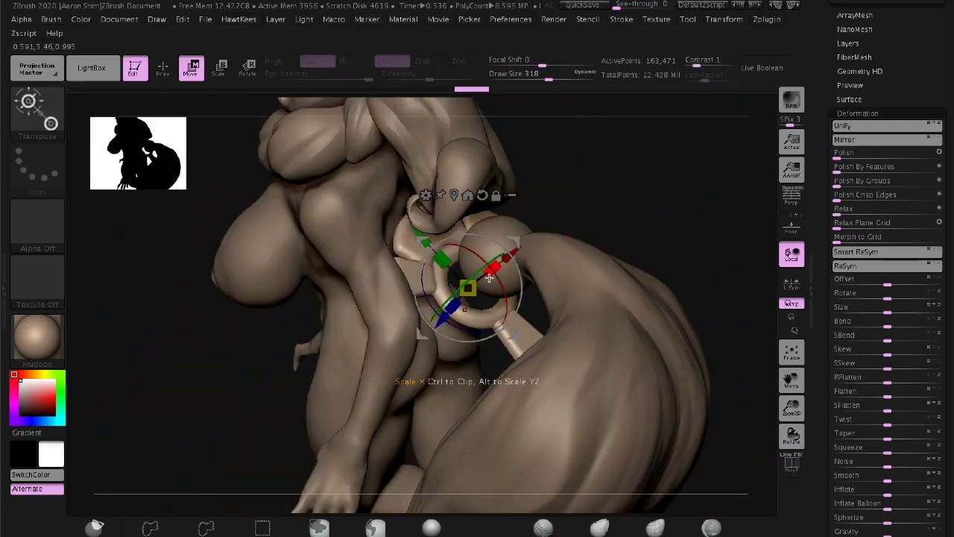
mouse_move(674, 218)
mouse_down()
mouse_move(696, 245)
mouse_move(500, 253)
mouse_up()
key(q)
key(w)
mouse_move(451, 276)
mouse_down()
mouse_move(522, 253)
mouse_move(723, 120)
mouse_up()
key(q)
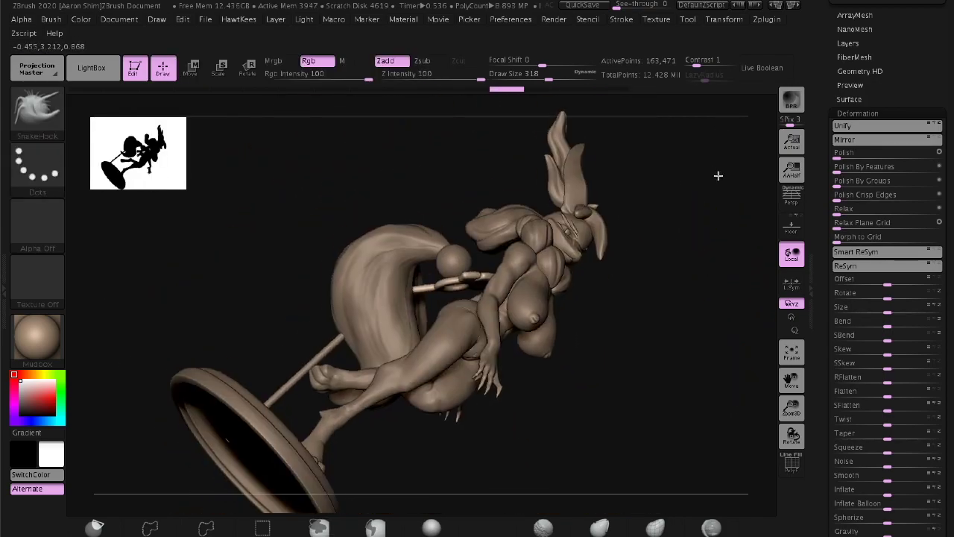
alt+drag(717, 175, 510, 256)
key(w)
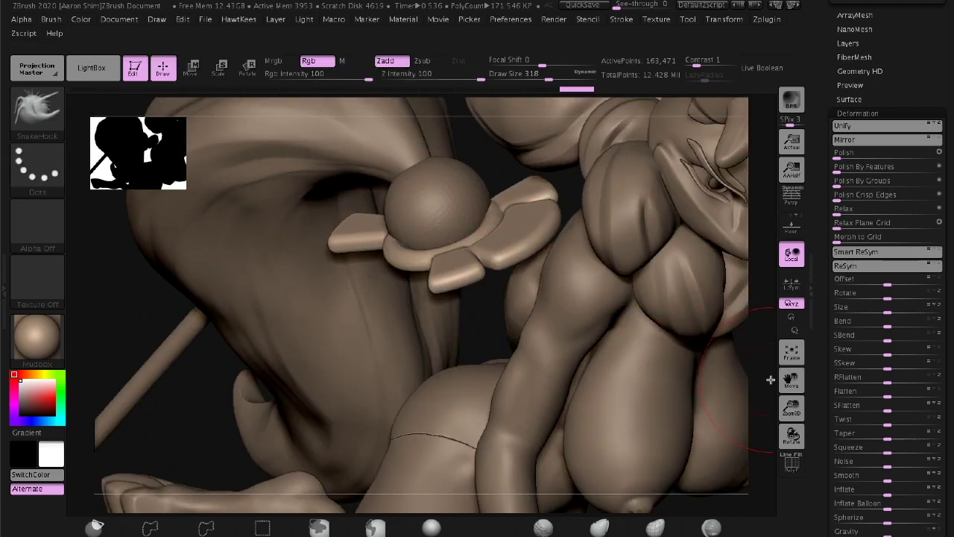
mouse_move(770, 379)
mouse_down()
mouse_move(677, 174)
mouse_move(589, 164)
mouse_up()
key(w)
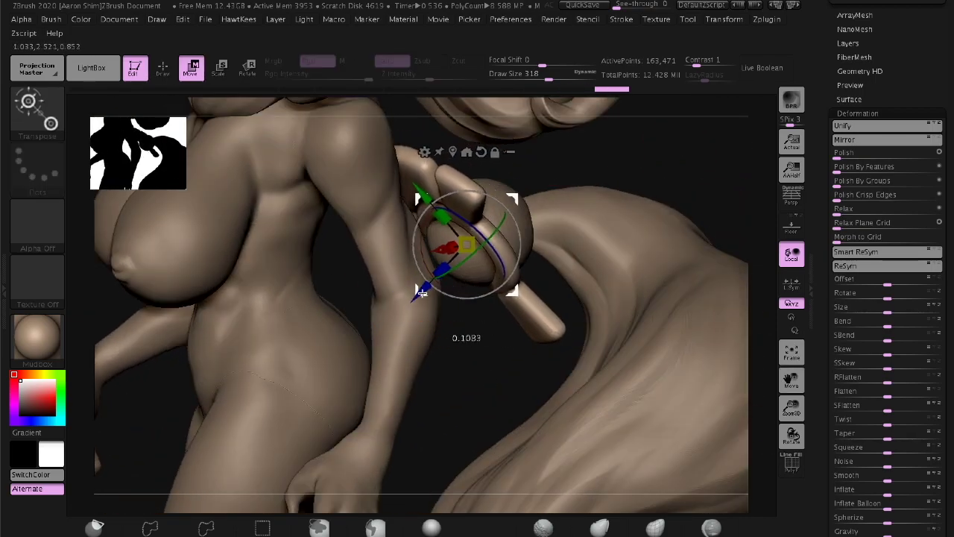
key(q)
mouse_move(666, 186)
mouse_down()
mouse_move(589, 207)
mouse_move(788, 245)
mouse_move(770, 362)
mouse_up()
key(f)
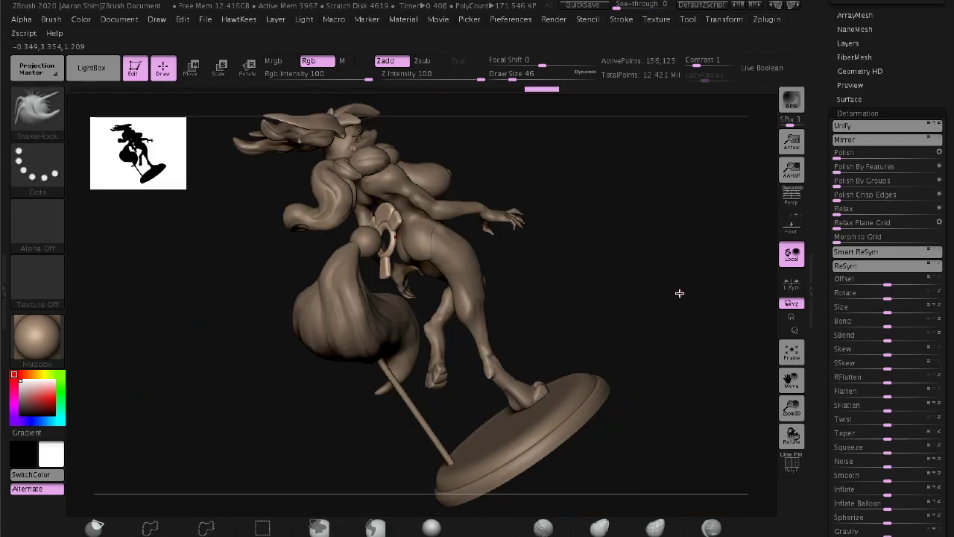
Nudge the tail ring into position around the tail
mouse_move(575, 248)
mouse_down()
mouse_move(449, 324)
mouse_move(396, 298)
mouse_move(392, 266)
mouse_up()
drag(415, 180, 422, 247)
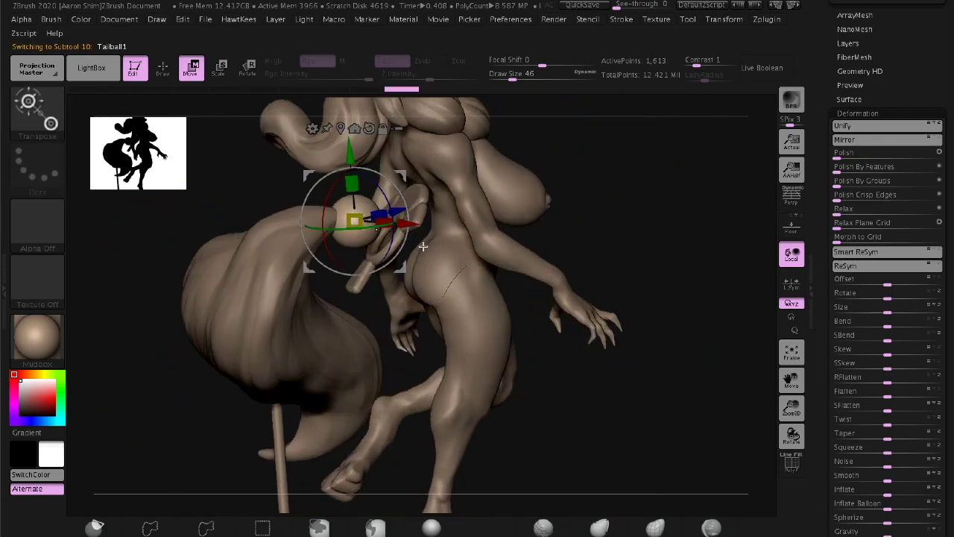
drag(414, 177, 575, 209)
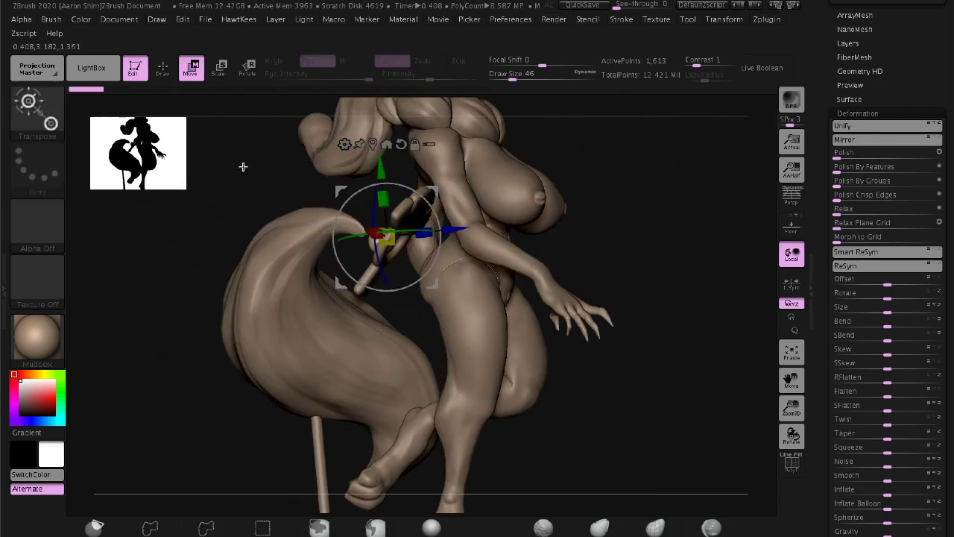
drag(243, 166, 425, 320)
alt+click(426, 320)
drag(681, 440, 426, 323)
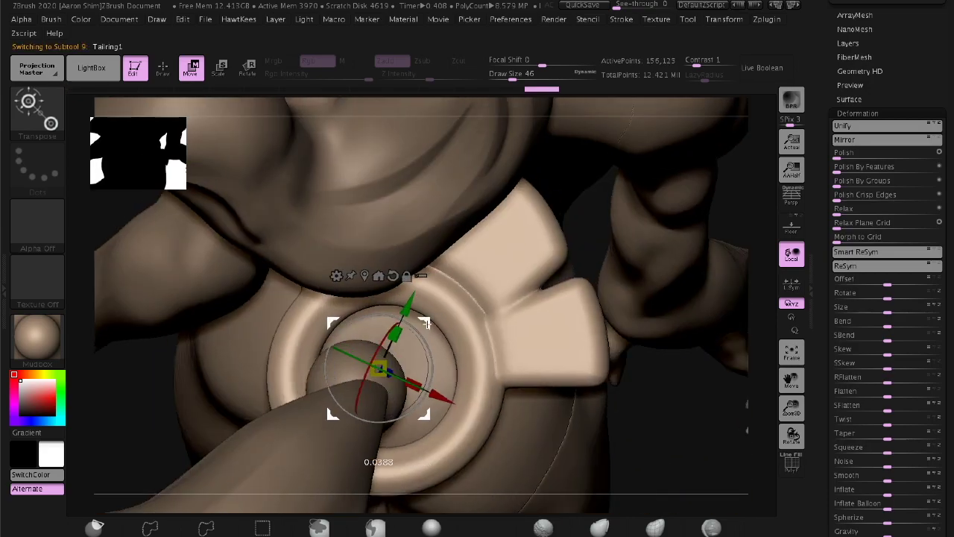
key(q)
key(f)
mouse_move(565, 362)
mouse_down()
mouse_move(246, 266)
mouse_move(523, 257)
mouse_move(566, 223)
mouse_move(610, 145)
mouse_up()
Shift the tail ball onto the tail tip
key(w)
alt+click(524, 256)
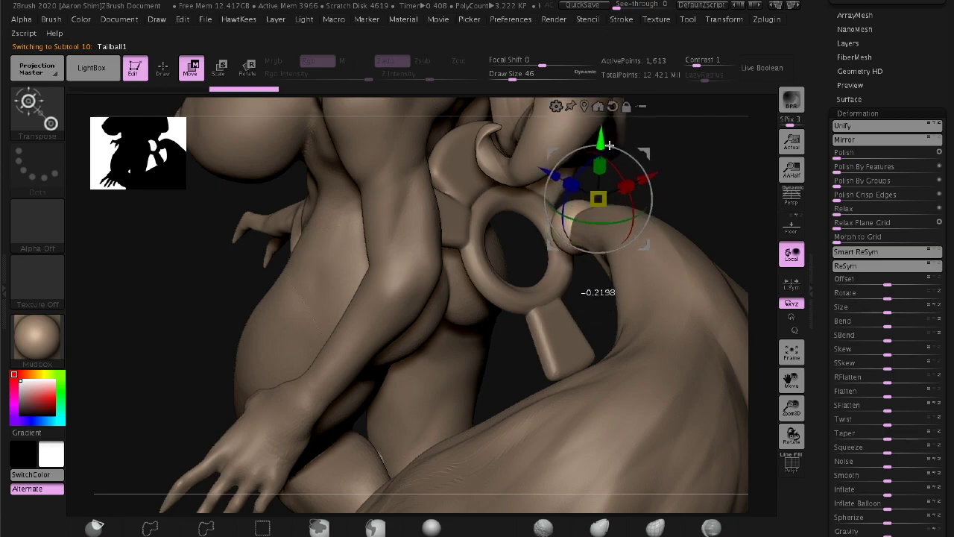
key(q)
drag(715, 149, 527, 217)
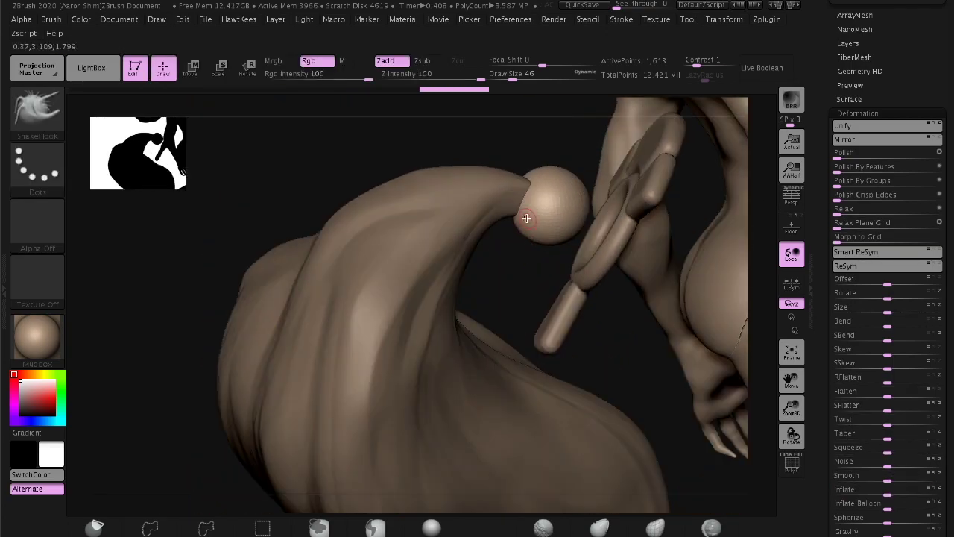
key(f)
mouse_move(539, 404)
mouse_down()
mouse_move(449, 341)
mouse_move(579, 251)
mouse_move(694, 422)
mouse_move(430, 190)
mouse_move(656, 362)
mouse_up()
Adjust the tail ring once more and check the fit from a side view
key(w)
alt+click(657, 236)
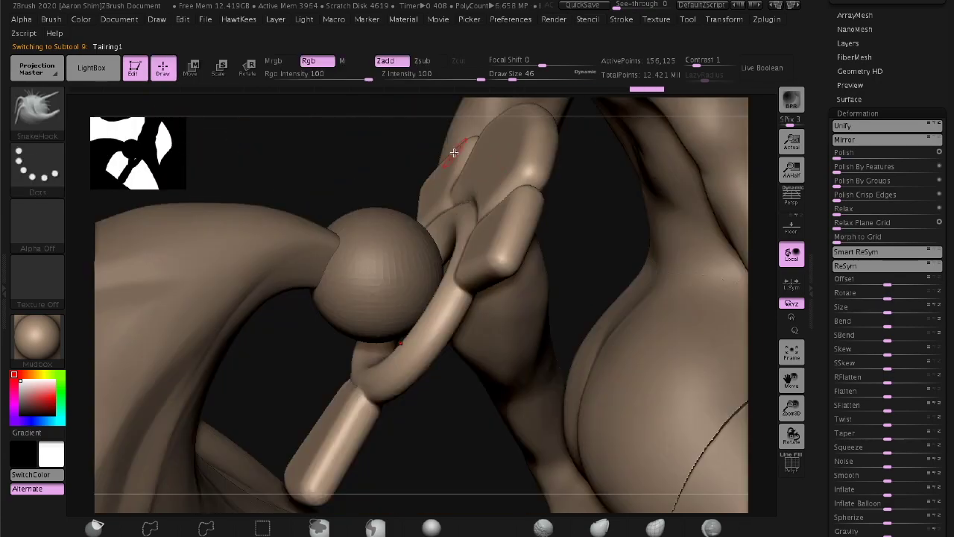
mouse_move(653, 199)
mouse_down()
mouse_move(639, 458)
mouse_move(620, 277)
mouse_move(329, 264)
mouse_move(675, 281)
mouse_move(649, 356)
mouse_up()
key(q)
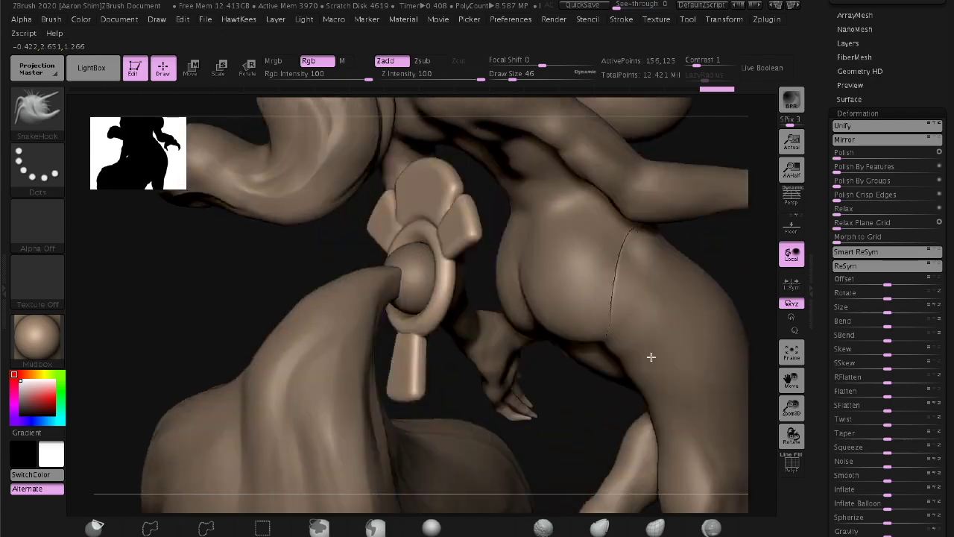
key(w)
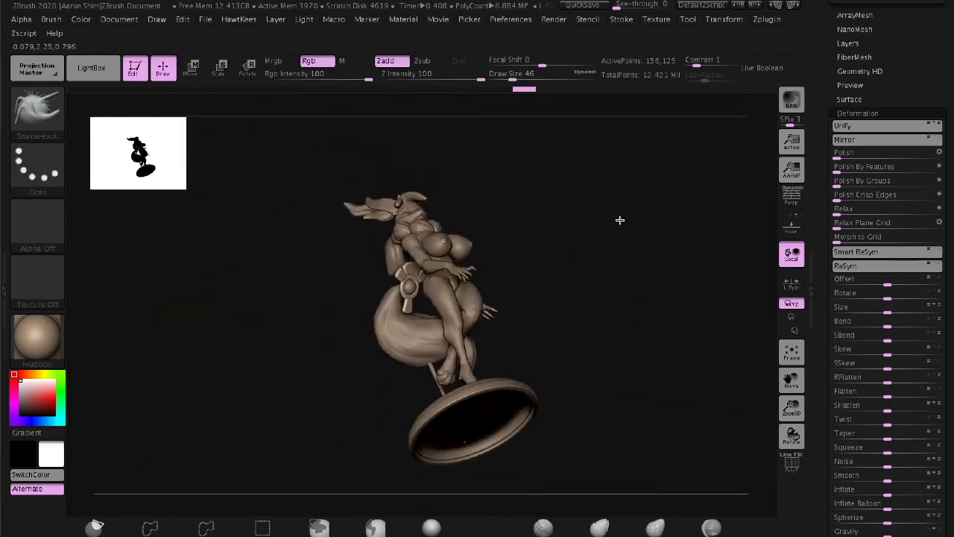
mouse_move(687, 287)
mouse_down()
mouse_move(623, 290)
mouse_move(671, 206)
mouse_move(697, 226)
mouse_up()
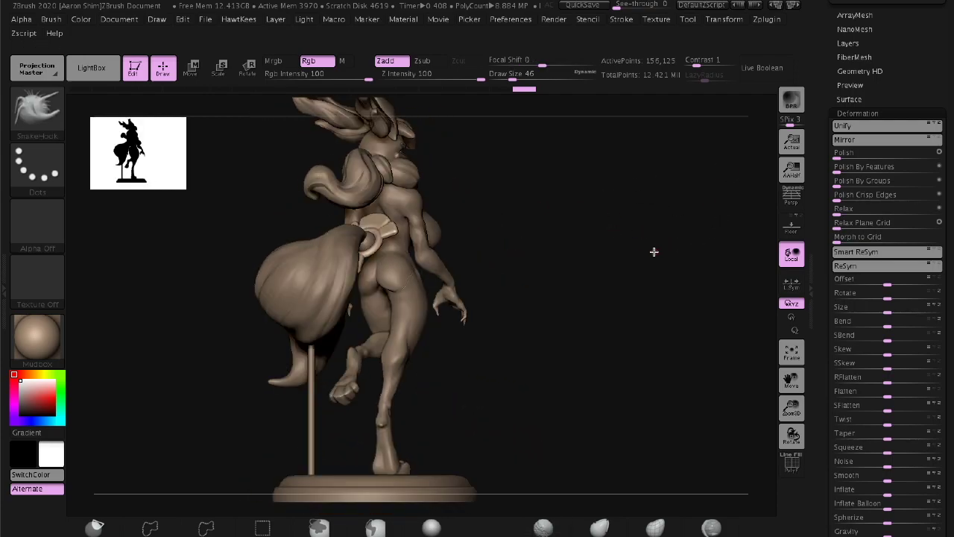
Inspect the tail ring and hip, briefly soloing the support rod before showing all parts again
mouse_move(691, 247)
mouse_down()
mouse_move(681, 186)
mouse_move(656, 231)
mouse_move(670, 225)
mouse_up()
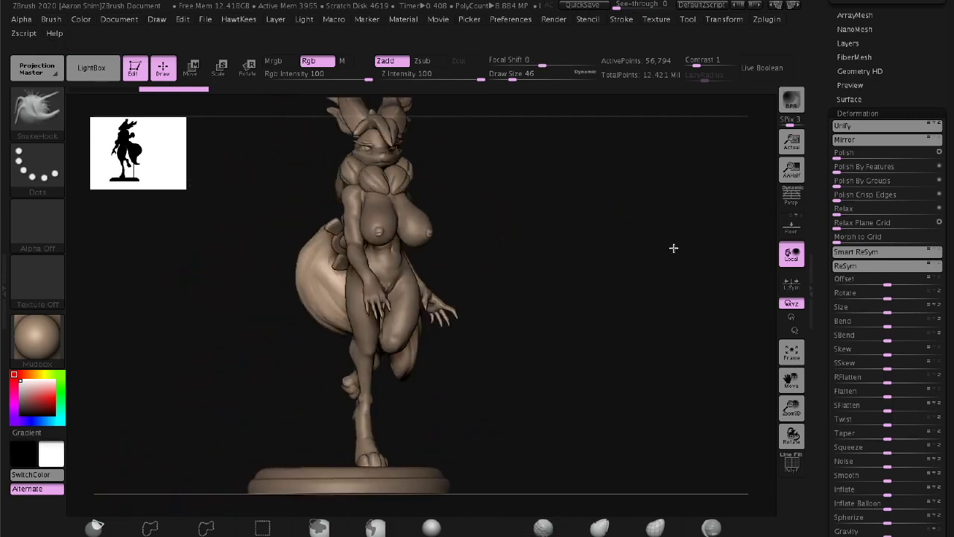
mouse_move(726, 252)
mouse_down()
mouse_move(681, 214)
mouse_move(671, 217)
mouse_move(680, 207)
mouse_move(660, 273)
mouse_move(701, 256)
mouse_move(526, 261)
mouse_move(714, 286)
mouse_move(719, 257)
mouse_move(388, 366)
mouse_up()
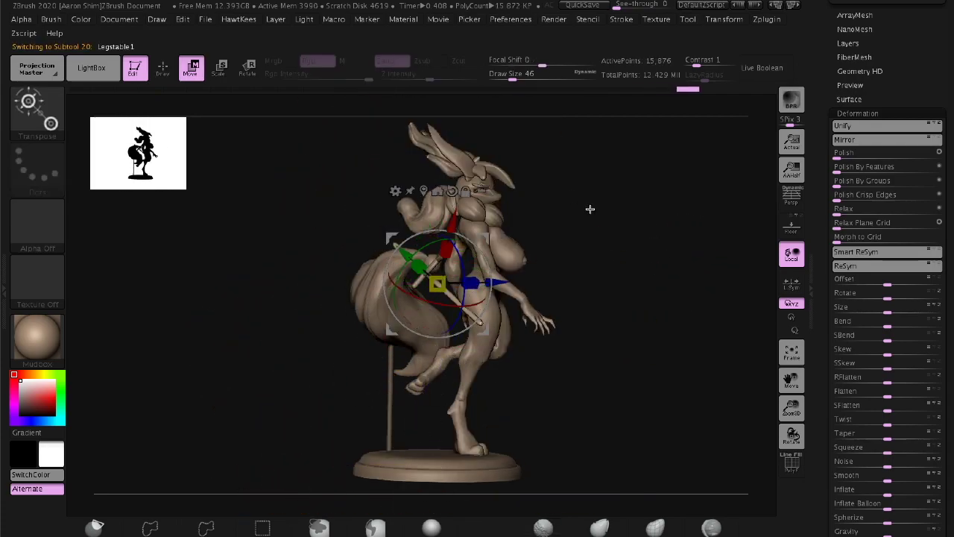
drag(646, 348, 544, 352)
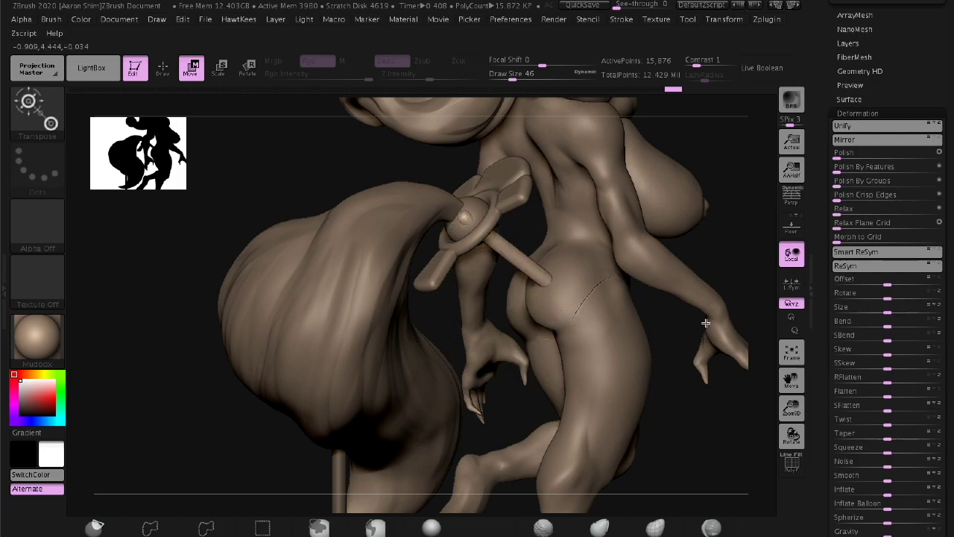
drag(706, 322, 657, 225)
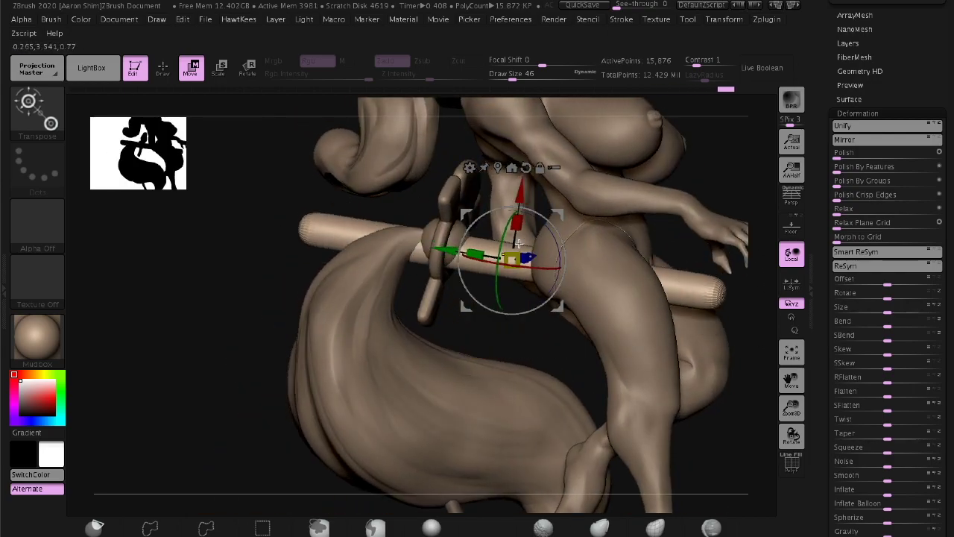
mouse_move(582, 205)
mouse_down()
mouse_move(671, 281)
mouse_move(533, 295)
mouse_move(728, 277)
mouse_move(496, 158)
mouse_up()
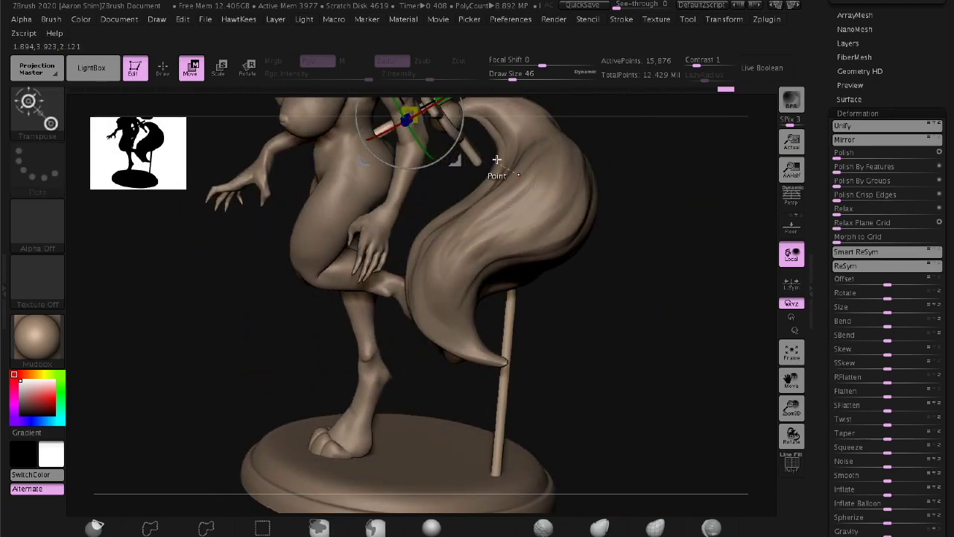
click(514, 108)
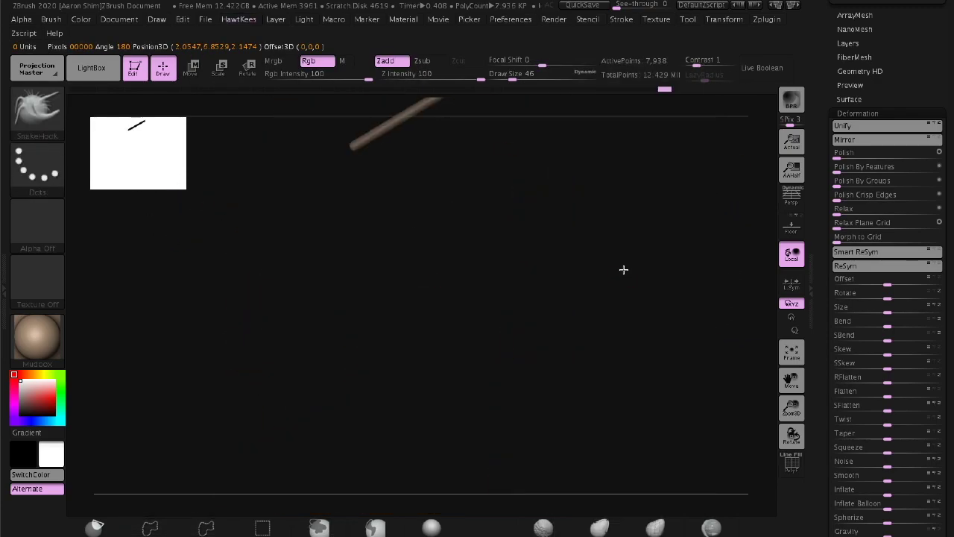
click(515, 108)
Reframe the figure and make the support rod the active subtool in transform mode
key(w)
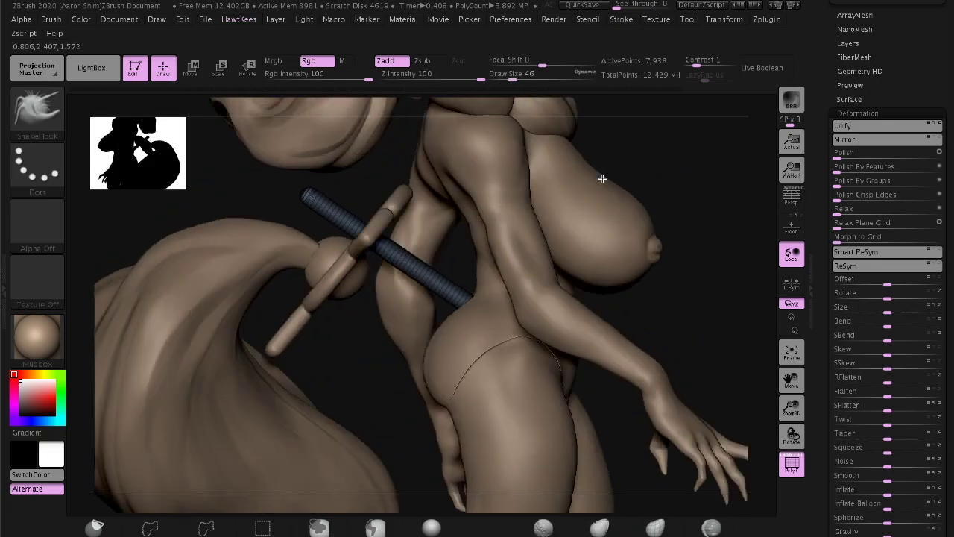
drag(477, 298, 403, 259)
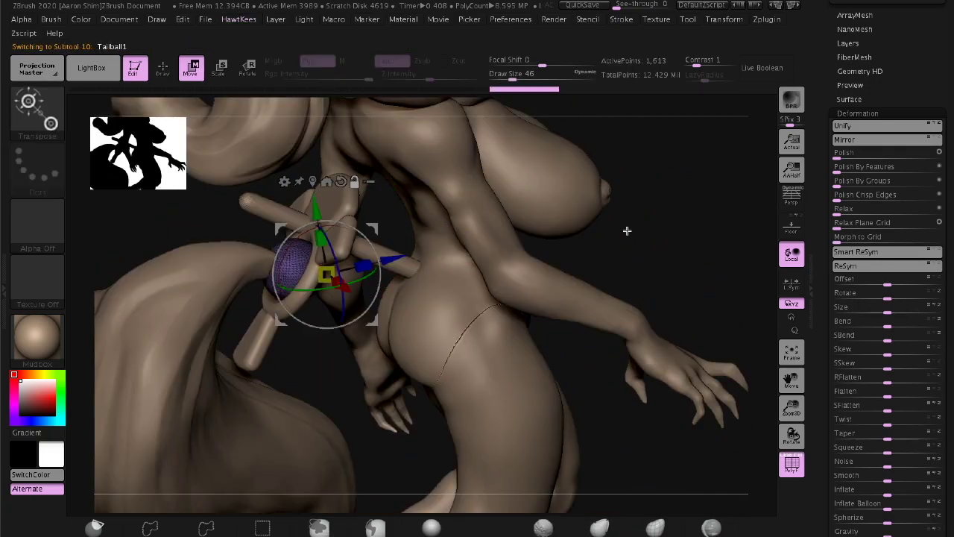
key(q)
key(f)
mouse_move(666, 222)
mouse_down()
mouse_move(571, 253)
mouse_move(627, 251)
mouse_move(628, 233)
mouse_move(466, 288)
mouse_up()
key(w)
alt+click(446, 284)
key(super+Tab)
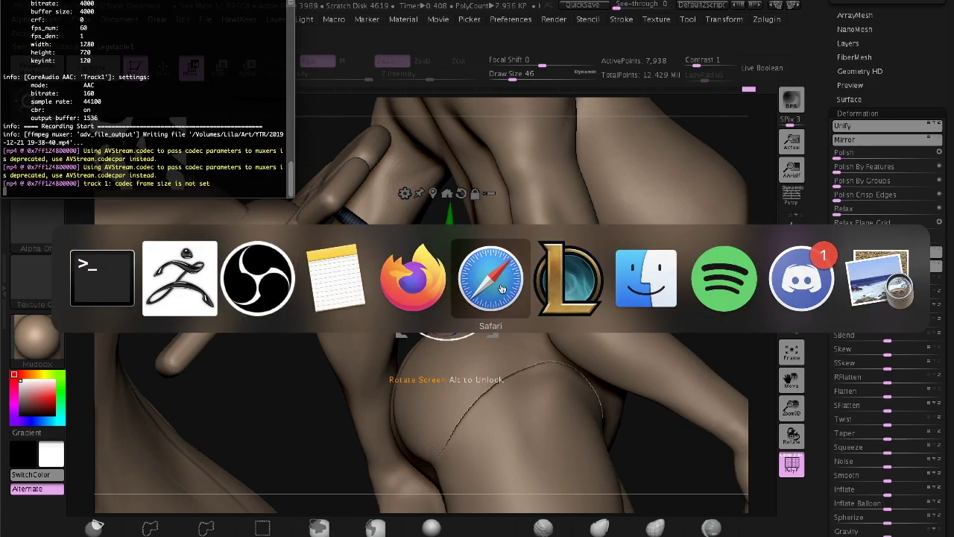
key(super+Tab)
click(257, 278)
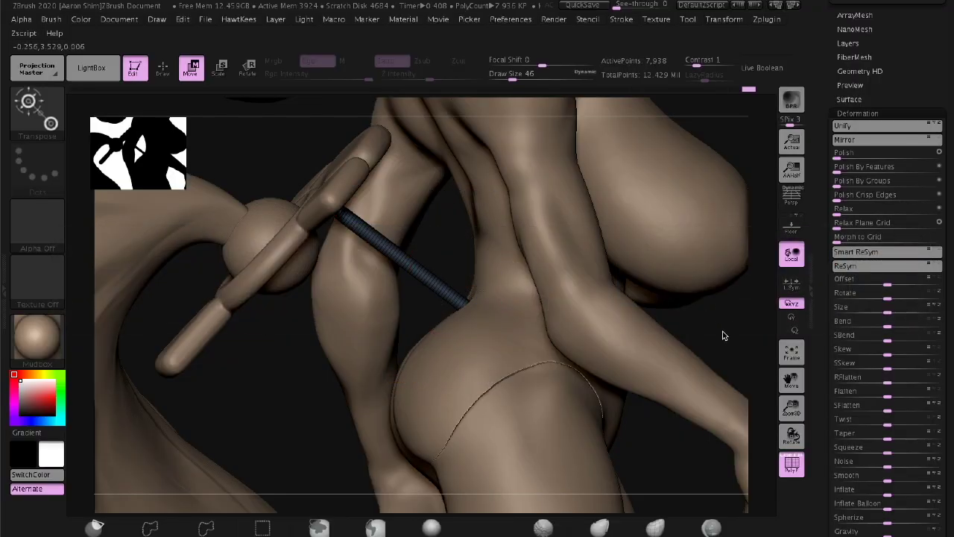
Orbit around the hip and threaded rod to check how it pins the tail ring
mouse_move(711, 296)
mouse_down()
mouse_move(482, 267)
mouse_move(424, 318)
mouse_move(292, 333)
mouse_move(276, 370)
mouse_move(488, 281)
mouse_up()
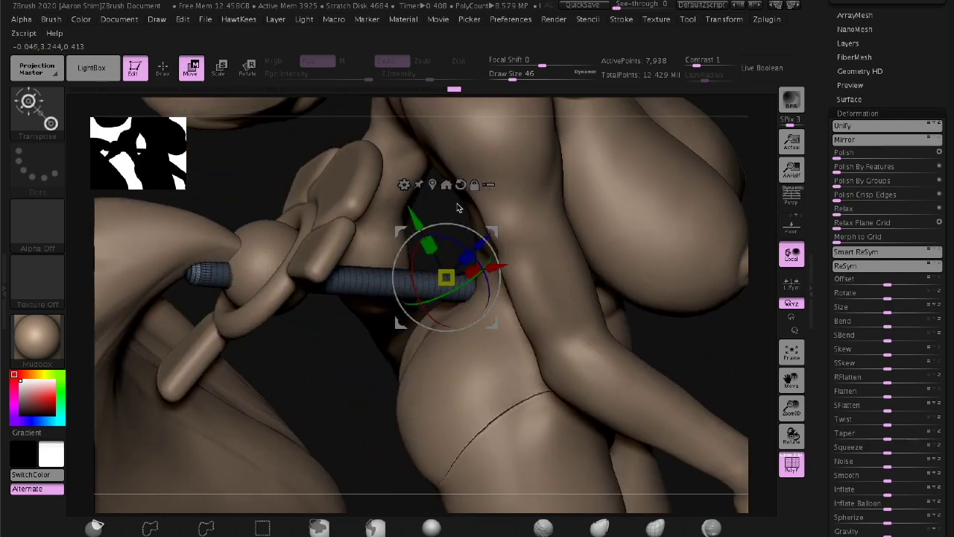
right_drag(357, 358, 707, 296)
key(q)
key(f)
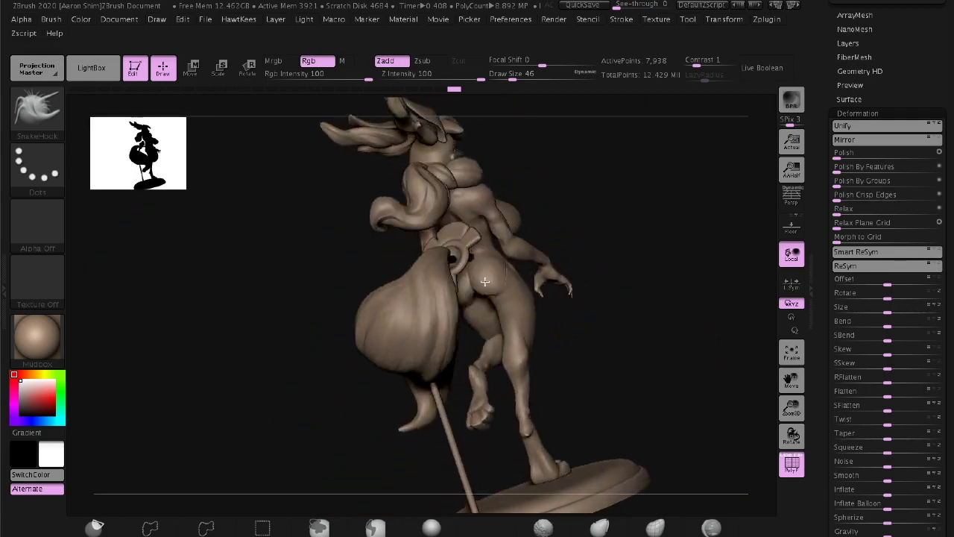
key(w)
ctrl+right_drag(534, 274, 439, 267)
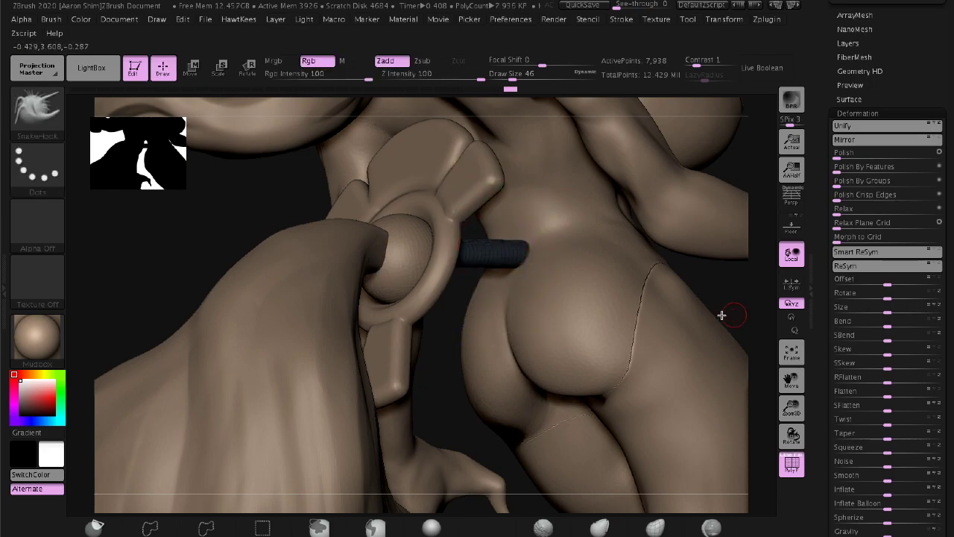
key(w)
mouse_move(722, 316)
right_down()
mouse_move(426, 368)
mouse_move(445, 334)
mouse_move(573, 234)
right_up()
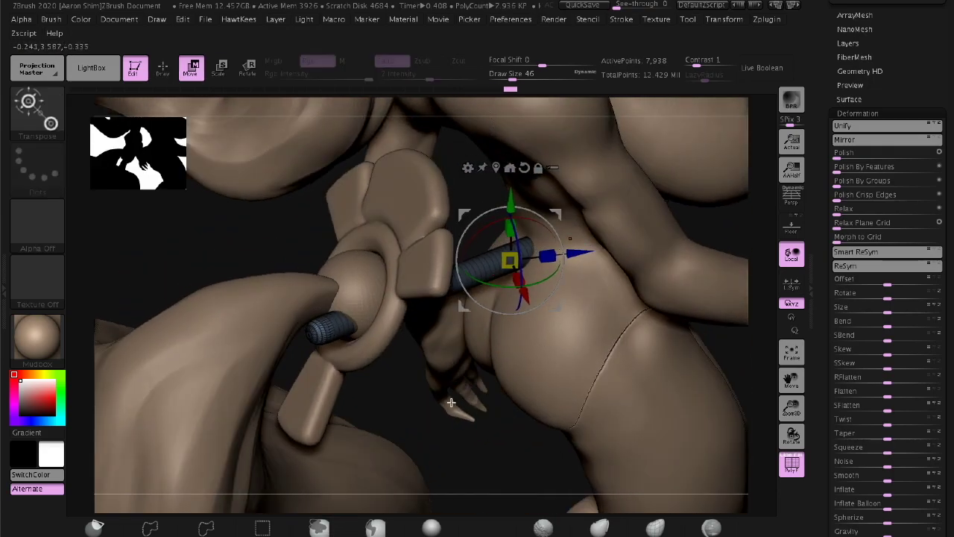
right_drag(451, 403, 516, 274)
mouse_move(422, 322)
right_down()
mouse_move(465, 341)
mouse_move(392, 347)
right_up()
Hide all but the threaded rod with a selection brush, then unhide everything and frame the figure in Draw mode
key(b)
key(t)
key(i)
click(394, 366)
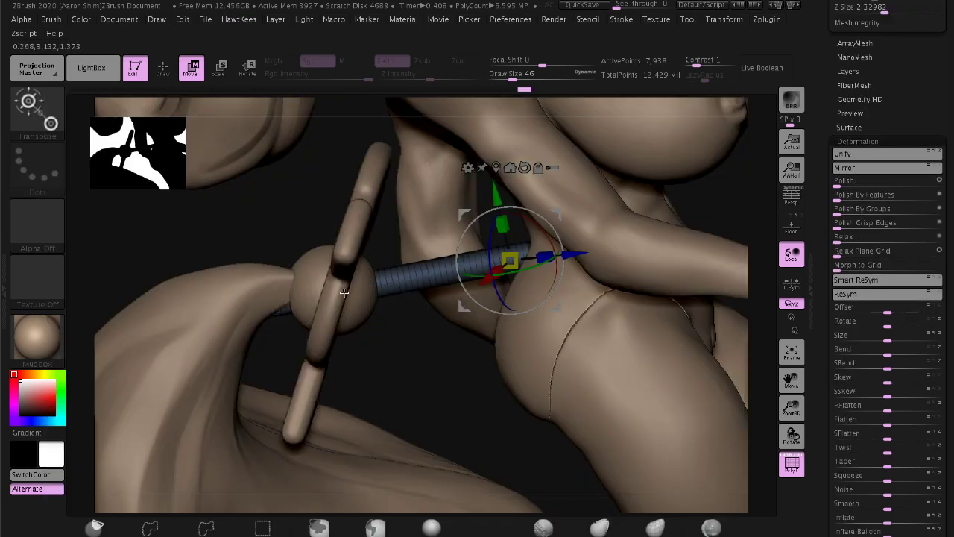
ctrl+shift+drag(343, 162, 356, 361)
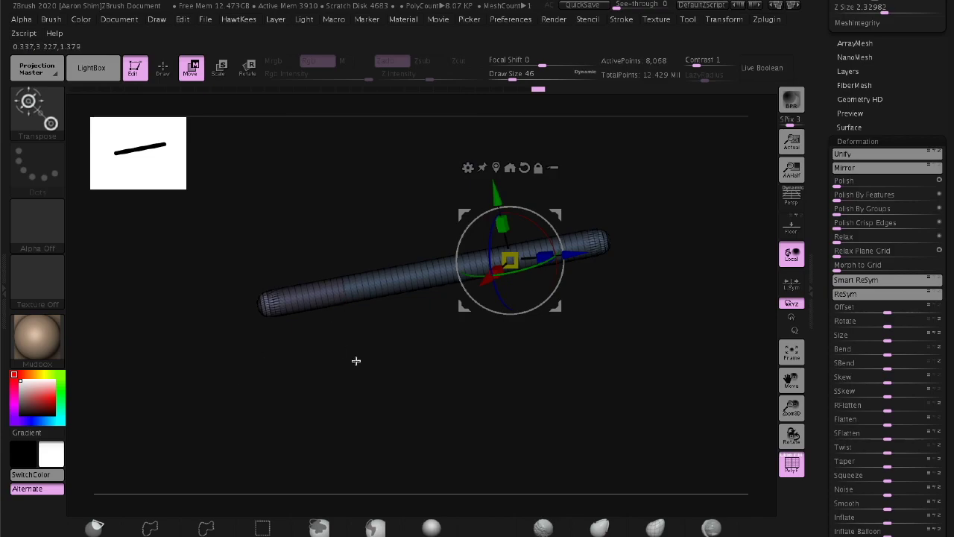
ctrl+shift+click(610, 186)
key(q)
key(f)
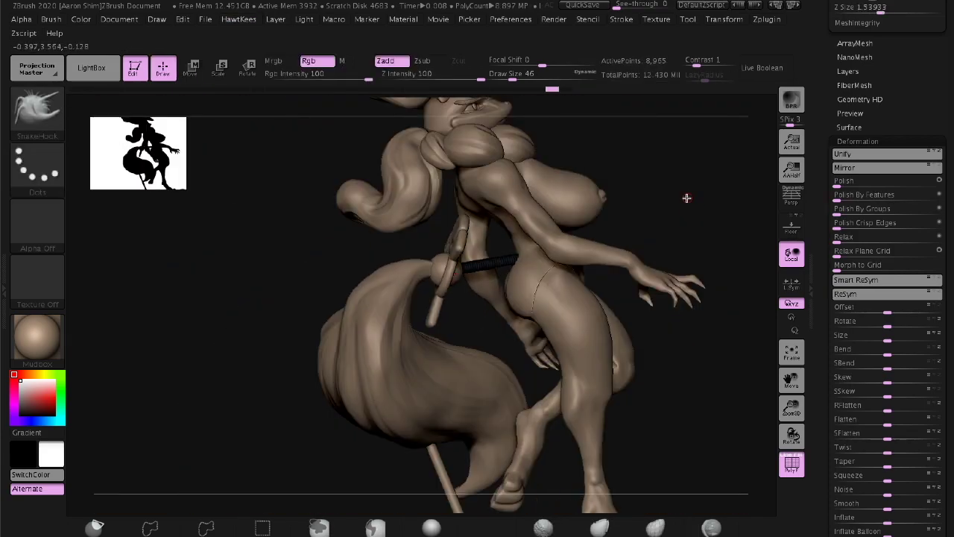
mouse_move(685, 198)
mouse_down()
mouse_move(681, 211)
mouse_move(599, 258)
mouse_move(623, 243)
mouse_move(647, 319)
mouse_move(668, 264)
mouse_move(659, 226)
mouse_move(622, 271)
mouse_up()
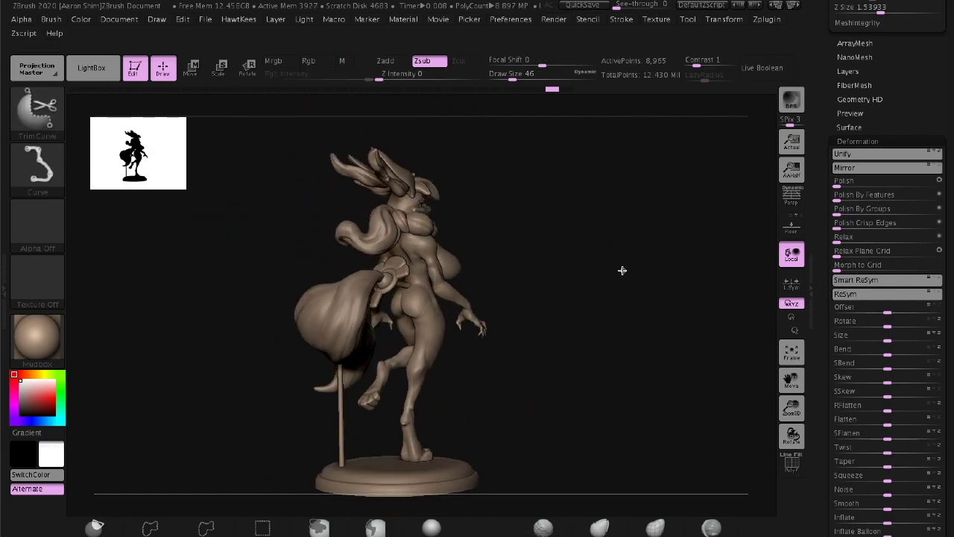
Save the tool as Set.ztl in a new 3DPrint folder inside the Oahsike folder
drag(816, 143, 815, 411)
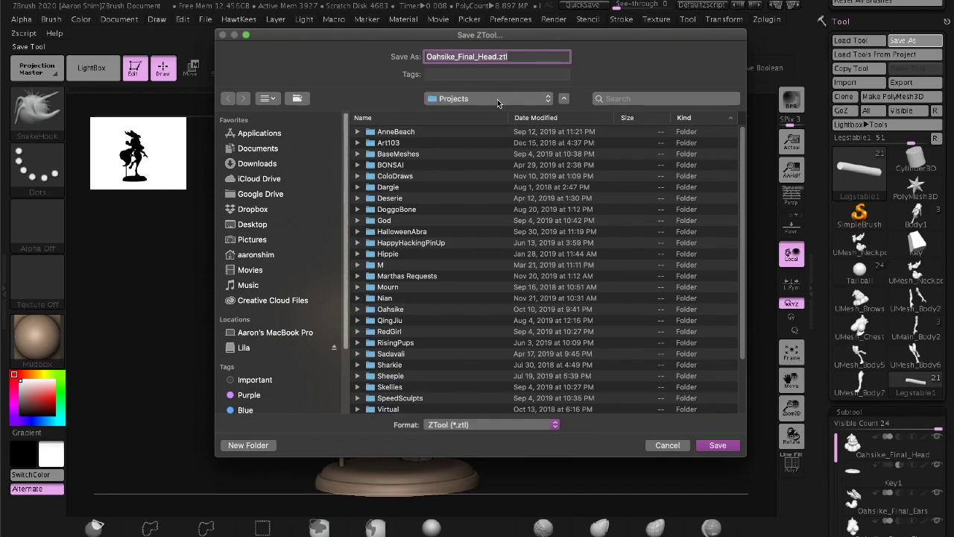
scroll(447, 246, down, 5)
double_click(421, 242)
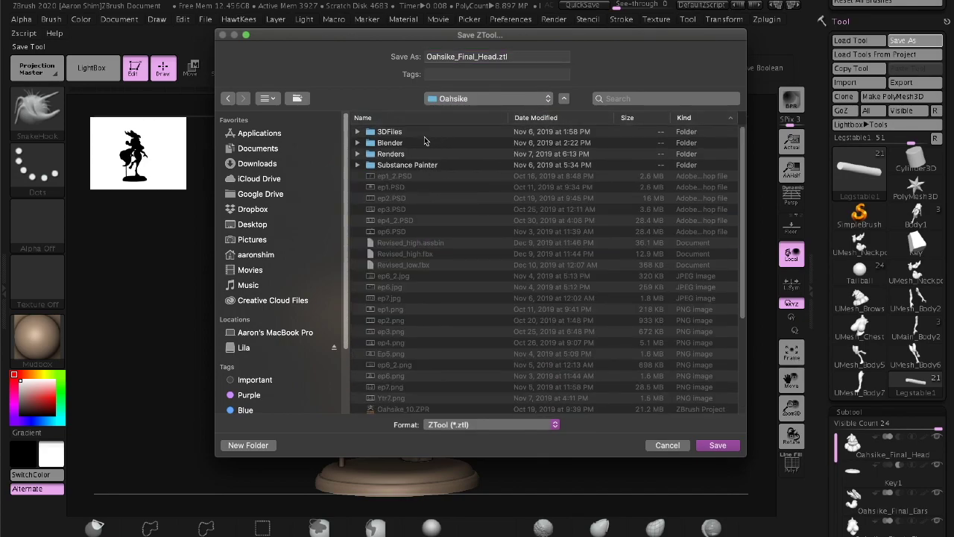
key(super+shift+n)
text(Set)
key(Return)
text(Set)
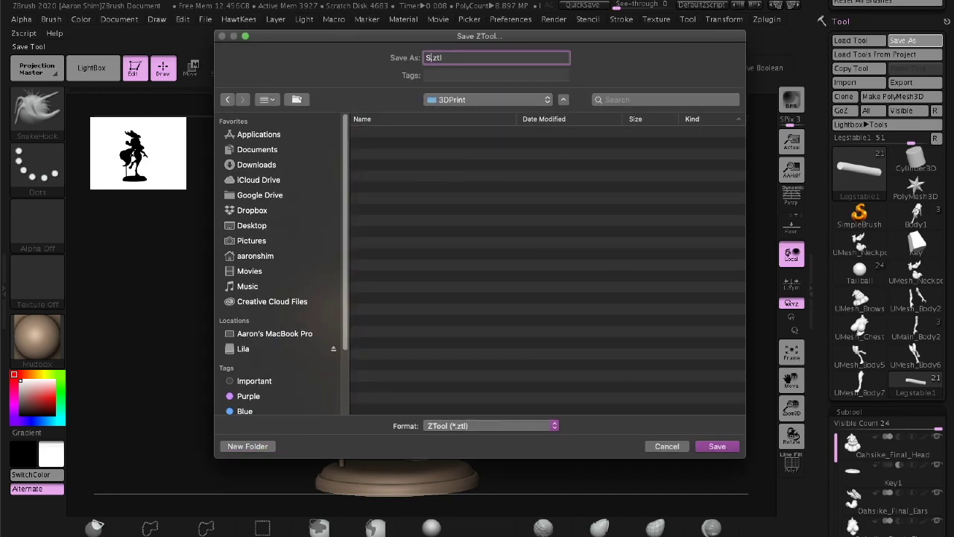
key(Return)
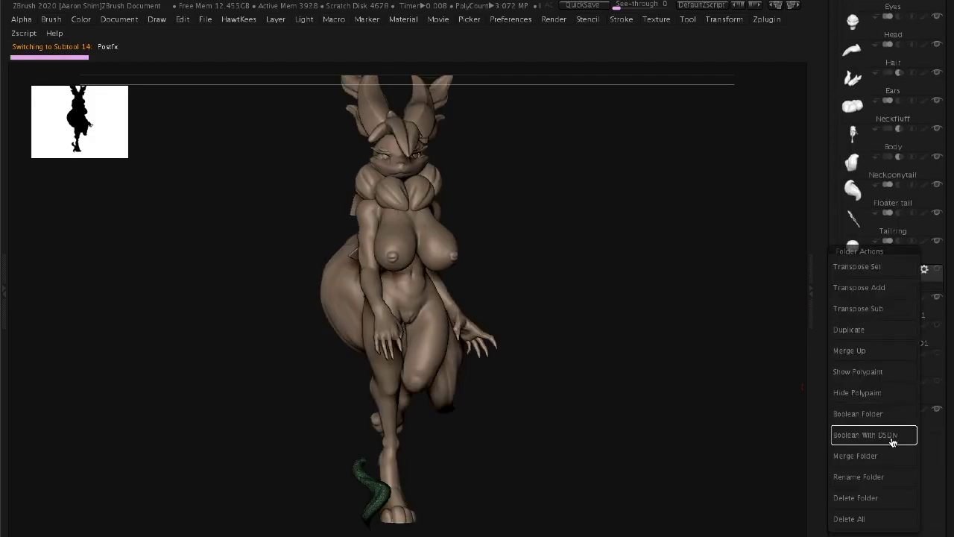
Boolean the tentacle folder into one mesh with DSDiv and return to the stand figure tool
click(910, 279)
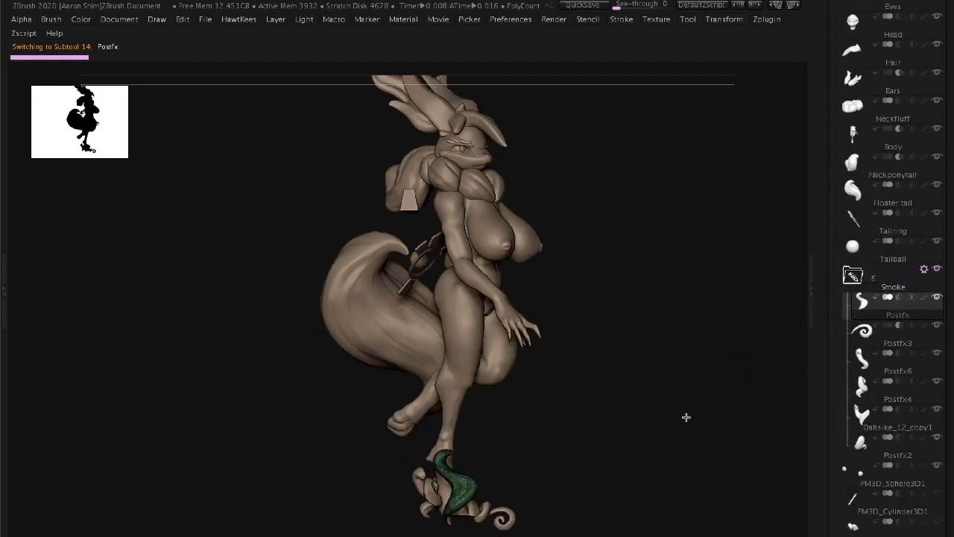
scroll(826, 363, down, 5)
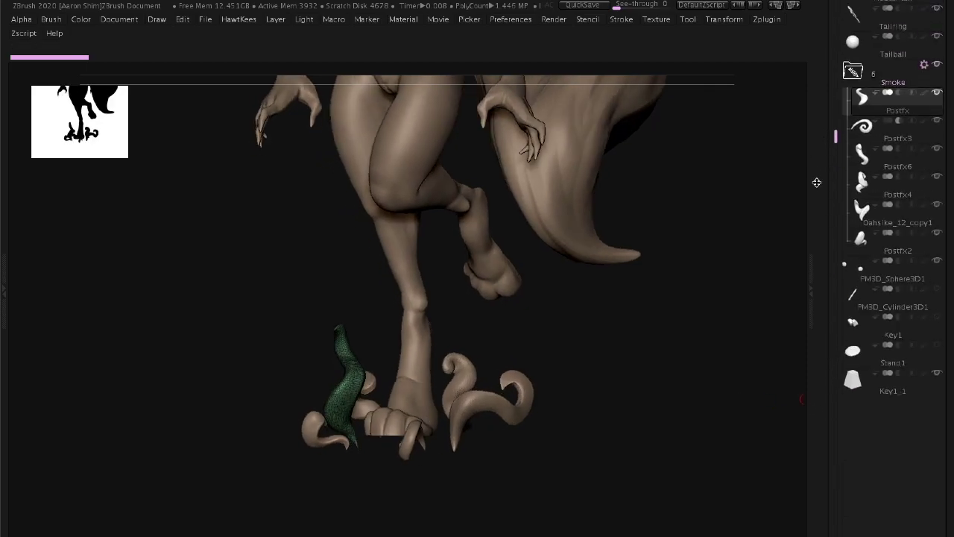
scroll(817, 183, down, 5)
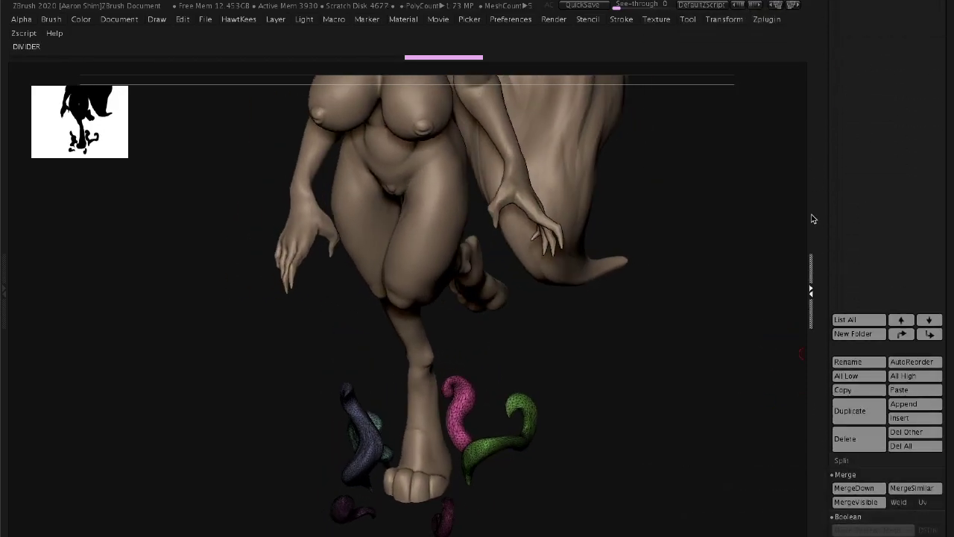
click(910, 306)
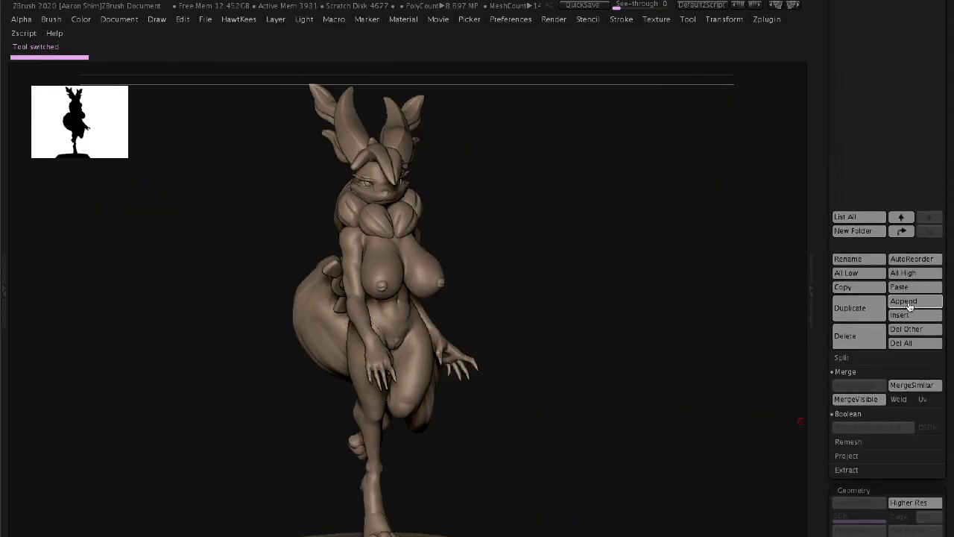
Bring up the Move gizmo and check the tentacle pieces around the tails, legs and base
key(w)
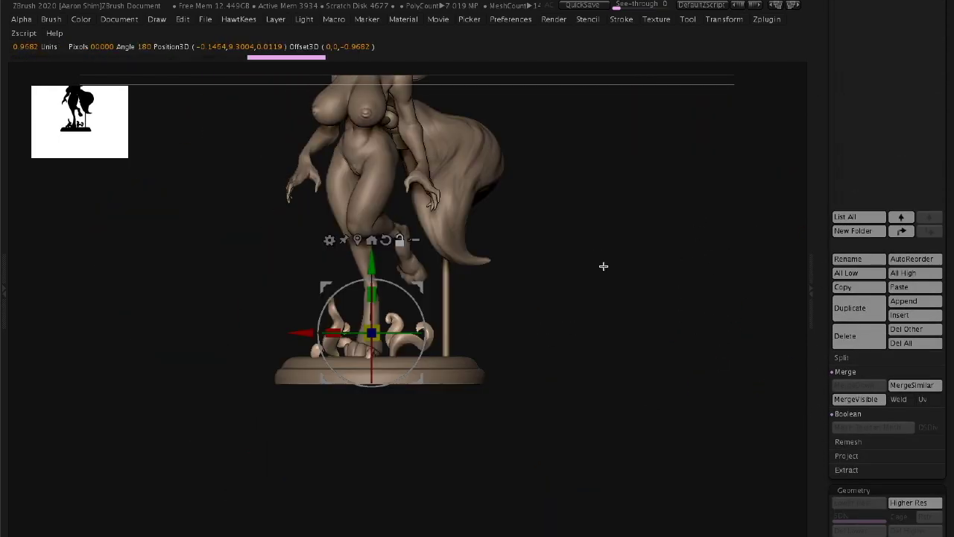
scroll(603, 266, up, 5)
click(403, 268)
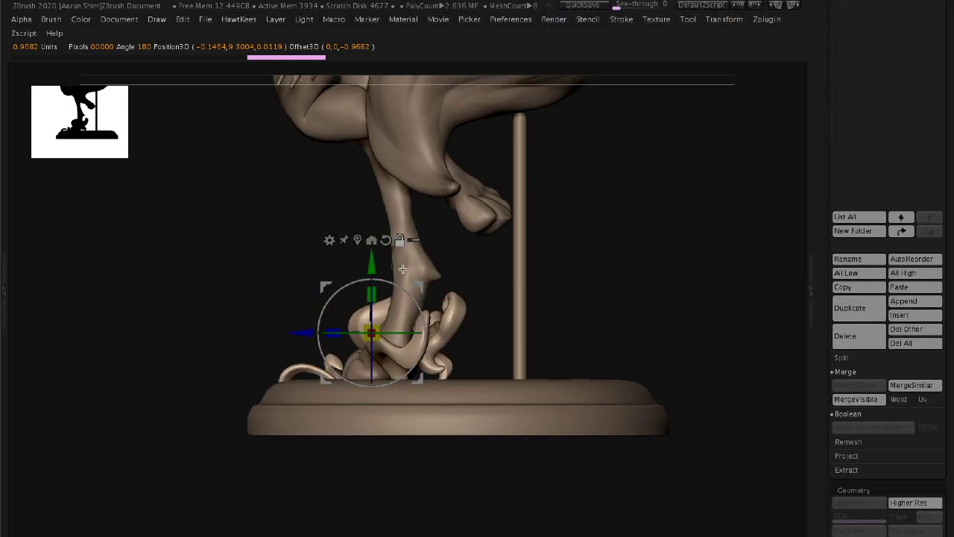
mouse_move(388, 287)
mouse_down()
mouse_move(637, 261)
mouse_move(524, 279)
mouse_up()
mouse_move(440, 330)
mouse_down()
mouse_move(517, 305)
mouse_move(581, 228)
mouse_up()
mouse_move(603, 334)
mouse_down()
mouse_move(693, 392)
mouse_move(537, 304)
mouse_move(646, 283)
mouse_up()
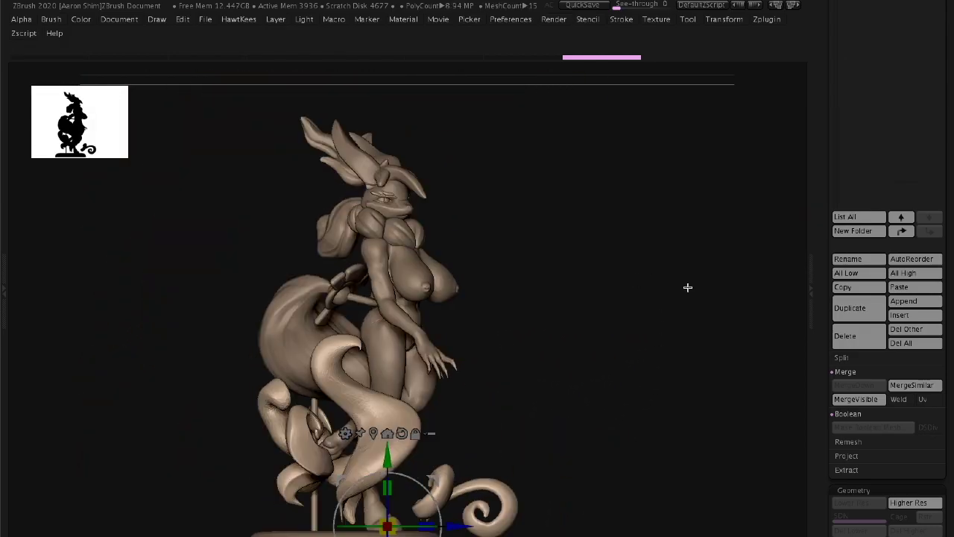
mouse_move(716, 396)
mouse_down()
mouse_move(677, 454)
mouse_move(211, 375)
mouse_up()
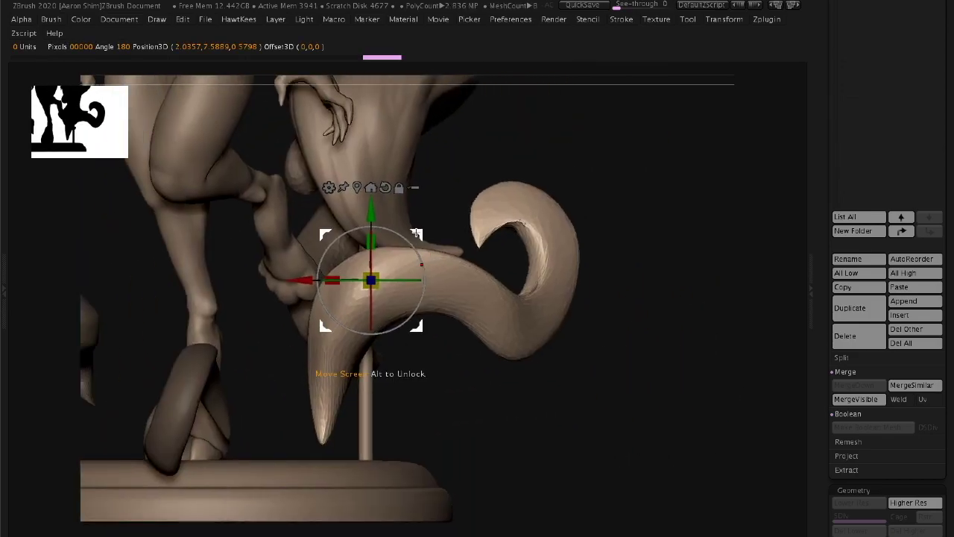
mouse_move(429, 399)
mouse_down()
mouse_move(477, 264)
mouse_move(587, 238)
mouse_move(515, 335)
mouse_up()
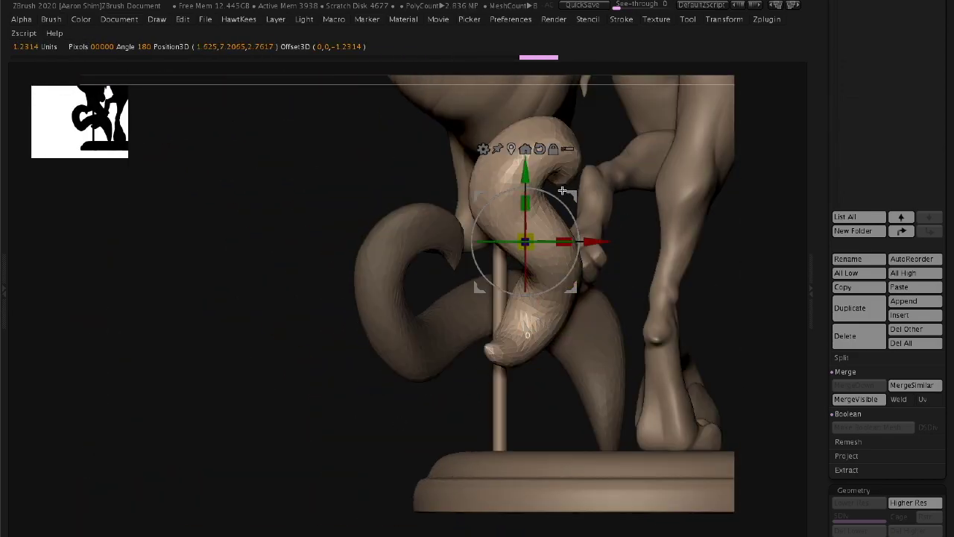
mouse_move(562, 191)
mouse_down()
mouse_move(286, 362)
mouse_move(709, 270)
mouse_move(662, 281)
mouse_move(706, 255)
mouse_up()
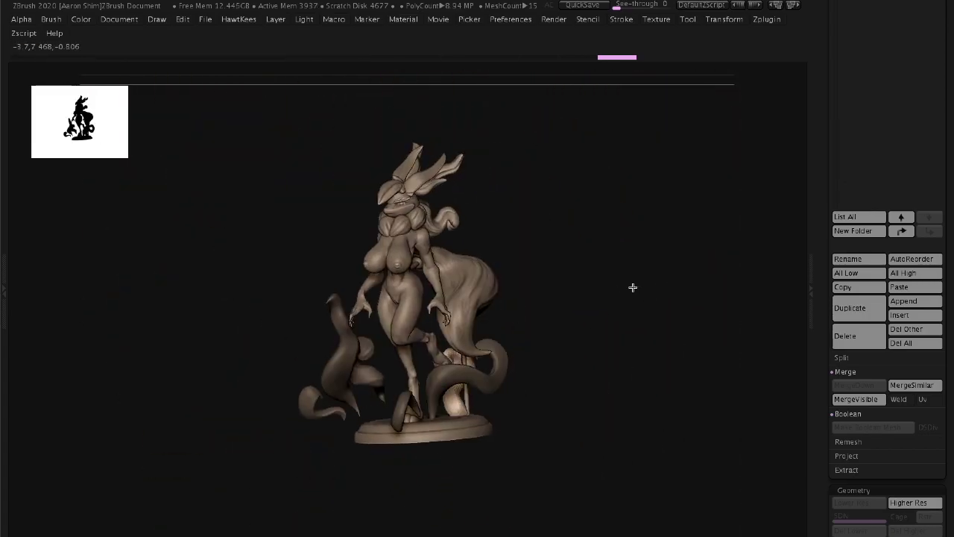
mouse_move(632, 287)
mouse_down()
mouse_move(604, 356)
mouse_move(673, 378)
mouse_move(681, 358)
mouse_move(590, 342)
mouse_move(539, 288)
mouse_move(531, 207)
mouse_move(545, 270)
mouse_move(688, 208)
mouse_up()
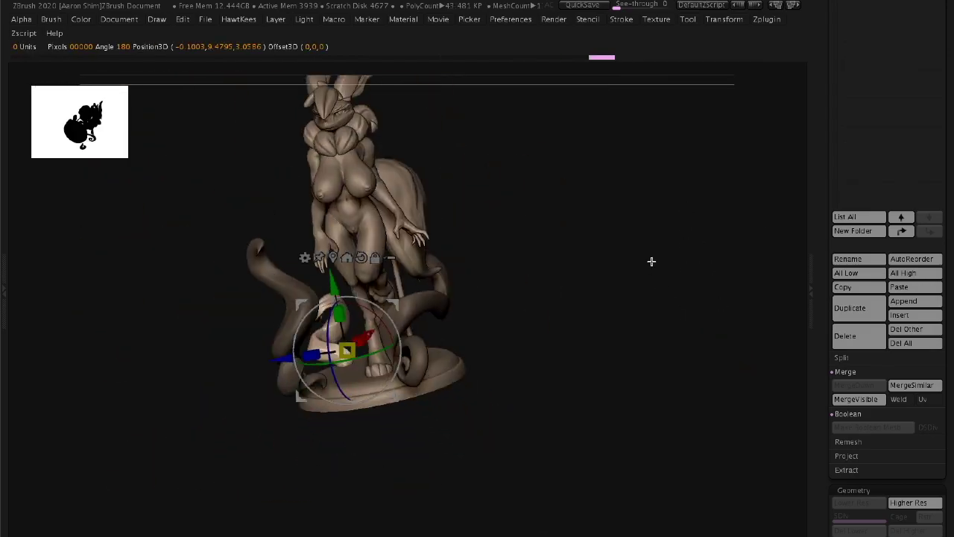
mouse_move(396, 349)
mouse_down()
mouse_move(373, 355)
mouse_move(202, 251)
mouse_move(367, 319)
mouse_up()
mouse_move(376, 353)
mouse_down()
mouse_move(596, 230)
mouse_move(623, 337)
mouse_move(559, 380)
mouse_move(571, 419)
mouse_up()
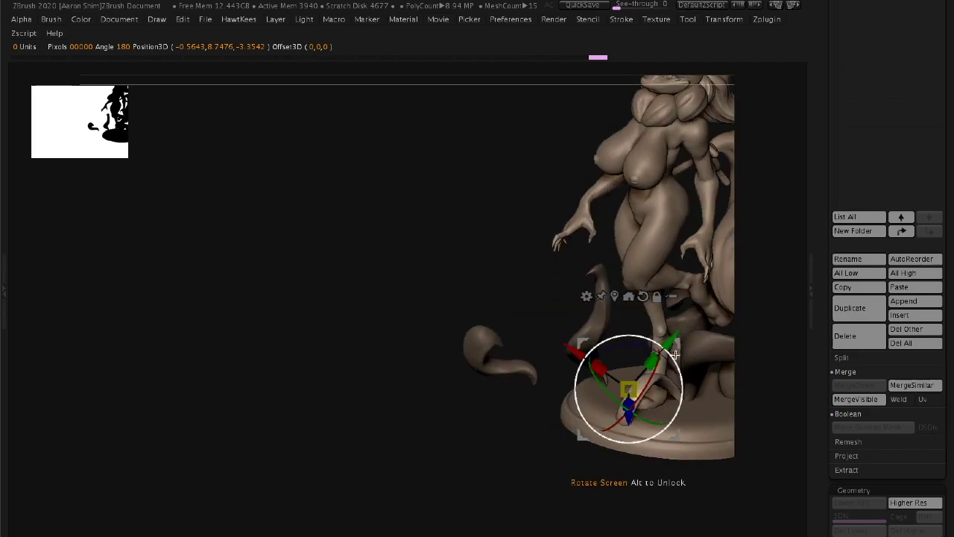
Position the UMesh_Body8_1 and Floater tail1 pieces around the base, realigning the gizmo to world axes
alt+click(494, 427)
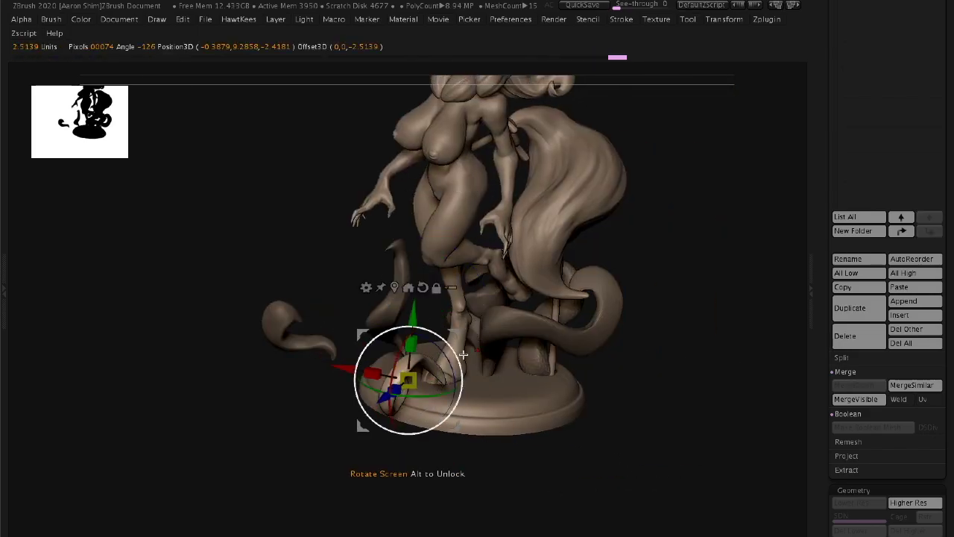
mouse_move(463, 355)
mouse_down()
mouse_move(694, 456)
mouse_move(404, 295)
mouse_move(389, 260)
mouse_move(594, 247)
mouse_move(713, 362)
mouse_move(487, 277)
mouse_up()
mouse_move(543, 340)
mouse_down()
mouse_move(709, 267)
mouse_move(635, 305)
mouse_move(719, 400)
mouse_move(694, 296)
mouse_move(693, 385)
mouse_move(562, 390)
mouse_up()
mouse_move(455, 465)
mouse_down()
mouse_move(646, 394)
mouse_move(651, 336)
mouse_up()
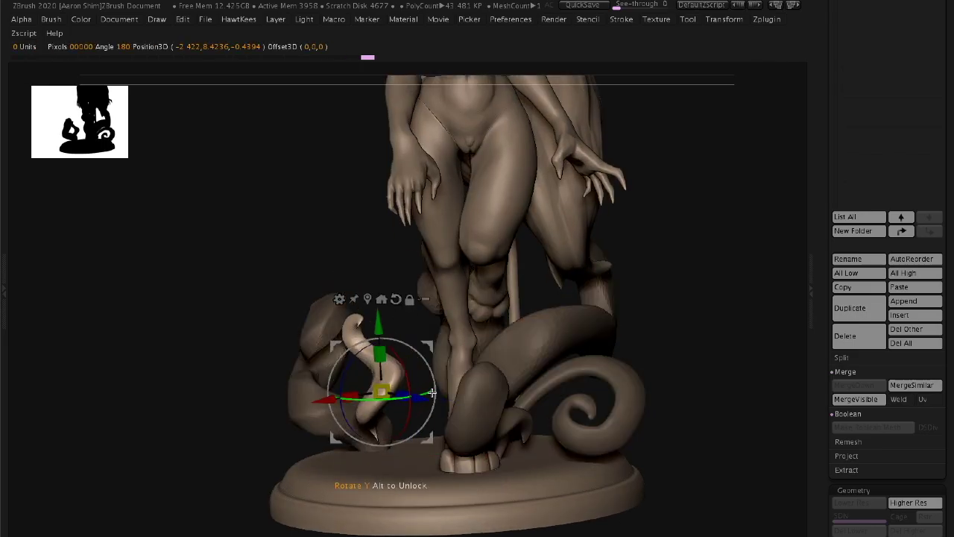
mouse_move(398, 314)
mouse_down()
mouse_move(400, 326)
mouse_move(421, 333)
mouse_move(477, 434)
mouse_up()
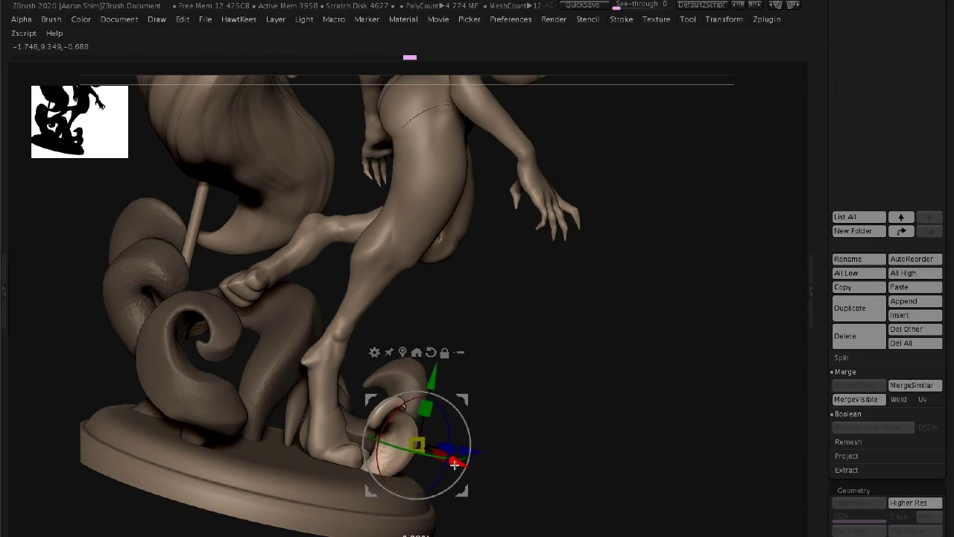
mouse_move(455, 464)
mouse_down()
mouse_move(260, 404)
mouse_move(616, 346)
mouse_move(427, 475)
mouse_up()
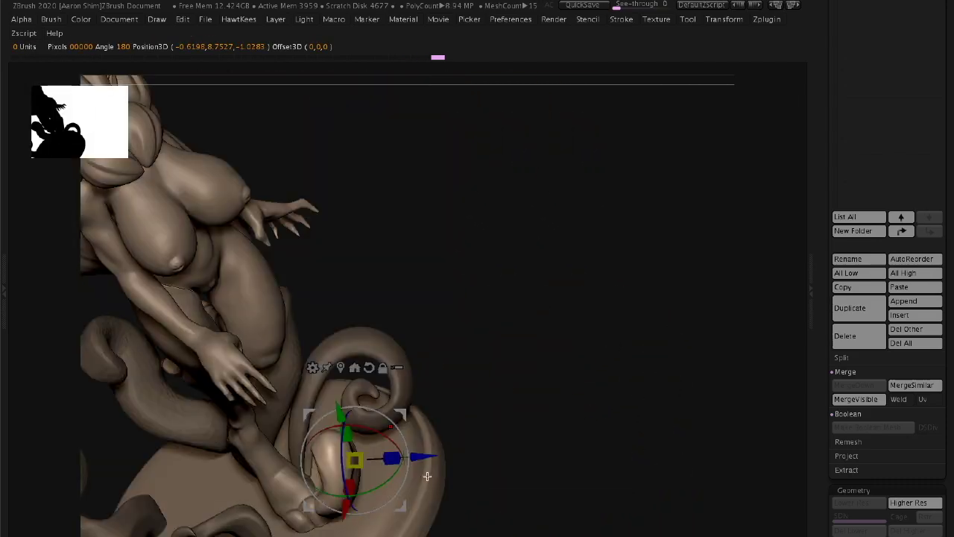
mouse_move(431, 395)
mouse_down()
mouse_move(566, 331)
mouse_move(281, 398)
mouse_move(627, 358)
mouse_move(558, 366)
mouse_move(588, 254)
mouse_up()
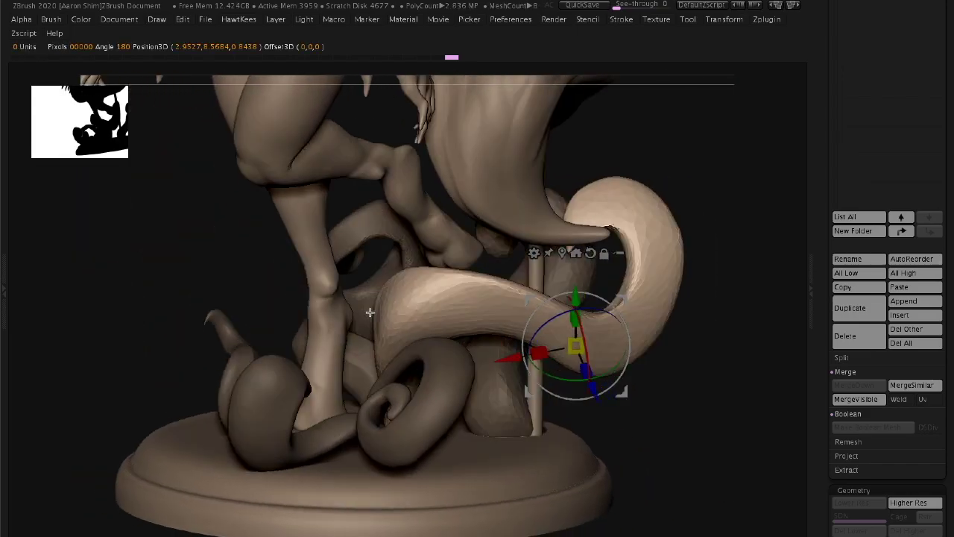
click(589, 253)
drag(656, 328, 684, 365)
mouse_move(665, 414)
mouse_down()
mouse_move(673, 445)
mouse_move(522, 418)
mouse_move(464, 296)
mouse_up()
alt+click(465, 296)
mouse_move(460, 211)
mouse_down()
mouse_move(270, 306)
mouse_move(645, 284)
mouse_move(635, 271)
mouse_move(657, 247)
mouse_move(590, 256)
mouse_up()
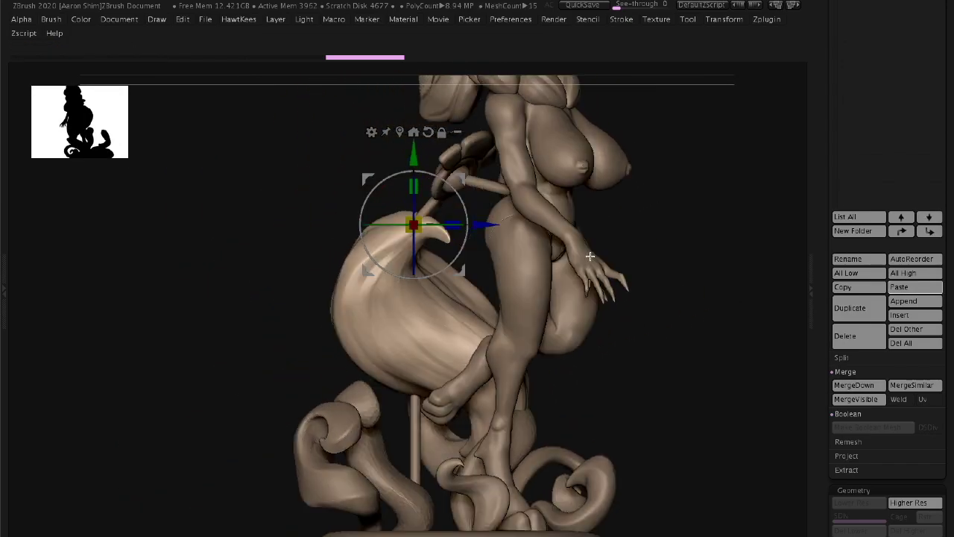
Select Legstable1 and Tailball1, then zoom in on the tail ring connector at the tail's root
mouse_move(447, 192)
mouse_down()
mouse_move(618, 331)
mouse_move(663, 322)
mouse_move(348, 330)
mouse_move(650, 219)
mouse_move(336, 279)
mouse_move(394, 288)
mouse_move(317, 196)
mouse_up()
alt+click(347, 330)
alt+click(316, 196)
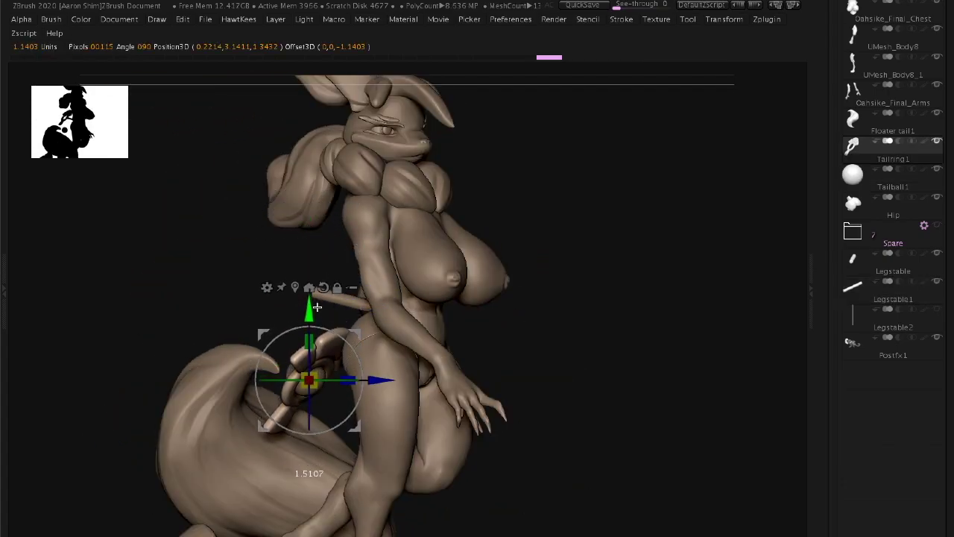
mouse_move(316, 306)
mouse_down()
mouse_move(596, 430)
mouse_move(475, 225)
mouse_up()
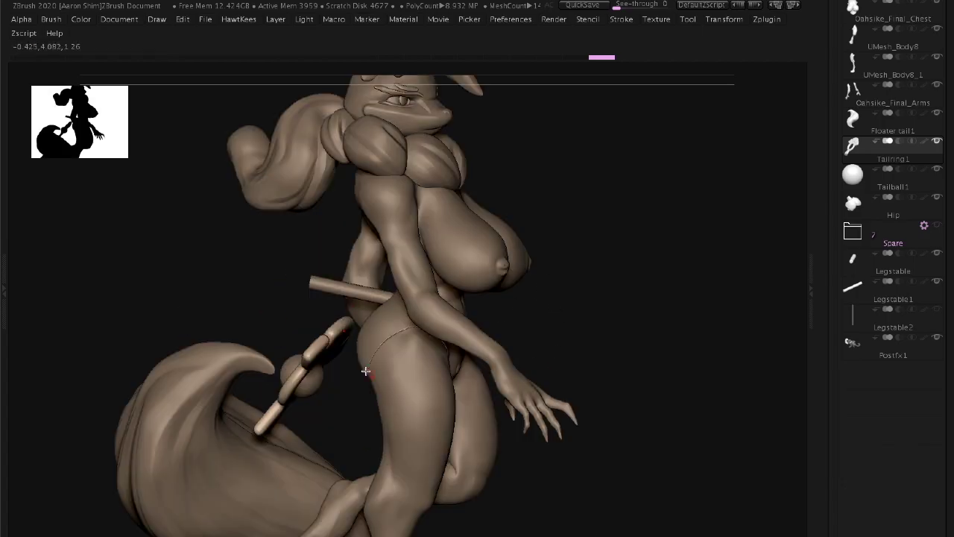
mouse_move(656, 378)
mouse_down()
mouse_move(624, 309)
mouse_move(335, 190)
mouse_move(435, 190)
mouse_move(428, 279)
mouse_move(318, 337)
mouse_move(494, 286)
mouse_move(131, 387)
mouse_move(686, 214)
mouse_move(400, 407)
mouse_up()
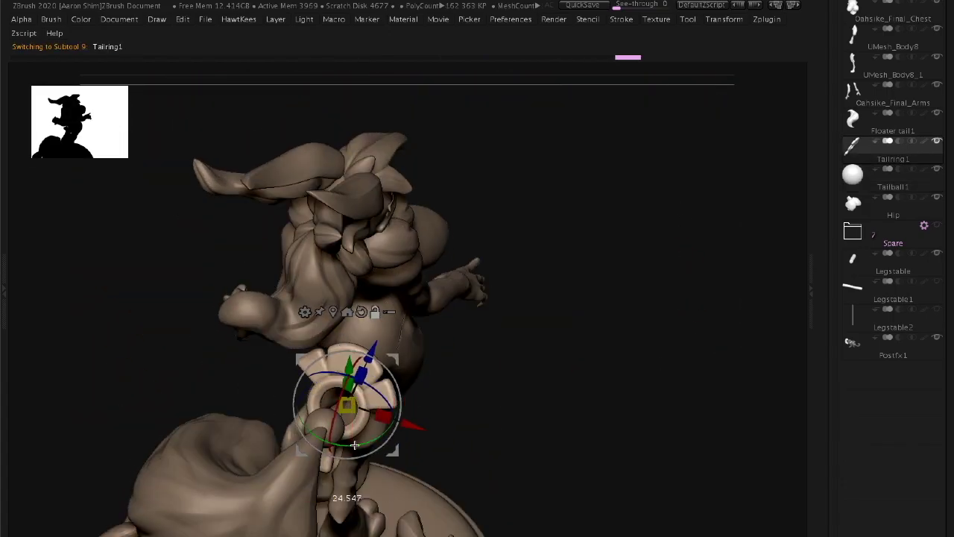
mouse_move(354, 445)
mouse_down()
mouse_move(460, 314)
mouse_move(322, 284)
mouse_move(556, 262)
mouse_move(721, 326)
mouse_up()
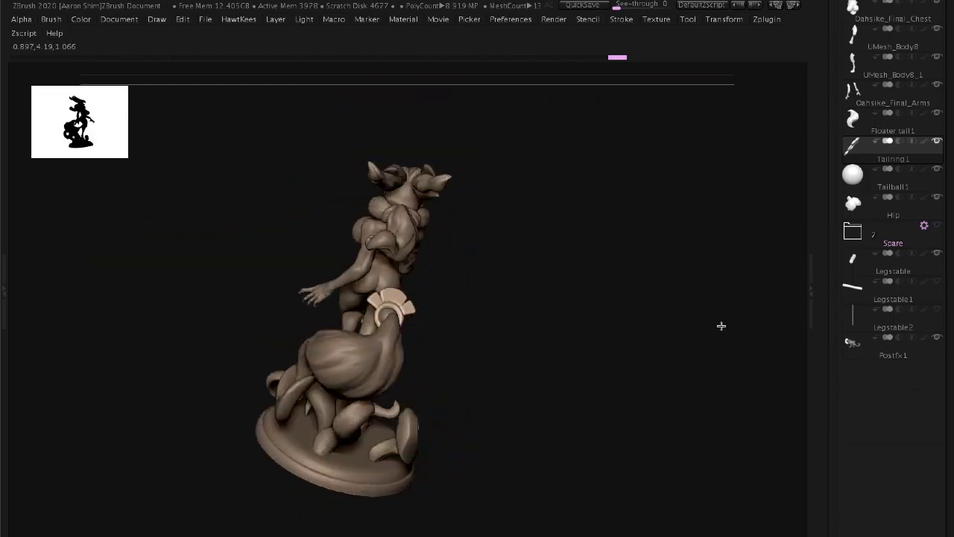
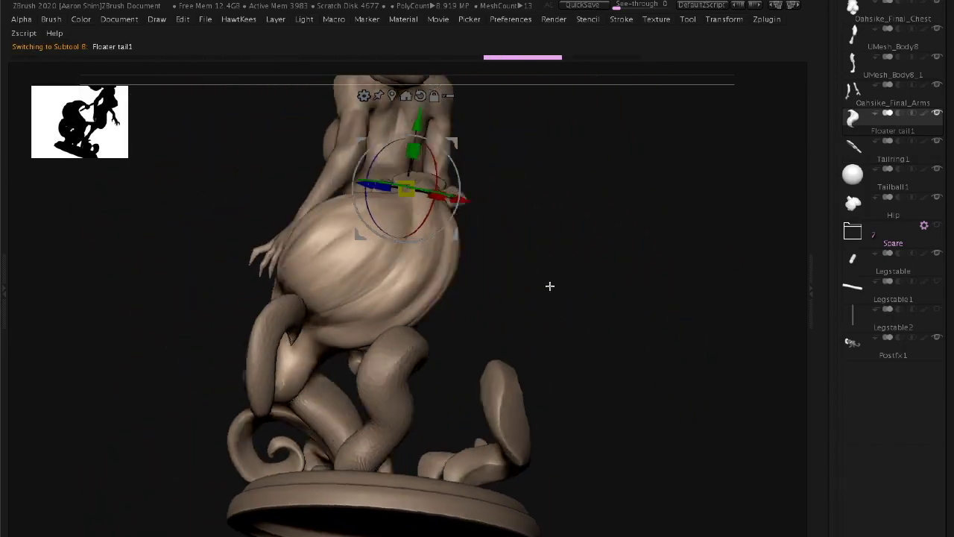
Select the tail ring piece near the tail ball and show the Transpose gizmo on it
drag(549, 286, 187, 337)
alt+click(567, 278)
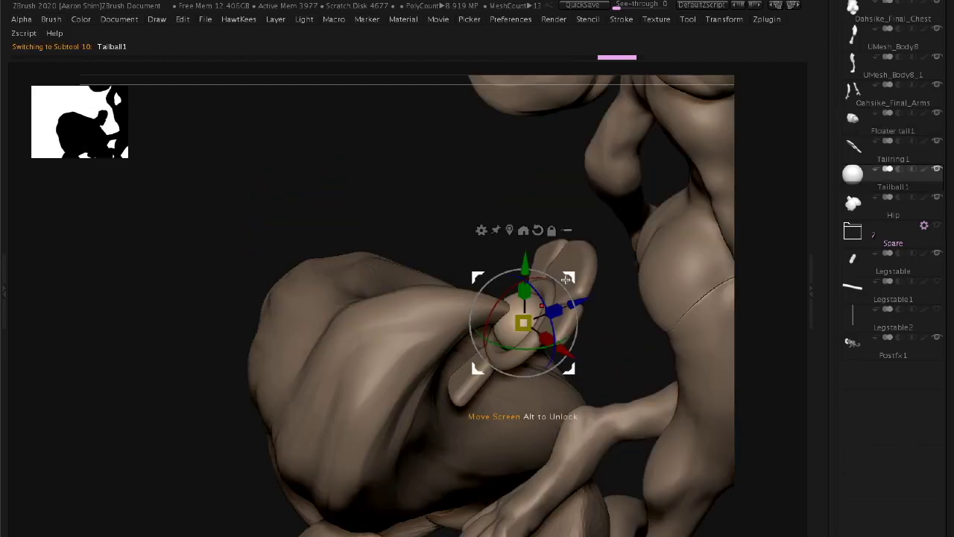
drag(395, 176, 246, 369)
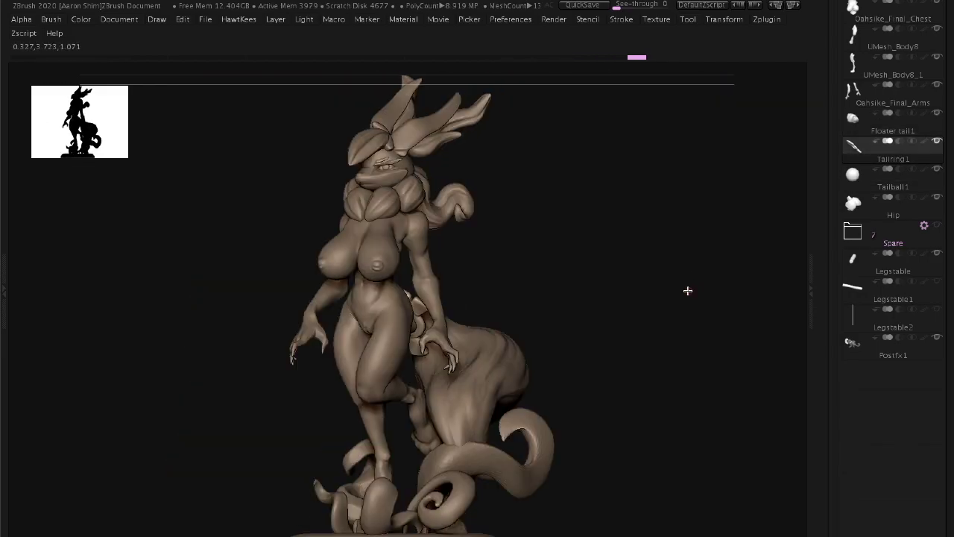
mouse_move(688, 290)
mouse_down()
mouse_move(687, 281)
mouse_move(645, 386)
mouse_up()
key(w)
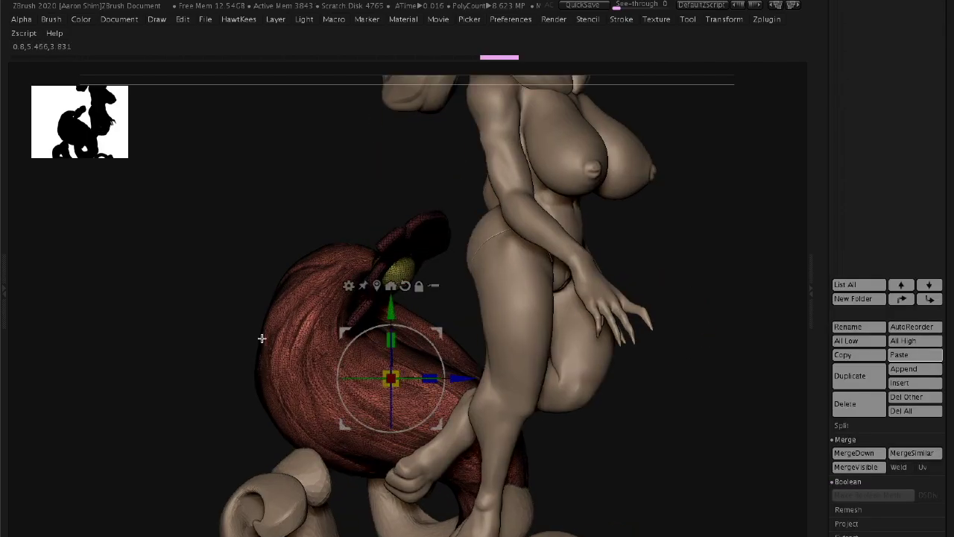
drag(390, 380, 344, 384)
mouse_move(607, 342)
mouse_down()
mouse_move(643, 279)
mouse_move(596, 313)
mouse_move(556, 309)
mouse_move(546, 349)
mouse_move(574, 292)
mouse_move(716, 339)
mouse_move(651, 311)
mouse_move(492, 390)
mouse_up()
Inspect the ring from several angles and mask the area near its top
mouse_move(497, 424)
mouse_down()
mouse_move(820, 298)
mouse_move(730, 251)
mouse_move(563, 379)
mouse_move(273, 366)
mouse_move(676, 322)
mouse_move(722, 330)
mouse_move(363, 268)
mouse_up()
mouse_move(409, 213)
mouse_down()
mouse_move(377, 217)
mouse_move(661, 334)
mouse_move(569, 373)
mouse_move(314, 330)
mouse_move(411, 287)
mouse_move(630, 264)
mouse_move(331, 372)
mouse_move(488, 330)
mouse_up()
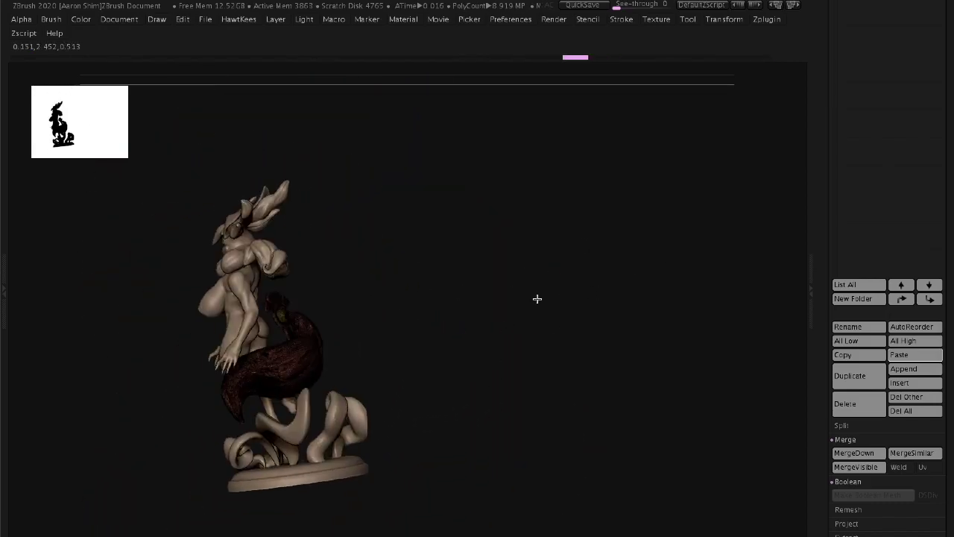
mouse_move(537, 298)
alt+mouse_down()
mouse_move(530, 390)
mouse_move(631, 285)
alt+mouse_up()
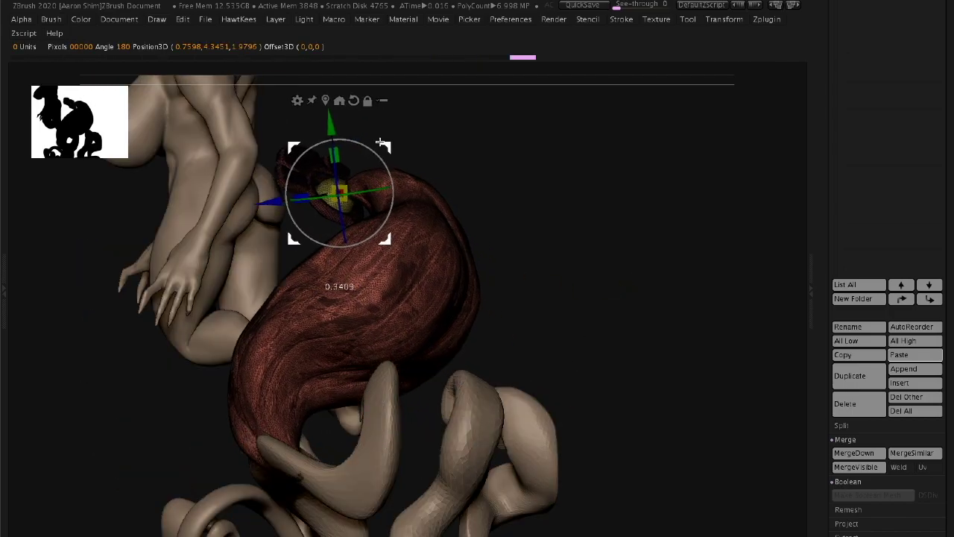
mouse_move(360, 203)
mouse_down()
mouse_move(313, 194)
mouse_move(432, 375)
mouse_move(405, 323)
mouse_up()
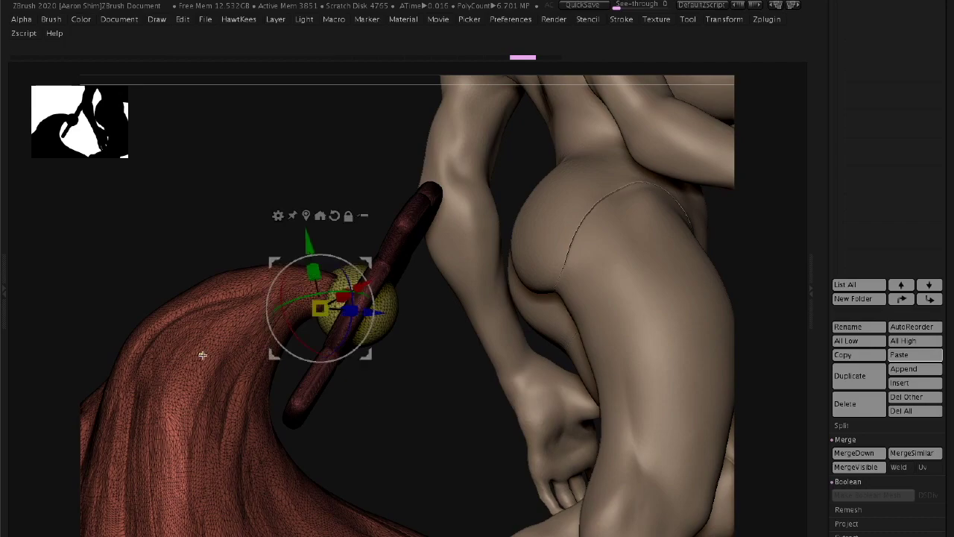
ctrl+drag(463, 191, 334, 255)
mouse_move(424, 406)
mouse_down()
mouse_move(283, 386)
mouse_move(433, 312)
mouse_move(703, 270)
mouse_move(531, 296)
mouse_move(676, 383)
mouse_move(444, 319)
mouse_up()
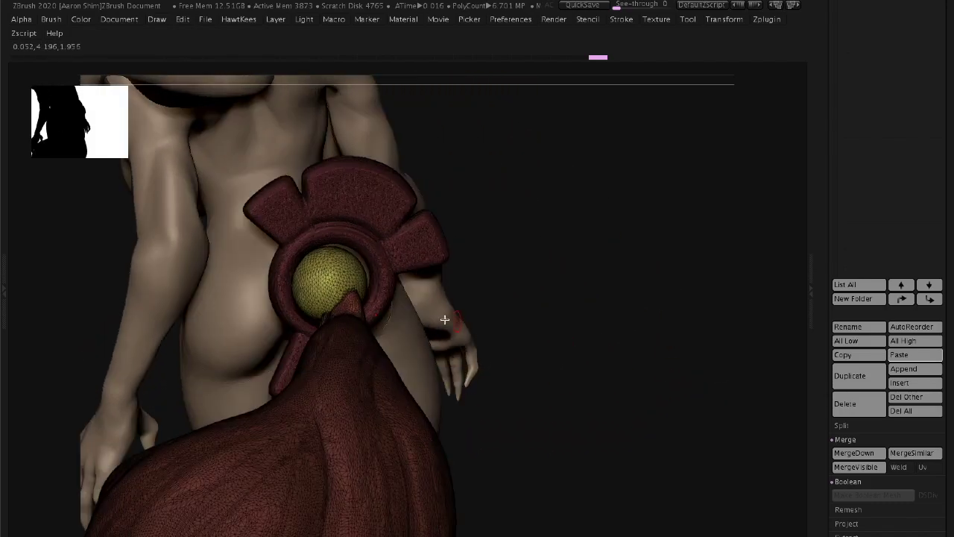
mouse_move(346, 287)
mouse_down()
mouse_move(626, 260)
mouse_move(497, 321)
mouse_move(663, 305)
mouse_move(777, 339)
mouse_move(643, 256)
mouse_move(663, 284)
mouse_move(754, 239)
mouse_move(685, 398)
mouse_move(550, 270)
mouse_move(567, 241)
mouse_move(689, 258)
mouse_up()
Rotate and tilt the ring upright around Tailball1, then check it on the whole figure
key(w)
mouse_move(579, 300)
mouse_down()
mouse_move(596, 293)
mouse_move(571, 294)
mouse_move(767, 239)
mouse_move(741, 215)
mouse_move(652, 238)
mouse_move(359, 195)
mouse_move(452, 221)
mouse_move(389, 246)
mouse_up()
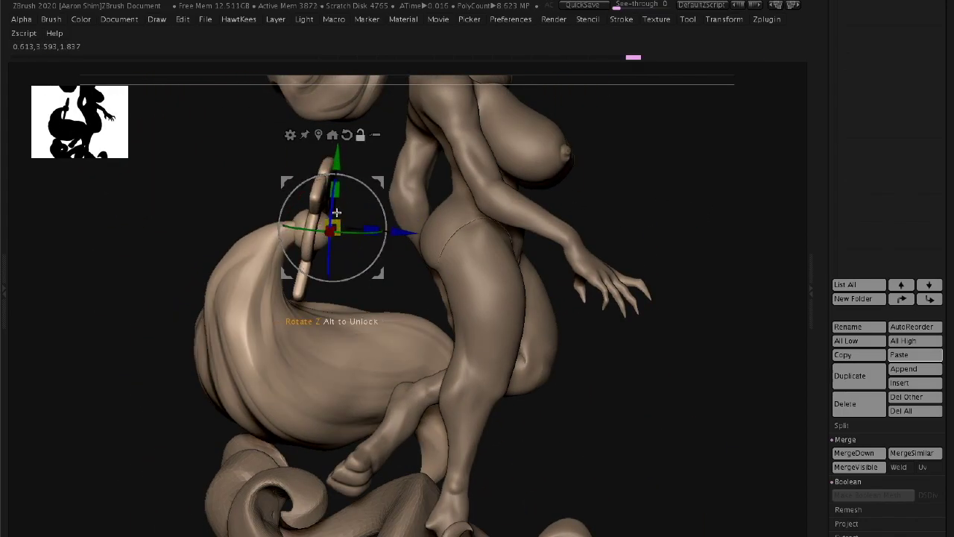
drag(363, 227, 644, 244)
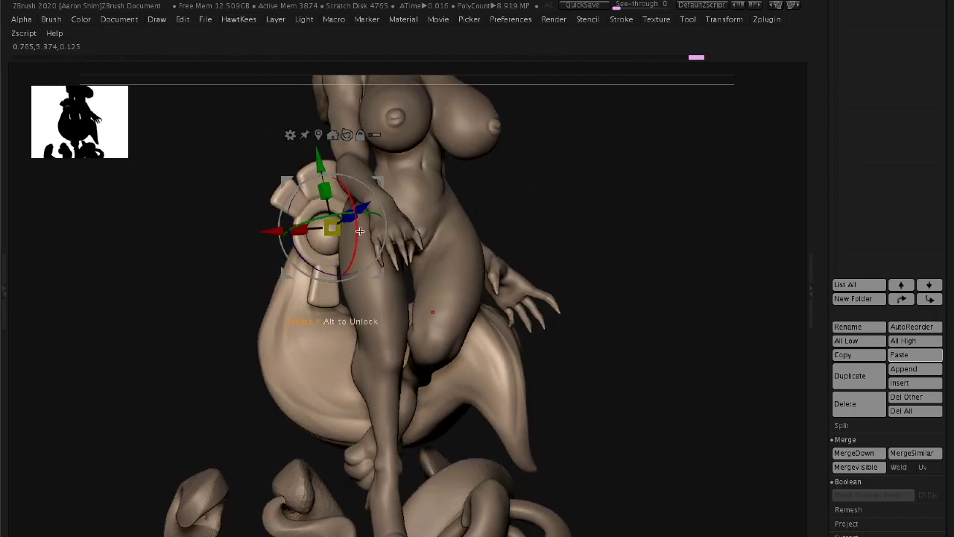
drag(359, 231, 673, 264)
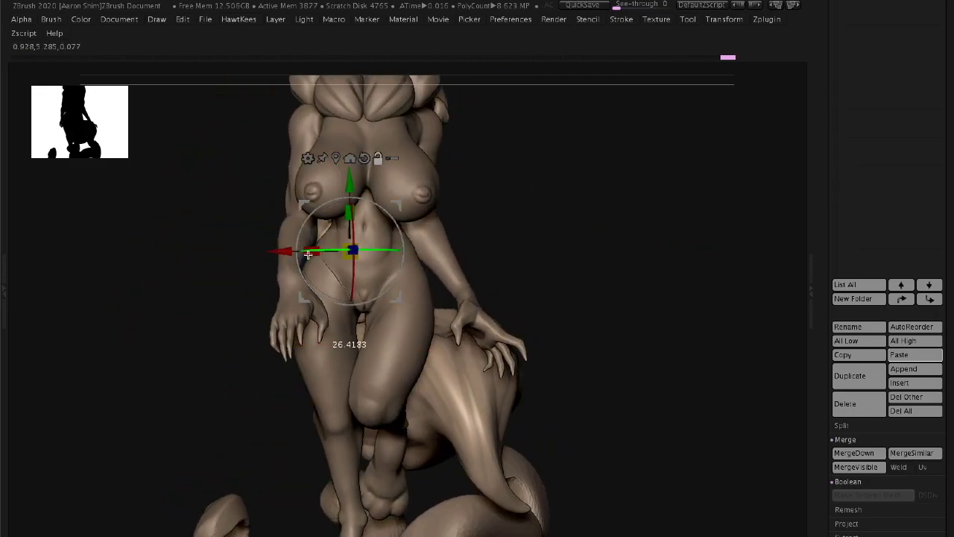
mouse_move(282, 254)
mouse_down()
mouse_move(601, 255)
mouse_move(631, 175)
mouse_move(614, 199)
mouse_up()
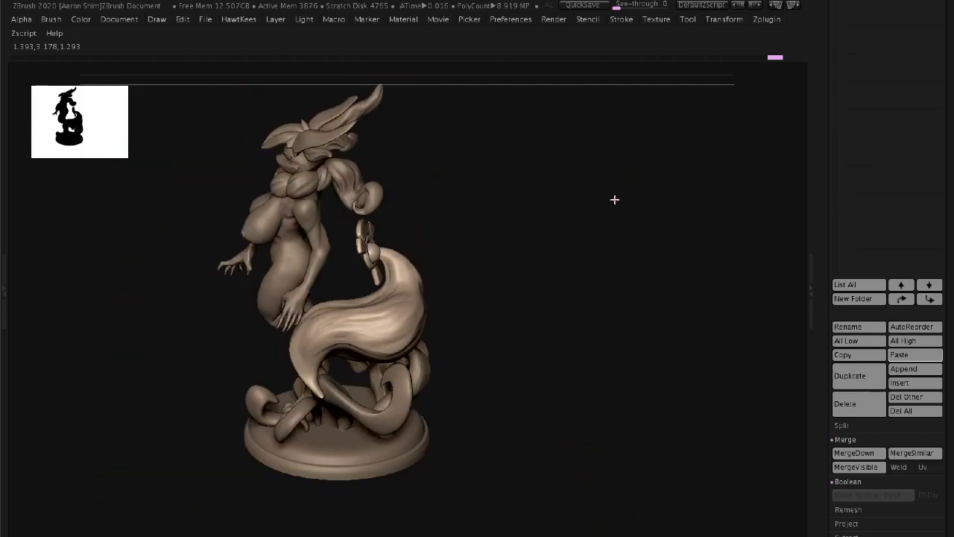
alt+drag(471, 252, 447, 400)
Stretch the curled base tentacle vertically and rotate it to fit against the tail
key(b)
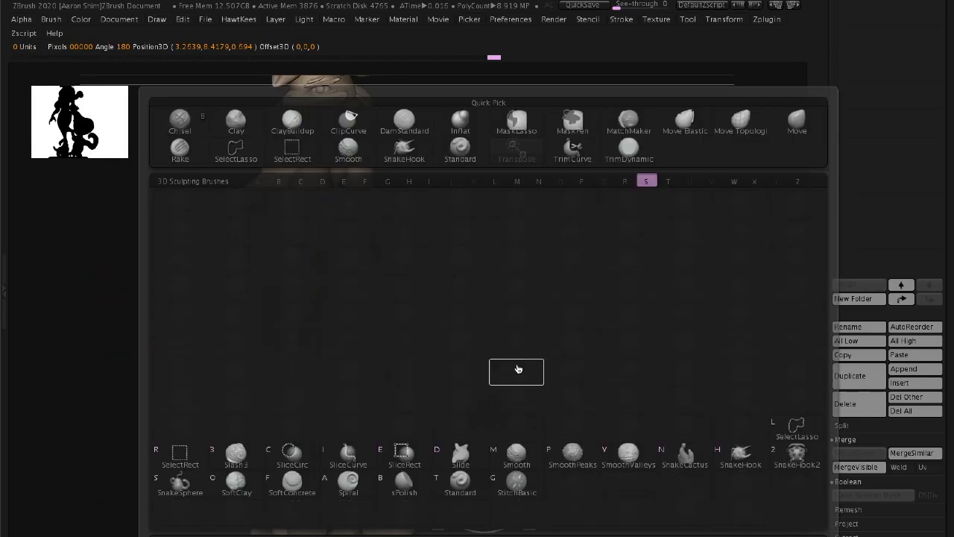
key(space)
mouse_move(564, 368)
alt+mouse_down()
mouse_move(552, 378)
mouse_move(652, 298)
mouse_move(571, 345)
mouse_move(548, 455)
mouse_move(563, 375)
alt+mouse_up()
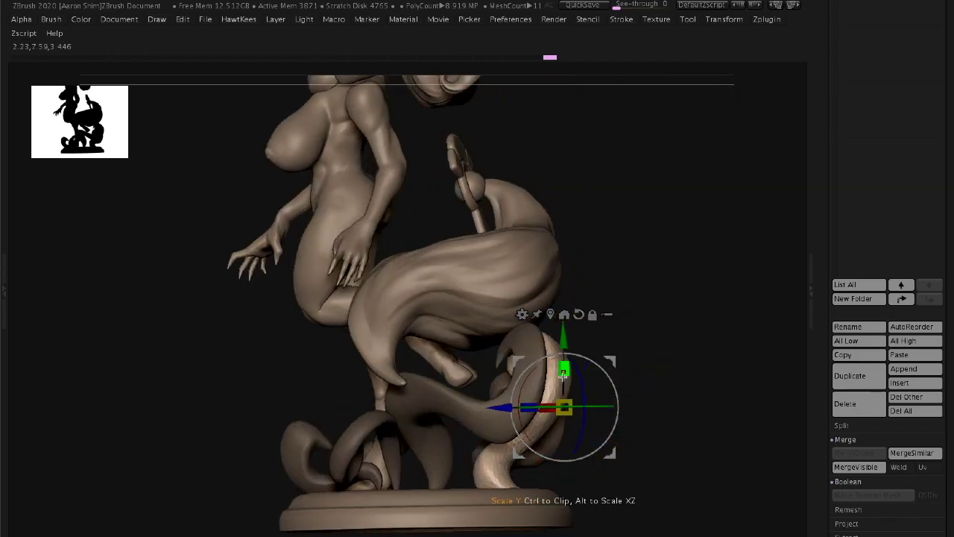
mouse_move(661, 329)
alt+mouse_down()
mouse_move(504, 319)
mouse_move(471, 440)
mouse_move(565, 417)
mouse_move(379, 428)
mouse_move(675, 326)
mouse_move(708, 278)
mouse_move(690, 277)
mouse_move(402, 383)
mouse_move(741, 335)
mouse_move(650, 285)
mouse_move(442, 430)
mouse_move(456, 419)
alt+mouse_up()
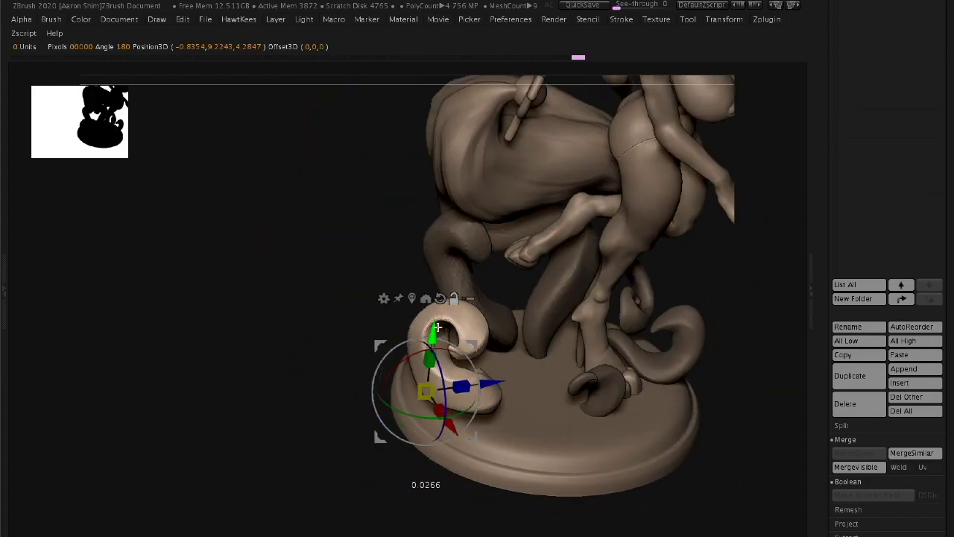
mouse_move(348, 477)
mouse_down()
mouse_move(407, 475)
mouse_move(585, 431)
mouse_up()
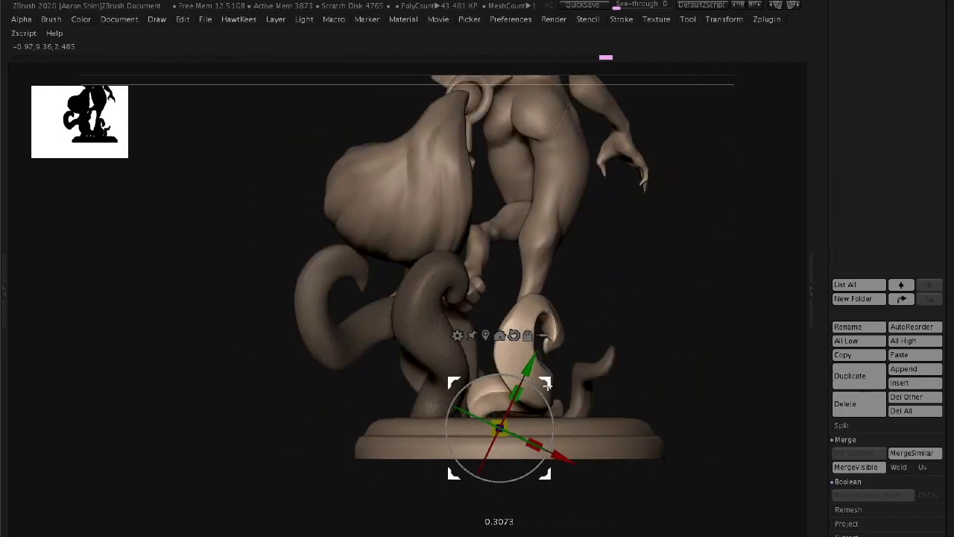
drag(548, 385, 548, 358)
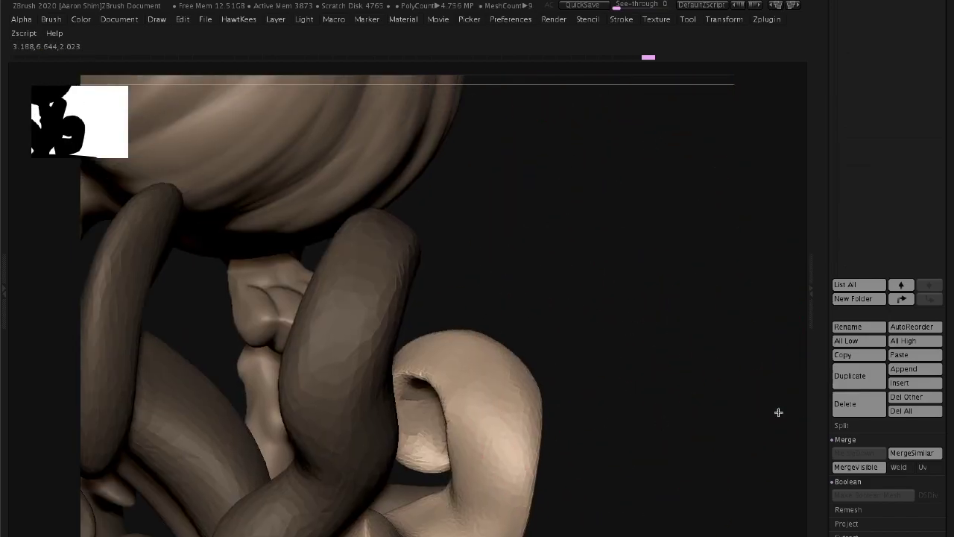
Inspect the base tentacles and tails from the side and back
key(space)
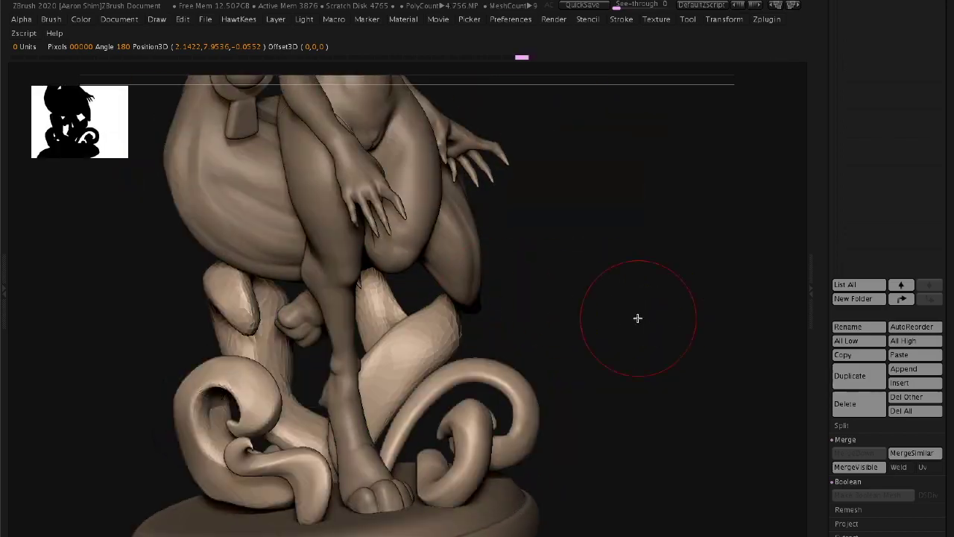
drag(637, 318, 728, 360)
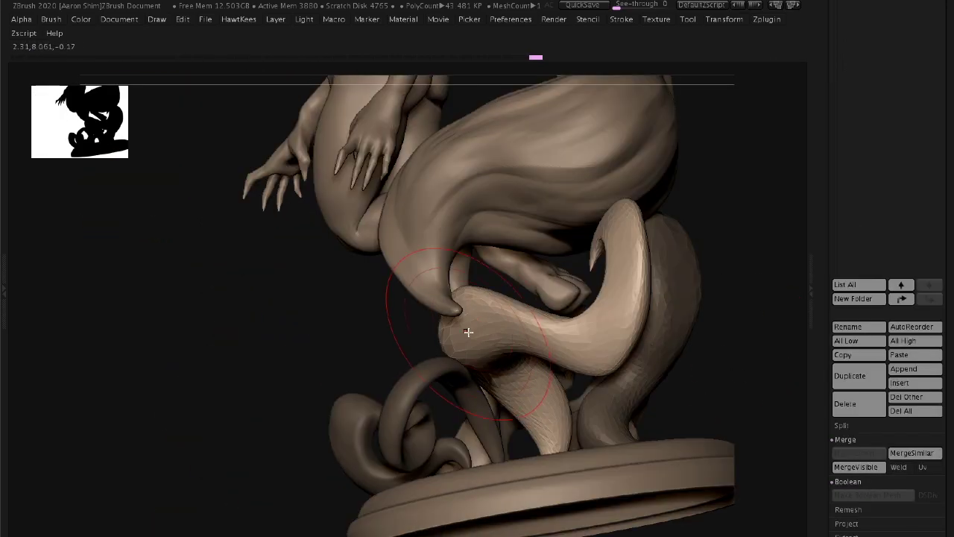
key(space)
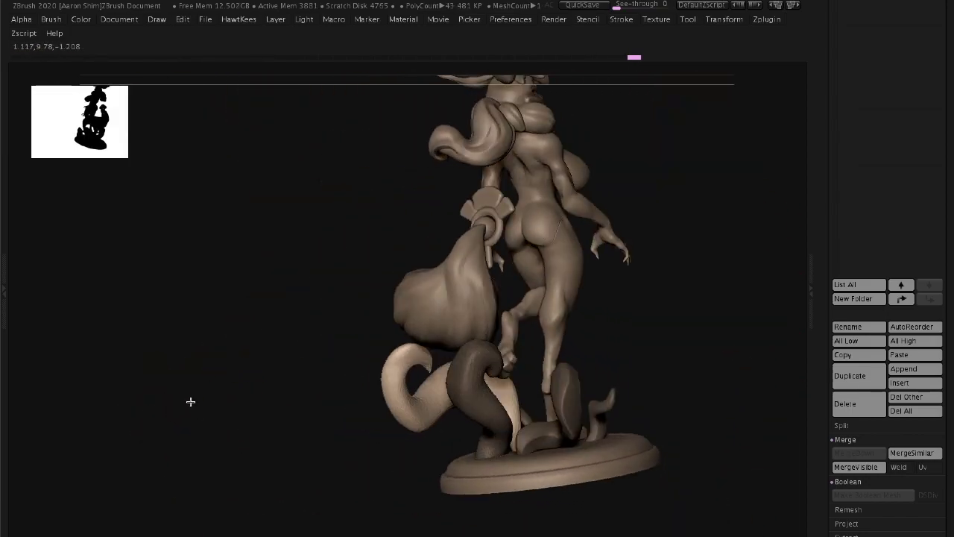
mouse_move(756, 348)
mouse_down()
mouse_move(614, 305)
mouse_move(633, 314)
mouse_move(298, 338)
mouse_up()
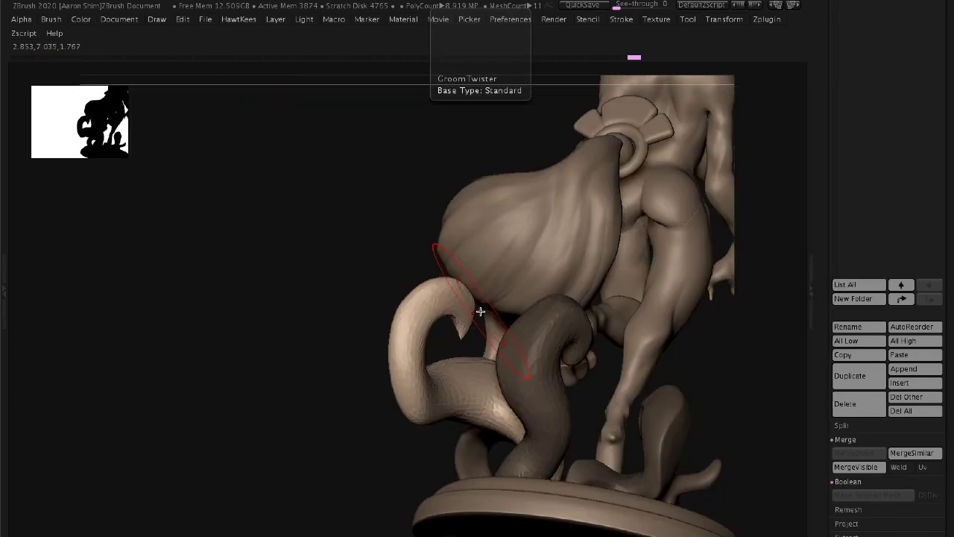
mouse_move(346, 312)
mouse_down()
mouse_move(560, 319)
mouse_move(645, 308)
mouse_move(457, 277)
mouse_move(709, 264)
mouse_move(599, 253)
mouse_up()
mouse_move(660, 255)
mouse_down()
mouse_move(528, 482)
mouse_move(583, 454)
mouse_move(403, 507)
mouse_move(691, 419)
mouse_move(666, 522)
mouse_move(442, 363)
mouse_up()
Set the brush Draw Size to about 305 and Focal Shift to 23
key(space)
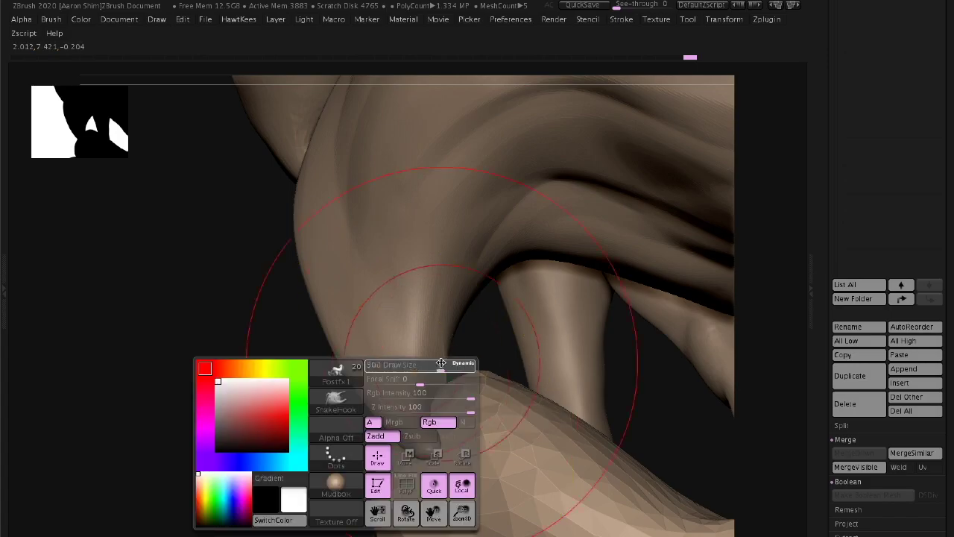
drag(387, 451, 349, 400)
key(space)
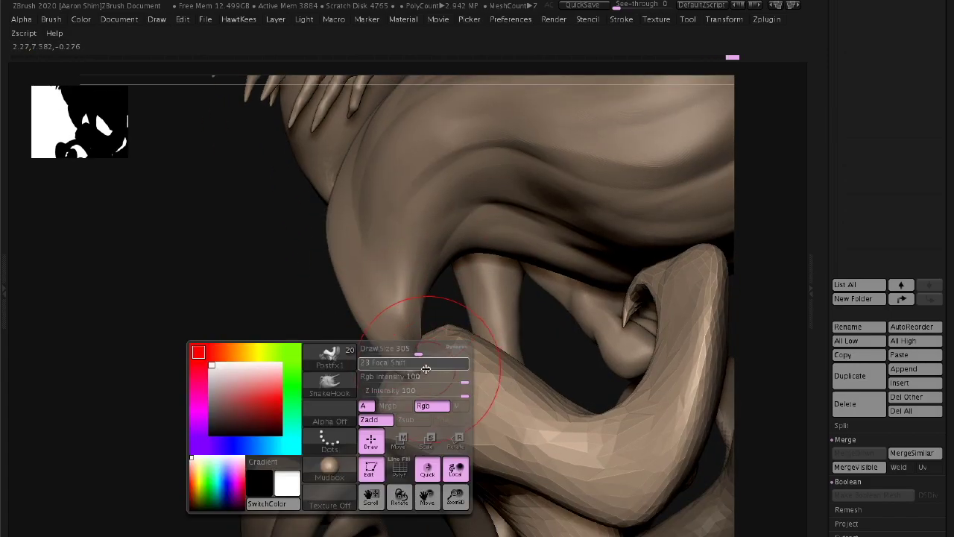
mouse_move(314, 430)
mouse_down()
mouse_move(461, 476)
mouse_move(627, 370)
mouse_up()
Put away the gizmo and orbit out to a full view of the sculpture
key(w)
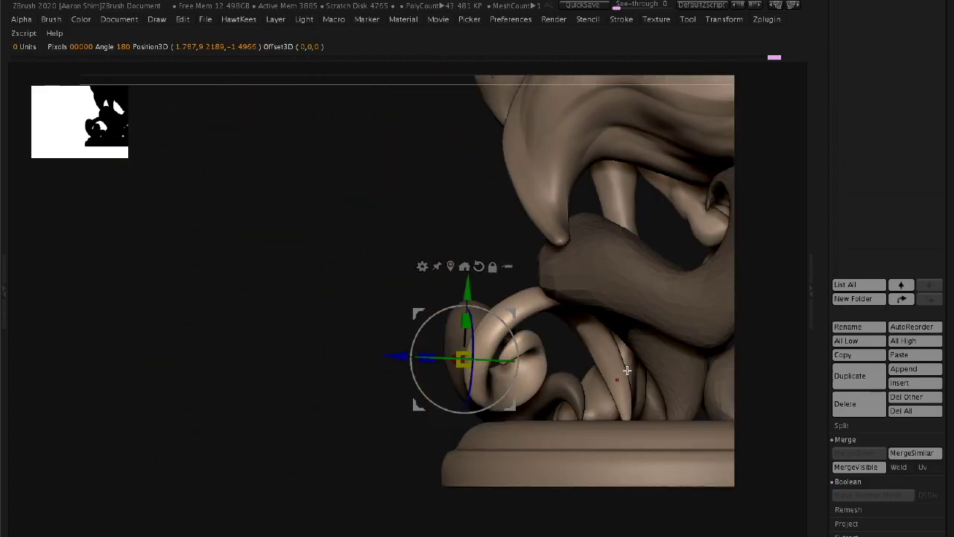
mouse_move(627, 416)
mouse_down()
mouse_move(362, 458)
mouse_move(326, 396)
mouse_up()
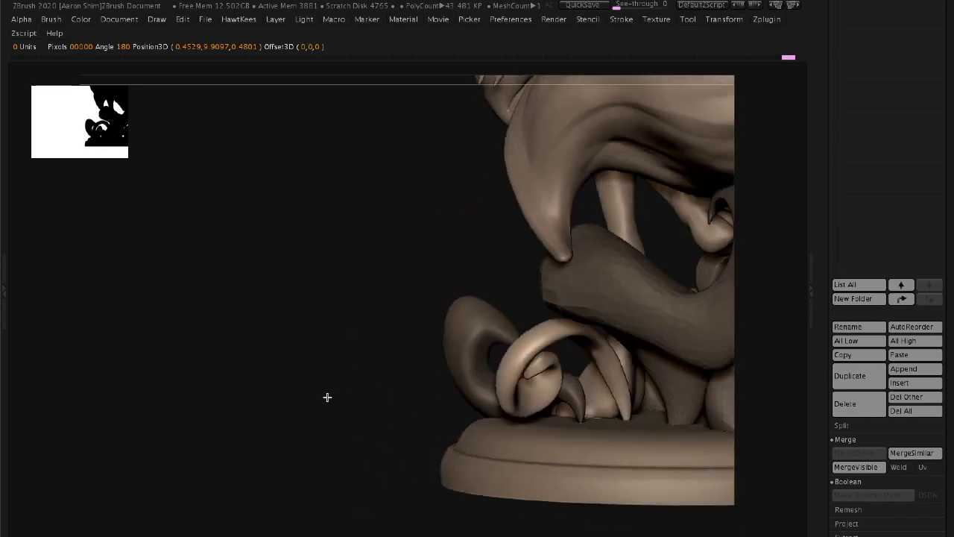
key(q)
mouse_move(412, 469)
mouse_down()
mouse_move(403, 492)
mouse_move(577, 383)
mouse_move(486, 403)
mouse_up()
scroll(486, 403, up, 5)
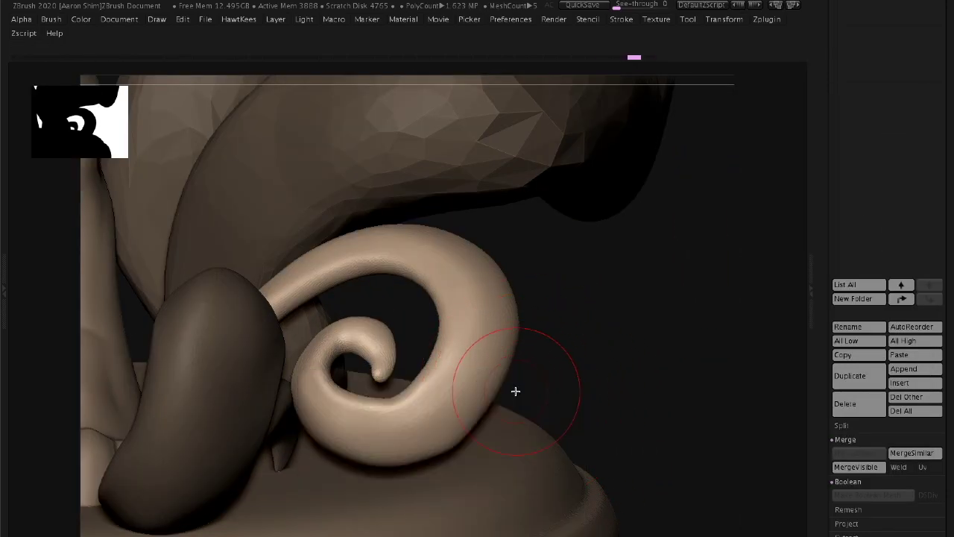
drag(411, 460, 519, 246)
scroll(718, 334, down, 5)
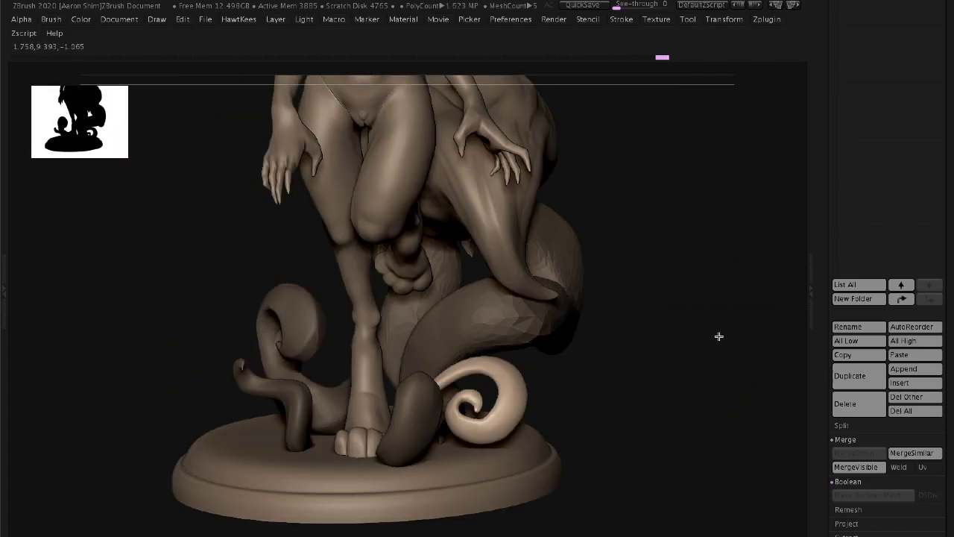
mouse_move(718, 335)
mouse_down()
mouse_move(750, 390)
mouse_move(666, 300)
mouse_move(738, 377)
mouse_move(658, 303)
mouse_move(649, 278)
mouse_move(693, 277)
mouse_up()
scroll(468, 350, up, 5)
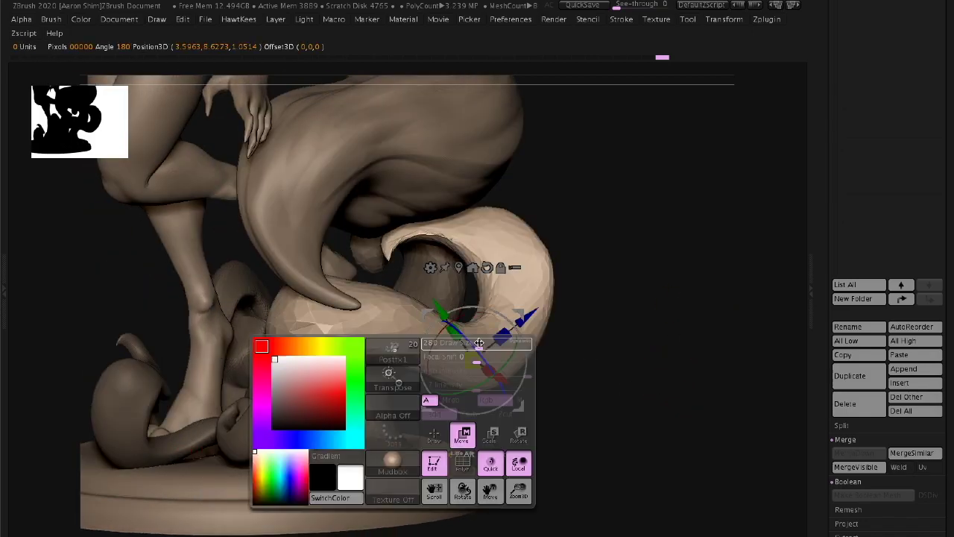
Orbit around the coiled tail and base, ending with a view from below
mouse_move(507, 326)
mouse_down()
mouse_move(452, 352)
mouse_move(485, 334)
mouse_move(741, 321)
mouse_up()
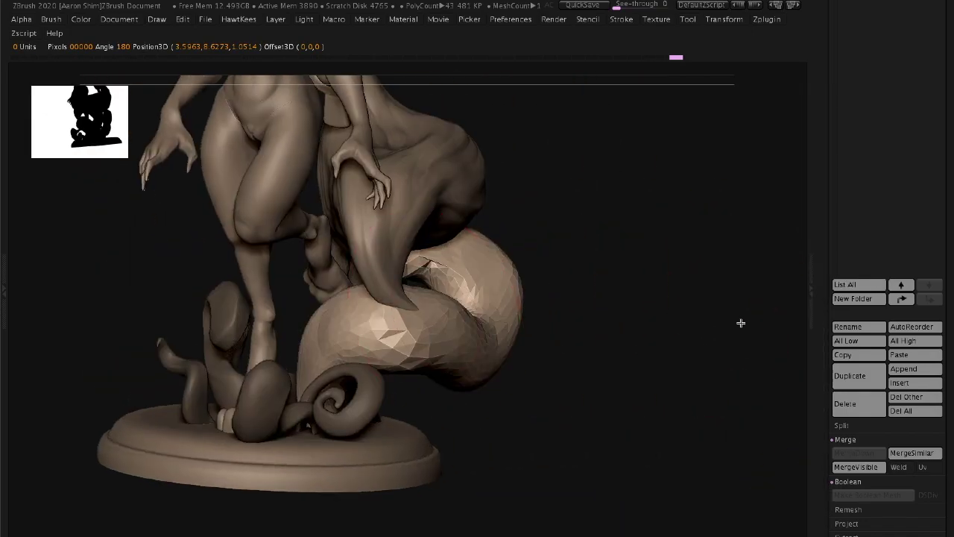
scroll(488, 337, up, 3)
mouse_move(488, 337)
mouse_down()
mouse_move(315, 377)
mouse_move(696, 229)
mouse_move(325, 339)
mouse_up()
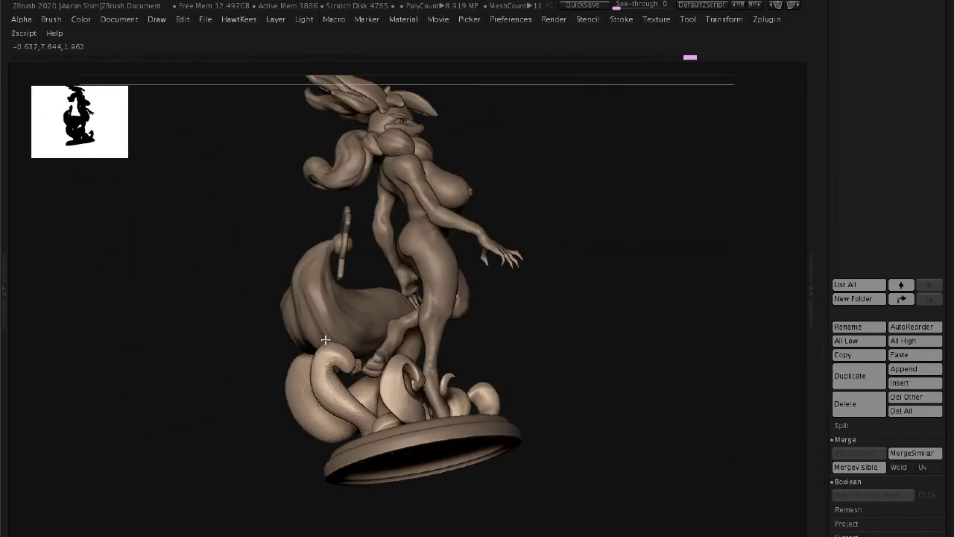
scroll(484, 320, up, 5)
mouse_move(474, 301)
mouse_down()
mouse_move(665, 346)
mouse_move(674, 305)
mouse_move(324, 450)
mouse_up()
mouse_move(406, 450)
mouse_down()
mouse_move(647, 266)
mouse_move(582, 328)
mouse_move(569, 286)
mouse_move(486, 351)
mouse_up()
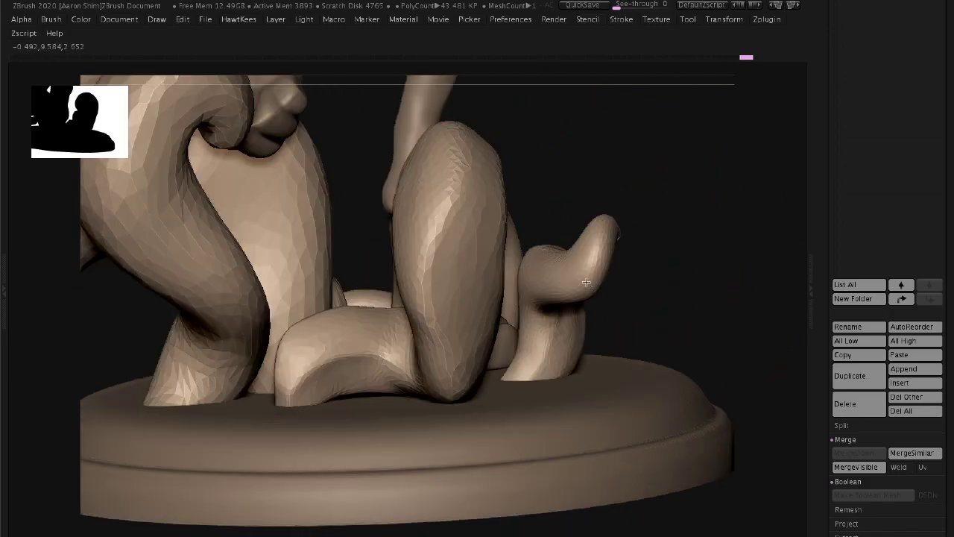
drag(336, 356, 319, 317)
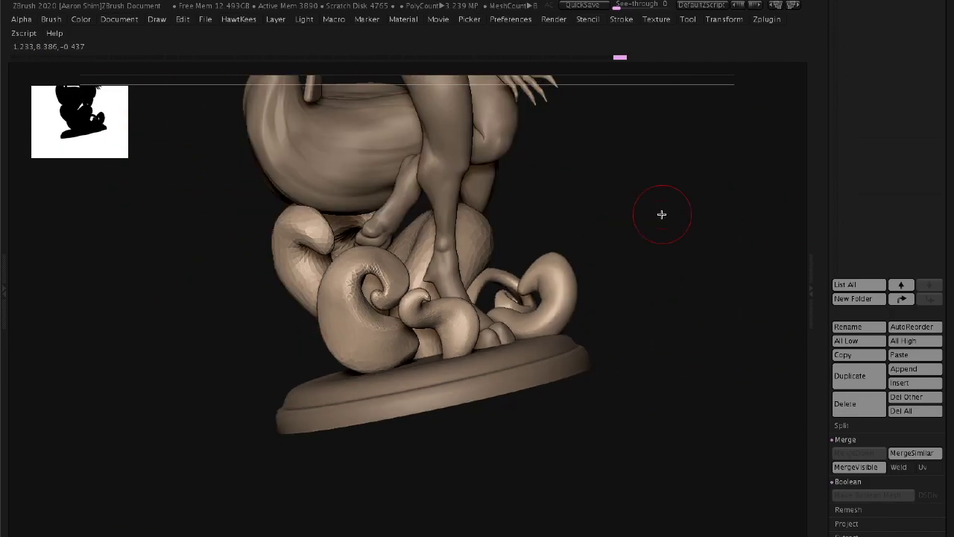
mouse_move(676, 319)
mouse_down()
mouse_move(662, 345)
mouse_move(716, 352)
mouse_up()
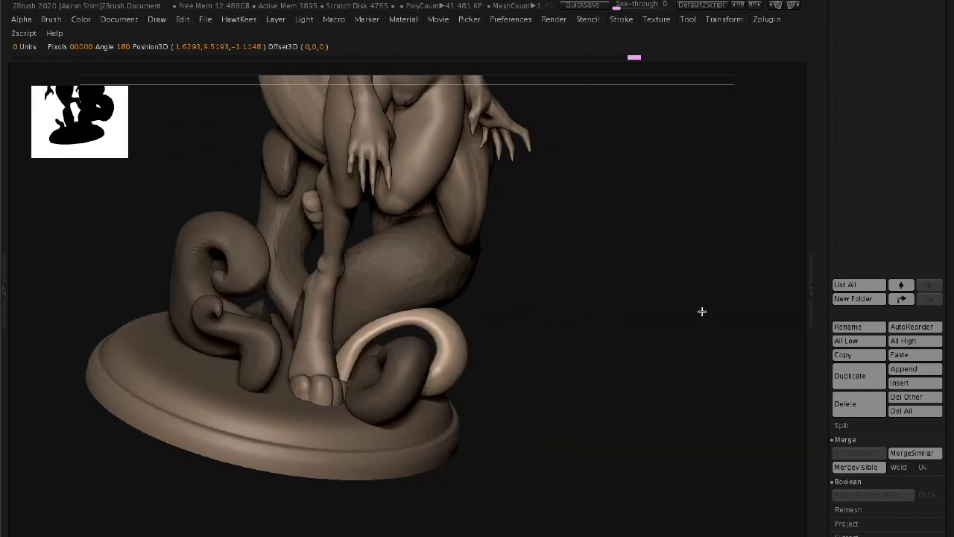
drag(410, 303, 441, 326)
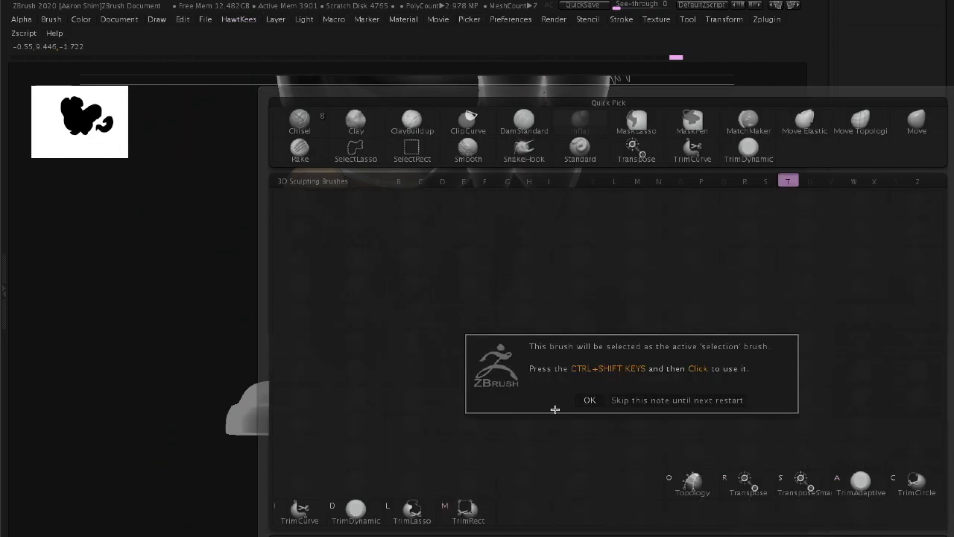
Dismiss the selection-brush note and inspect the curled horn near the base
click(589, 400)
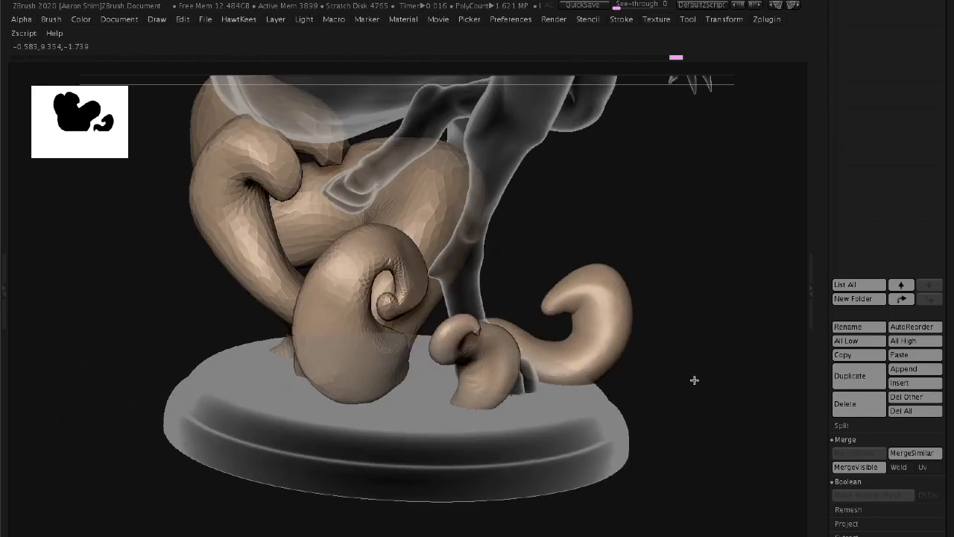
mouse_move(694, 380)
mouse_down()
mouse_move(711, 319)
mouse_move(701, 236)
mouse_move(674, 401)
mouse_up()
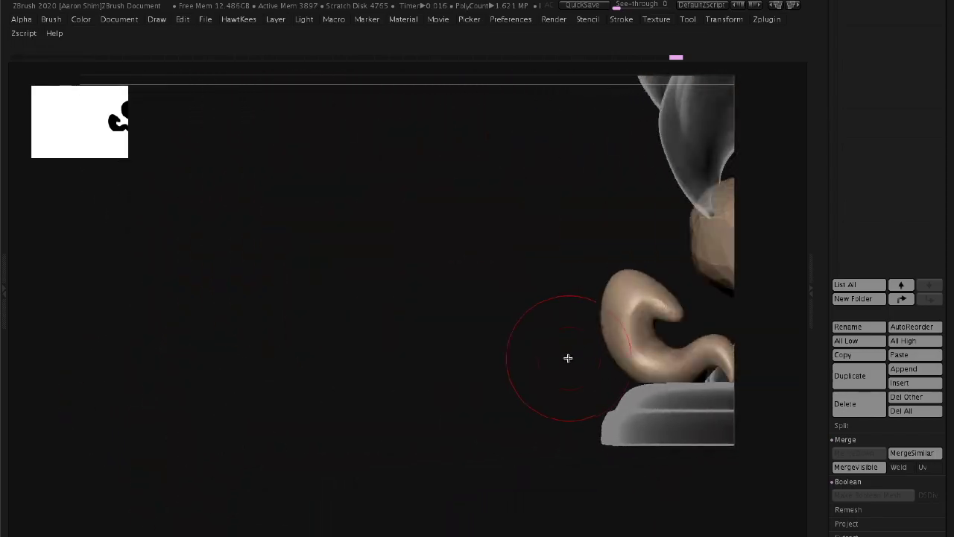
mouse_move(569, 357)
mouse_down()
mouse_move(517, 375)
mouse_move(341, 385)
mouse_move(401, 379)
mouse_move(466, 416)
mouse_move(547, 326)
mouse_move(443, 330)
mouse_move(737, 315)
mouse_move(714, 417)
mouse_move(232, 291)
mouse_move(137, 240)
mouse_move(505, 304)
mouse_up()
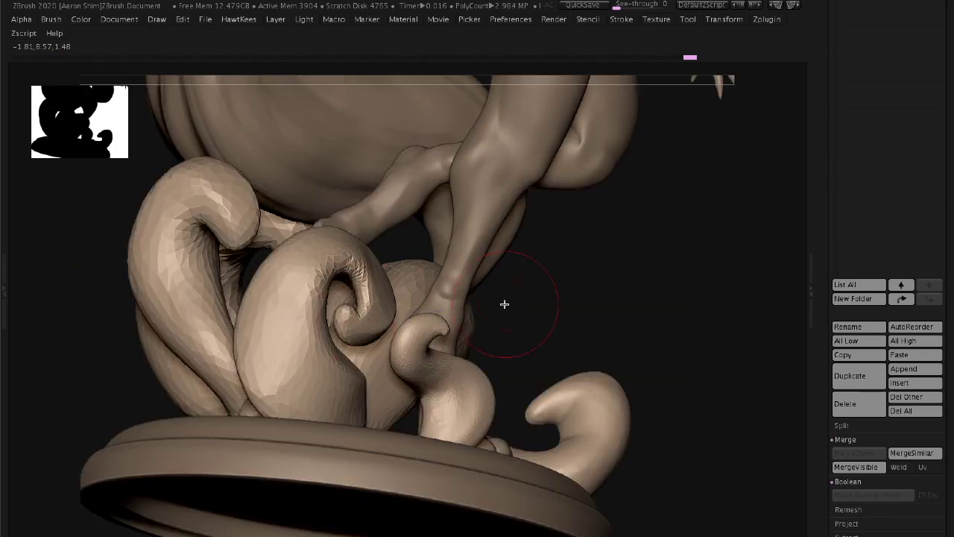
drag(354, 323, 711, 303)
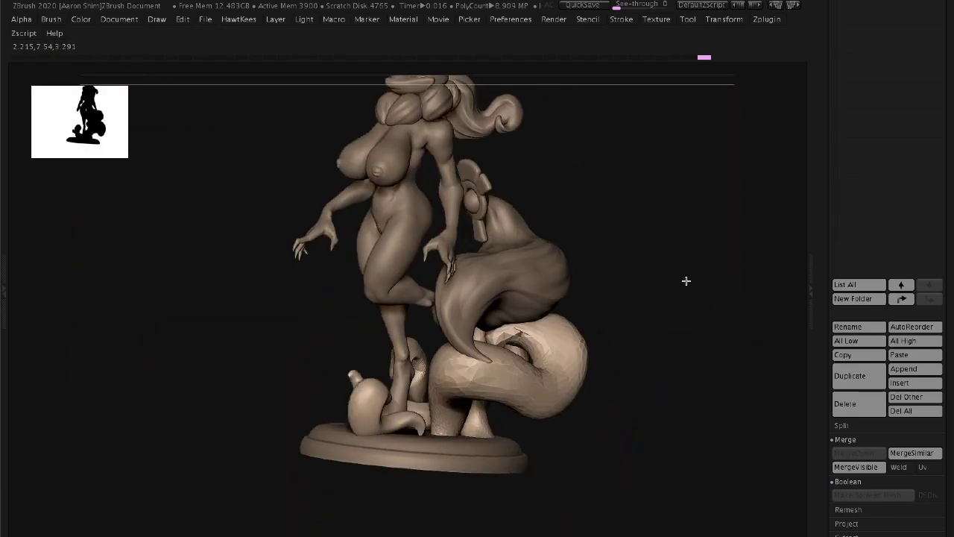
mouse_move(456, 263)
mouse_down()
mouse_move(744, 500)
mouse_move(213, 322)
mouse_move(343, 277)
mouse_move(328, 366)
mouse_move(335, 231)
mouse_move(286, 329)
mouse_up()
Reframe the tail and curled body from several angles
key(space)
drag(427, 274, 326, 353)
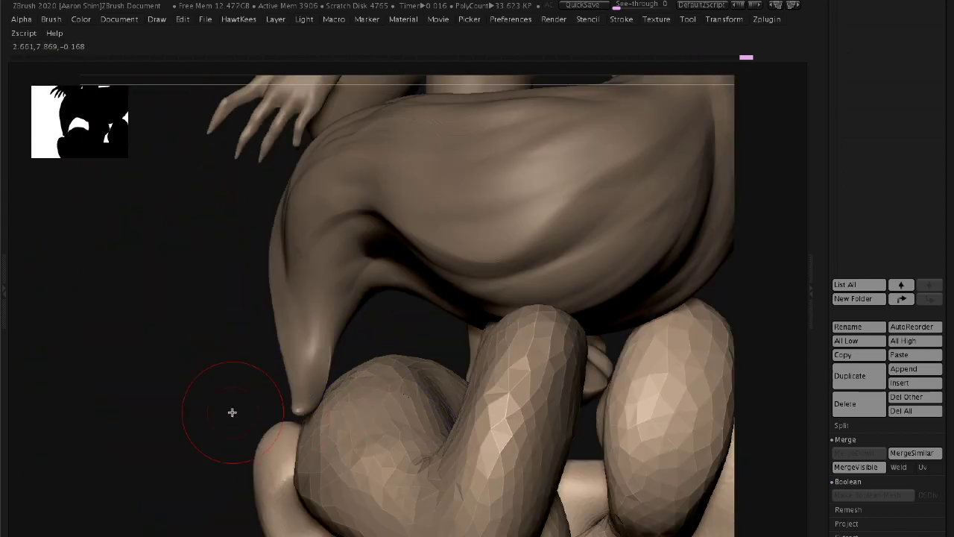
mouse_move(232, 412)
mouse_down()
mouse_move(221, 392)
mouse_move(547, 206)
mouse_move(417, 417)
mouse_up()
key(space)
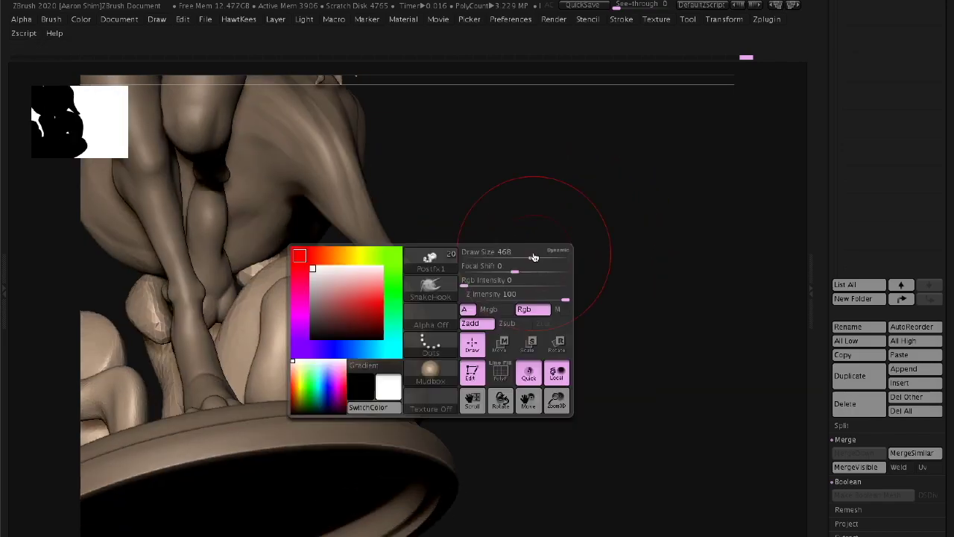
mouse_move(587, 264)
mouse_down()
mouse_move(421, 298)
mouse_move(411, 287)
mouse_move(507, 430)
mouse_move(372, 284)
mouse_move(419, 304)
mouse_move(662, 330)
mouse_move(452, 255)
mouse_move(340, 271)
mouse_move(401, 283)
mouse_up()
key(space)
mouse_move(392, 360)
mouse_down()
mouse_move(356, 324)
mouse_move(614, 308)
mouse_move(741, 208)
mouse_move(676, 248)
mouse_move(351, 281)
mouse_up()
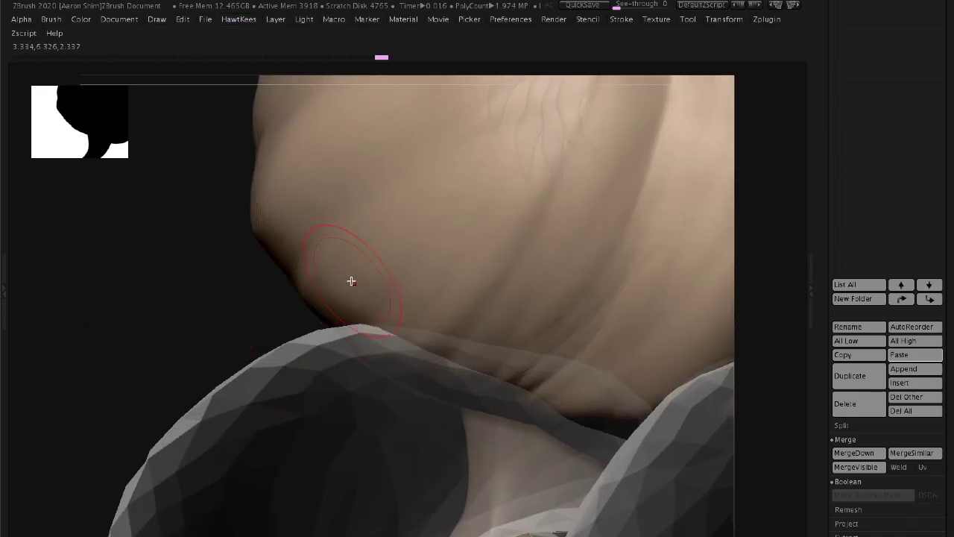
Select the Postfx1 piece, then switch to another piece near the tail and legs
alt+click(524, 381)
mouse_move(524, 381)
mouse_down()
mouse_move(290, 290)
mouse_move(377, 375)
mouse_up()
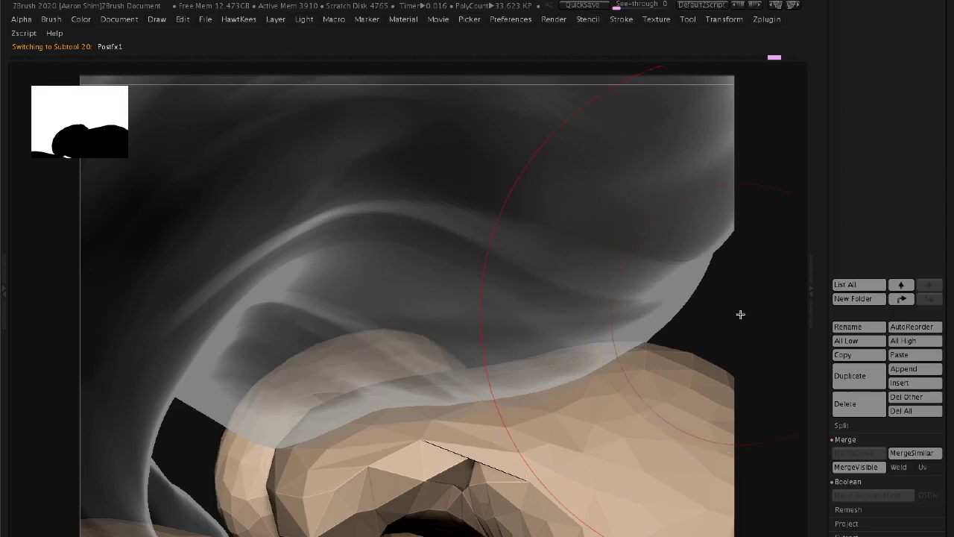
mouse_move(741, 313)
mouse_down()
mouse_move(669, 300)
mouse_move(567, 328)
mouse_move(684, 278)
mouse_up()
key(space)
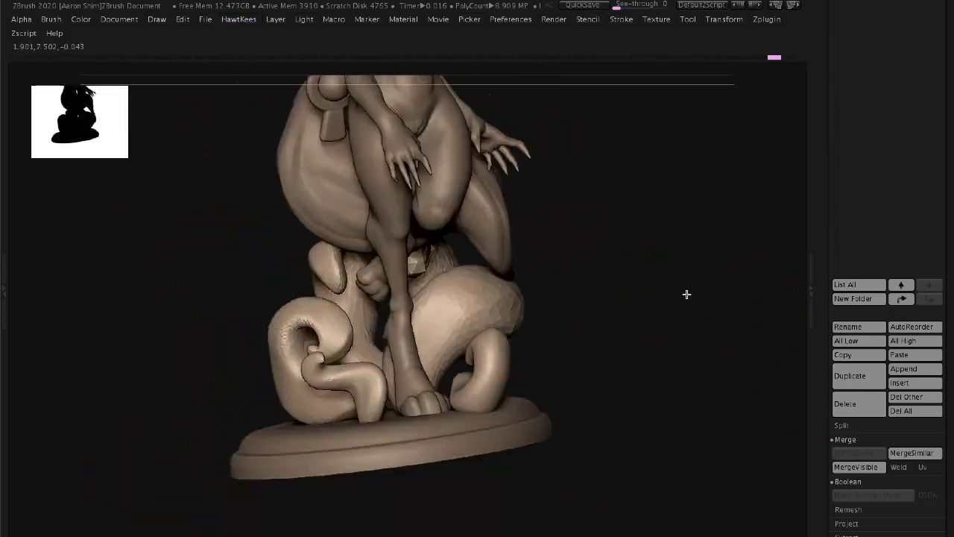
mouse_move(616, 406)
mouse_down()
mouse_move(473, 392)
mouse_move(681, 398)
mouse_move(757, 265)
mouse_move(358, 237)
mouse_move(366, 319)
mouse_move(662, 302)
mouse_up()
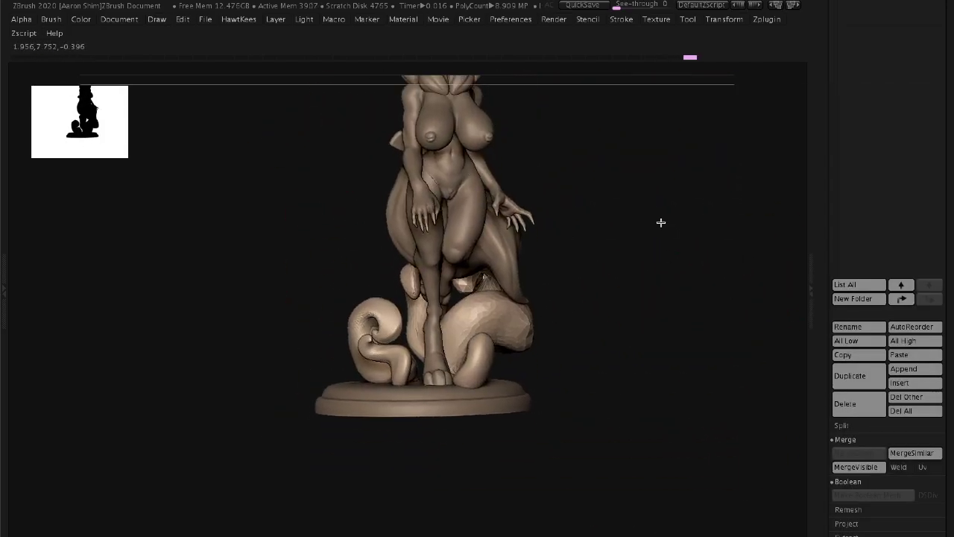
mouse_move(569, 328)
mouse_down()
mouse_move(564, 362)
mouse_move(658, 224)
mouse_move(500, 234)
mouse_move(309, 474)
mouse_move(735, 363)
mouse_move(622, 437)
mouse_move(261, 424)
mouse_up()
alt+click(262, 424)
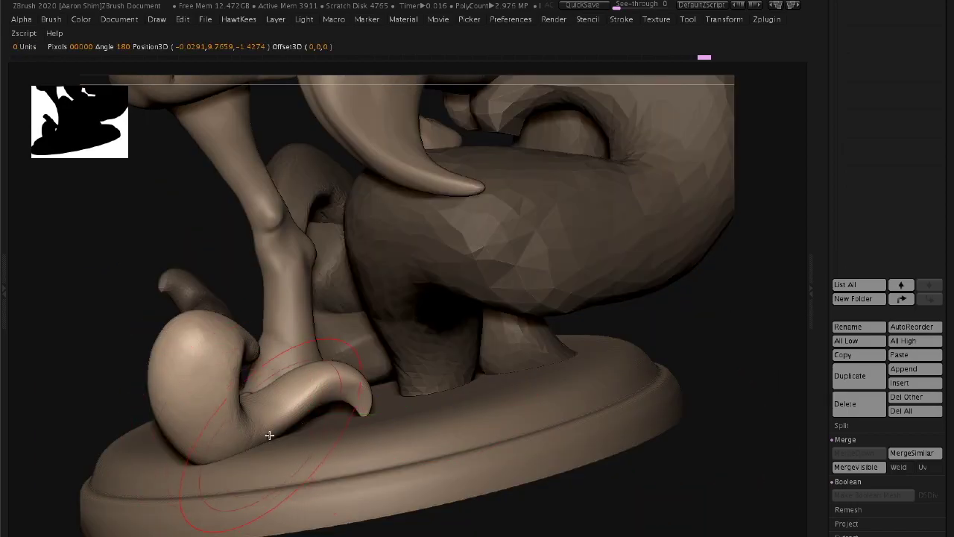
Show the Transpose gizmo on the ring piece and move in close to the ring and ball
key(space)
key(space)
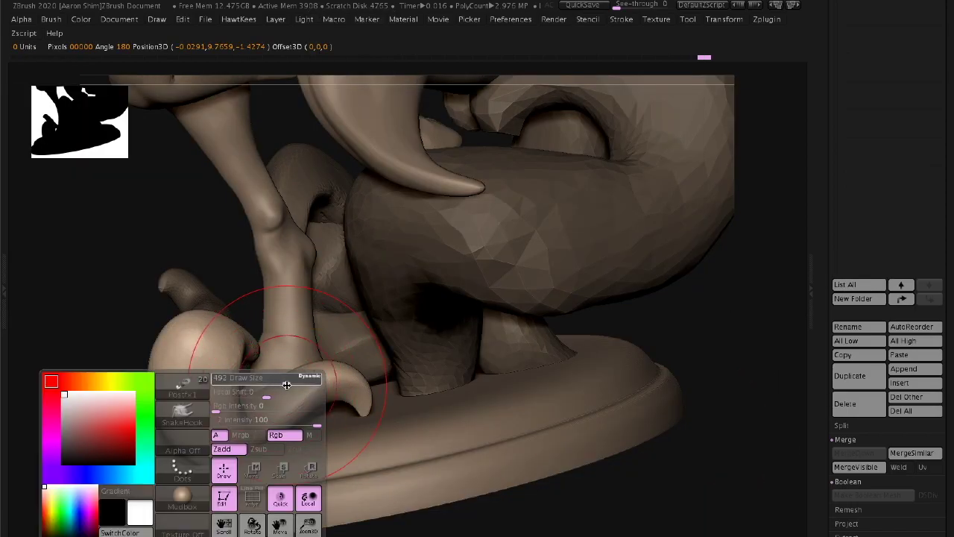
drag(151, 335, 500, 324)
key(space)
mouse_move(473, 385)
mouse_down()
mouse_move(452, 431)
mouse_move(556, 351)
mouse_move(469, 383)
mouse_move(426, 320)
mouse_move(589, 317)
mouse_move(639, 405)
mouse_up()
key(w)
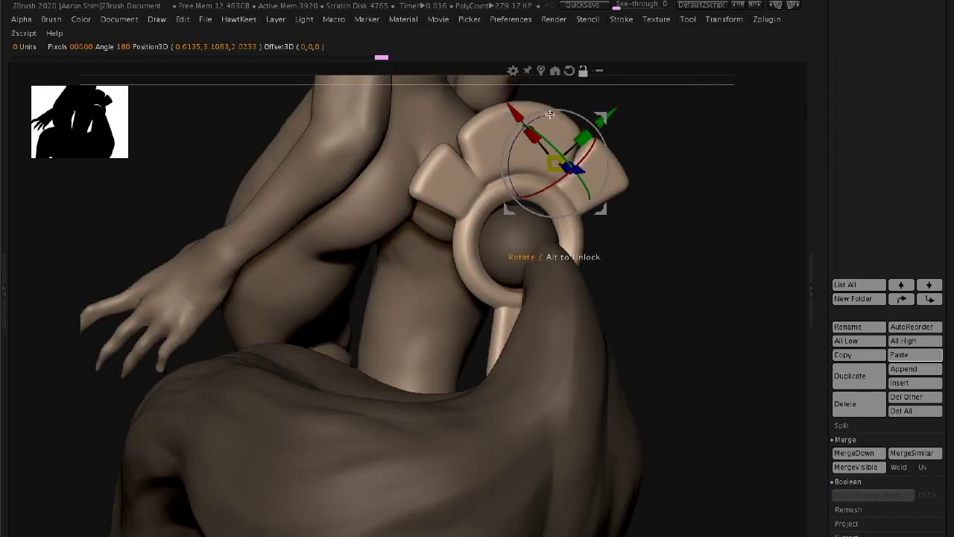
mouse_move(538, 210)
mouse_down()
mouse_move(589, 234)
mouse_move(462, 157)
mouse_up()
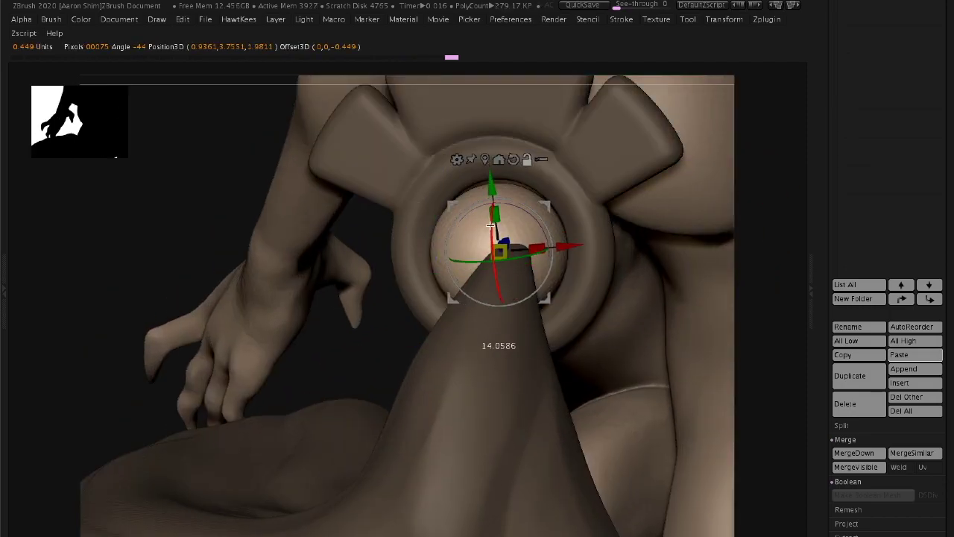
Check how the ball sits in the ring from several close and distant angles
drag(744, 292, 734, 285)
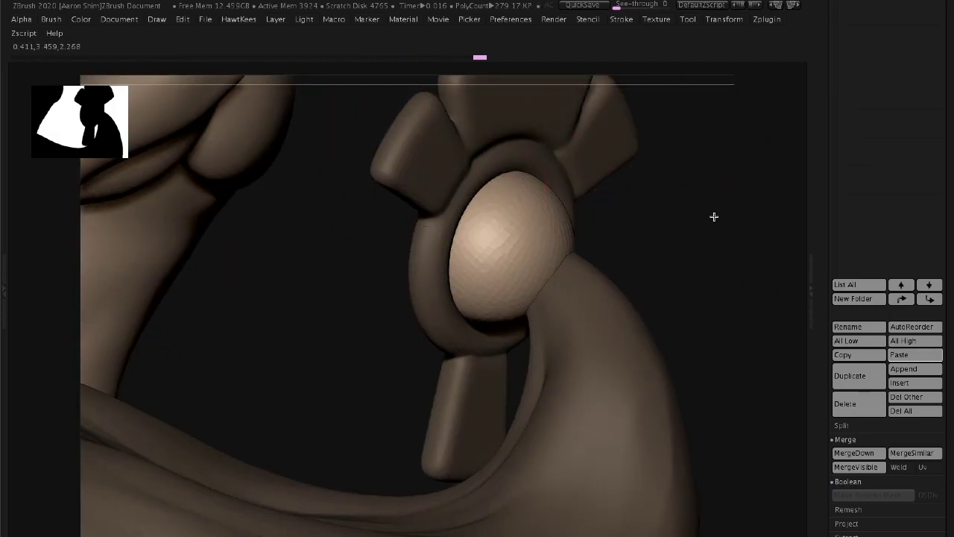
mouse_move(714, 216)
mouse_down()
mouse_move(681, 261)
mouse_move(665, 233)
mouse_move(631, 214)
mouse_up()
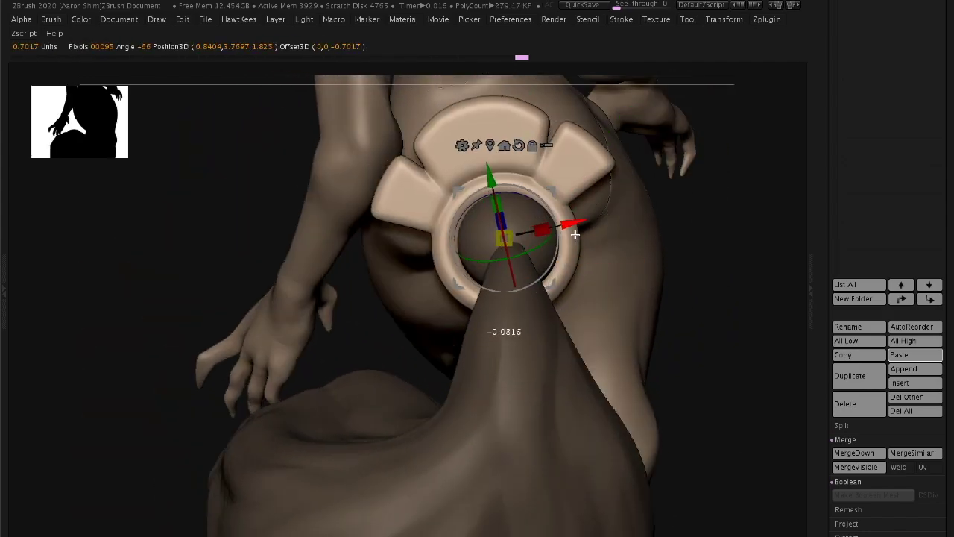
mouse_move(686, 290)
mouse_down()
mouse_move(726, 308)
mouse_move(770, 246)
mouse_move(830, 340)
mouse_up()
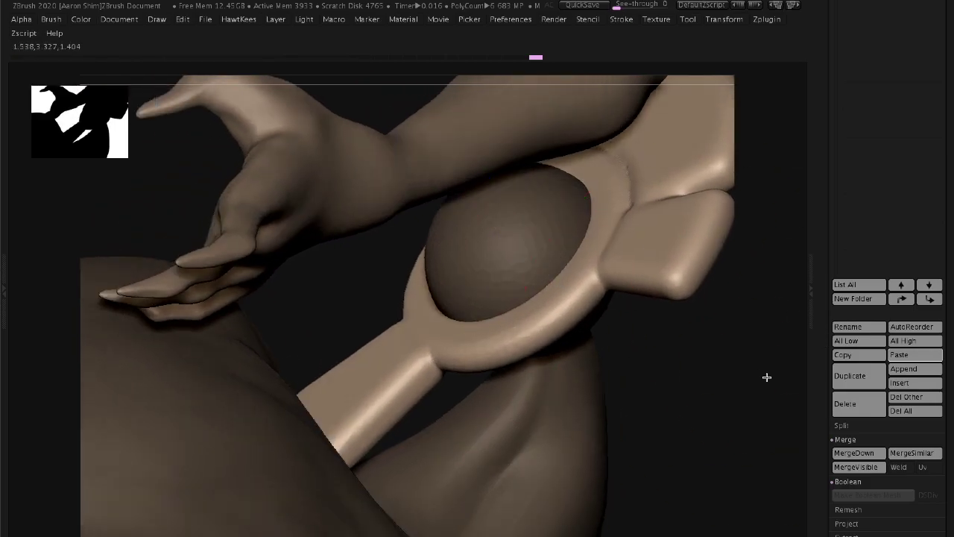
mouse_move(767, 378)
mouse_down()
mouse_move(707, 303)
mouse_move(603, 207)
mouse_move(413, 290)
mouse_up()
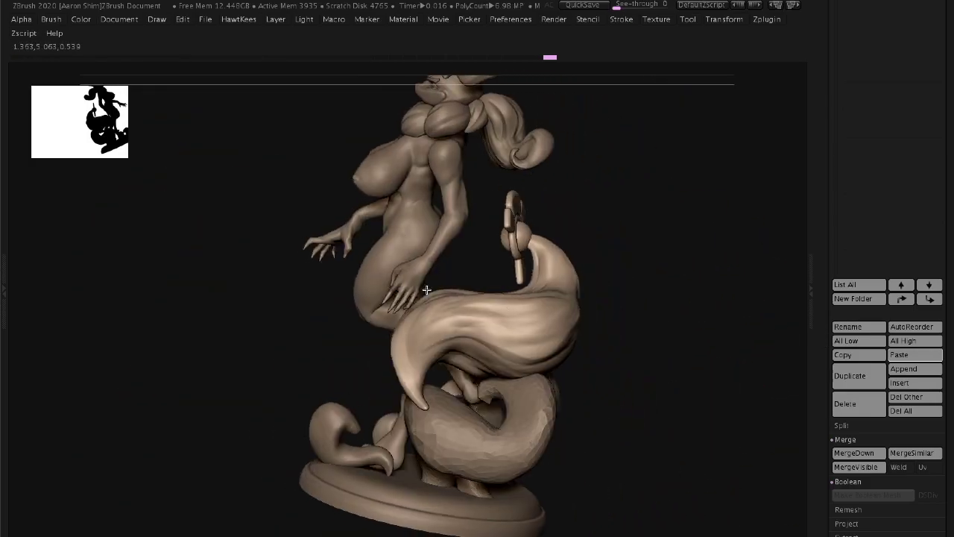
mouse_move(654, 238)
mouse_down()
mouse_move(668, 279)
mouse_move(605, 211)
mouse_move(617, 207)
mouse_move(487, 225)
mouse_move(713, 264)
mouse_move(504, 206)
mouse_up()
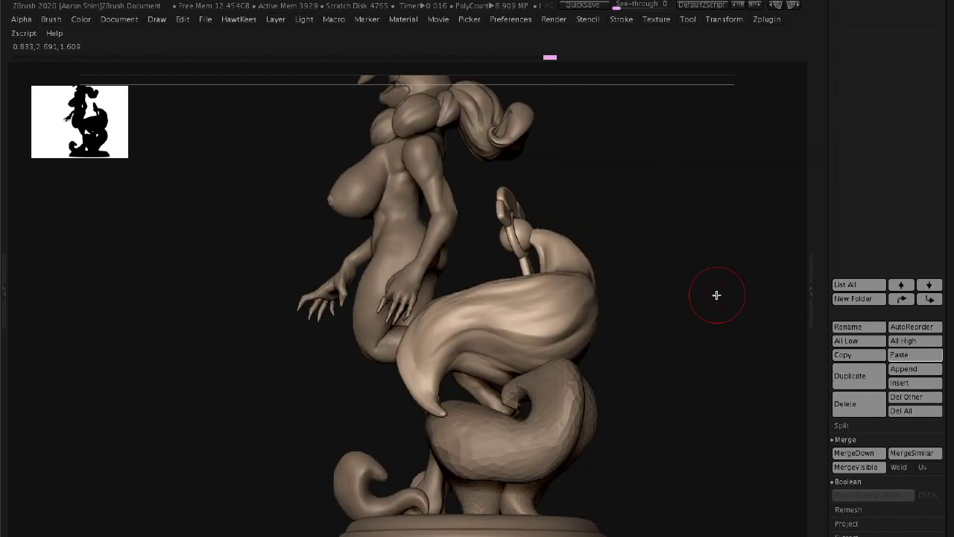
mouse_move(716, 295)
mouse_down()
mouse_move(260, 398)
mouse_move(569, 386)
mouse_up()
Zoom out and select the Floater tail1 piece
mouse_move(323, 407)
mouse_down()
mouse_move(656, 416)
mouse_move(703, 293)
mouse_move(689, 222)
mouse_move(730, 302)
mouse_move(559, 363)
mouse_up()
mouse_move(504, 411)
mouse_down()
mouse_move(271, 458)
mouse_move(659, 199)
mouse_up()
mouse_move(493, 295)
mouse_down()
mouse_move(794, 336)
mouse_move(341, 236)
mouse_move(418, 309)
mouse_move(573, 252)
mouse_move(722, 234)
mouse_move(594, 256)
mouse_move(579, 272)
mouse_move(671, 288)
mouse_move(332, 518)
mouse_move(502, 343)
mouse_move(662, 298)
mouse_up()
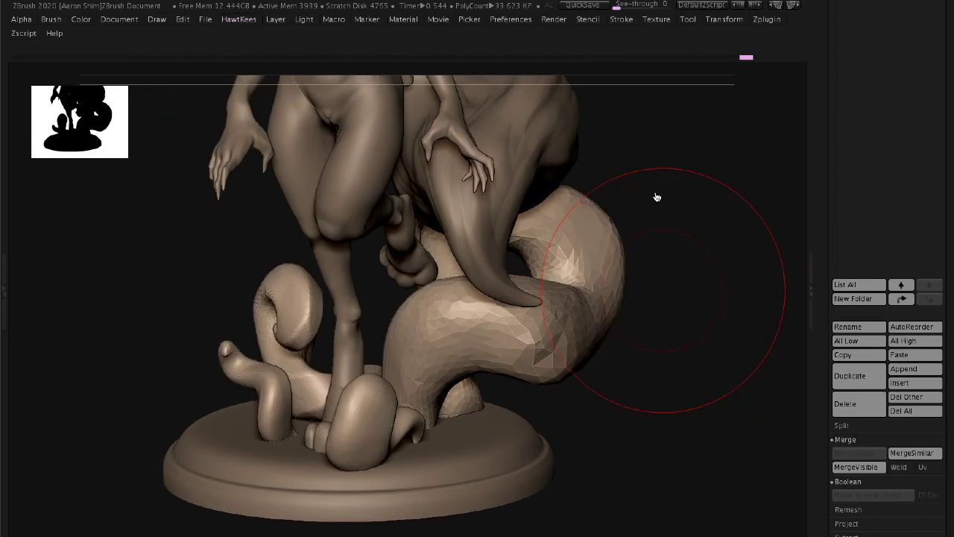
Use the selection brush to hide part of the tail pieces and inspect what remains
mouse_move(656, 196)
mouse_down()
mouse_move(730, 316)
mouse_move(671, 223)
mouse_move(654, 268)
mouse_move(470, 301)
mouse_up()
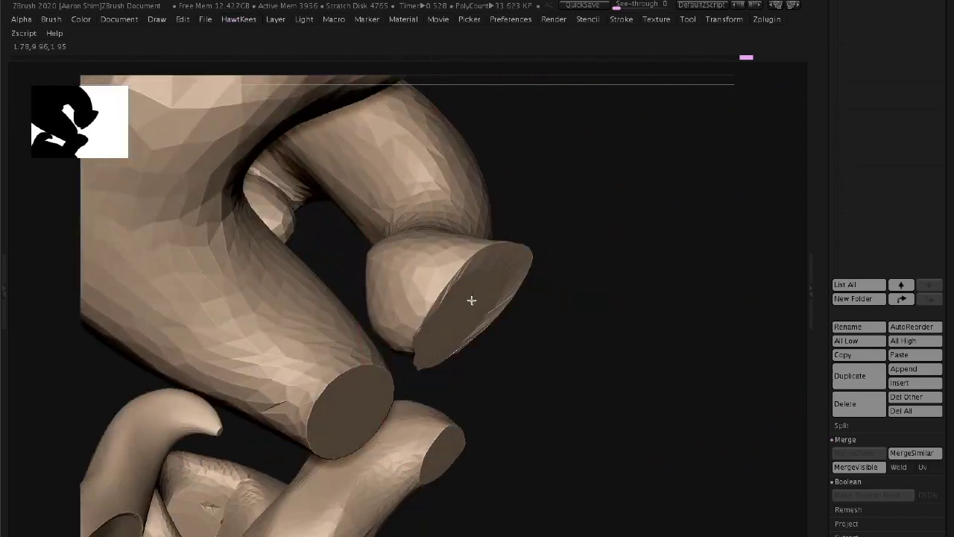
key(b)
key(s)
key(l)
ctrl+shift+drag(660, 279, 698, 330)
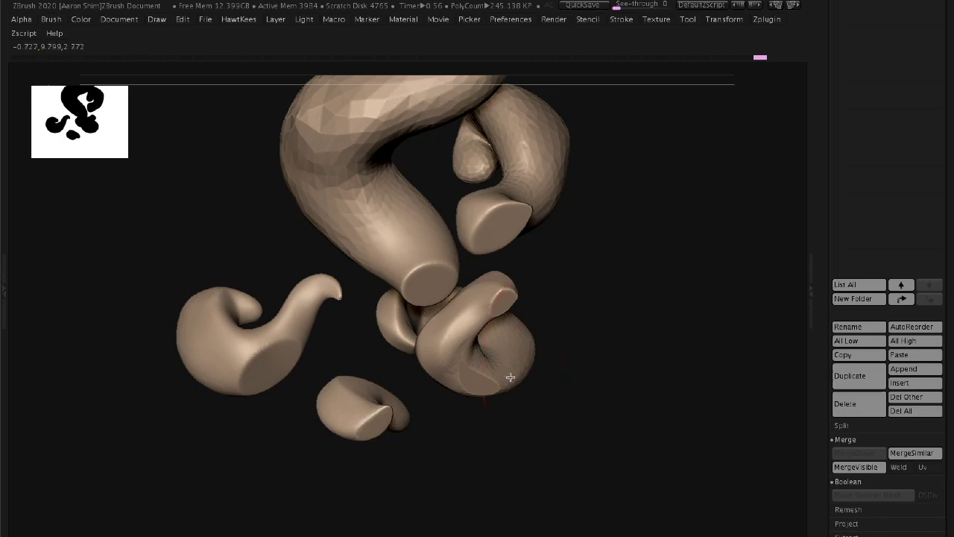
mouse_move(510, 377)
mouse_down()
mouse_move(260, 364)
mouse_move(626, 333)
mouse_up()
key(space)
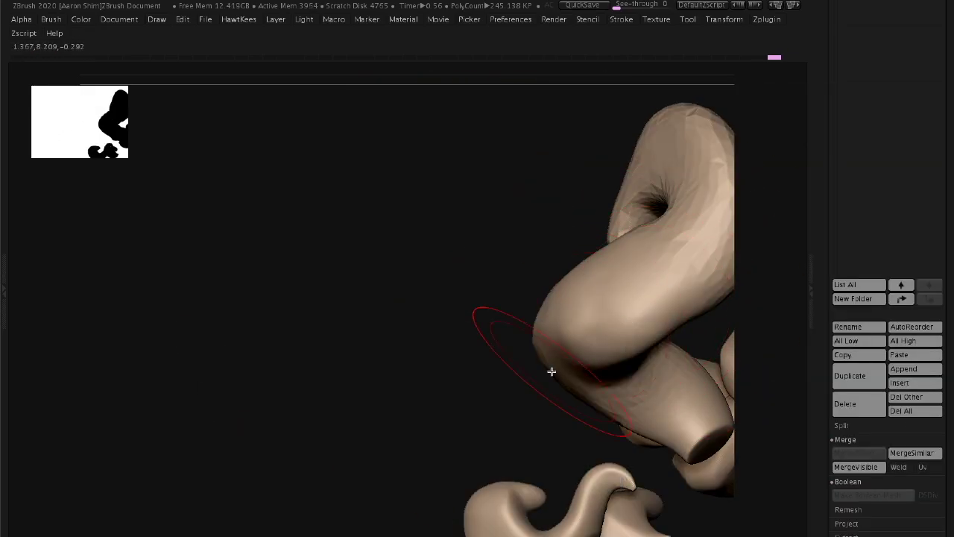
drag(551, 371, 641, 351)
mouse_move(703, 289)
mouse_down()
mouse_move(575, 341)
mouse_move(726, 201)
mouse_move(512, 156)
mouse_move(535, 211)
mouse_move(544, 296)
mouse_move(514, 314)
mouse_move(652, 249)
mouse_move(545, 205)
mouse_move(550, 380)
mouse_move(709, 160)
mouse_move(624, 276)
mouse_move(693, 249)
mouse_move(721, 300)
mouse_move(458, 368)
mouse_up()
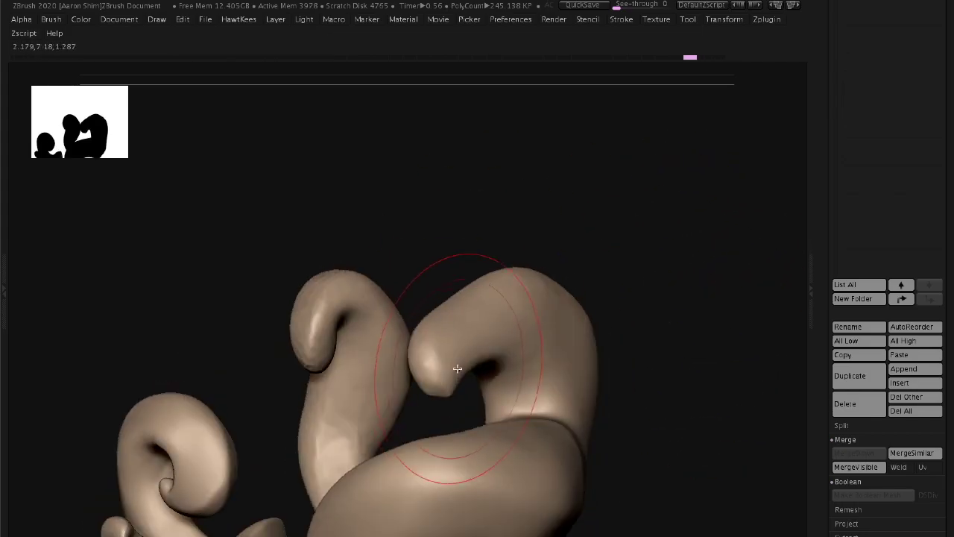
View the twisted horn pieces from several angles and isolate a single one
right_click(444, 380)
mouse_move(681, 149)
mouse_down()
mouse_move(724, 134)
mouse_move(811, 294)
mouse_move(324, 341)
mouse_up()
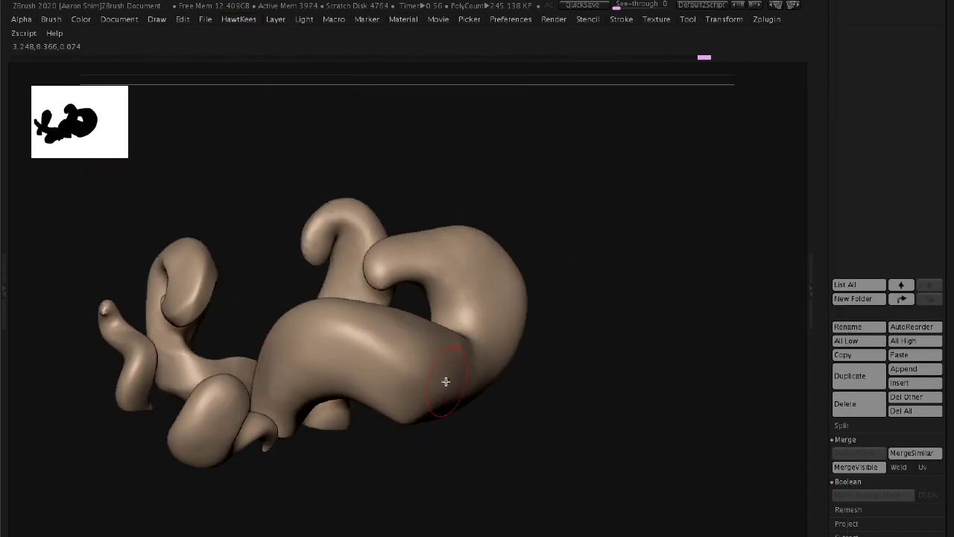
drag(265, 348, 571, 309)
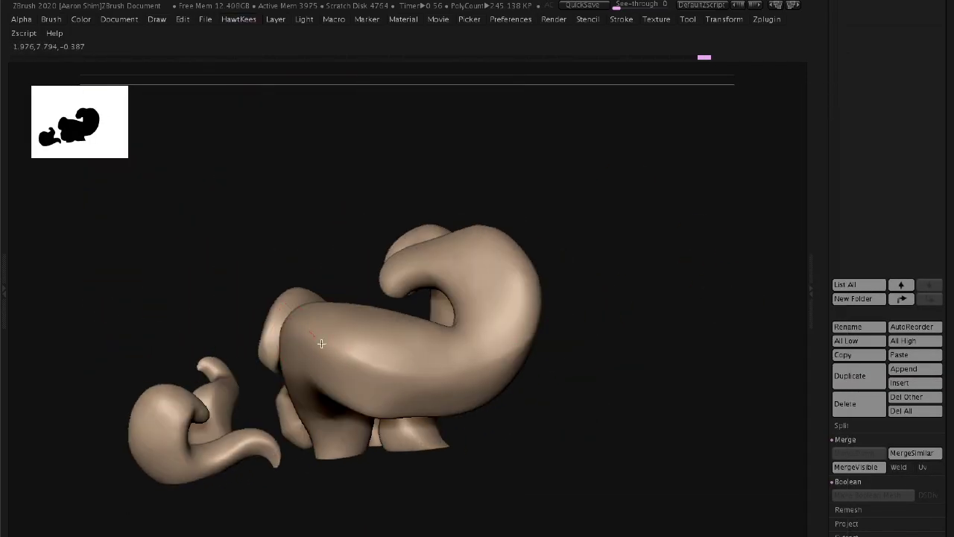
drag(321, 344, 485, 318)
mouse_move(433, 293)
mouse_down()
mouse_move(363, 331)
mouse_move(437, 334)
mouse_move(309, 230)
mouse_move(425, 383)
mouse_move(418, 362)
mouse_move(737, 284)
mouse_up()
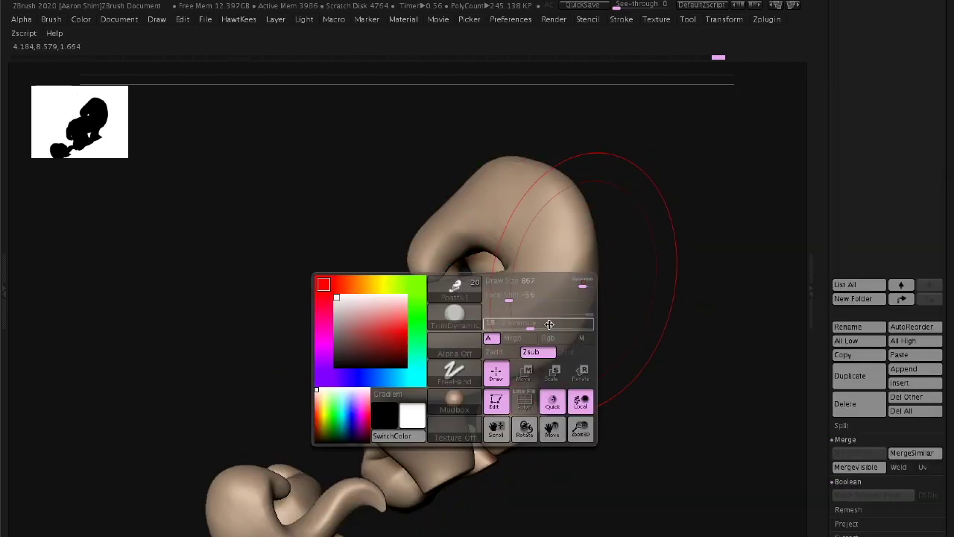
mouse_move(525, 325)
mouse_down()
mouse_move(673, 241)
mouse_move(437, 298)
mouse_move(420, 272)
mouse_move(585, 326)
mouse_up()
ctrl+shift+click(585, 326)
drag(550, 187, 699, 206)
Show all pieces again, briefly solo the spiral tail piece, then show everything
key(b)
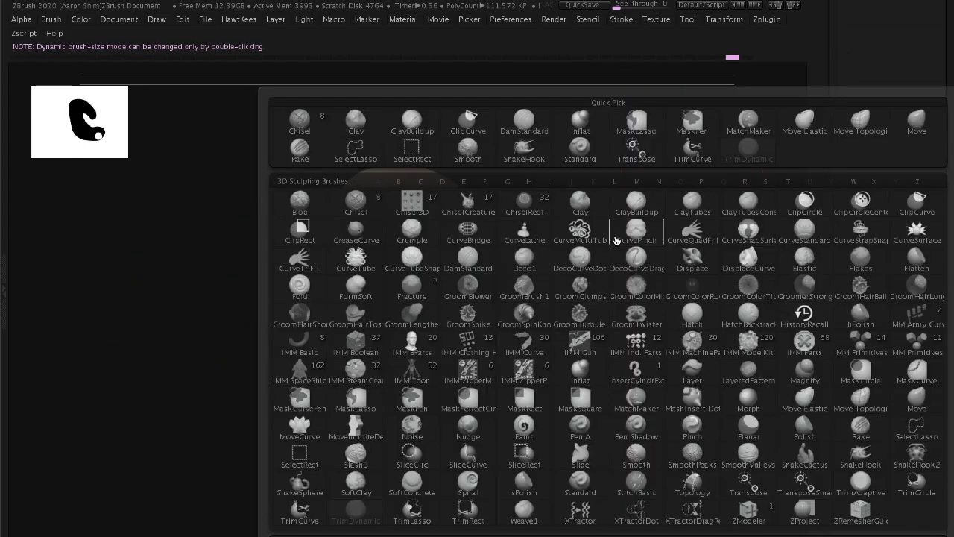
click(618, 241)
mouse_move(486, 232)
mouse_down()
mouse_move(311, 398)
mouse_move(396, 360)
mouse_move(410, 253)
mouse_move(445, 164)
mouse_up()
key(space)
ctrl+shift+click(445, 165)
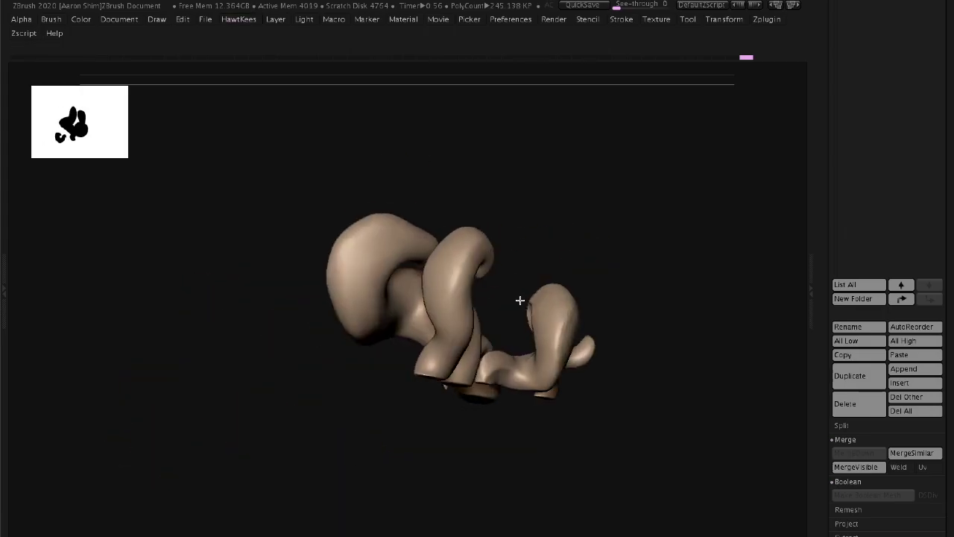
mouse_move(519, 300)
alt+mouse_down()
mouse_move(581, 372)
mouse_move(514, 406)
mouse_move(632, 443)
mouse_move(513, 339)
alt+mouse_up()
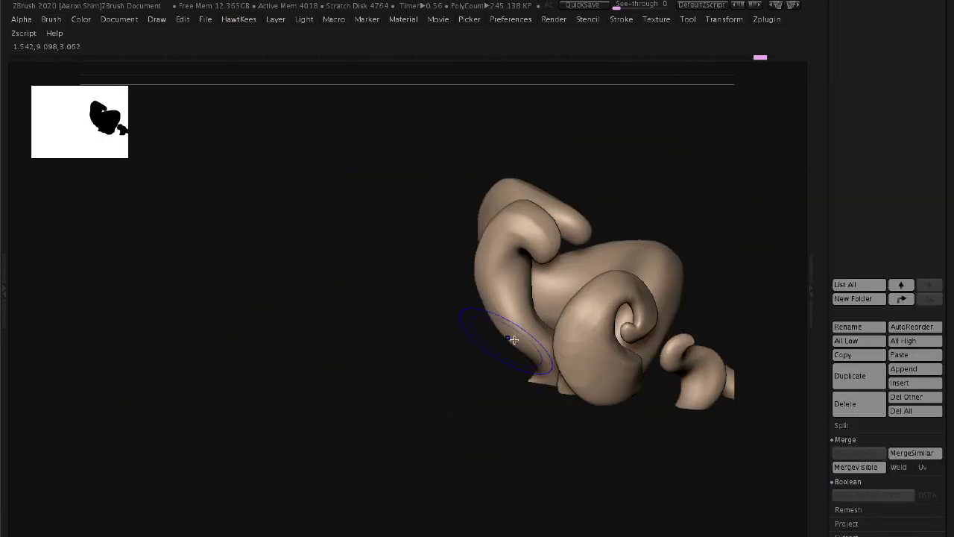
mouse_move(626, 411)
mouse_down()
mouse_move(558, 302)
mouse_move(518, 298)
mouse_up()
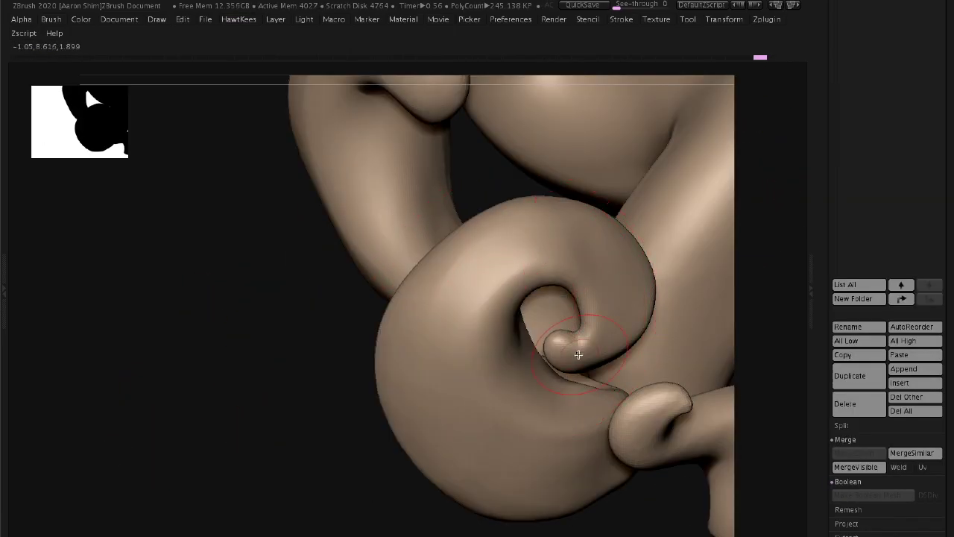
mouse_move(306, 413)
mouse_down()
mouse_move(620, 341)
mouse_move(573, 232)
mouse_move(566, 287)
mouse_up()
ctrl+shift+click(567, 288)
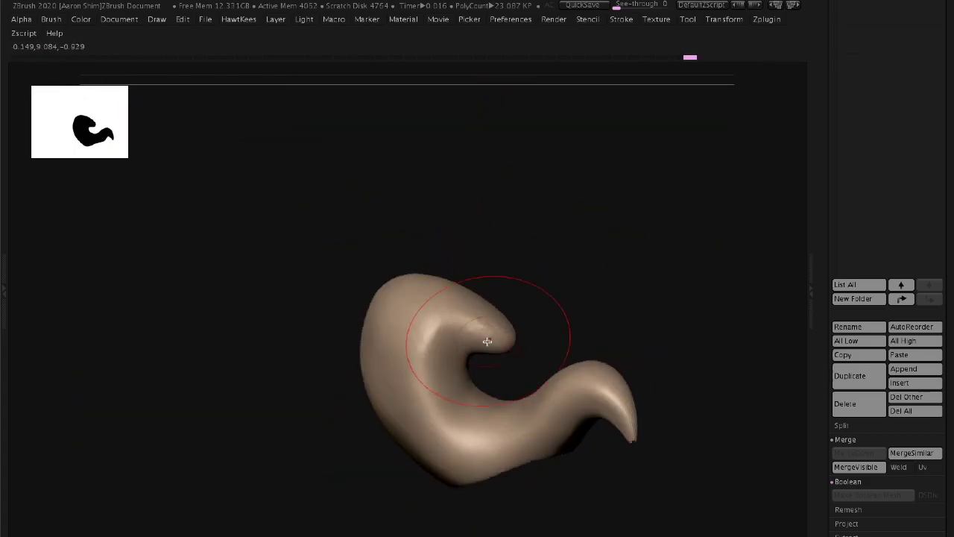
ctrl+shift+click(585, 369)
mouse_move(584, 369)
mouse_down()
mouse_move(548, 196)
mouse_move(694, 461)
mouse_move(698, 382)
mouse_up()
Pick the SnakeHook brush with B, S, H and open its quick settings
key(b)
key(s)
key(h)
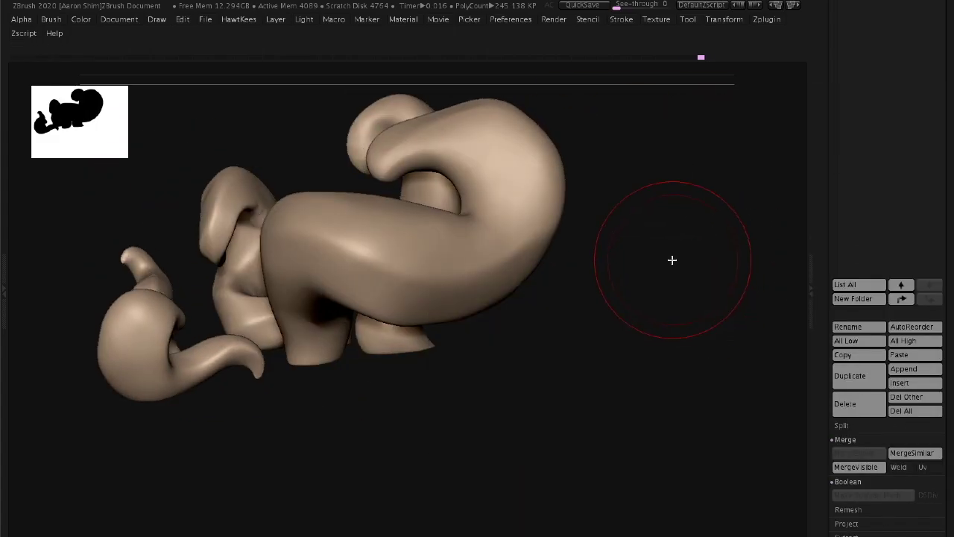
mouse_move(671, 259)
mouse_down()
mouse_move(448, 335)
mouse_move(490, 298)
mouse_move(560, 345)
mouse_move(507, 335)
mouse_move(504, 364)
mouse_up()
key(space)
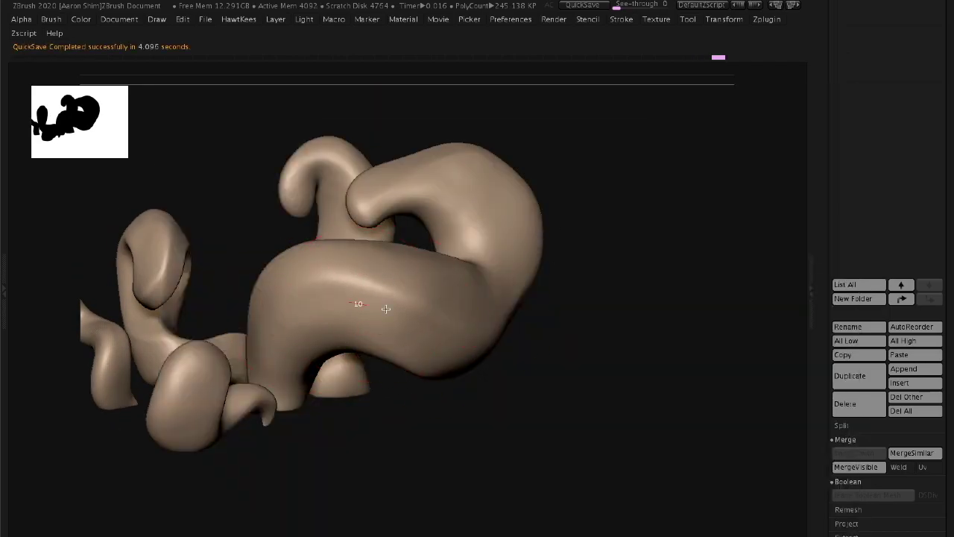
Orbit around the tail coils and zoom out to the figure on its base
mouse_move(386, 308)
mouse_down()
mouse_move(366, 309)
mouse_move(654, 298)
mouse_up()
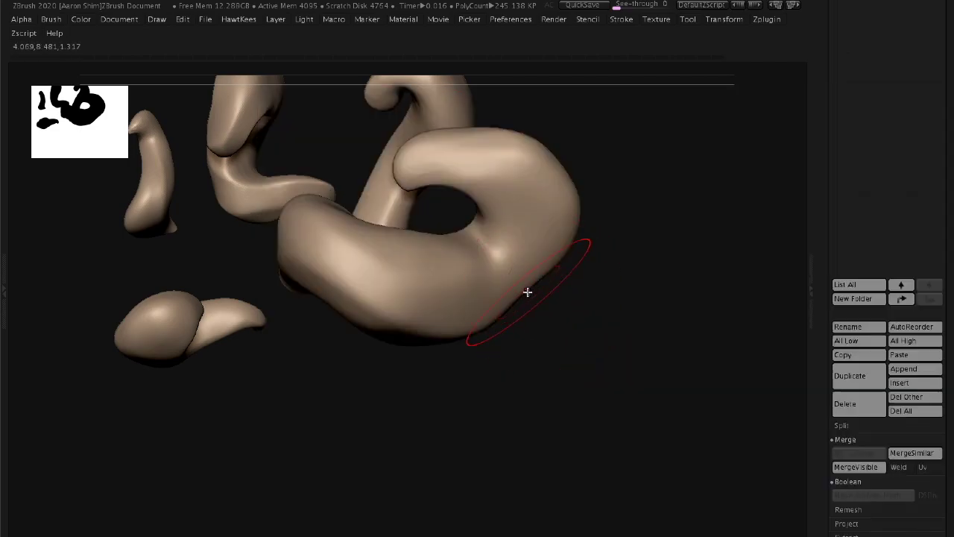
mouse_move(528, 293)
mouse_down()
mouse_move(511, 305)
mouse_move(547, 315)
mouse_move(673, 230)
mouse_up()
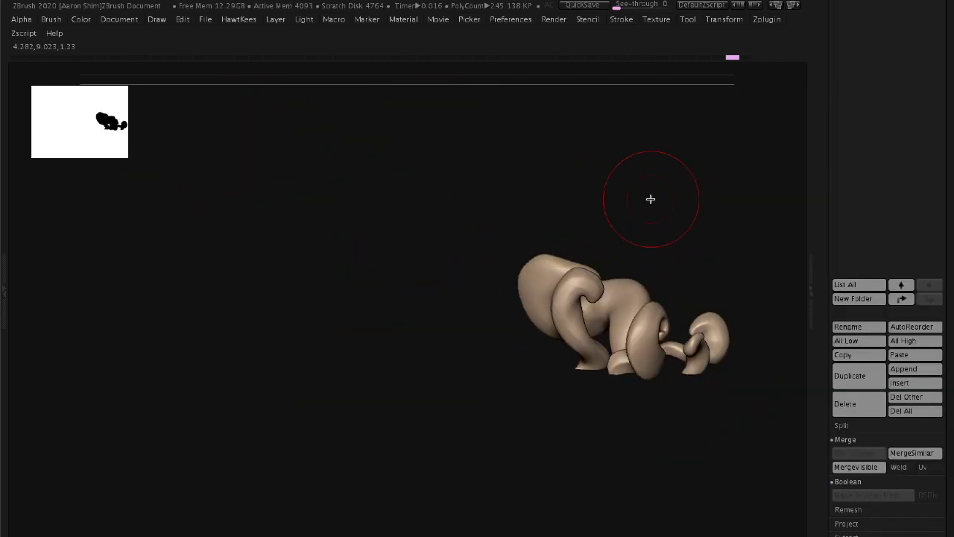
mouse_move(650, 198)
mouse_down()
mouse_move(683, 284)
mouse_move(537, 379)
mouse_move(549, 300)
mouse_move(494, 283)
mouse_move(518, 401)
mouse_move(504, 299)
mouse_up()
key(b)
key(Escape)
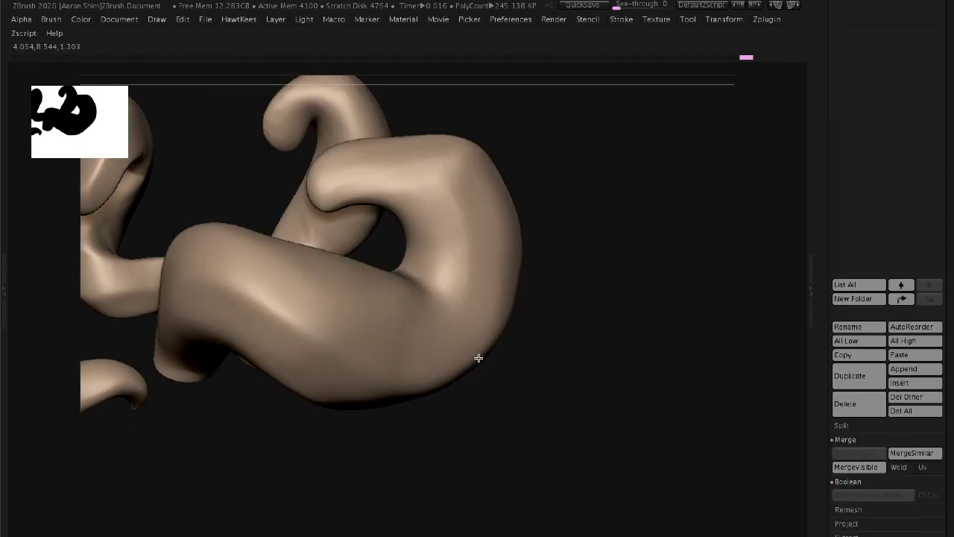
mouse_move(478, 358)
mouse_down()
mouse_move(208, 392)
mouse_move(164, 306)
mouse_move(609, 174)
mouse_move(662, 199)
mouse_move(493, 370)
mouse_move(641, 266)
mouse_move(413, 426)
mouse_move(630, 345)
mouse_move(569, 222)
mouse_move(334, 380)
mouse_move(556, 211)
mouse_move(494, 194)
mouse_move(503, 159)
mouse_up()
Zoom out to the whole figure on its base and orbit onto the tail coils and base
key(space)
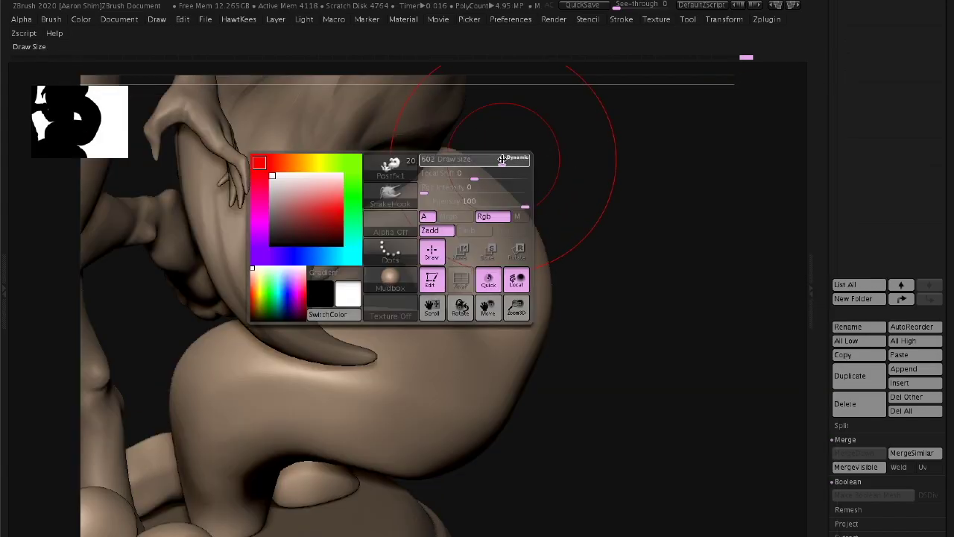
mouse_move(485, 433)
mouse_down()
mouse_move(585, 352)
mouse_move(716, 313)
mouse_move(771, 275)
mouse_move(820, 335)
mouse_up()
scroll(824, 339, down, 5)
scroll(801, 213, down, 5)
drag(801, 213, 341, 348)
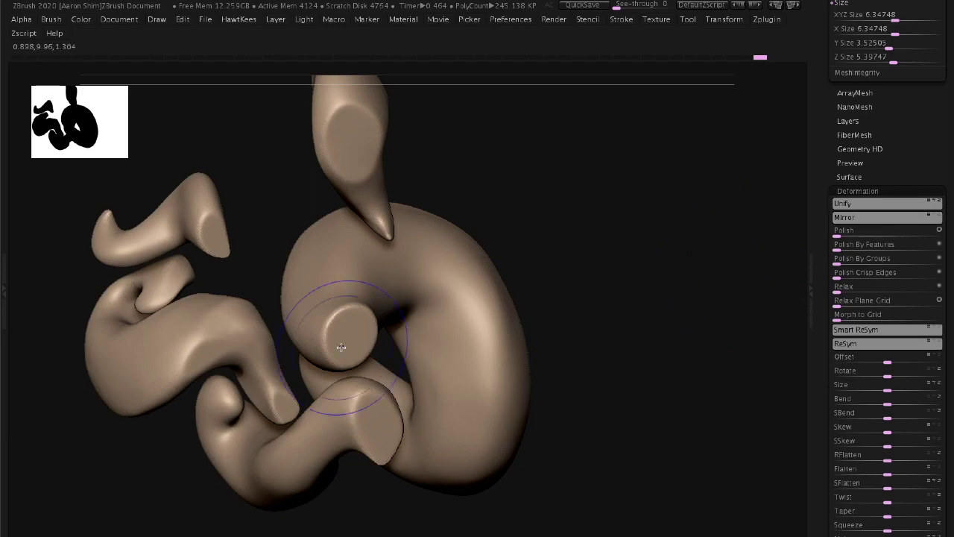
scroll(357, 167, up, 3)
scroll(829, 302, down, 5)
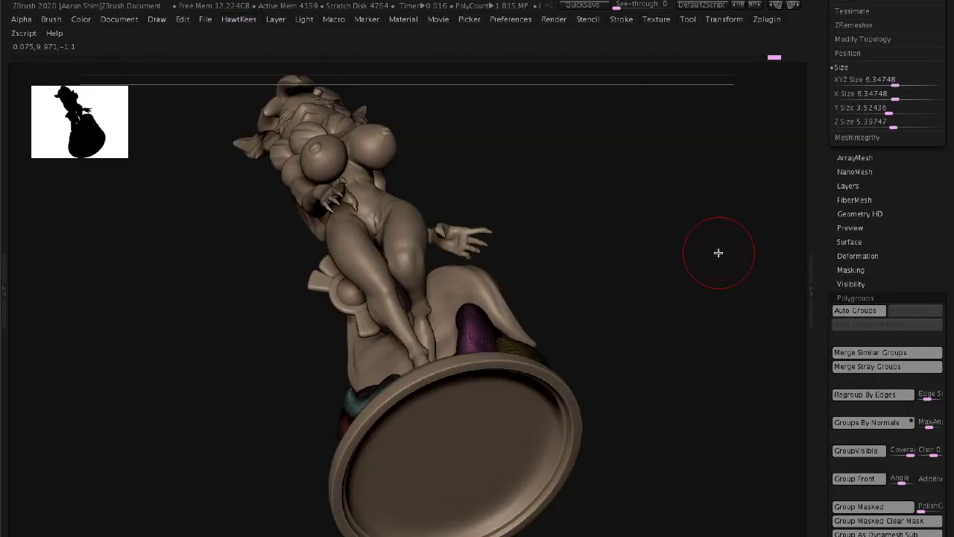
mouse_move(718, 251)
mouse_down()
mouse_move(688, 324)
mouse_move(740, 236)
mouse_move(759, 241)
mouse_move(650, 245)
mouse_move(494, 277)
mouse_move(545, 357)
mouse_move(453, 296)
mouse_move(363, 315)
mouse_up()
Orbit low around the tail curls and legs, then make Floater tail1 the active subtool
key(space)
mouse_move(355, 282)
mouse_down()
mouse_move(564, 187)
mouse_move(450, 271)
mouse_move(389, 362)
mouse_up()
mouse_move(394, 280)
mouse_down()
mouse_move(688, 349)
mouse_move(685, 326)
mouse_up()
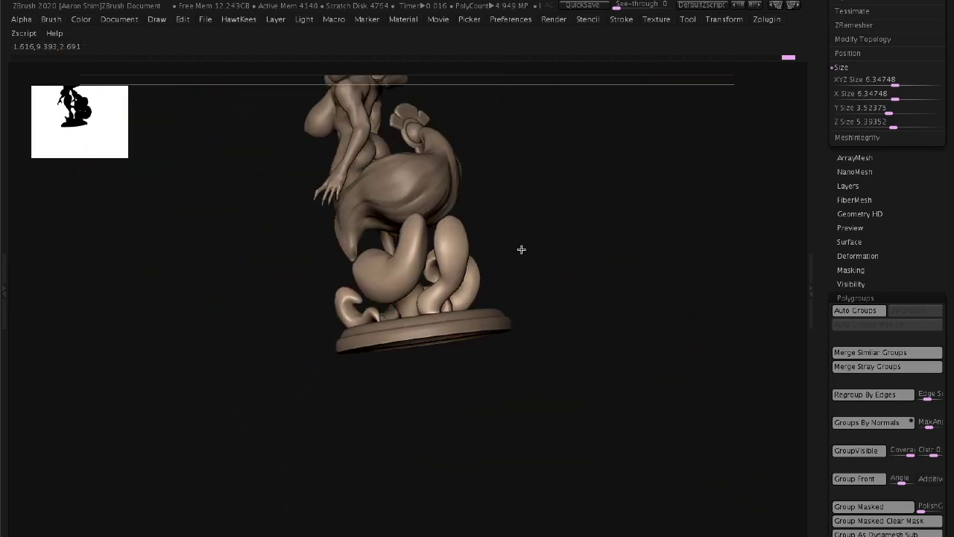
mouse_move(542, 258)
mouse_down()
mouse_move(709, 237)
mouse_move(609, 228)
mouse_up()
mouse_move(698, 197)
mouse_down()
mouse_move(629, 226)
mouse_move(696, 230)
mouse_move(490, 241)
mouse_move(414, 286)
mouse_move(402, 278)
mouse_move(752, 209)
mouse_move(739, 355)
mouse_move(601, 294)
mouse_move(643, 270)
mouse_up()
right_click(411, 217)
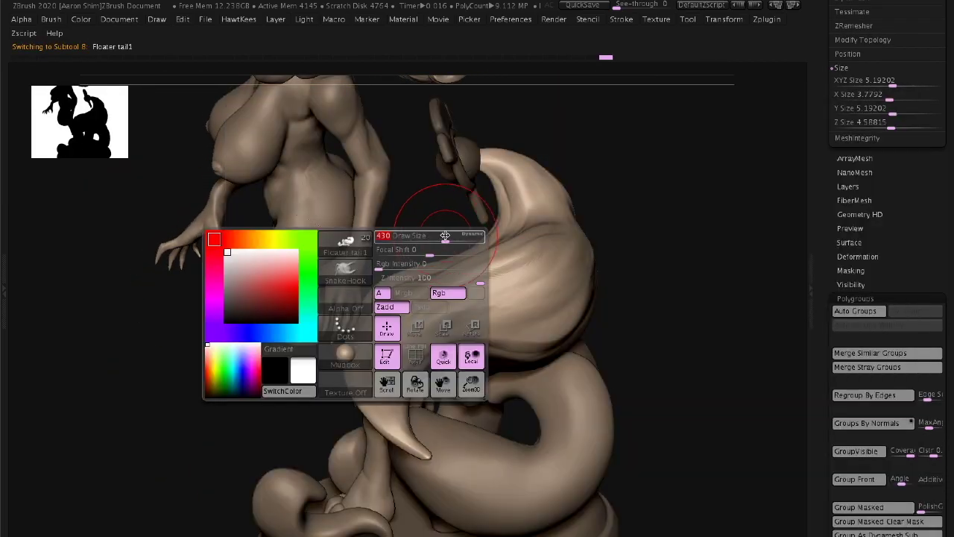
mouse_move(411, 217)
mouse_down()
mouse_move(373, 274)
mouse_move(423, 221)
mouse_move(411, 192)
mouse_up()
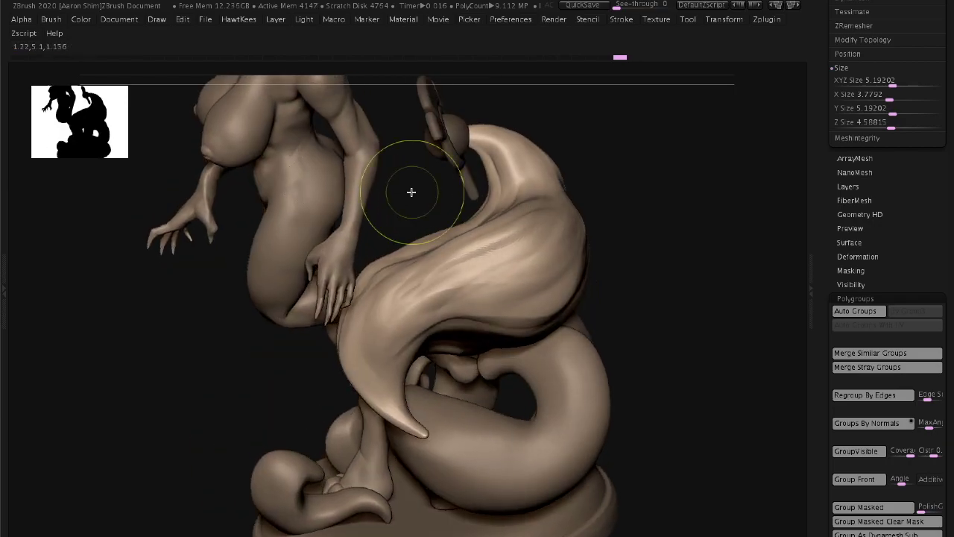
View the figure from behind and make Postfx1 the active subtool, checking the coils closely
mouse_move(413, 234)
mouse_down()
mouse_move(543, 136)
mouse_move(729, 244)
mouse_up()
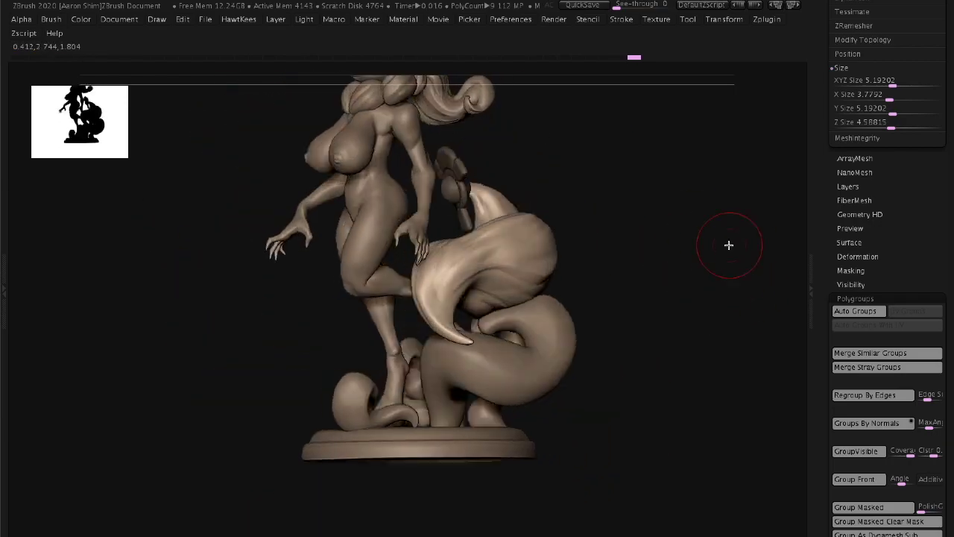
mouse_move(811, 249)
mouse_down()
mouse_move(706, 305)
mouse_move(334, 347)
mouse_up()
alt+click(333, 347)
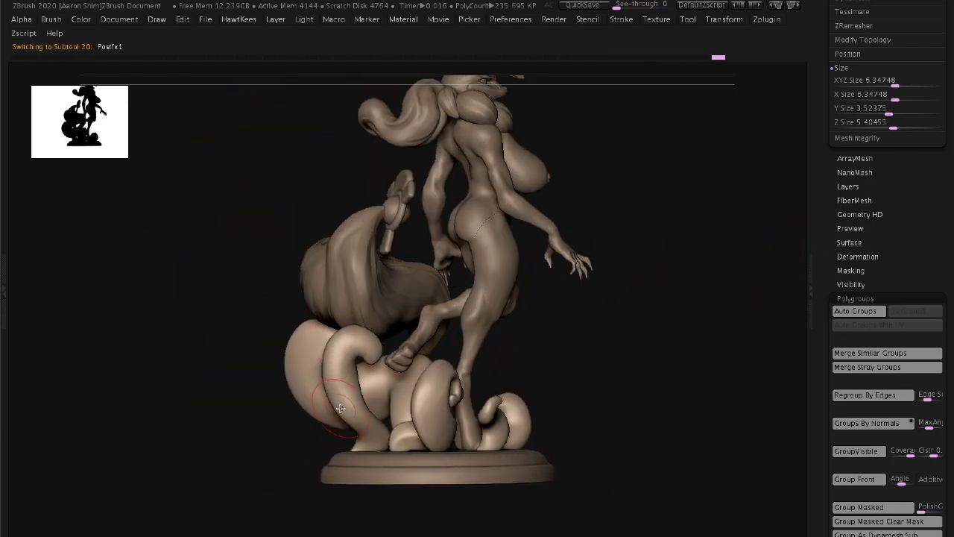
mouse_move(340, 408)
mouse_down()
mouse_move(352, 411)
mouse_move(309, 277)
mouse_move(362, 326)
mouse_up()
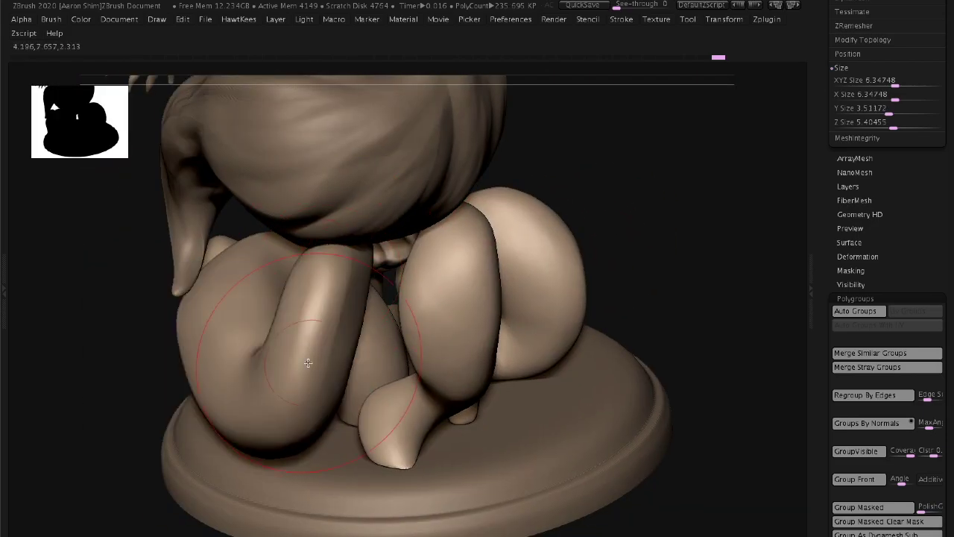
mouse_move(308, 363)
mouse_down()
mouse_move(527, 262)
mouse_move(258, 360)
mouse_move(318, 328)
mouse_move(276, 267)
mouse_move(560, 316)
mouse_move(606, 304)
mouse_up()
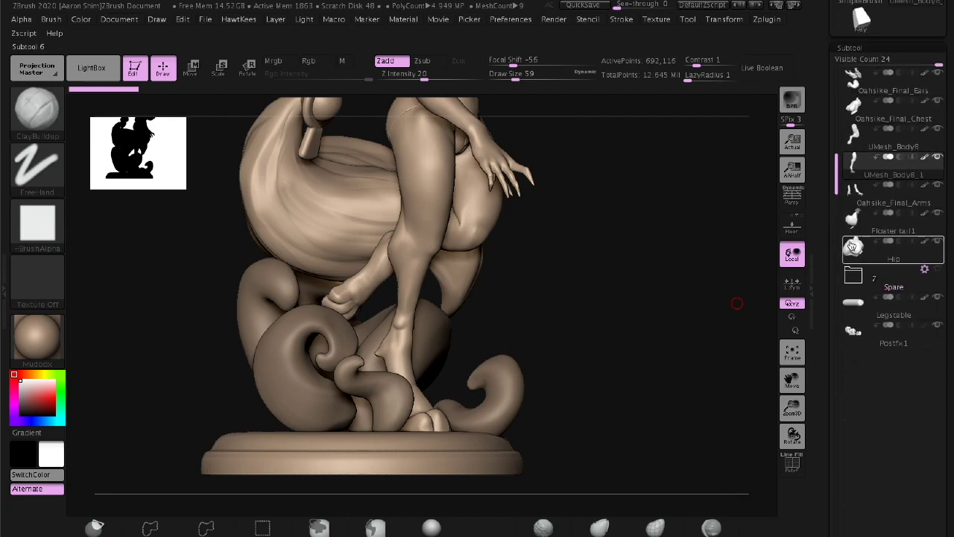
Make Legstable the active subtool and view the figure from the front and side
click(854, 302)
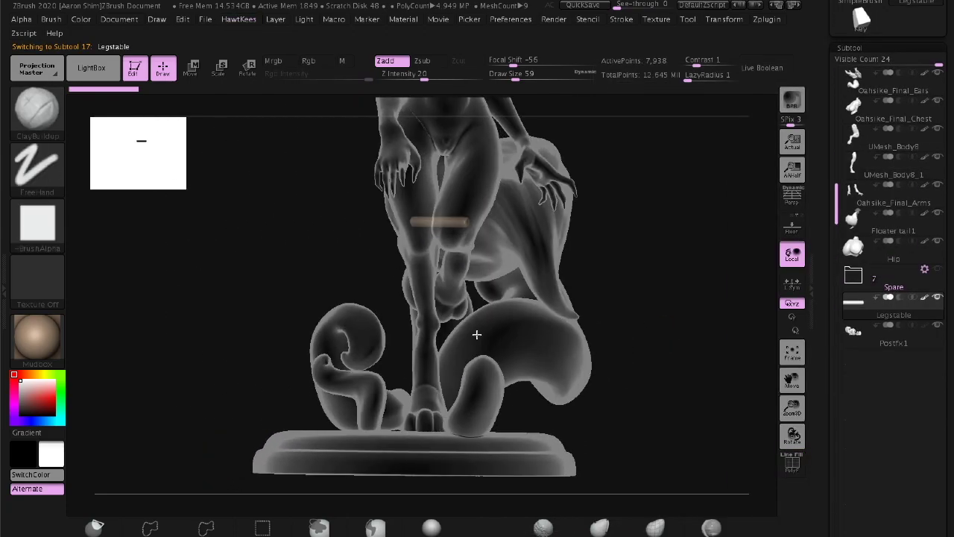
mouse_move(478, 335)
mouse_down()
mouse_move(631, 314)
mouse_move(501, 271)
mouse_up()
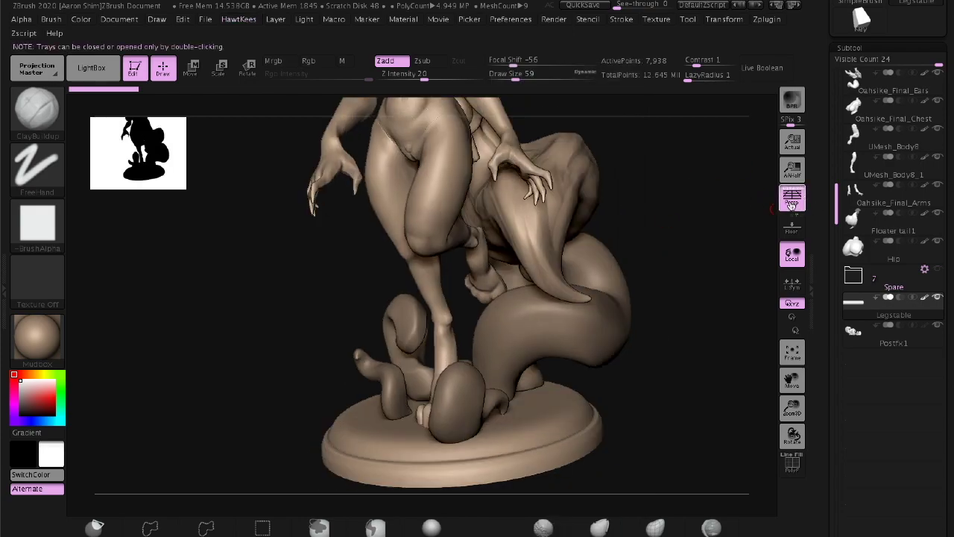
drag(764, 220, 503, 317)
key(space)
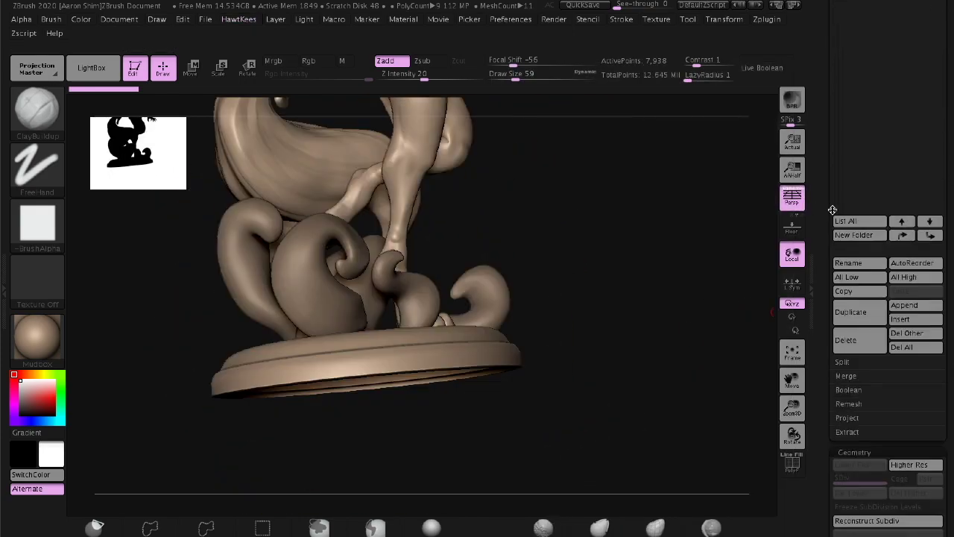
key(w)
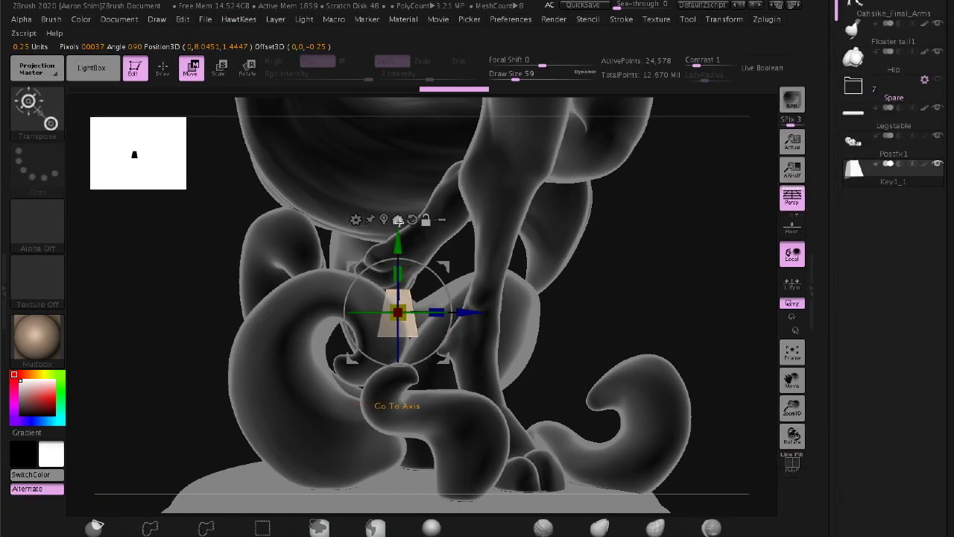
shift+drag(616, 373, 666, 365)
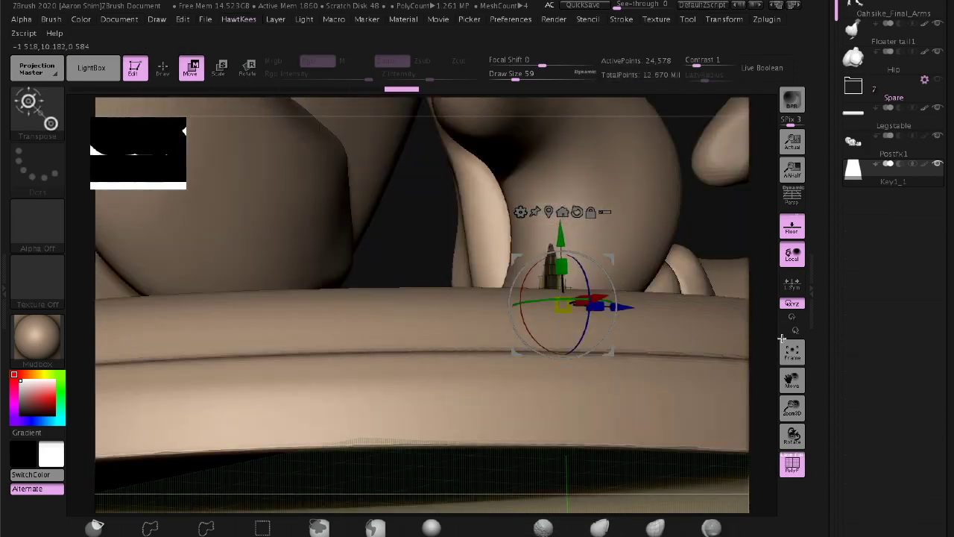
Select Postfx1 and zoom in on the base area with all parts shown
alt+click(614, 226)
key(w)
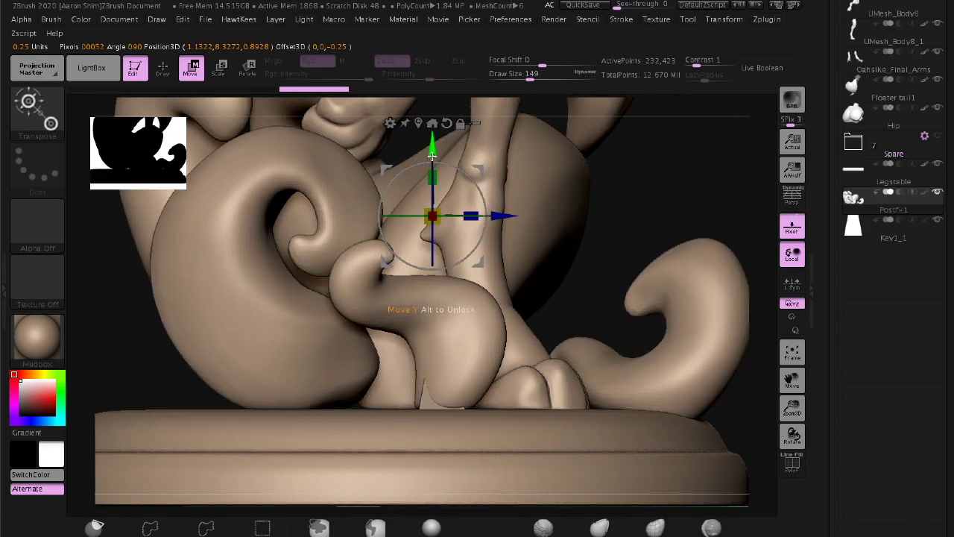
key(q)
mouse_move(711, 174)
mouse_down()
mouse_move(681, 246)
mouse_move(631, 262)
mouse_move(671, 285)
mouse_move(681, 275)
mouse_move(712, 280)
mouse_move(635, 261)
mouse_move(631, 224)
mouse_up()
key(w)
alt+click(412, 241)
key(space)
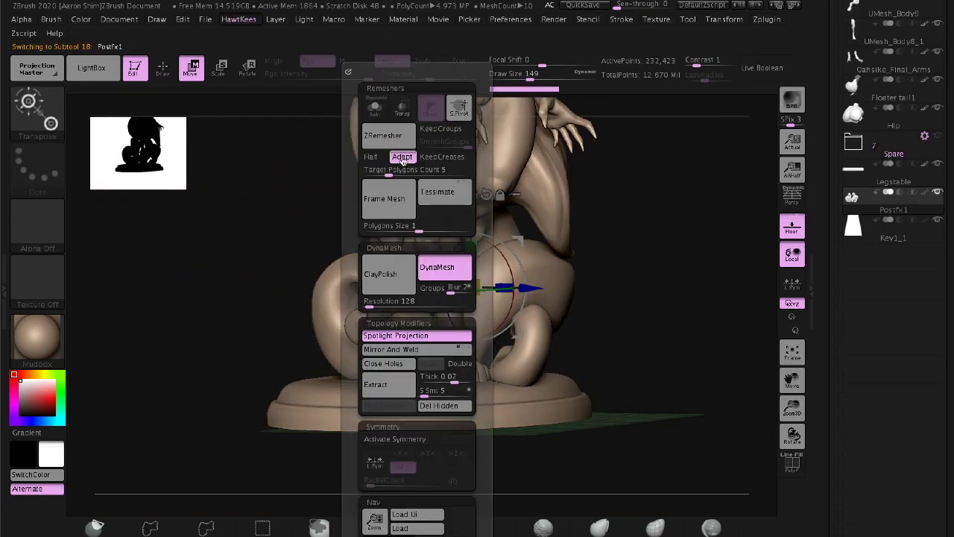
alt+drag(709, 223, 633, 261)
key(q)
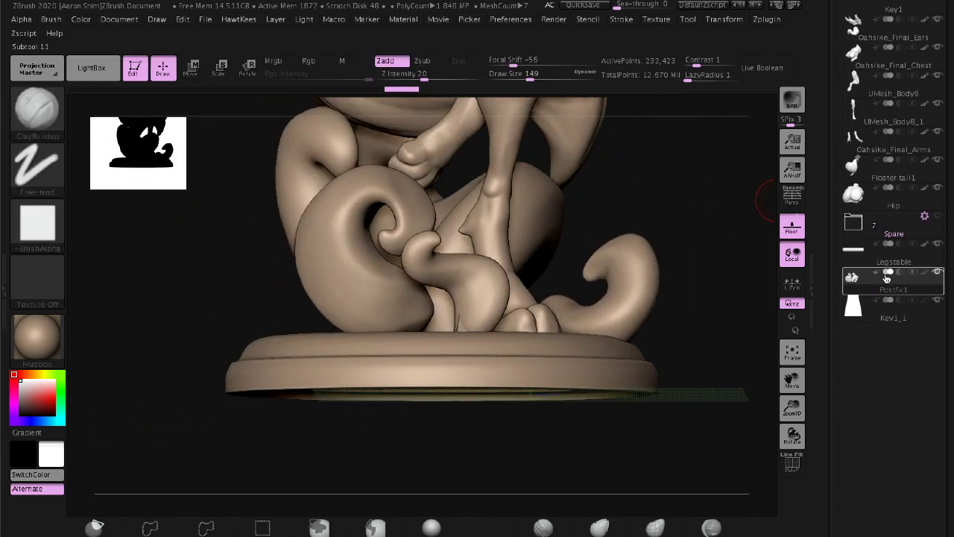
Turn on the Live Boolean preview and make Key1 the active subtool
click(761, 67)
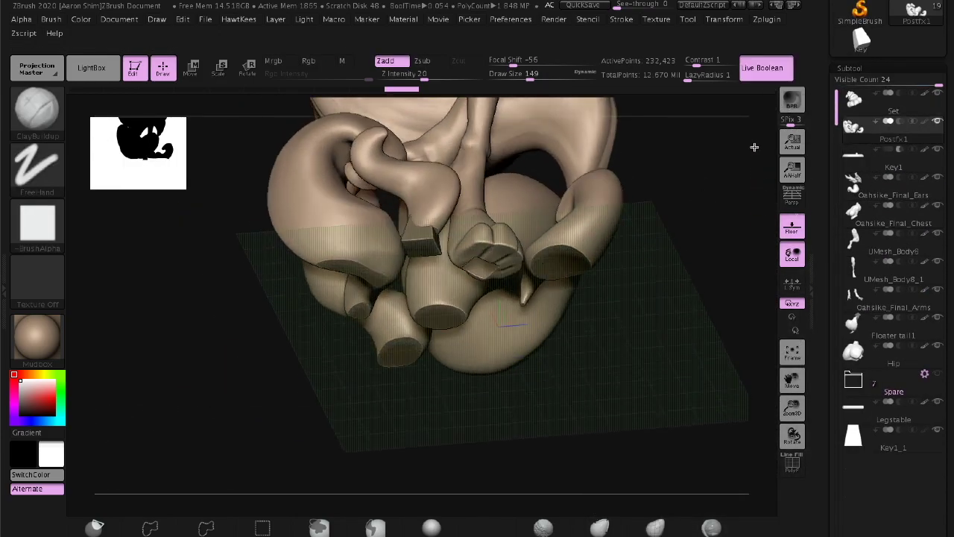
mouse_move(771, 194)
mouse_down()
mouse_move(592, 241)
mouse_move(628, 309)
mouse_move(726, 346)
mouse_move(608, 293)
mouse_up()
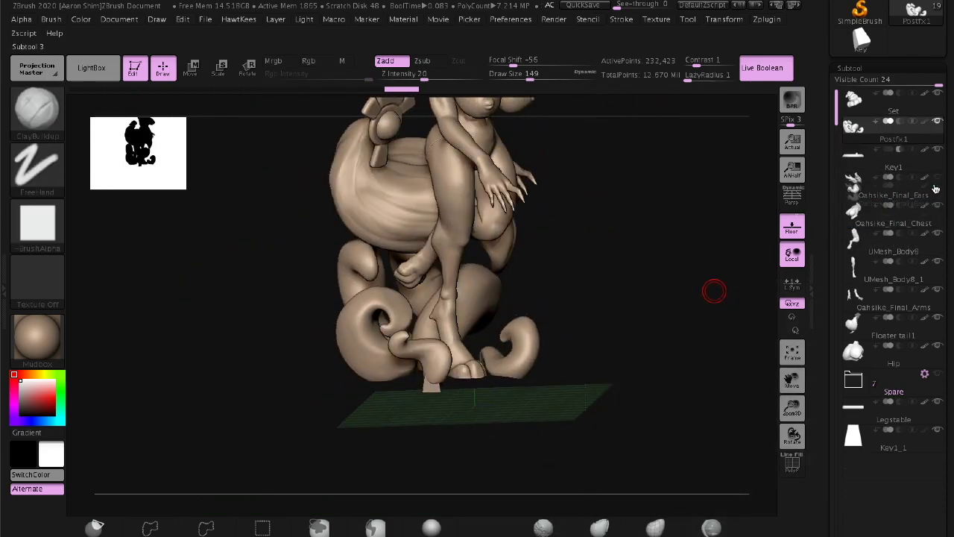
mouse_move(893, 167)
click(938, 151)
scroll(855, 308, down, 5)
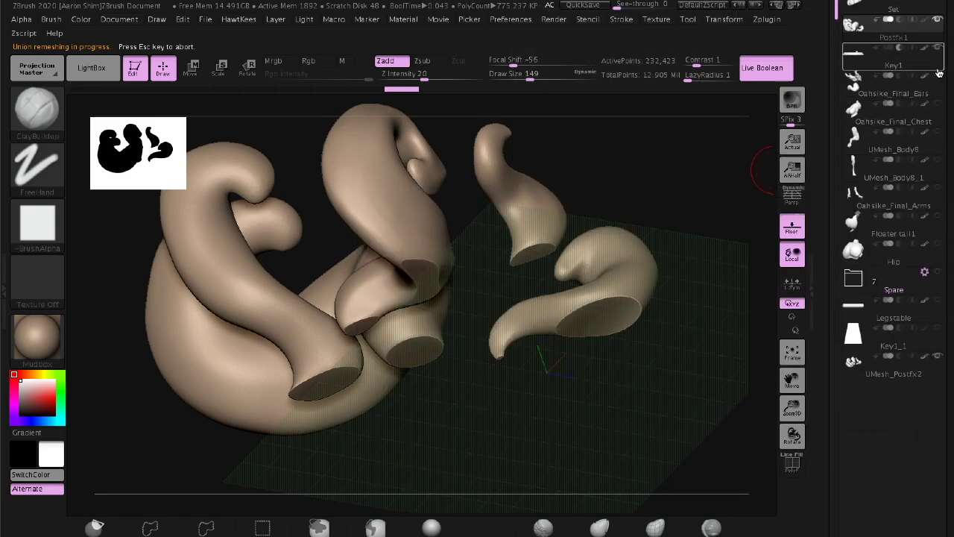
scroll(938, 72, down, 1)
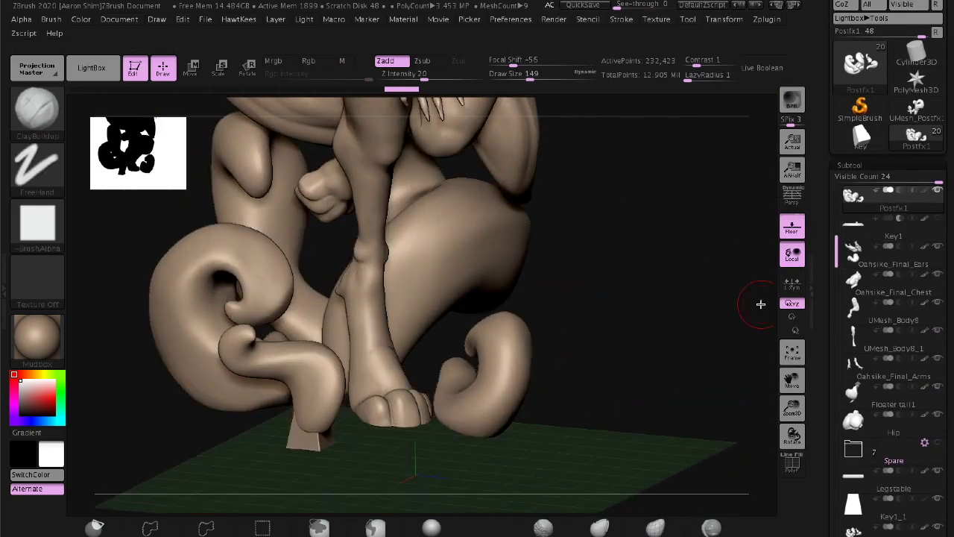
click(895, 227)
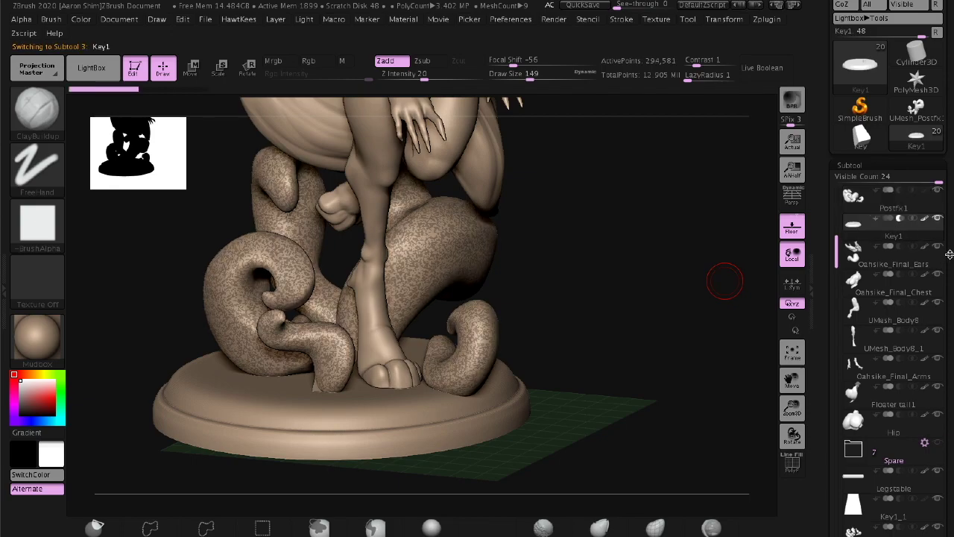
mouse_move(710, 310)
mouse_down()
mouse_move(755, 330)
mouse_move(673, 306)
mouse_move(750, 347)
mouse_move(722, 213)
mouse_up()
Solo the Key1_1 key peg, switch to the Move gizmo and frame it
alt+click(557, 238)
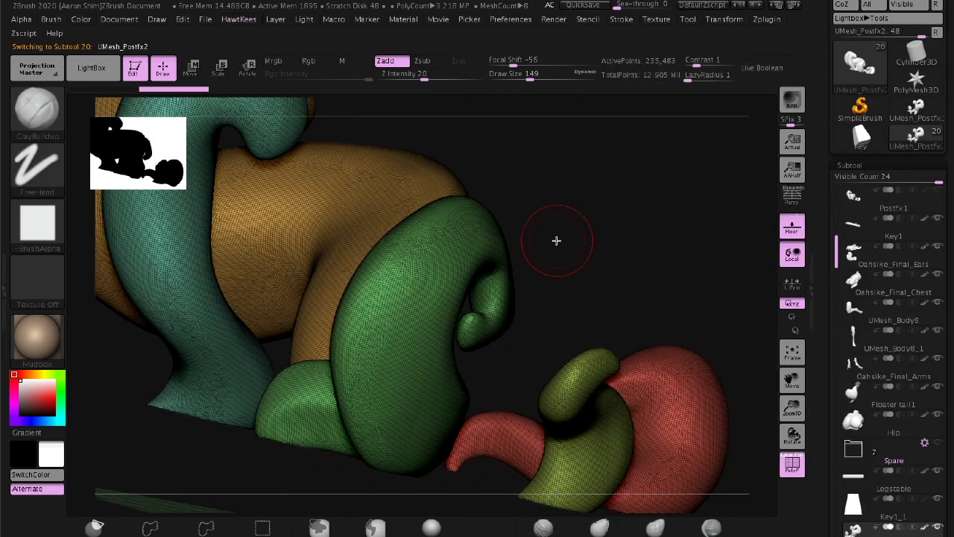
key(g)
mouse_move(650, 112)
mouse_down()
mouse_move(709, 266)
mouse_move(735, 245)
mouse_move(767, 363)
mouse_move(627, 156)
mouse_up()
key(w)
key(f)
mouse_move(624, 335)
alt+mouse_down()
mouse_move(507, 328)
mouse_move(523, 233)
alt+mouse_up()
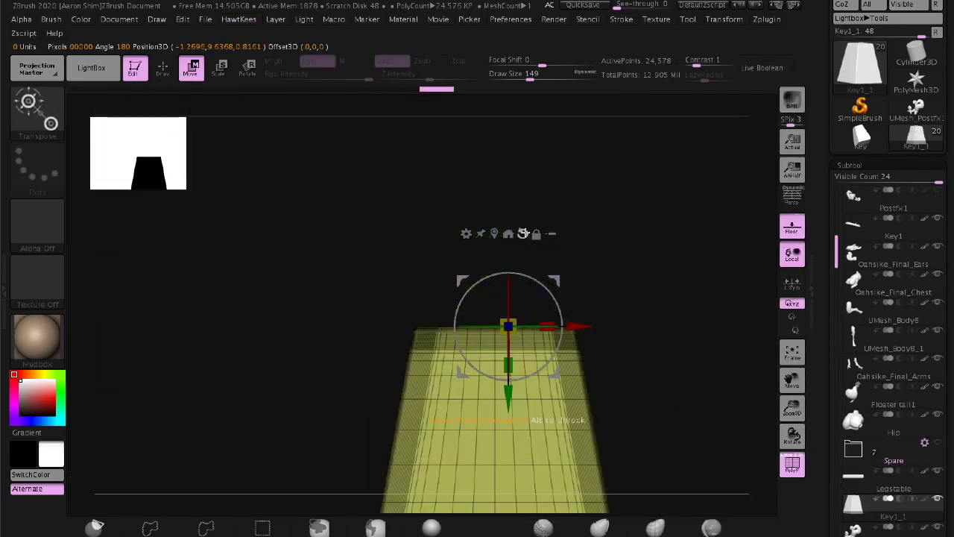
key(g)
Orbit beneath the figure to check the pegs on the tail cut faces
mouse_move(463, 231)
mouse_down()
mouse_move(351, 334)
mouse_move(460, 277)
mouse_up()
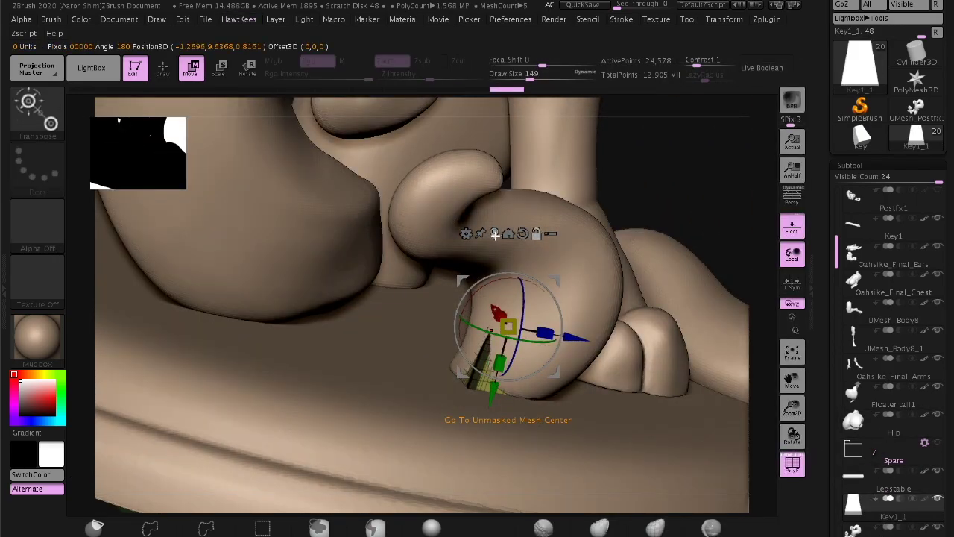
drag(706, 171, 502, 402)
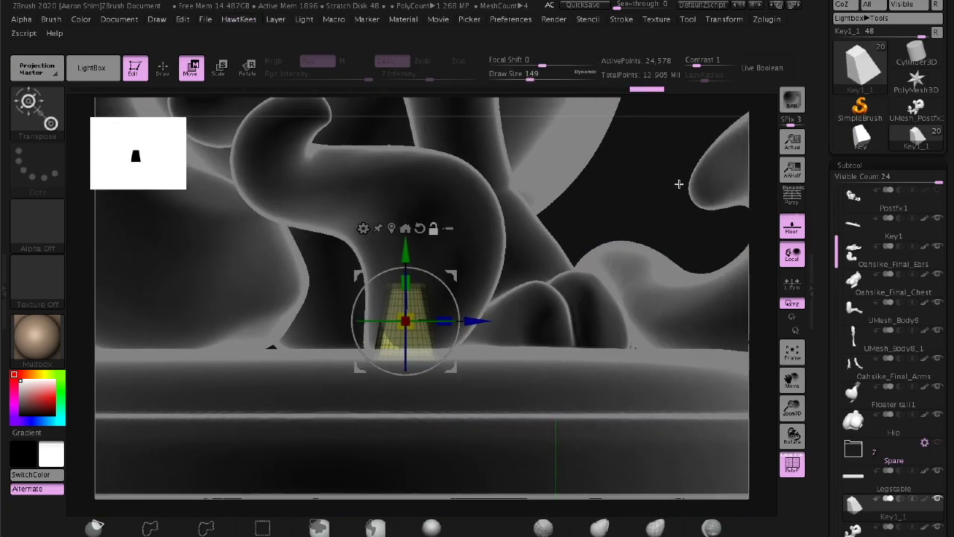
mouse_move(678, 183)
mouse_down()
mouse_move(446, 332)
mouse_move(420, 324)
mouse_up()
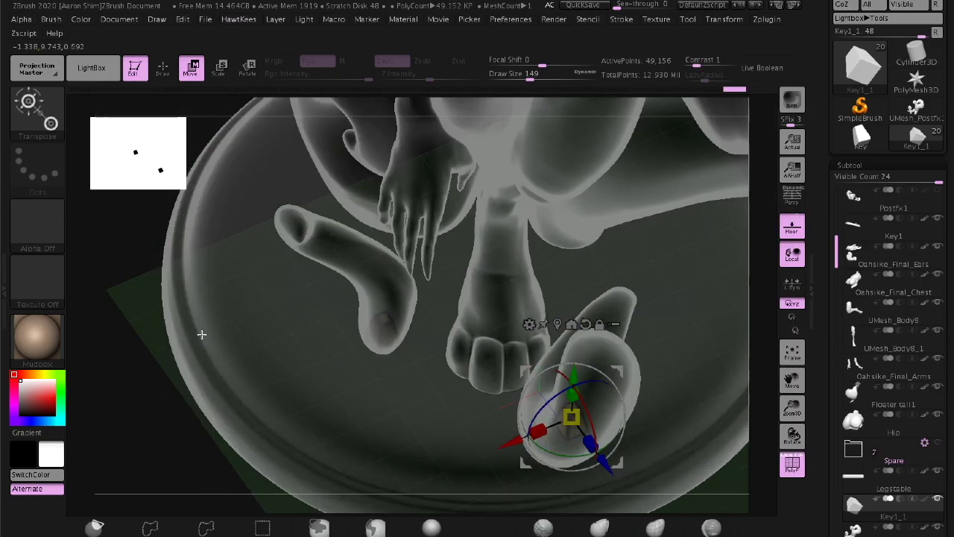
drag(202, 335, 632, 439)
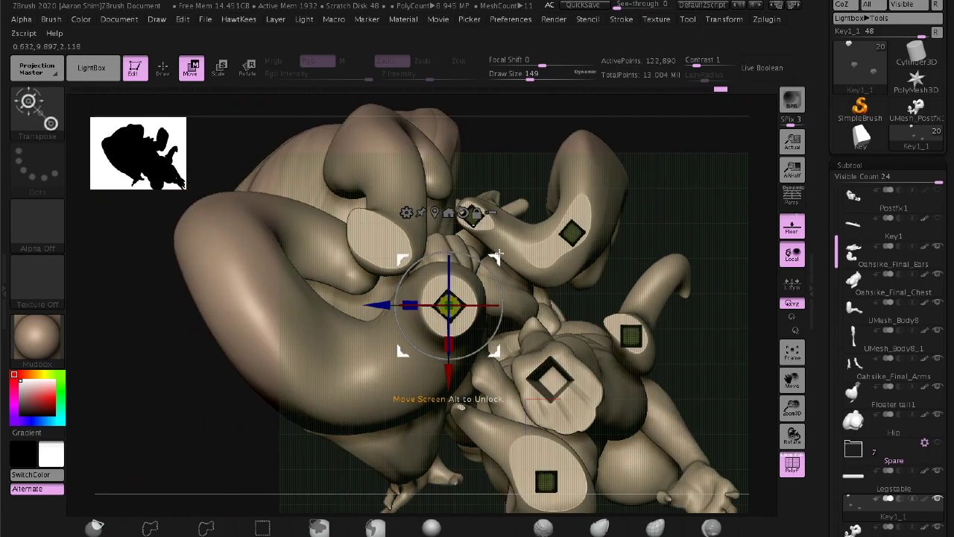
Check each key peg's centring under the tail pieces from below and around the edges, ending in Move mode
alt+drag(604, 203, 630, 150)
drag(662, 155, 371, 234)
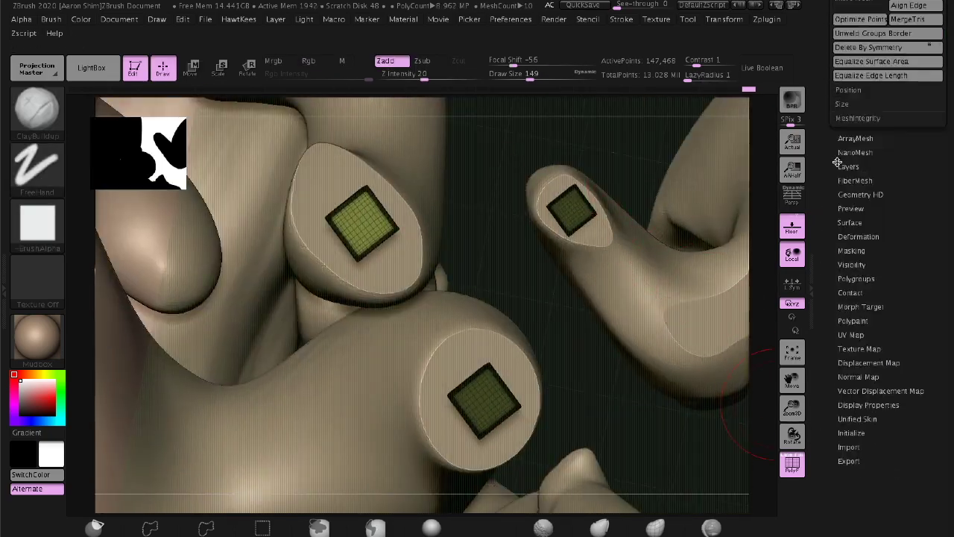
drag(838, 255, 829, 401)
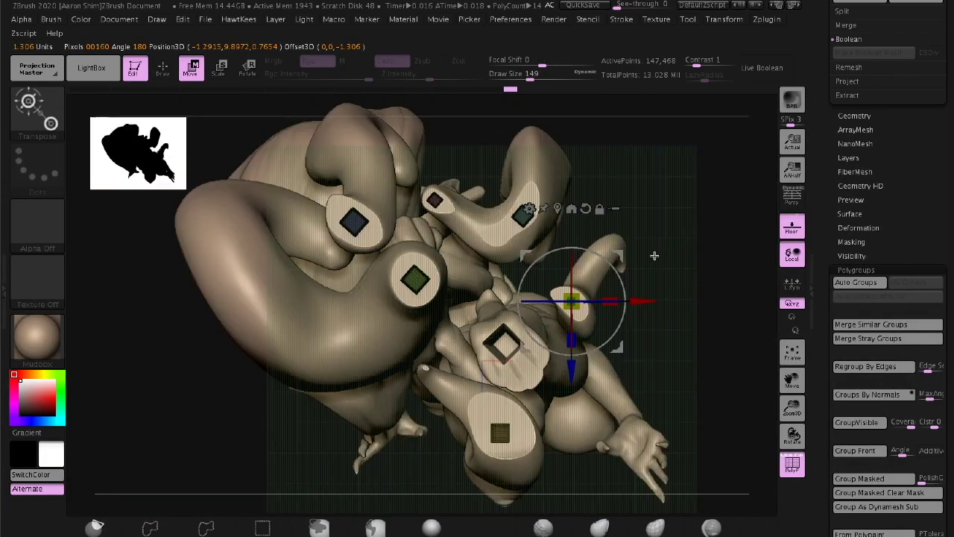
drag(643, 231, 477, 401)
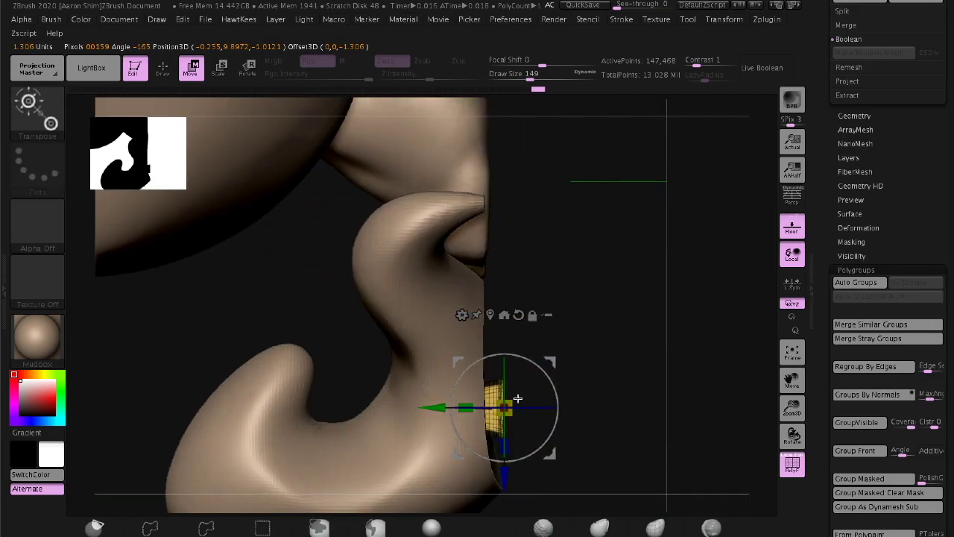
drag(518, 399, 337, 308)
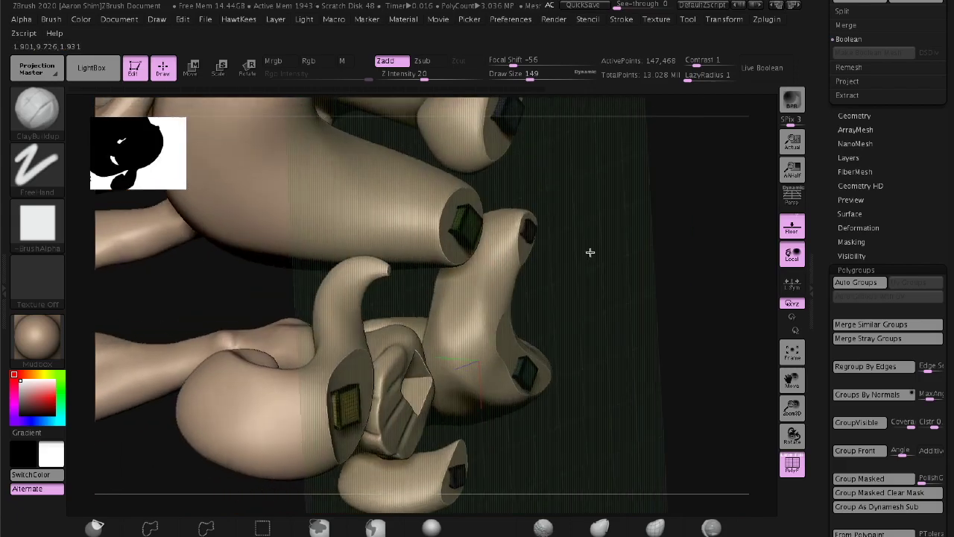
drag(589, 251, 652, 149)
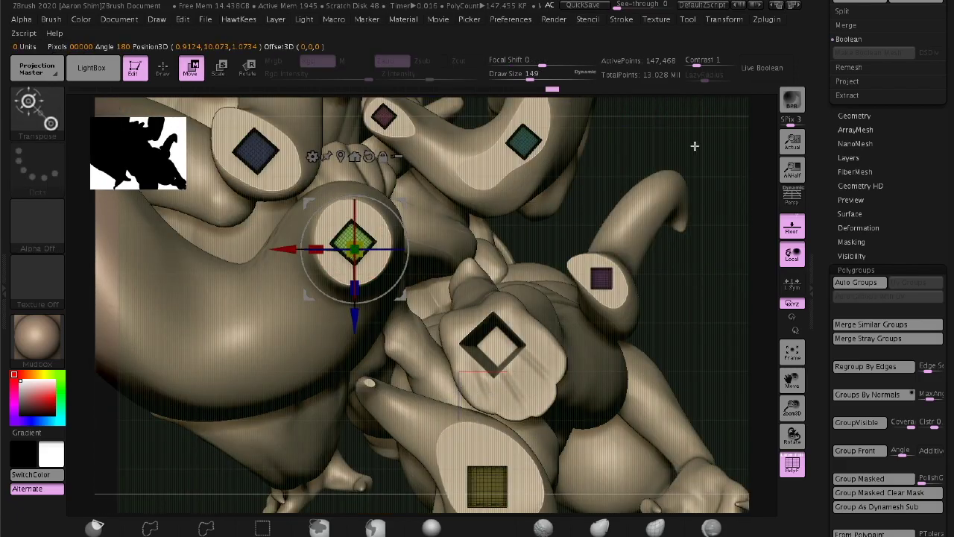
scroll(375, 230, up, 5)
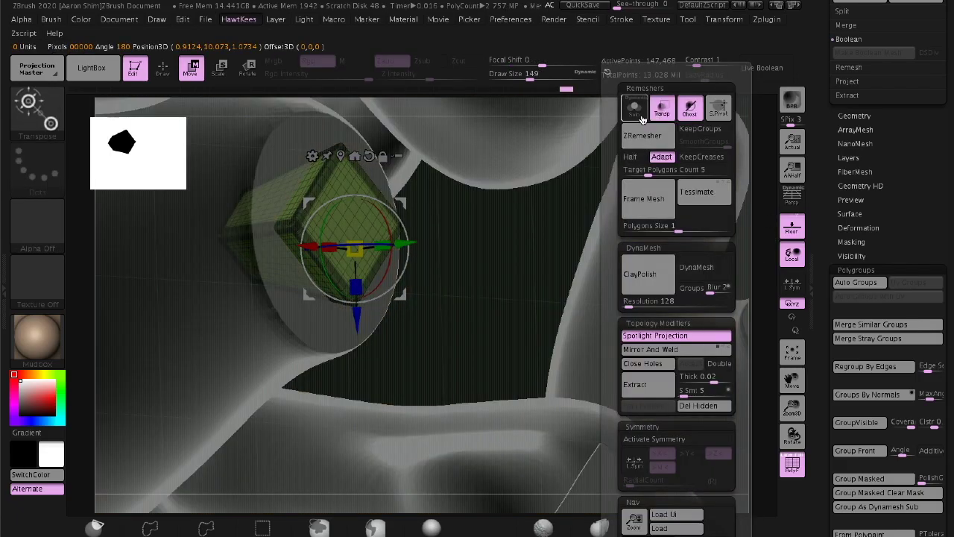
drag(701, 275, 656, 313)
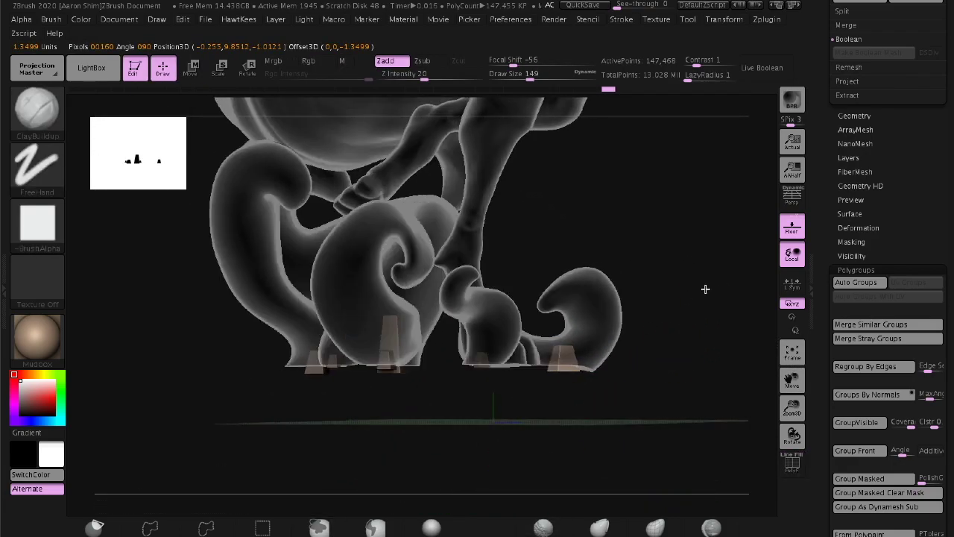
key(w)
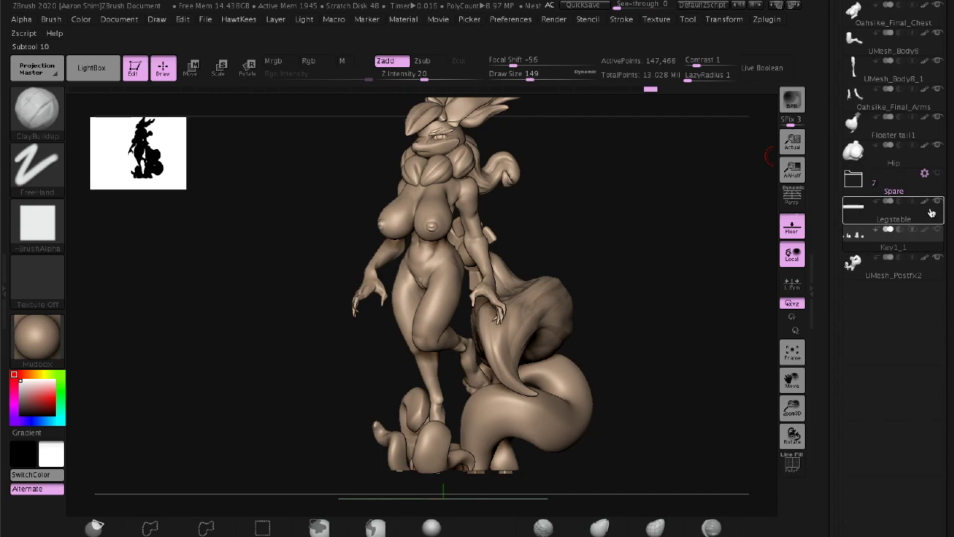
Hide the tail swirls and inspect the base pegs and feet from several angles
scroll(833, 128, up, 3)
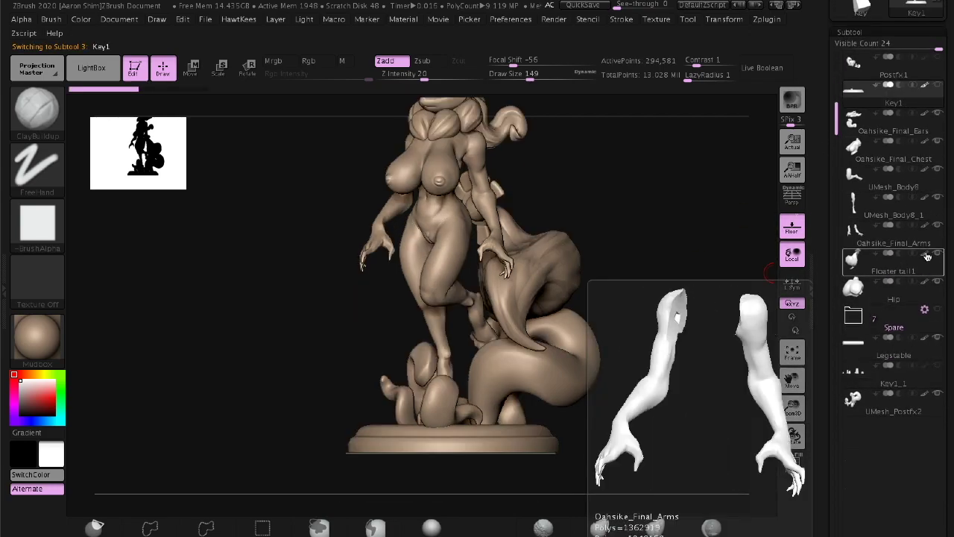
drag(834, 129, 838, 82)
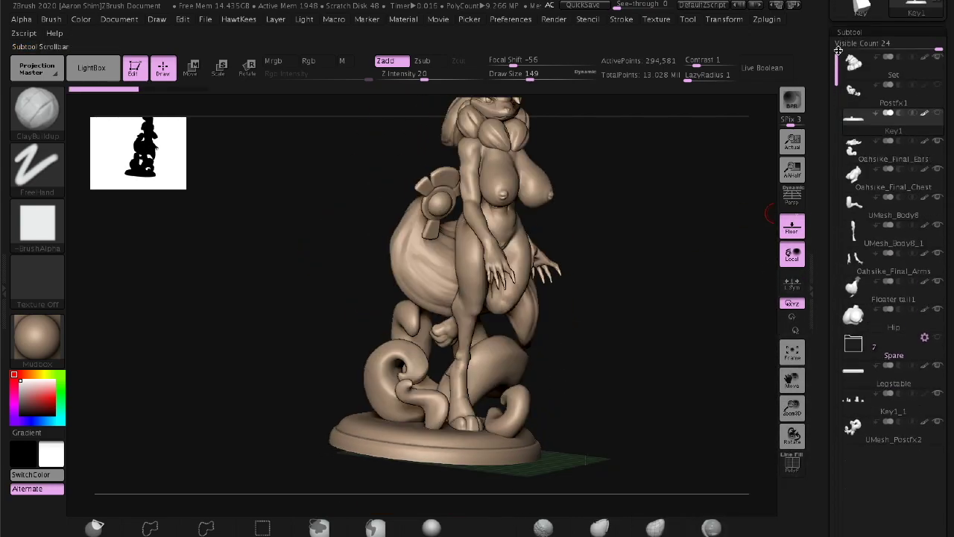
click(930, 368)
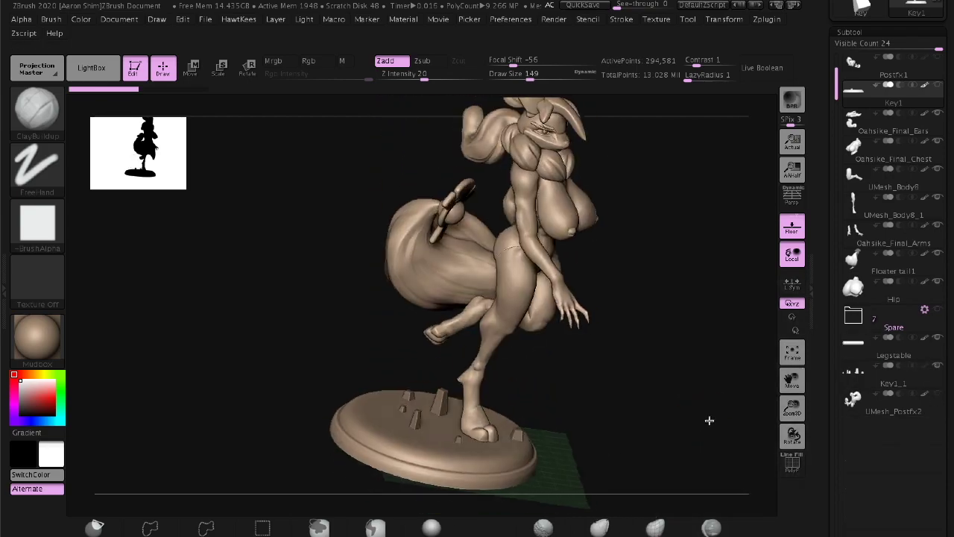
drag(697, 440, 639, 249)
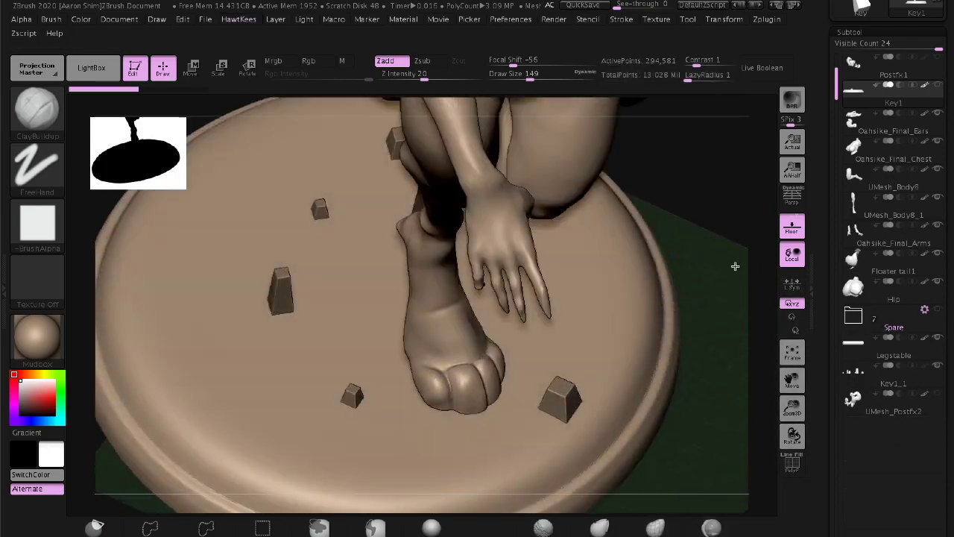
drag(671, 335, 654, 224)
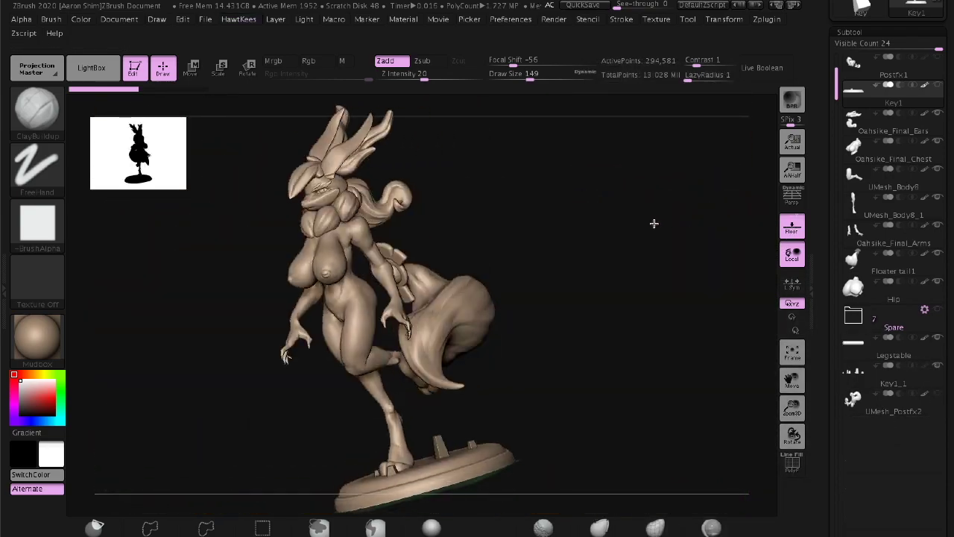
drag(652, 352, 676, 268)
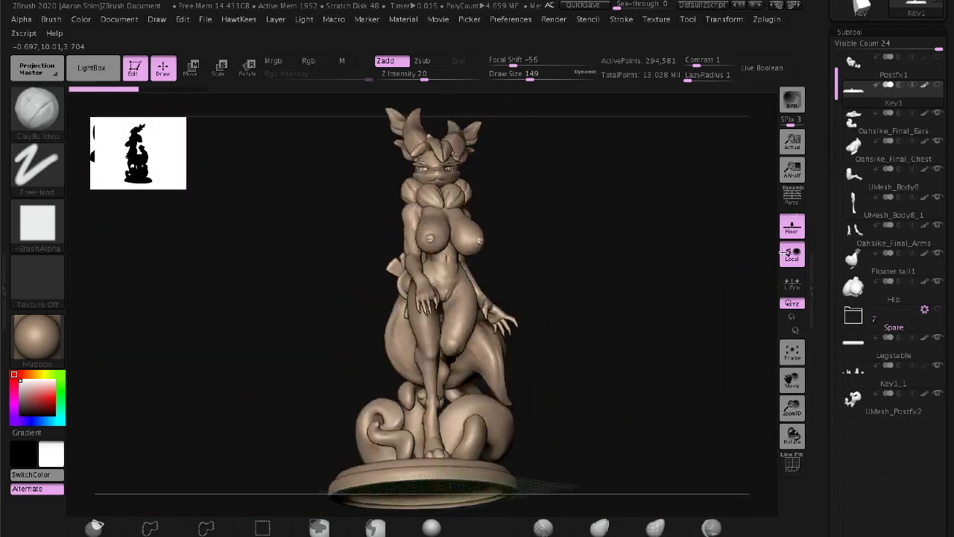
mouse_move(571, 289)
mouse_down()
mouse_move(698, 202)
mouse_move(700, 321)
mouse_move(575, 301)
mouse_move(594, 312)
mouse_up()
mouse_move(672, 311)
mouse_down()
mouse_move(663, 245)
mouse_move(532, 339)
mouse_up()
Switch to the Key1_1 pegs part and review the torso and back of the figure
drag(568, 286, 644, 320)
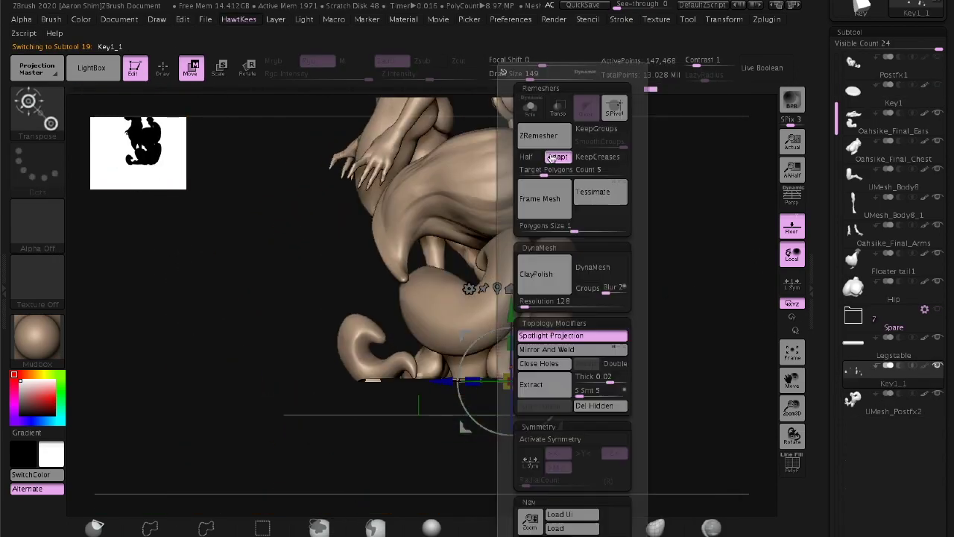
drag(451, 164, 250, 317)
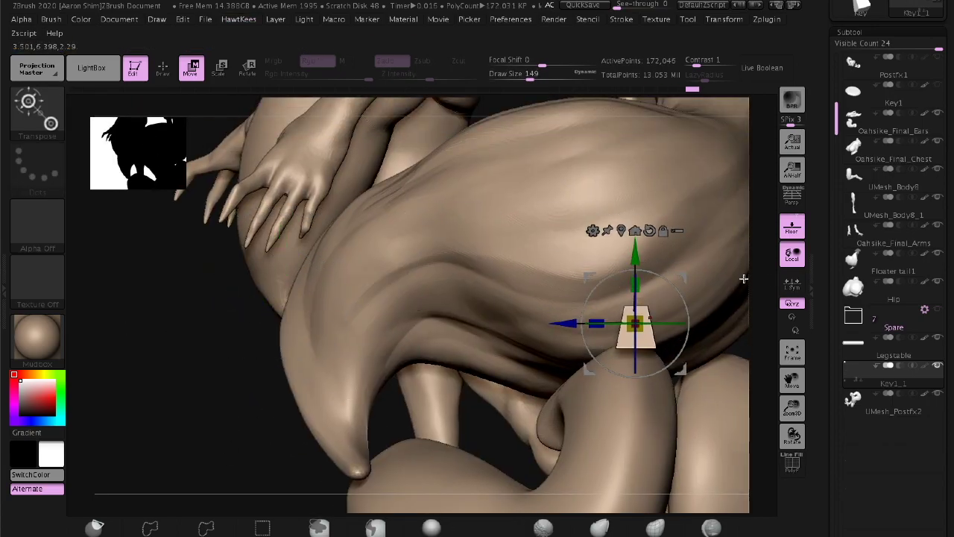
drag(743, 278, 472, 301)
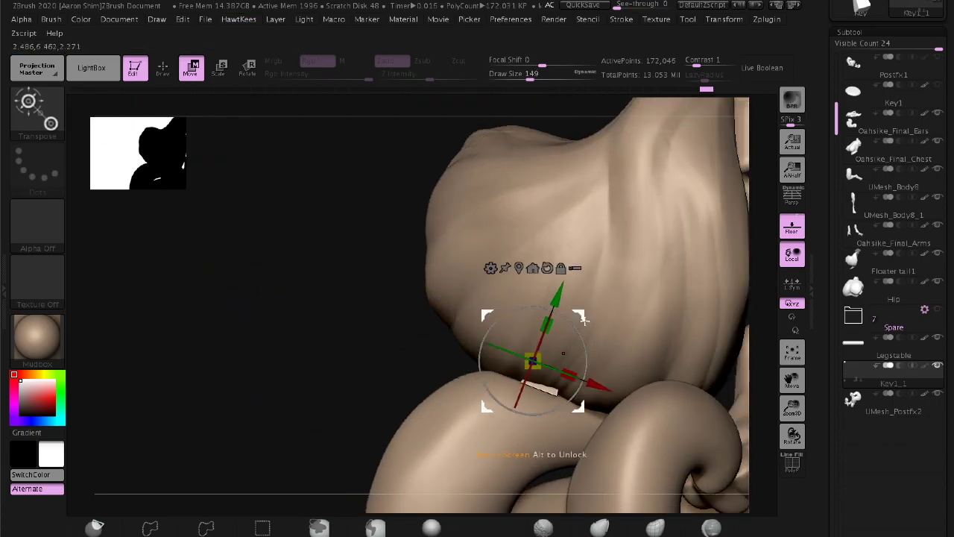
mouse_move(585, 319)
mouse_down()
mouse_move(737, 257)
mouse_move(709, 246)
mouse_up()
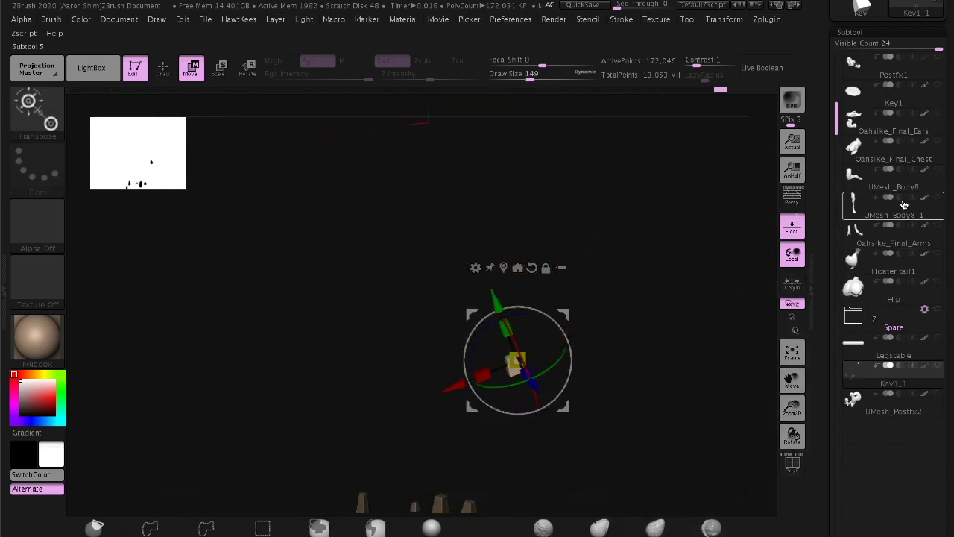
Select Floater tail1 and view the tail pieces from above
scroll(911, 142, up, 2)
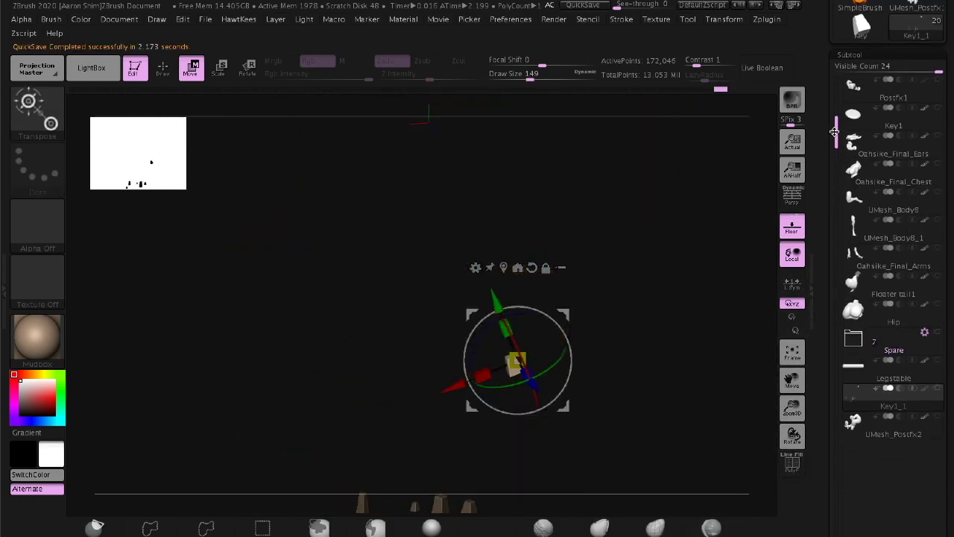
mouse_move(894, 313)
click(908, 336)
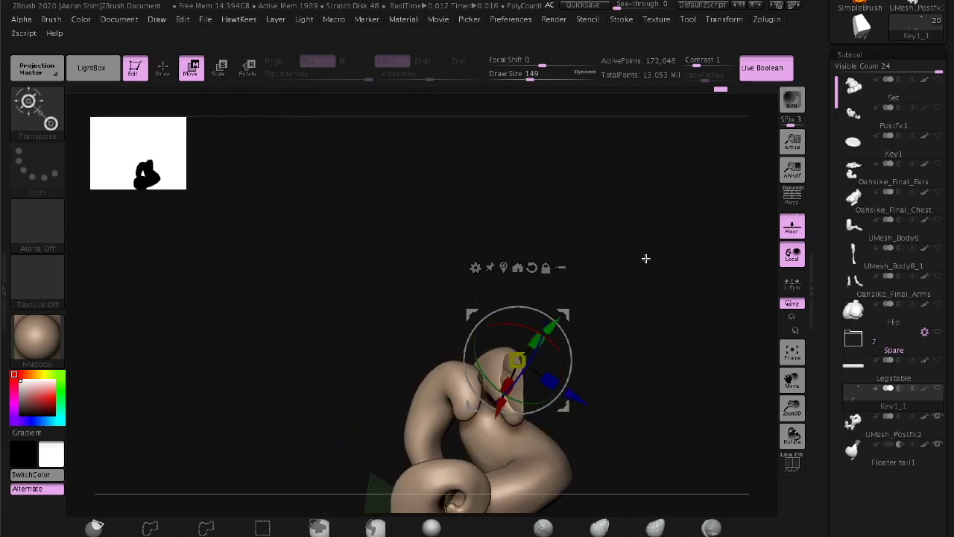
mouse_move(646, 258)
mouse_down()
mouse_move(703, 334)
mouse_move(711, 279)
mouse_move(724, 366)
mouse_move(692, 309)
mouse_move(705, 273)
mouse_move(622, 323)
mouse_move(504, 333)
mouse_move(689, 363)
mouse_move(745, 272)
mouse_up()
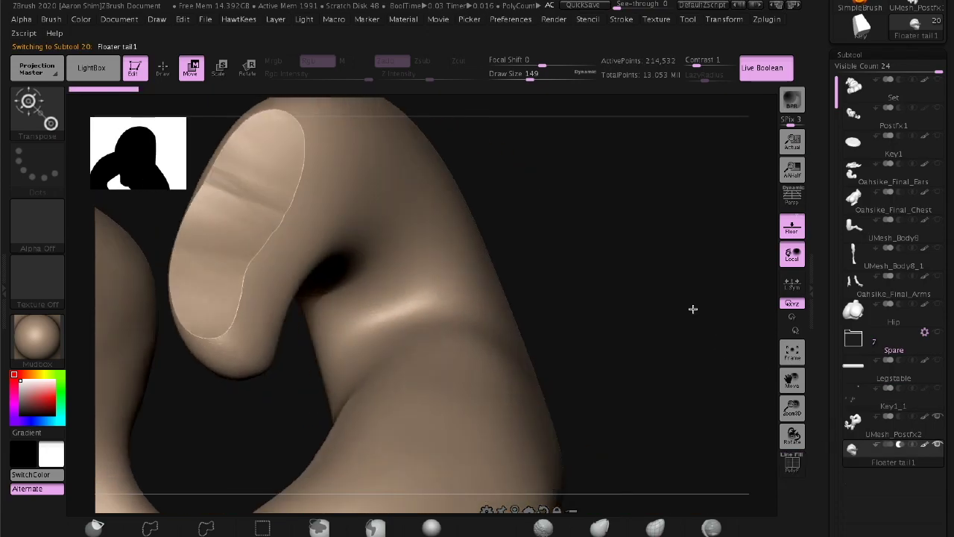
key(q)
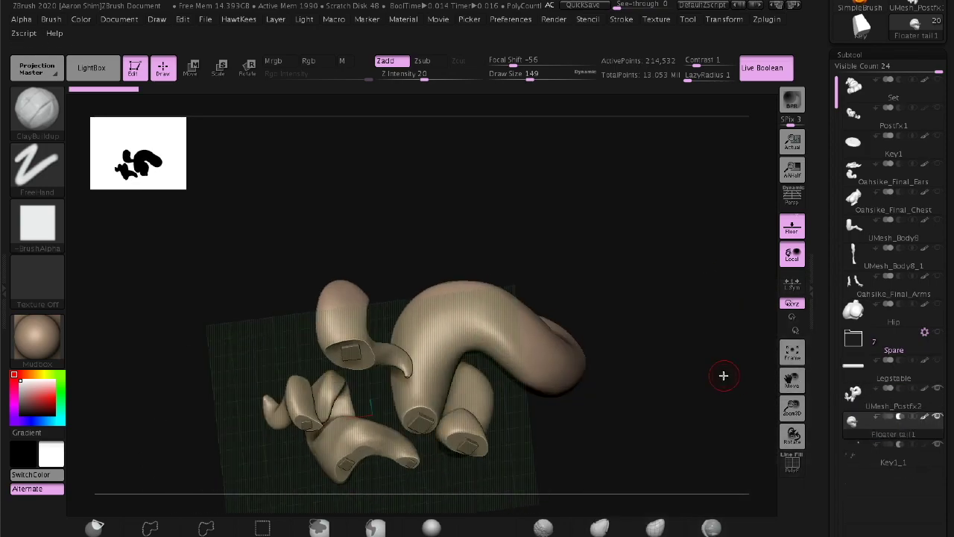
mouse_move(723, 375)
mouse_down()
mouse_move(743, 241)
mouse_move(708, 283)
mouse_move(713, 422)
mouse_move(835, 250)
mouse_up()
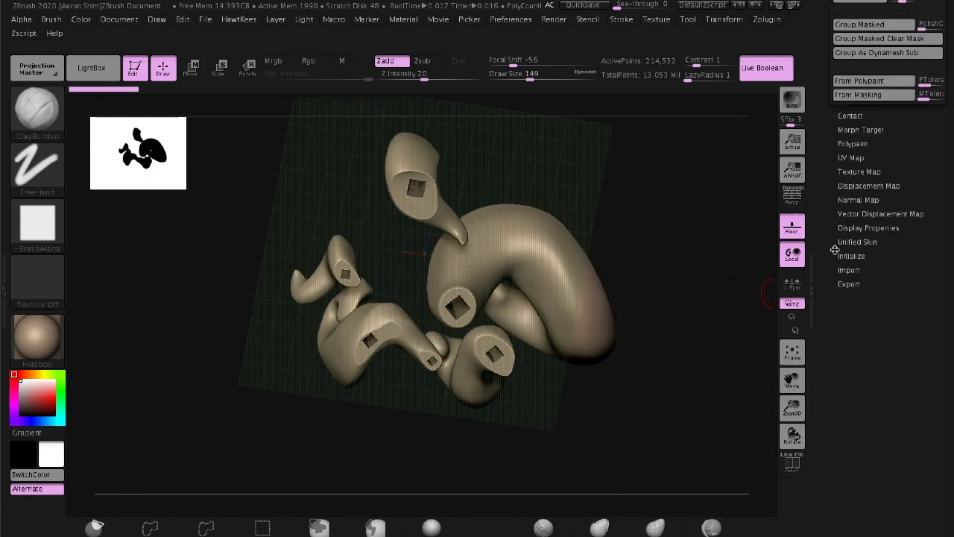
click(843, 256)
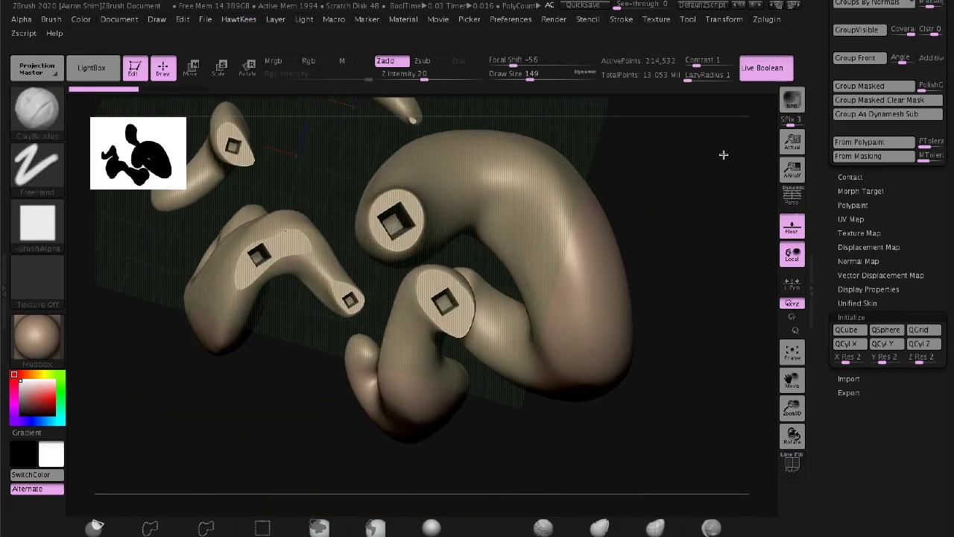
drag(723, 154, 722, 136)
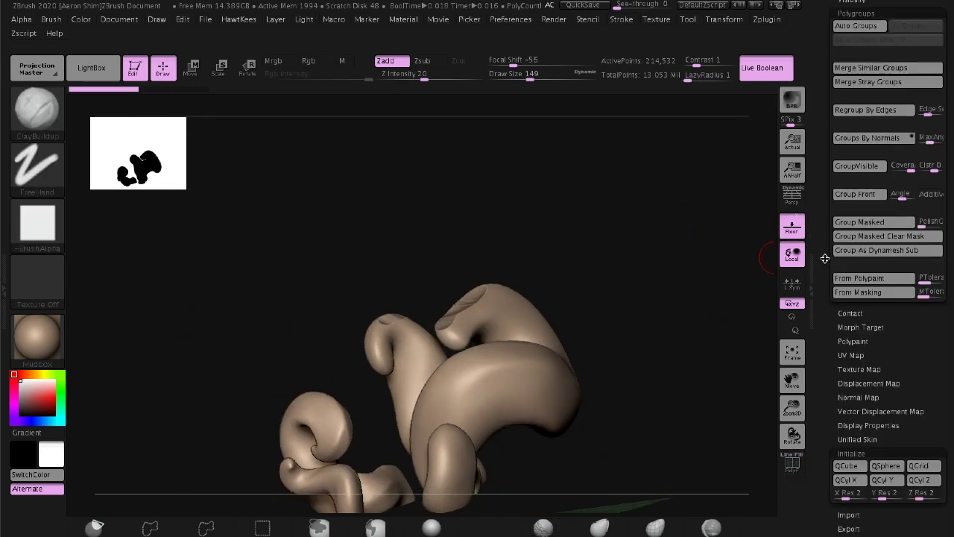
Select Key1_1 and orbit the tail pieces to check the square socket faces
click(893, 194)
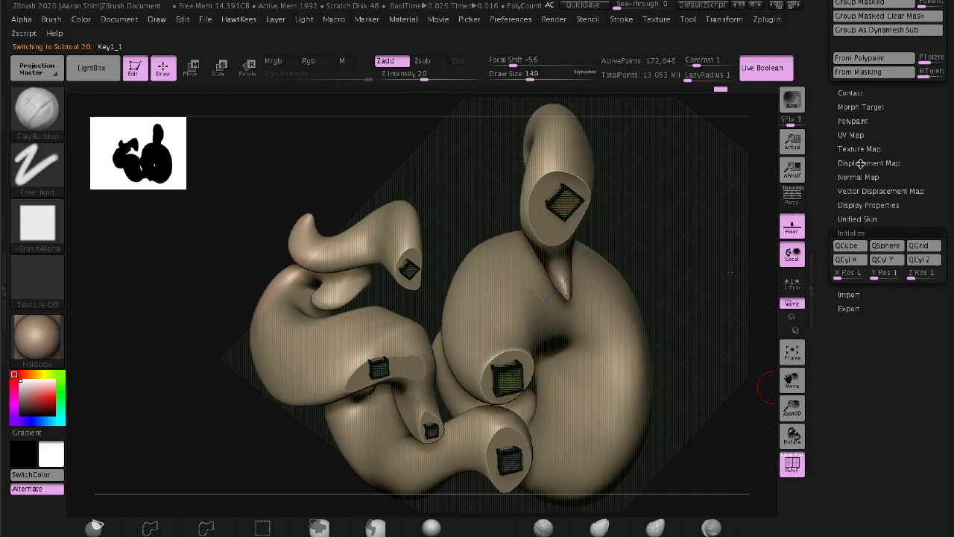
scroll(861, 163, up, 5)
scroll(850, 410, down, 5)
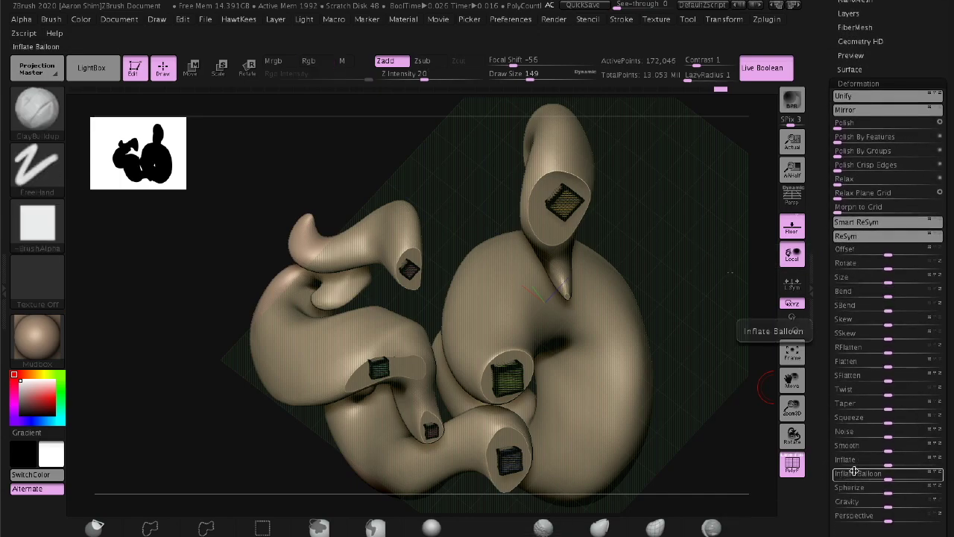
mouse_move(746, 336)
mouse_down()
mouse_move(693, 231)
mouse_move(664, 247)
mouse_move(703, 157)
mouse_move(776, 143)
mouse_move(634, 222)
mouse_move(565, 326)
mouse_move(558, 234)
mouse_move(532, 288)
mouse_move(731, 209)
mouse_move(438, 193)
mouse_up()
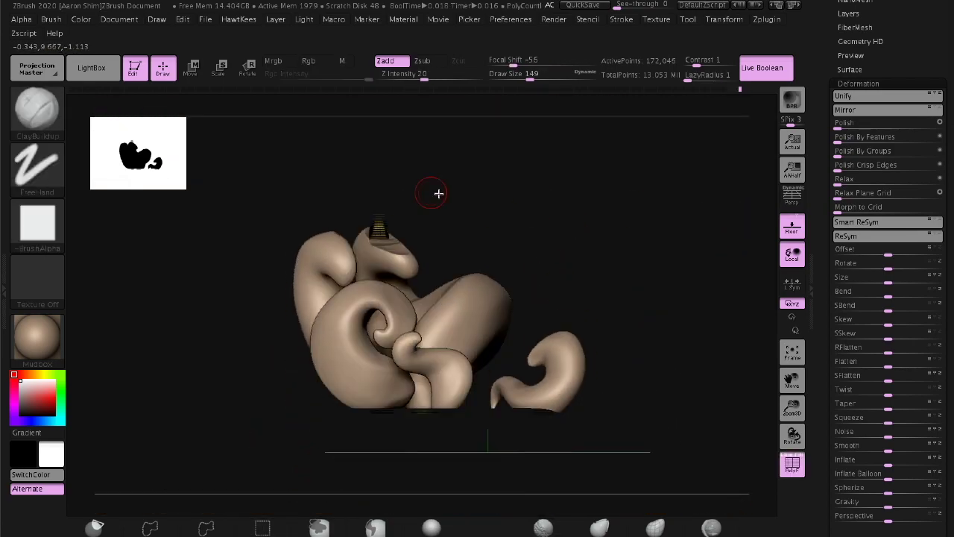
mouse_move(508, 239)
mouse_down()
mouse_move(583, 249)
mouse_move(696, 238)
mouse_move(666, 430)
mouse_move(579, 223)
mouse_move(622, 455)
mouse_move(380, 454)
mouse_move(696, 375)
mouse_move(705, 336)
mouse_move(313, 326)
mouse_move(316, 362)
mouse_up()
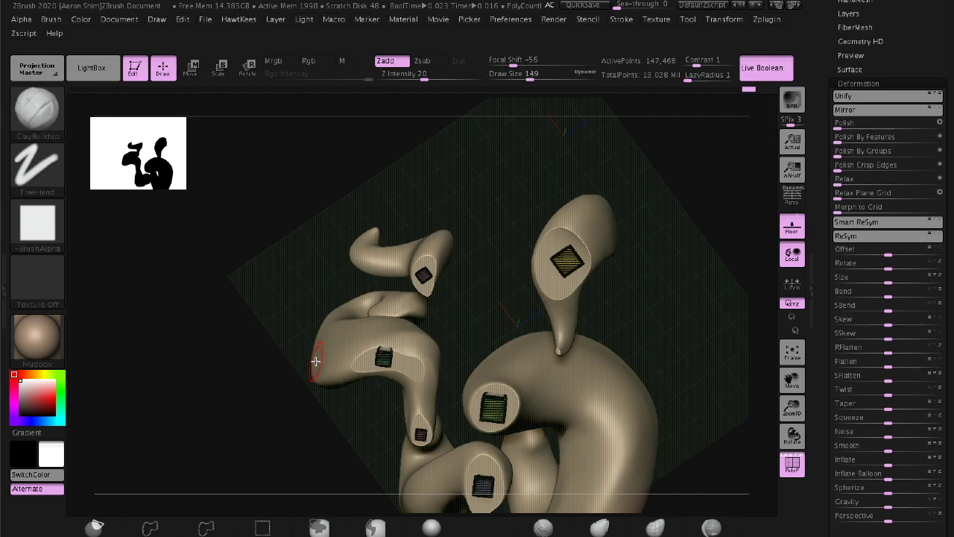
mouse_move(316, 362)
mouse_down()
mouse_move(735, 417)
mouse_move(713, 224)
mouse_move(720, 194)
mouse_move(722, 310)
mouse_up()
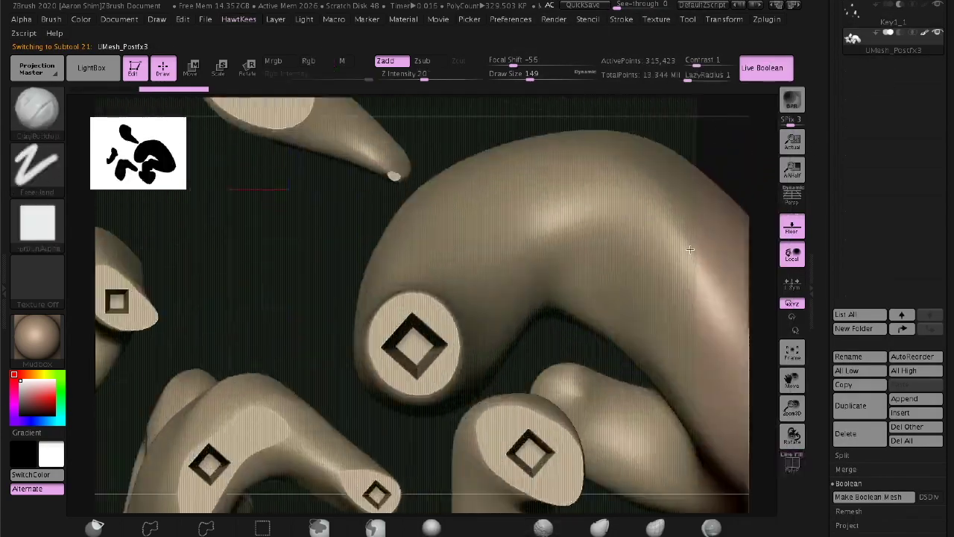
Step through the subtools, ending on the UMesh_Postfx2 tentacle part
mouse_move(691, 249)
mouse_down()
mouse_move(220, 320)
mouse_move(694, 314)
mouse_move(671, 256)
mouse_move(685, 393)
mouse_move(649, 213)
mouse_move(693, 179)
mouse_move(592, 286)
mouse_move(685, 312)
mouse_move(649, 294)
mouse_move(716, 284)
mouse_up()
scroll(894, 223, up, 5)
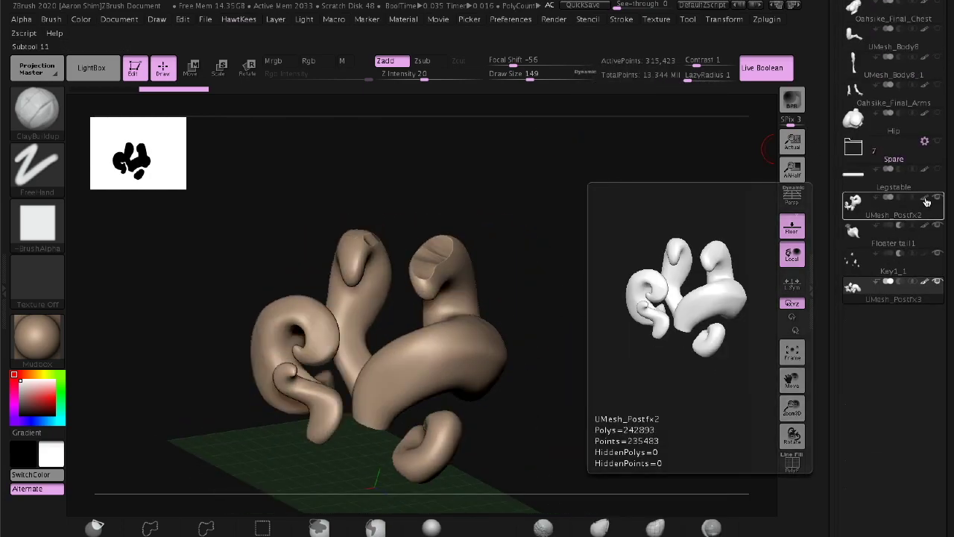
click(854, 231)
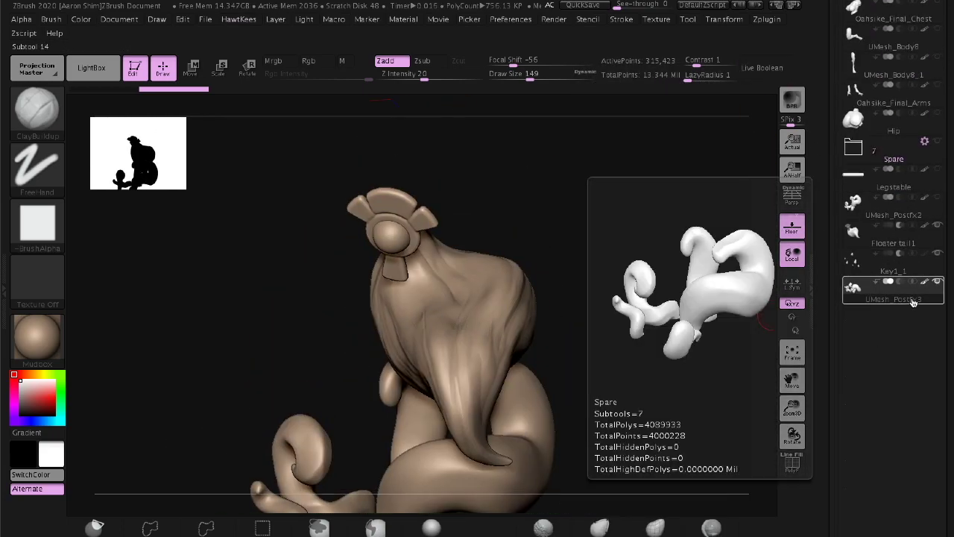
scroll(894, 149, down, 3)
scroll(895, 224, up, 5)
click(913, 345)
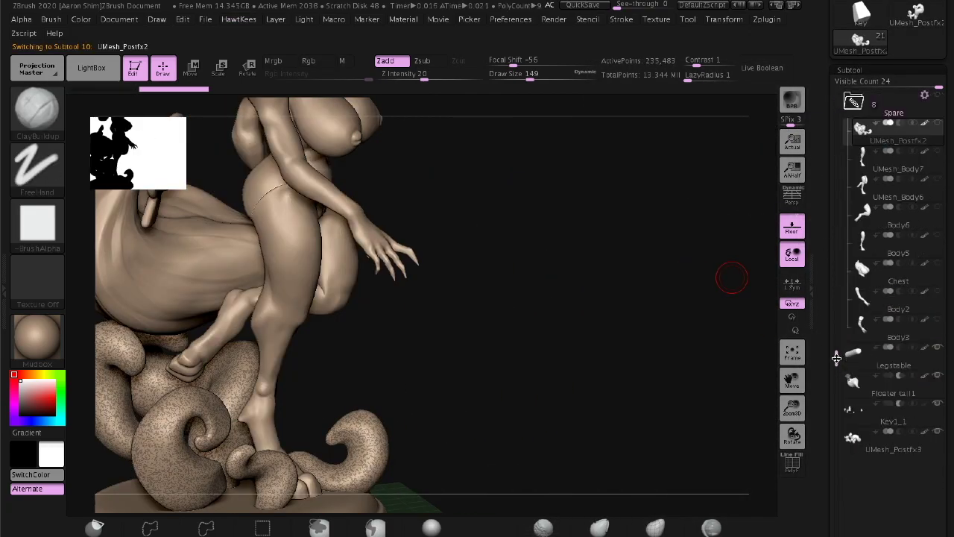
Drag Postfx1 into the Spare folder in the SubTool list
scroll(837, 358, up, 5)
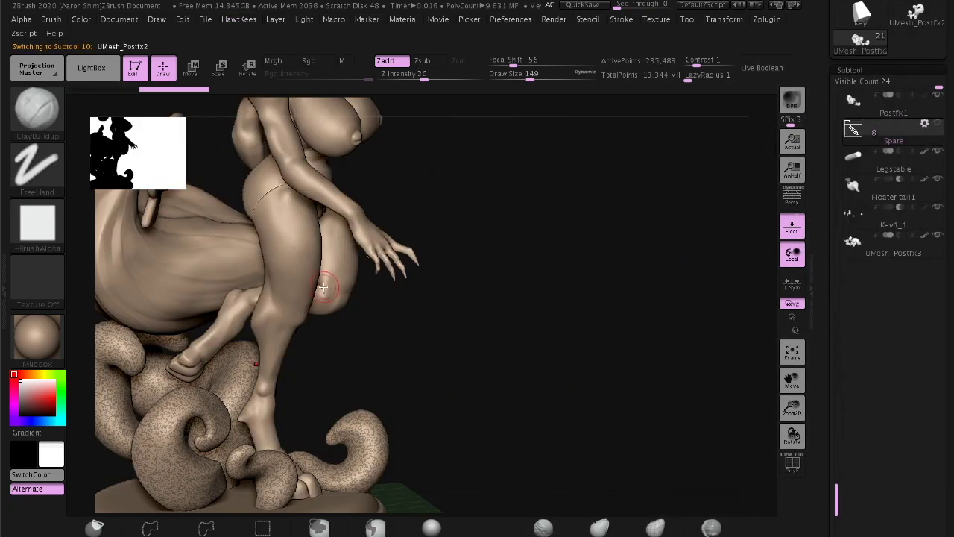
drag(524, 357, 768, 312)
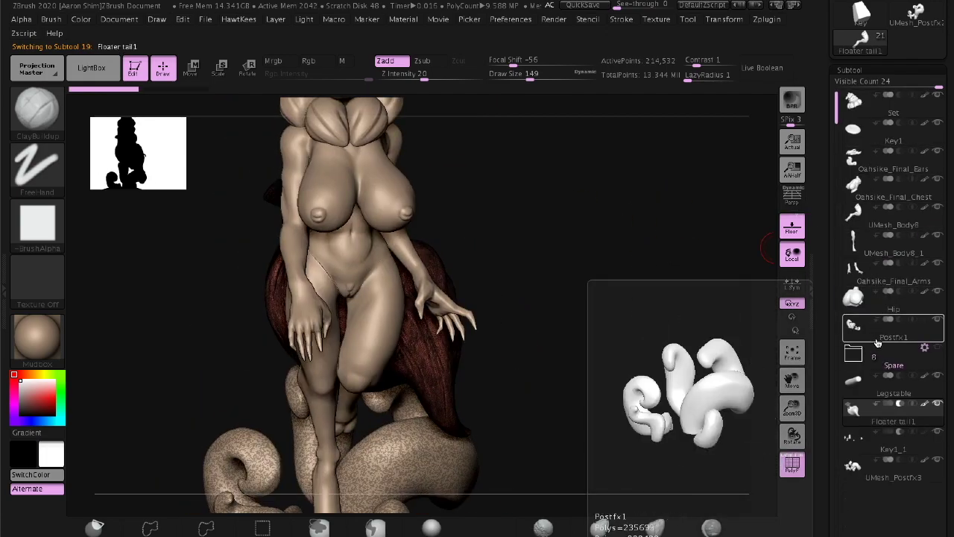
drag(878, 341, 856, 353)
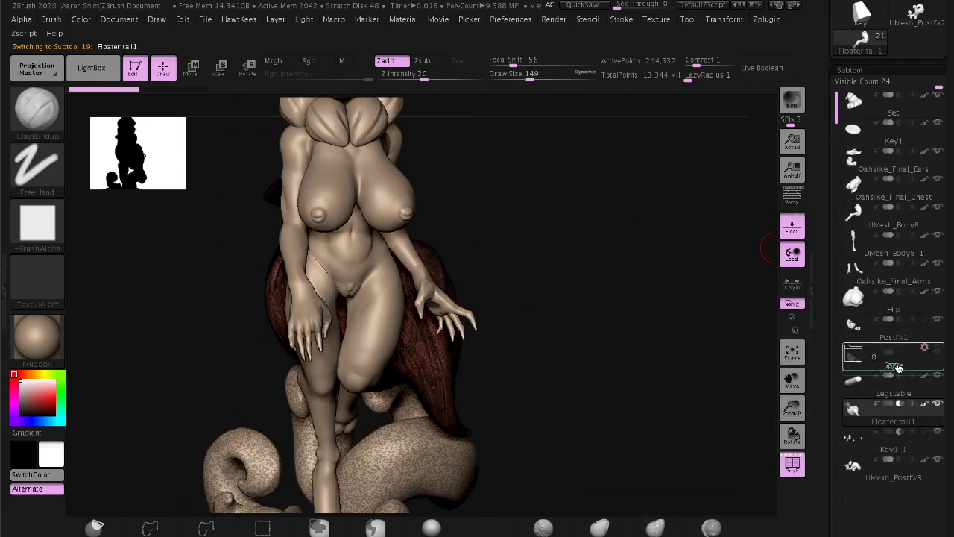
drag(734, 299, 618, 266)
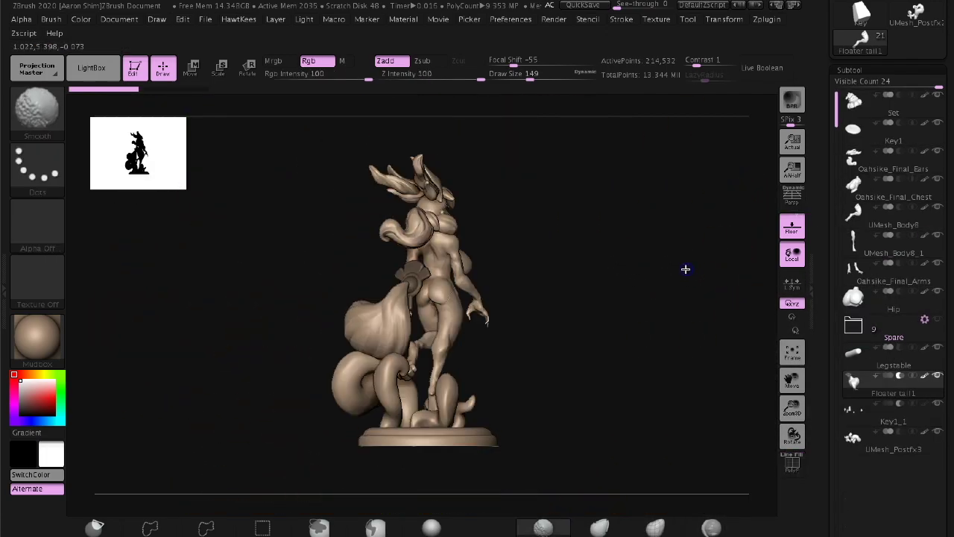
QuickSave the project and select the UMesh_Postfx3 tentacle part
click(583, 5)
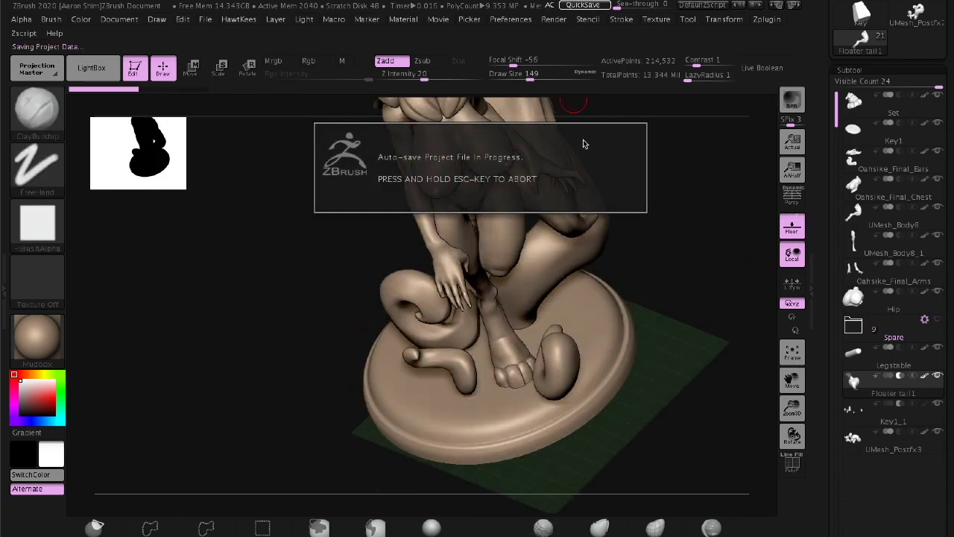
mouse_move(583, 140)
mouse_down()
mouse_move(684, 196)
mouse_move(703, 246)
mouse_move(665, 234)
mouse_up()
click(870, 413)
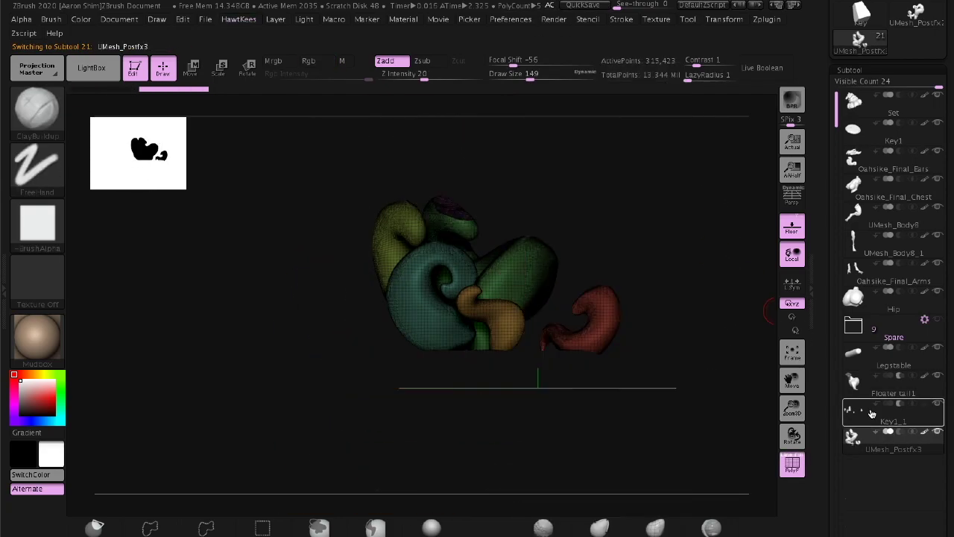
Select Key1 and show its polygroup wireframe with a low view across the base pegs
click(902, 141)
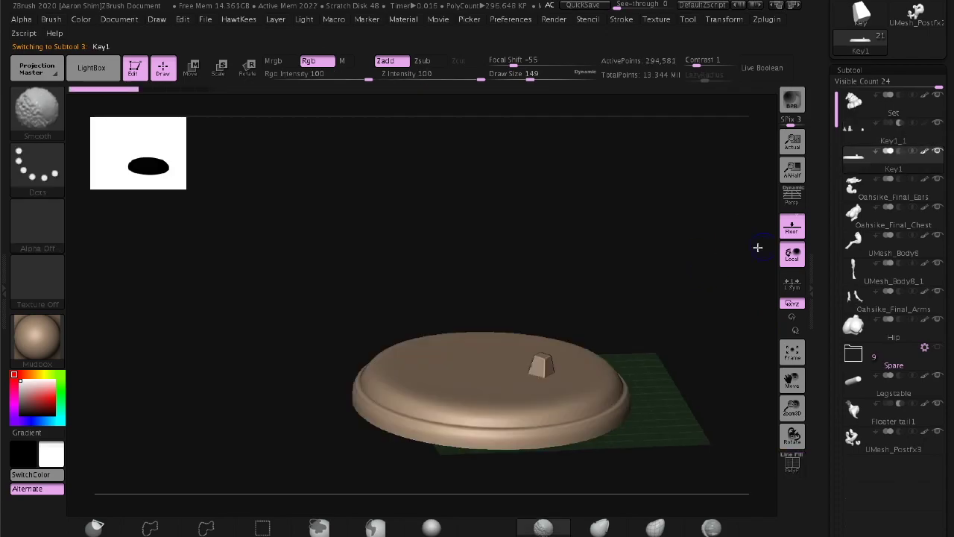
click(688, 18)
click(857, 121)
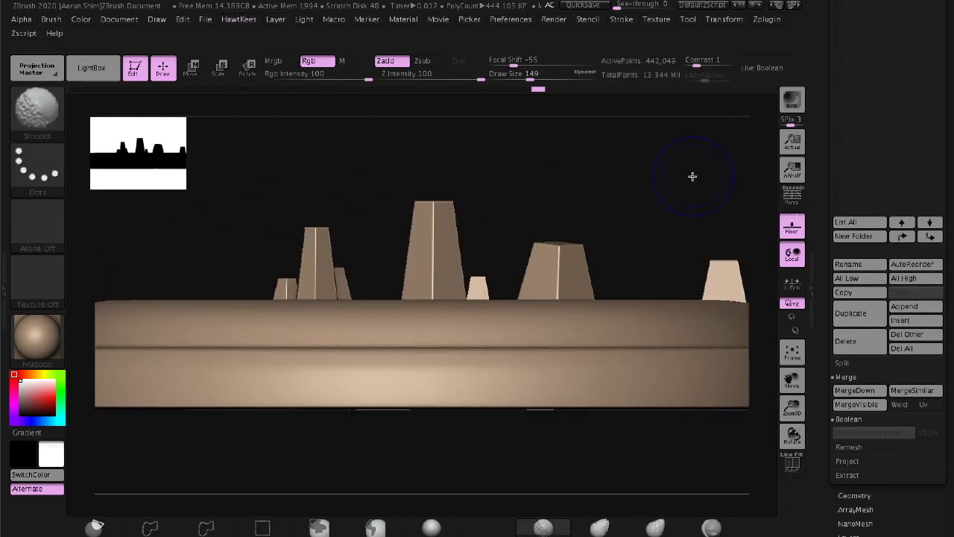
key(shift+f)
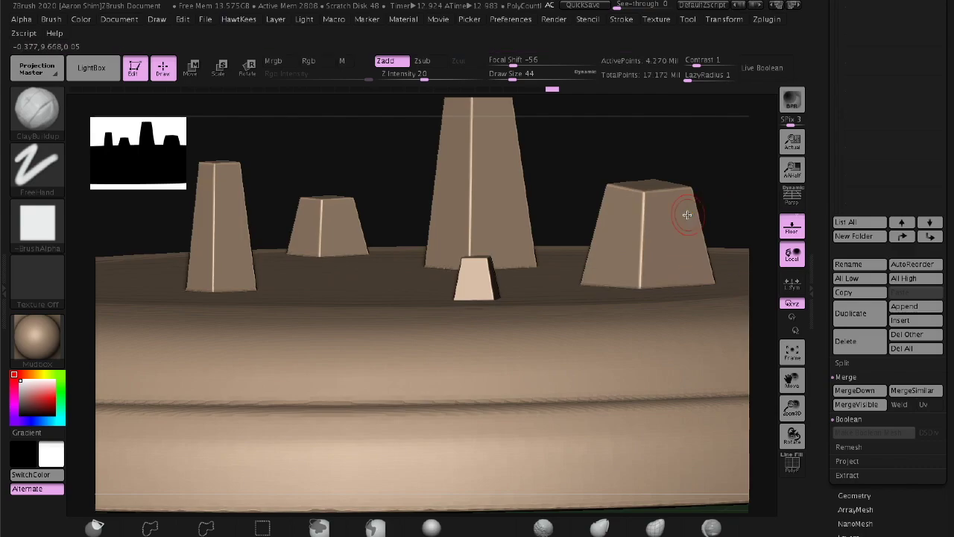
right_drag(686, 215, 611, 266)
Switch to the Chisel brush and set its Z Intensity to 8
key(b)
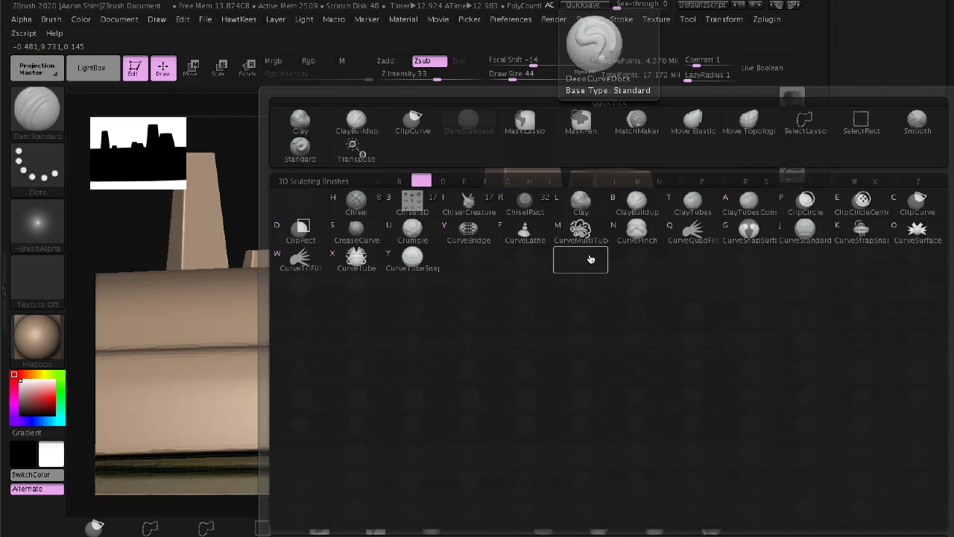
key(h)
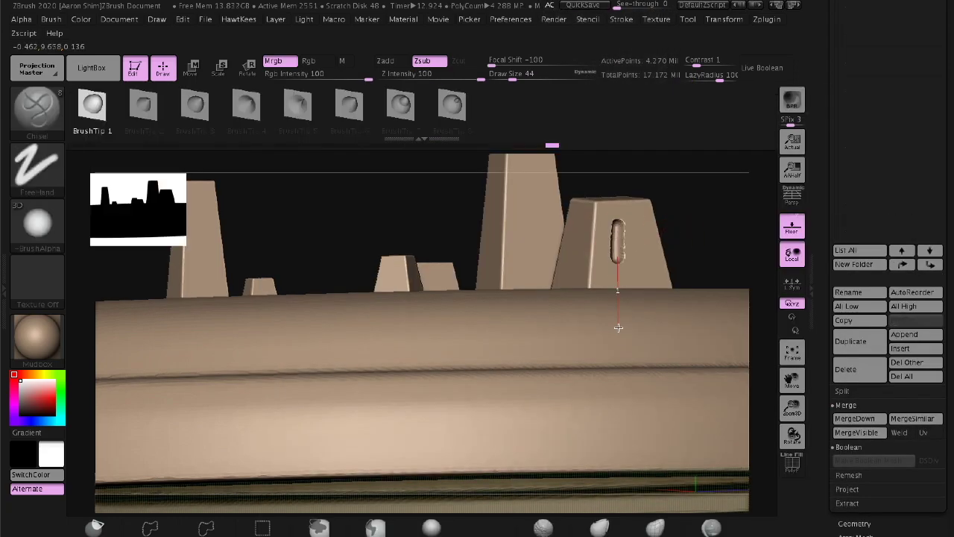
right_drag(618, 327, 721, 207)
key(space)
key(space)
click(657, 299)
text(8)
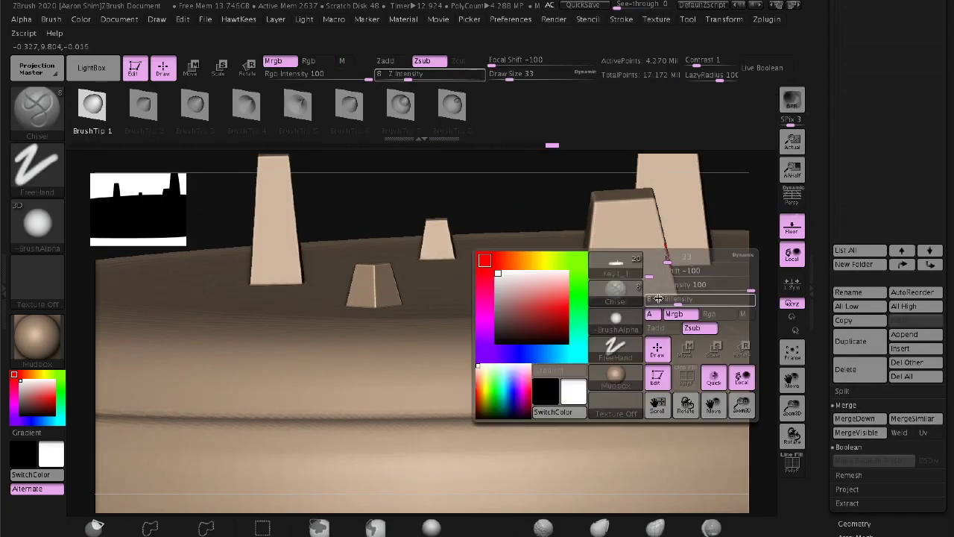
key(Return)
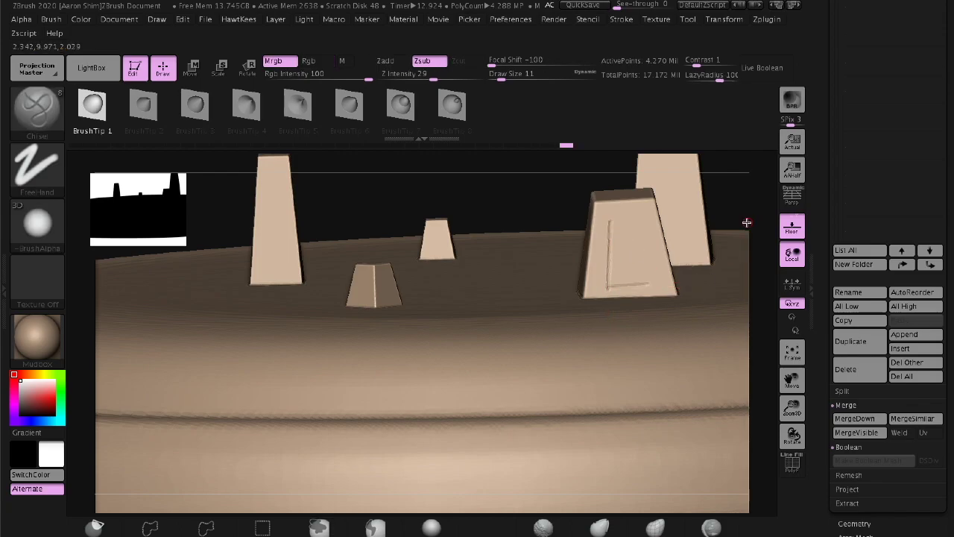
Unhide all parts and turn to a front view of the creature's upper body
drag(747, 223, 718, 220)
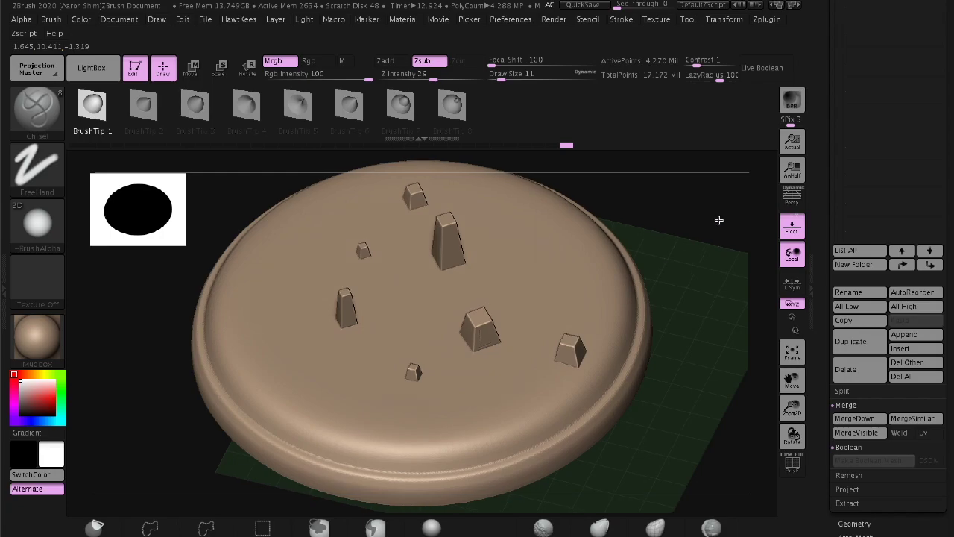
ctrl+shift+click(719, 220)
drag(729, 221, 665, 212)
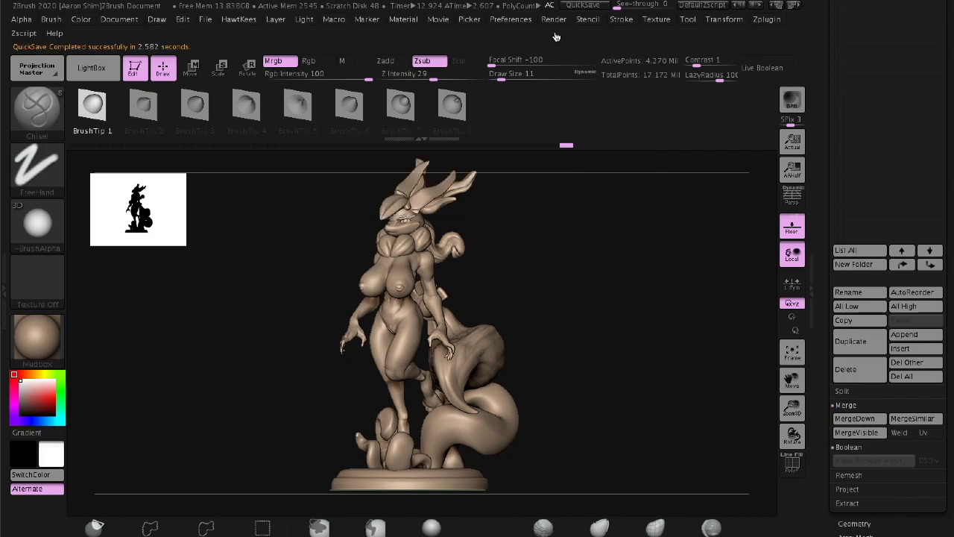
ctrl+right_drag(652, 261, 705, 243)
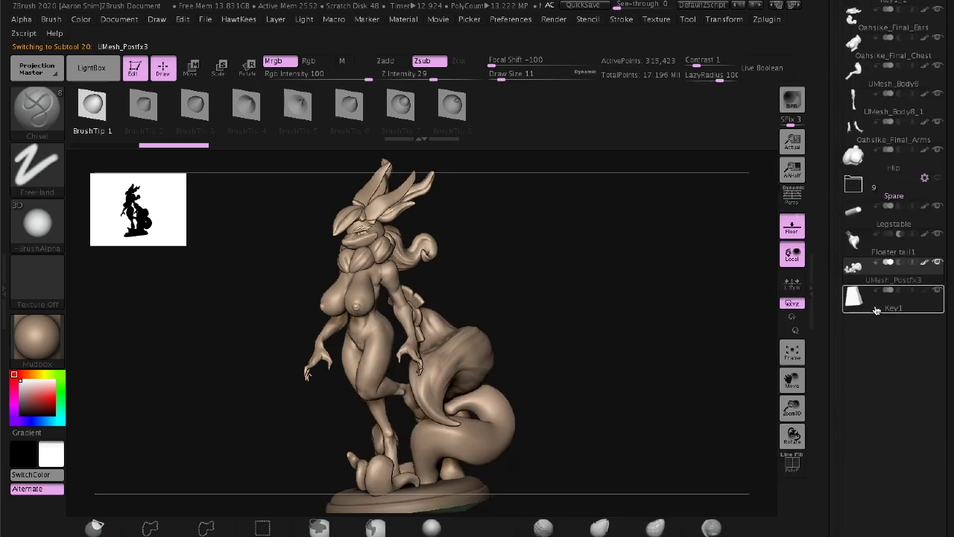
Move Key1 above UMesh_Postfx3 in the SubTool list and frame the Key1 peg
drag(890, 205, 904, 336)
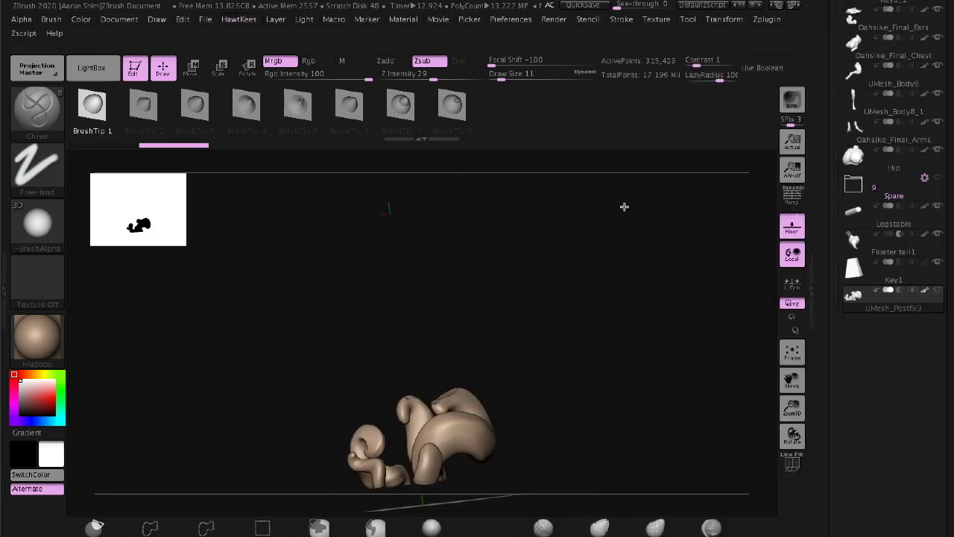
key(alt+Up)
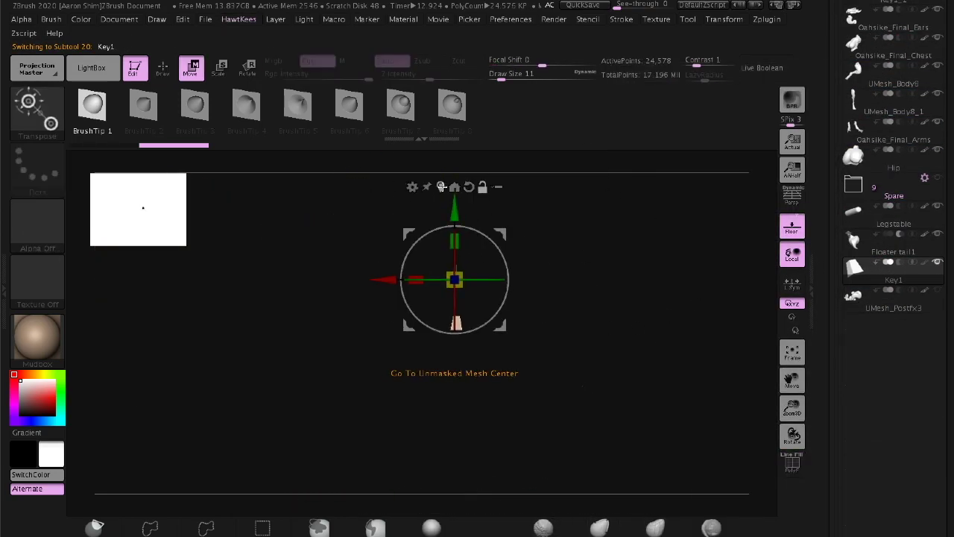
key(alt+Down)
key(alt+Up)
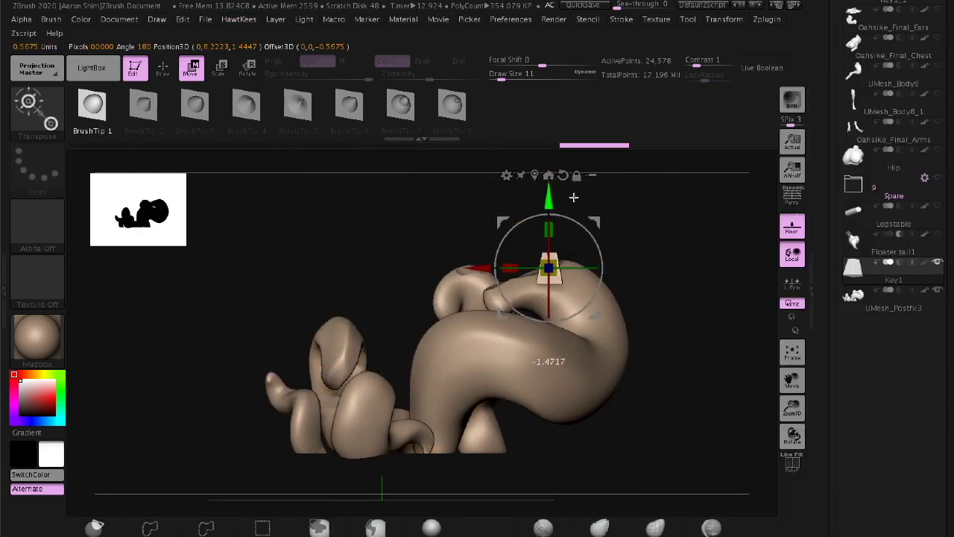
key(f)
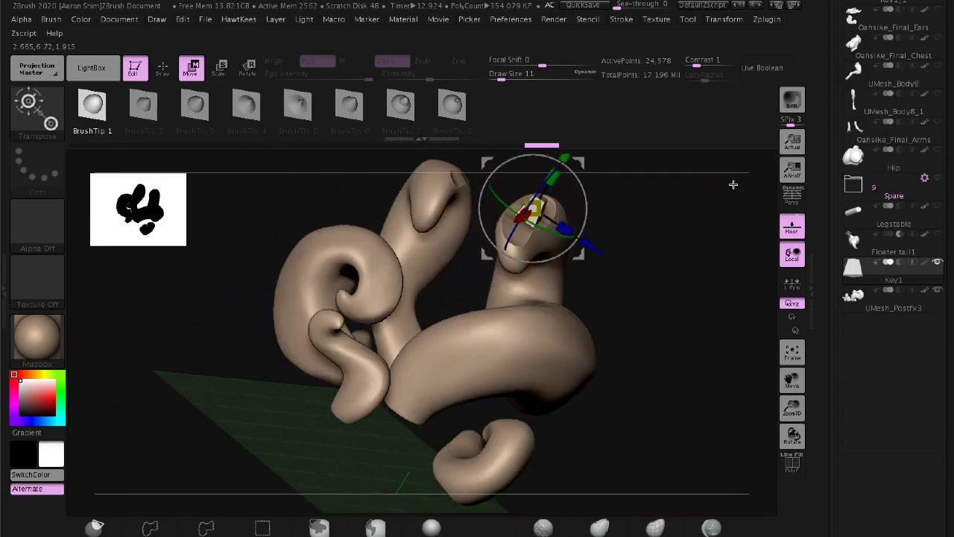
drag(730, 186, 745, 287)
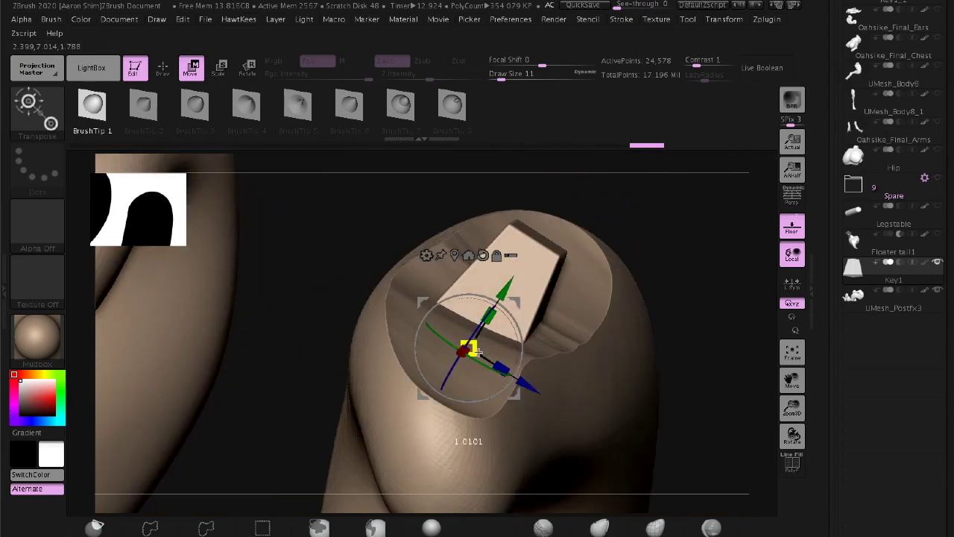
mouse_move(515, 296)
mouse_down()
mouse_move(637, 234)
mouse_move(541, 277)
mouse_move(657, 356)
mouse_move(699, 306)
mouse_move(645, 173)
mouse_move(707, 303)
mouse_move(667, 316)
mouse_move(632, 248)
mouse_up()
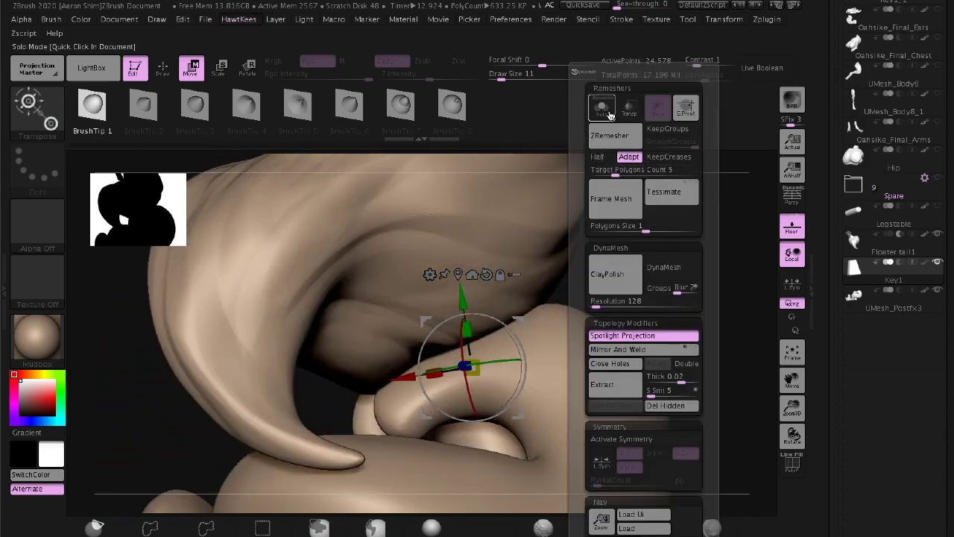
Toggle Key1 solo and examine the key blocks from new angles, back in sculpt mode
click(603, 111)
click(602, 111)
drag(677, 224, 349, 426)
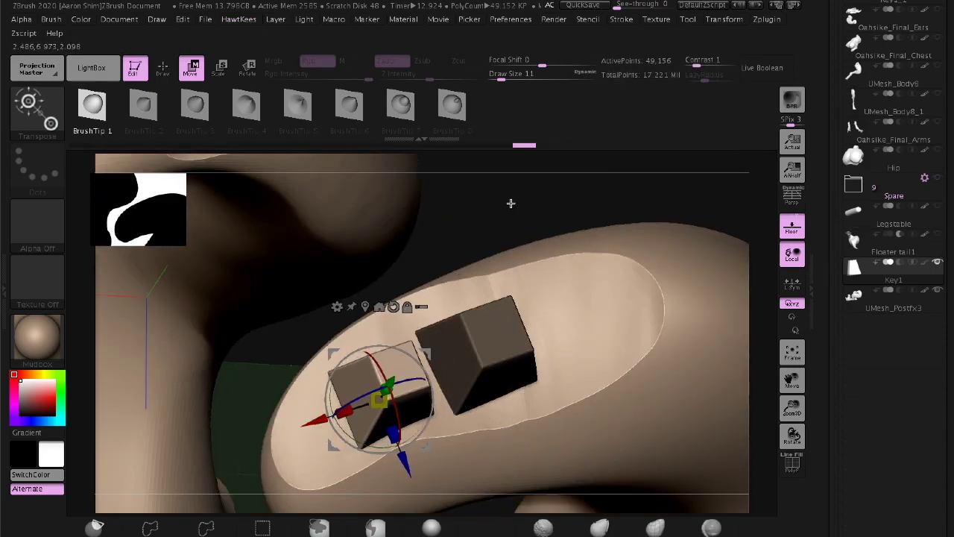
mouse_move(511, 203)
mouse_down()
mouse_move(592, 234)
mouse_move(515, 279)
mouse_move(686, 219)
mouse_move(686, 206)
mouse_move(447, 366)
mouse_up()
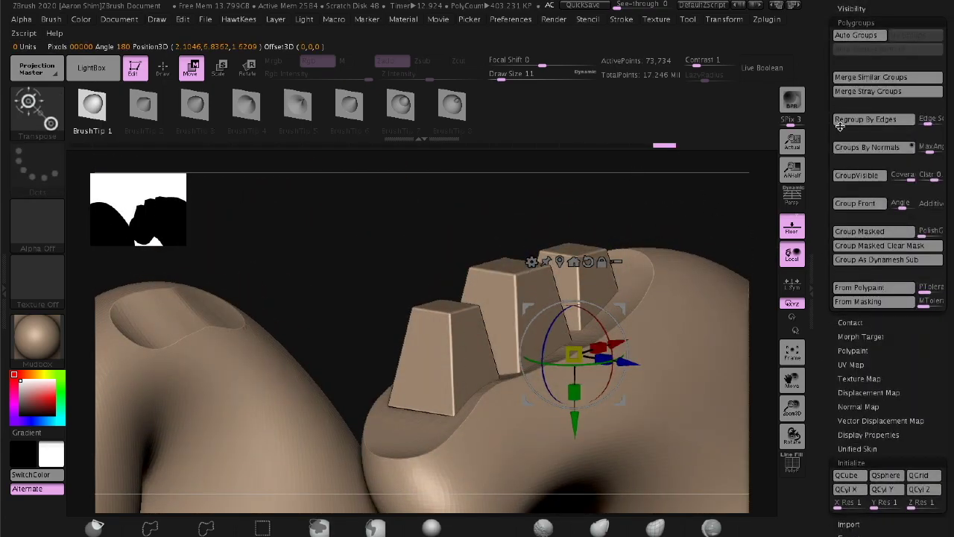
drag(840, 127, 864, 250)
key(q)
mouse_move(453, 255)
mouse_down()
mouse_move(705, 258)
mouse_move(728, 204)
mouse_move(725, 248)
mouse_move(753, 231)
mouse_up()
Nudge the top peg up and right among the three sockets, then show Floater tail1
drag(839, 186, 842, 264)
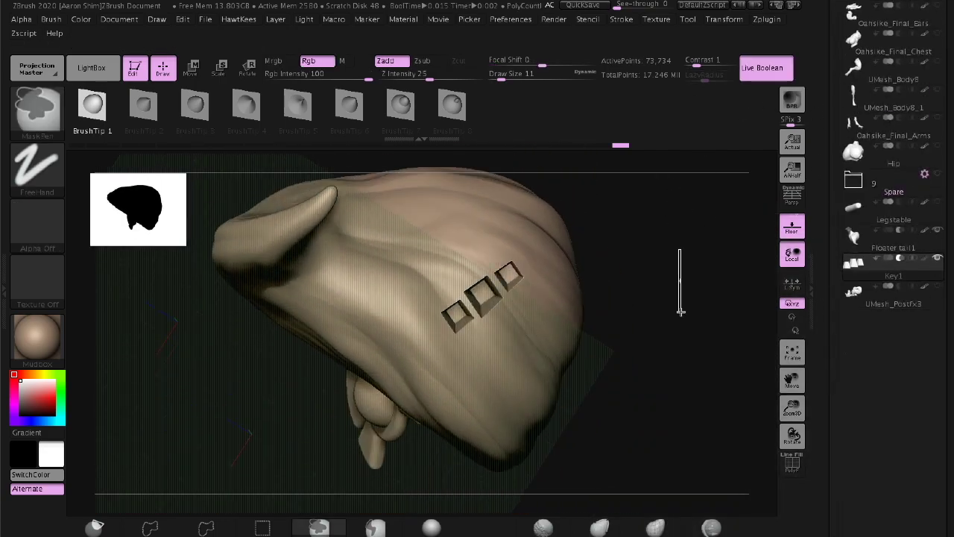
alt+drag(706, 278, 756, 281)
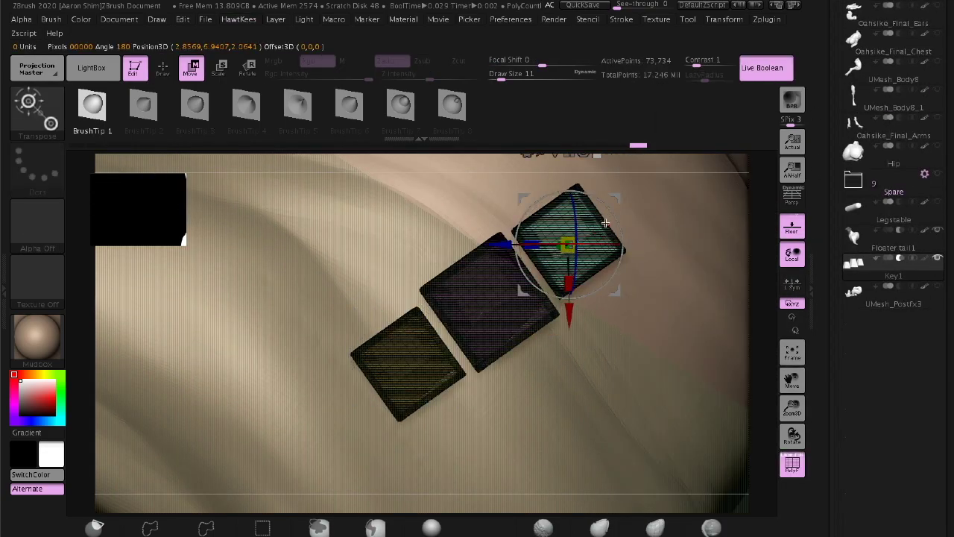
drag(543, 270, 537, 206)
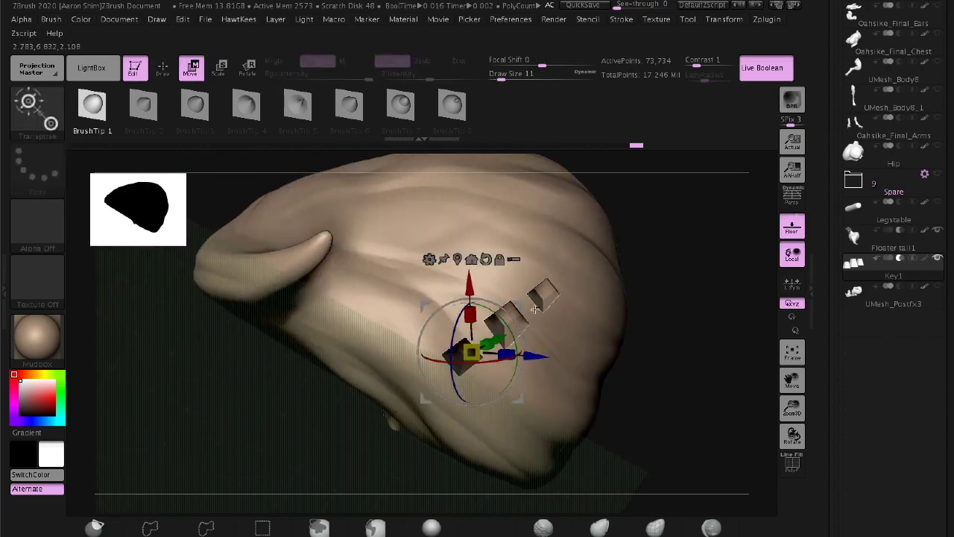
alt+right_drag(504, 326, 618, 325)
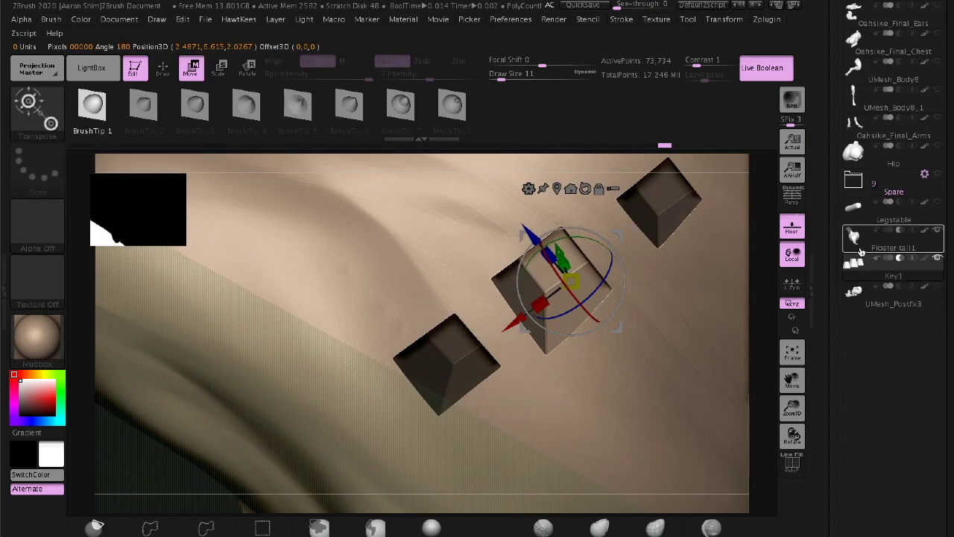
click(937, 232)
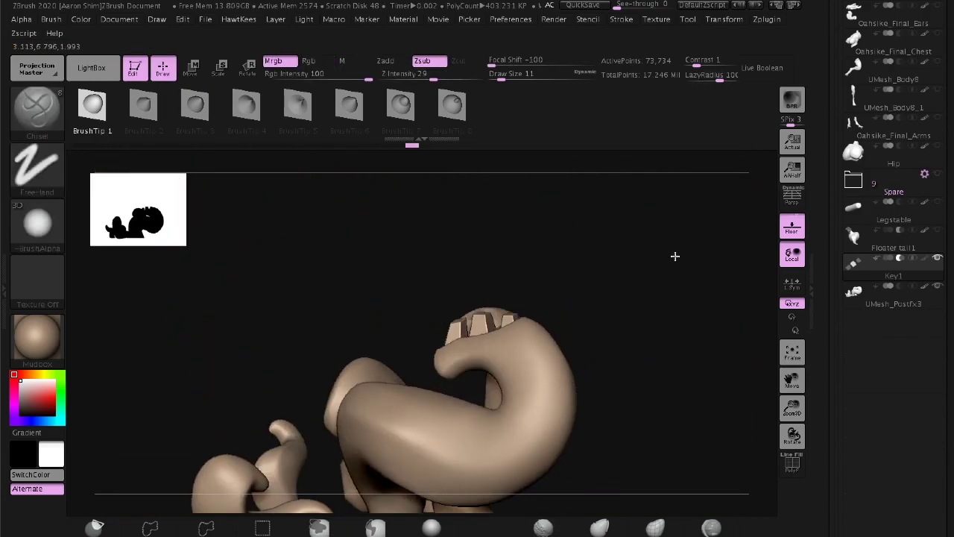
Select the Floater tail1 part, enable live boolean preview and polygroup colours, then scroll to Merge/Boolean
click(908, 237)
click(762, 67)
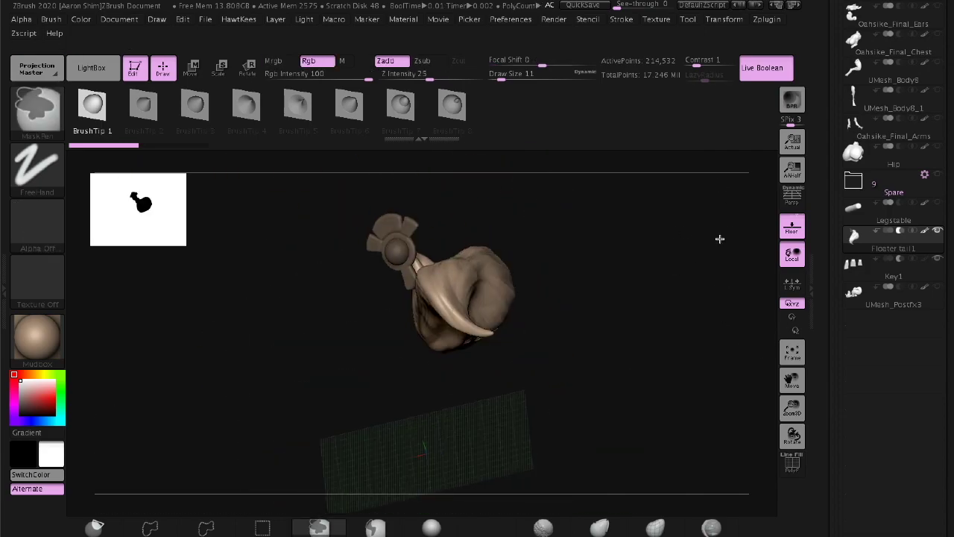
key(shift+f)
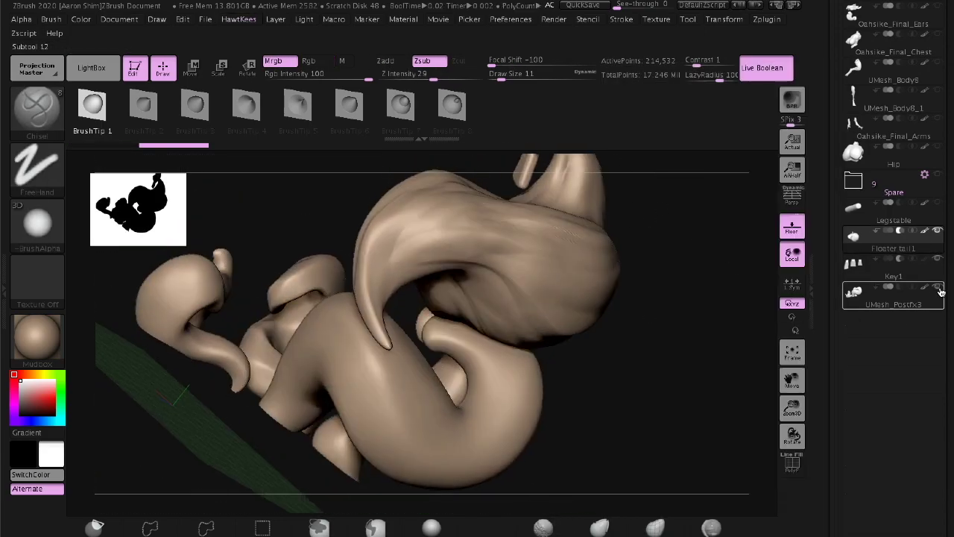
scroll(842, 153, down, 1)
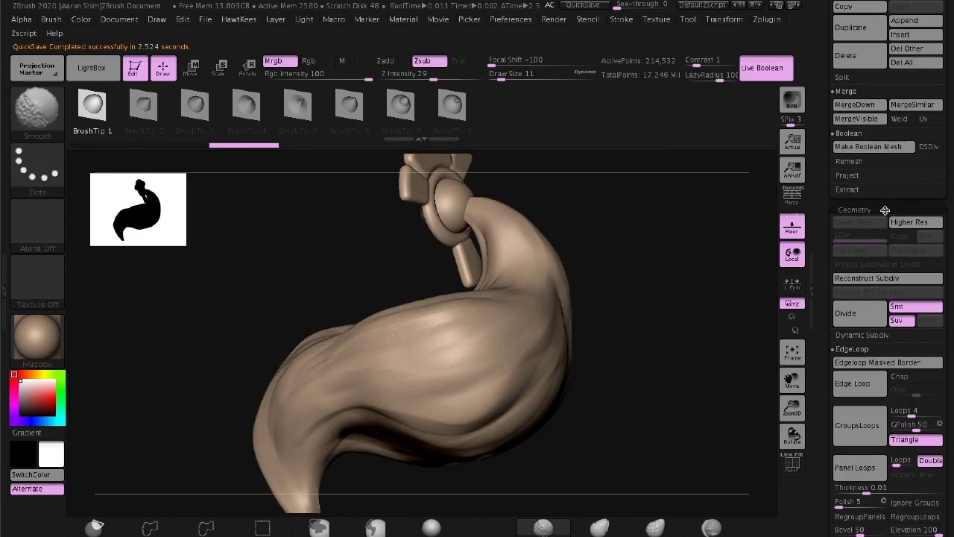
scroll(847, 165, down, 10)
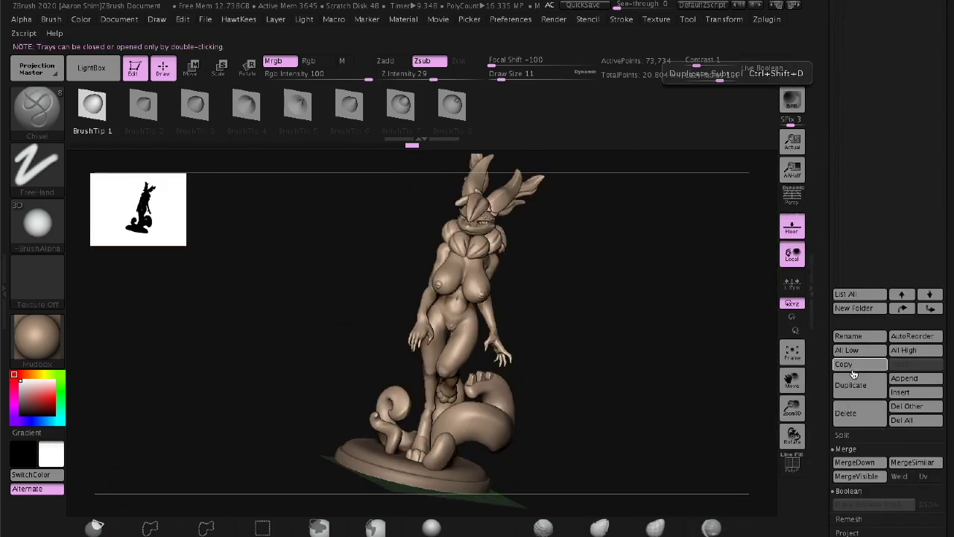
Run Make Boolean Mesh past the undo warning and turn the model to inspect the sockets
click(741, 485)
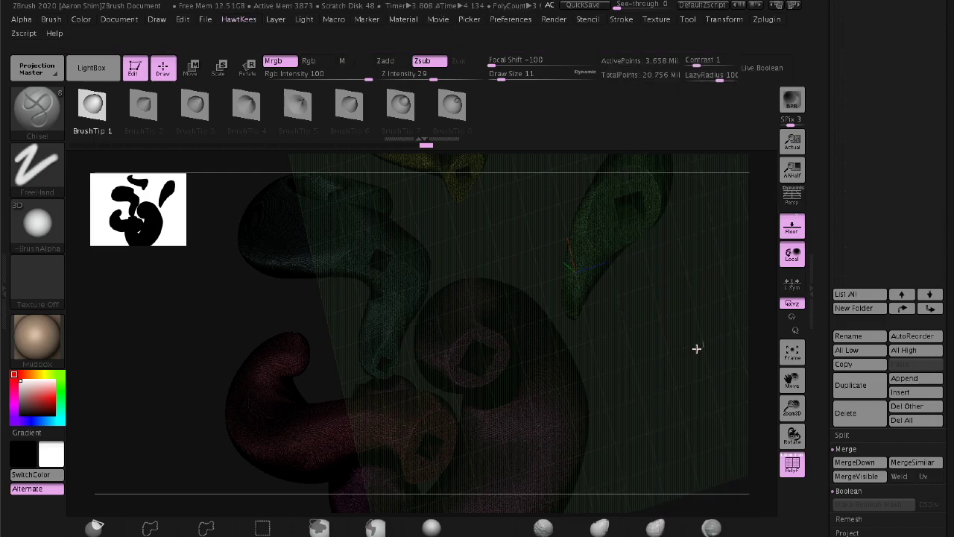
drag(696, 348, 711, 400)
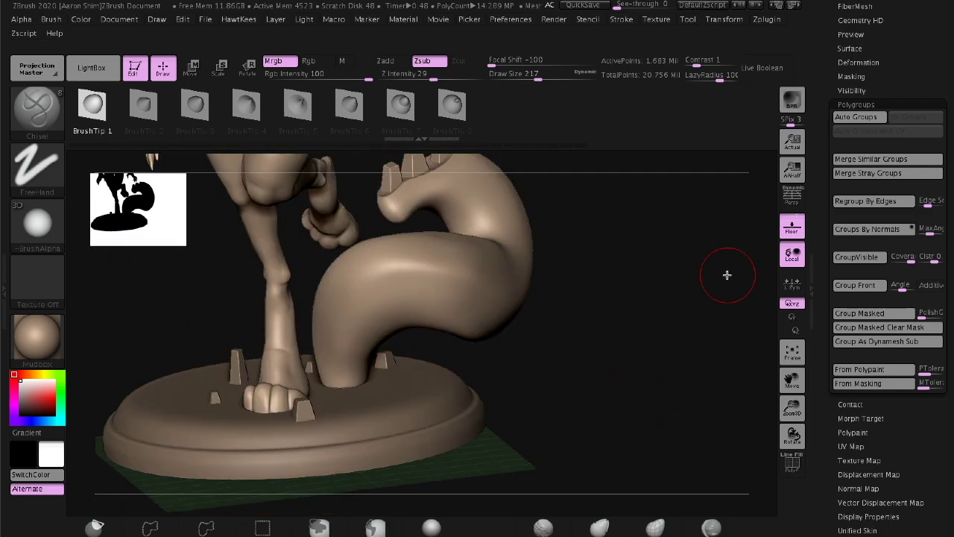
Select the base's key pegs, inspect them with Transpose, and switch to the Move brush
alt+click(512, 379)
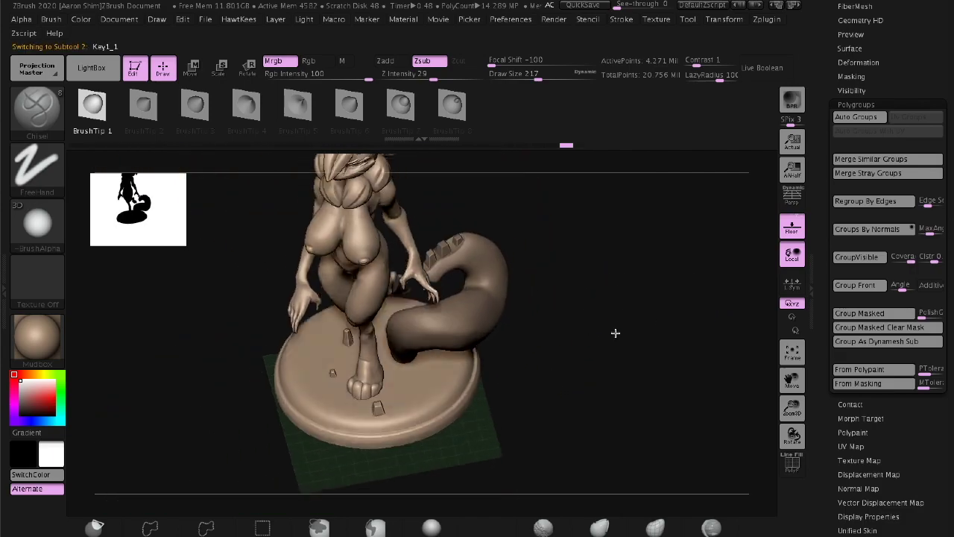
key(w)
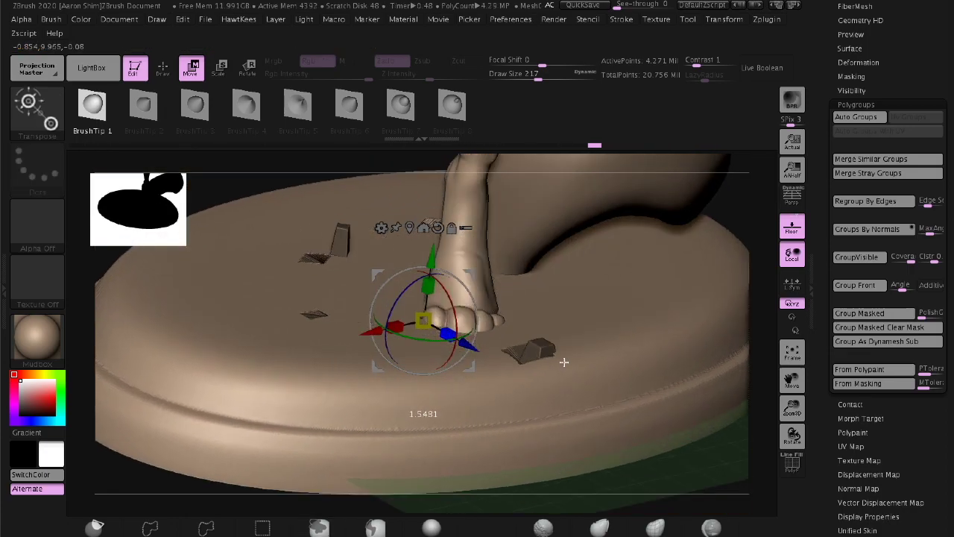
drag(438, 275, 642, 384)
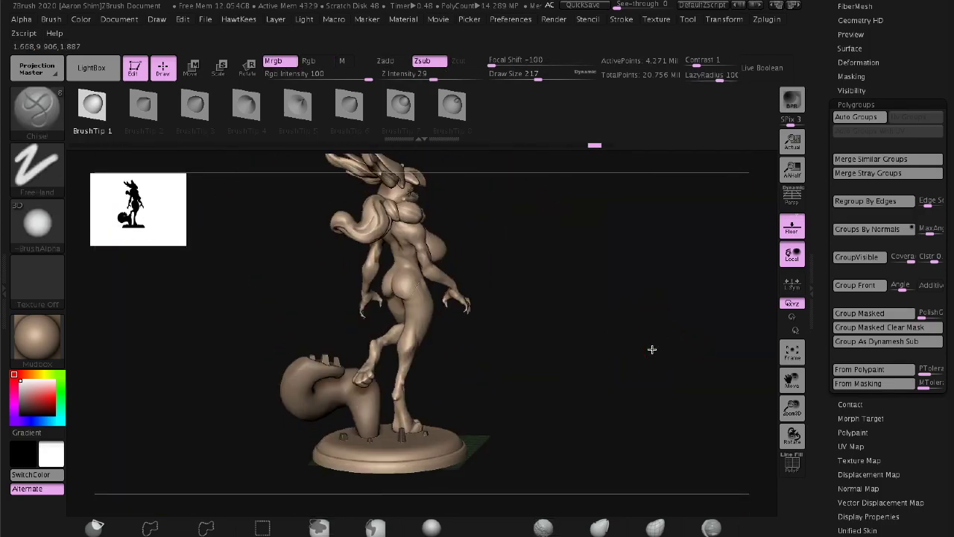
key(b)
key(m)
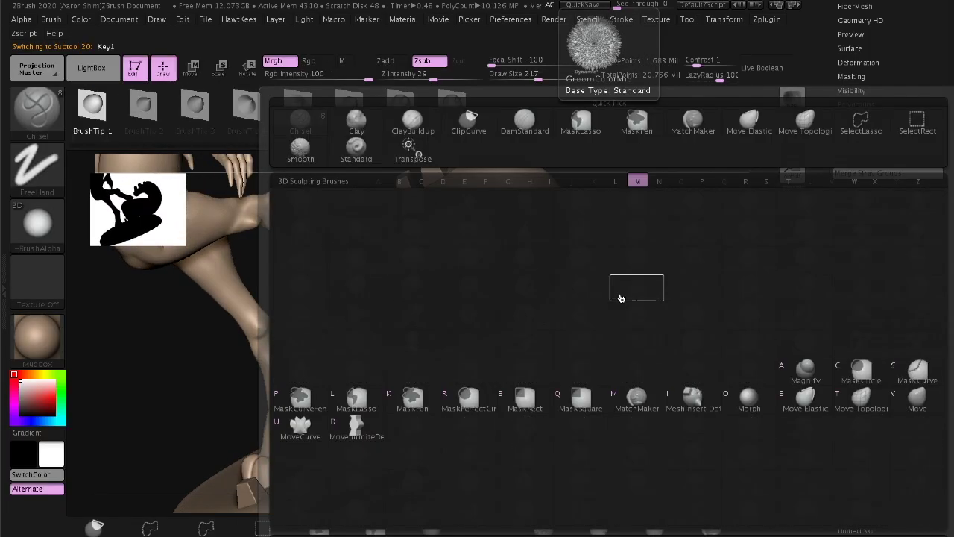
key(v)
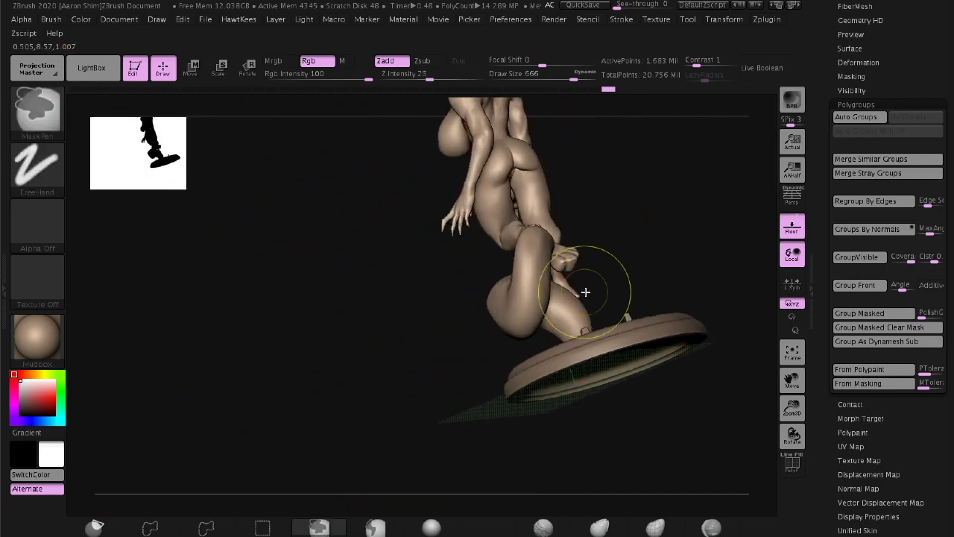
key(space)
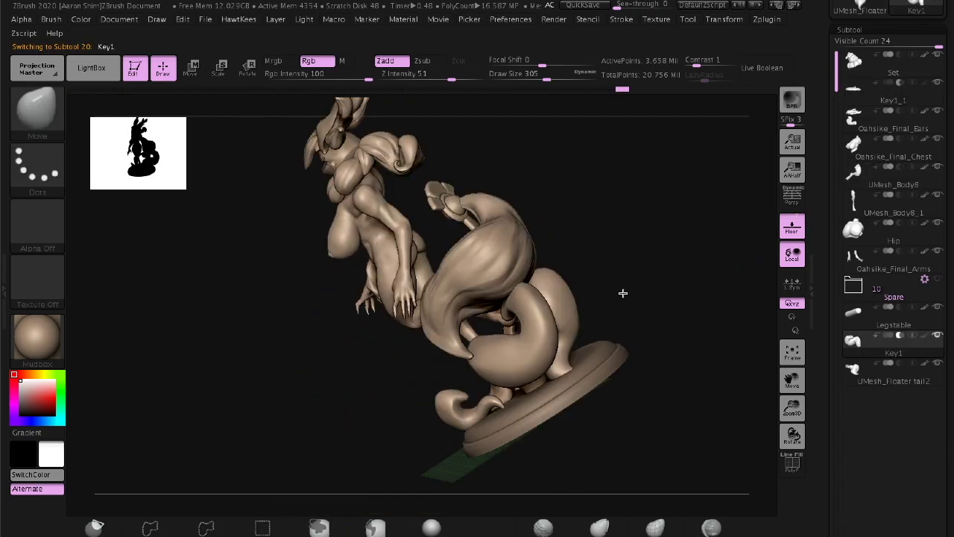
drag(623, 293, 549, 293)
Solo the tail, then the Set head part, turning it to check its cube peg
click(474, 149)
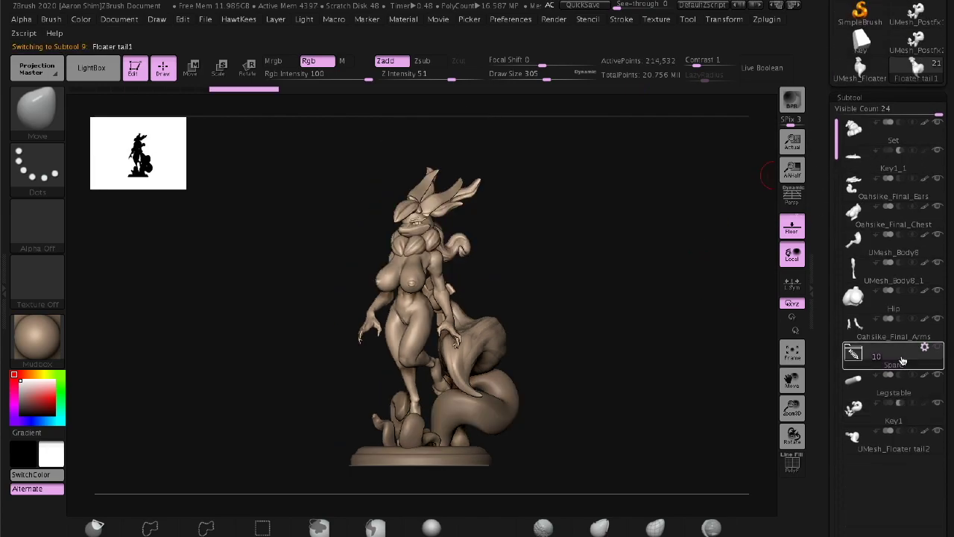
click(761, 179)
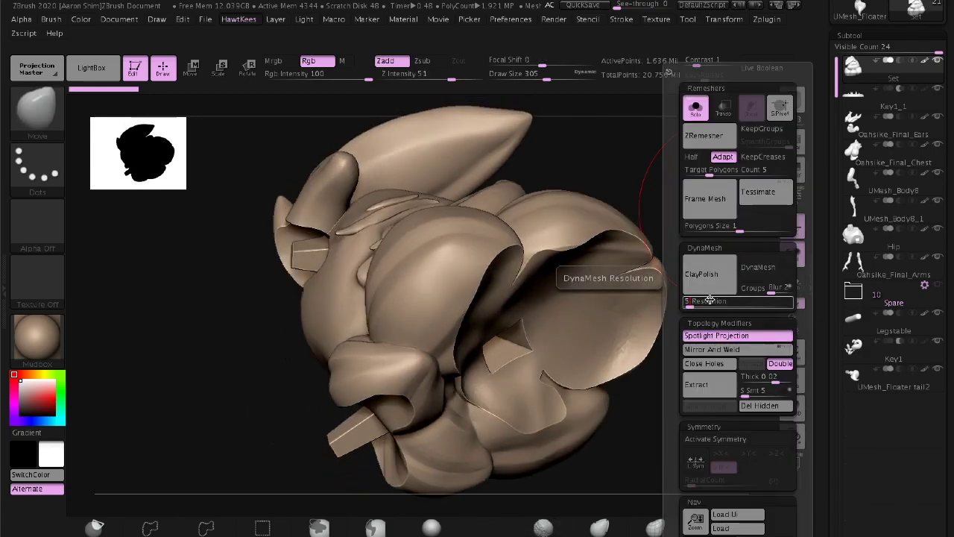
click(741, 274)
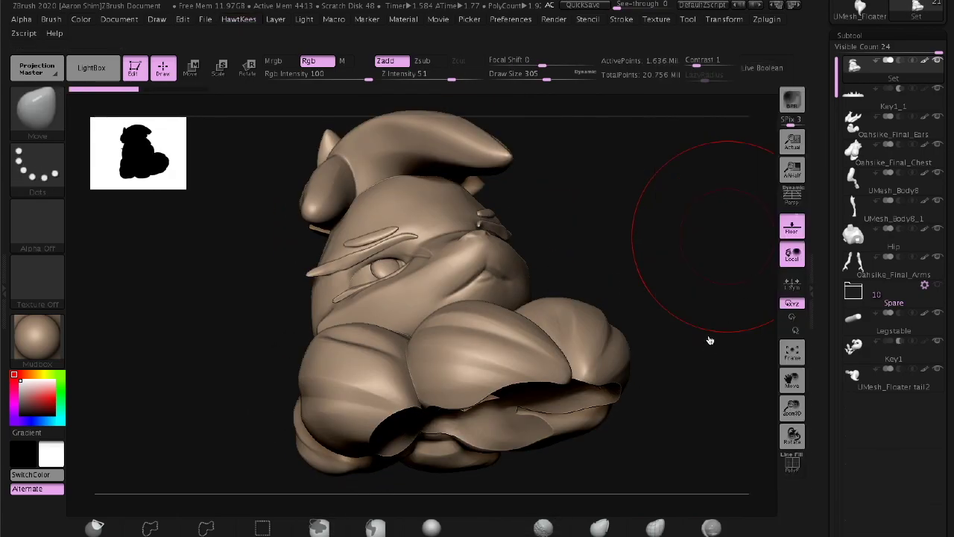
drag(732, 245, 714, 263)
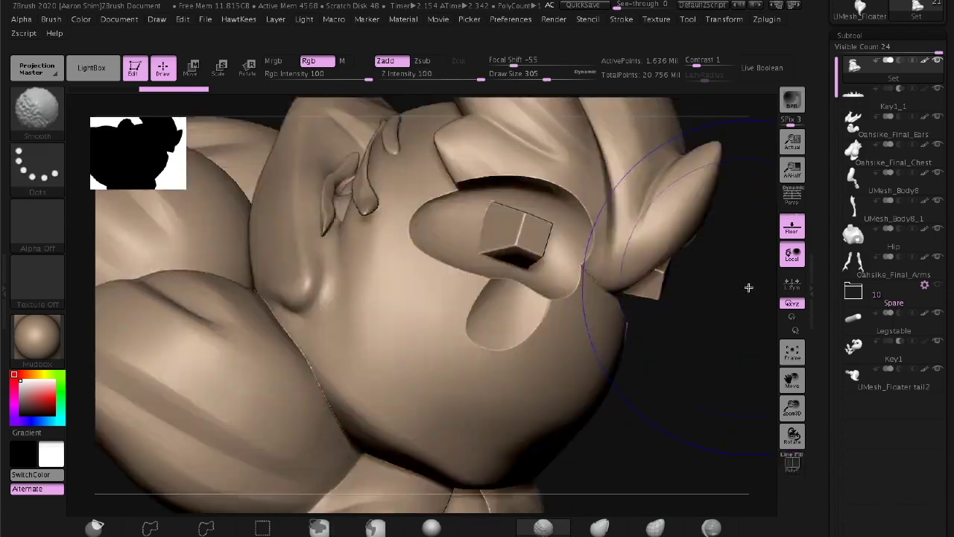
key(ctrl)
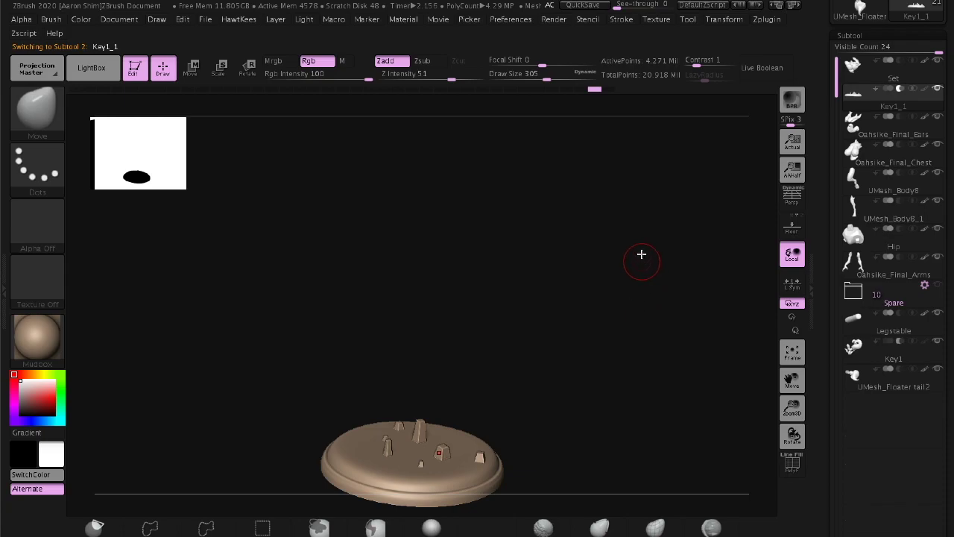
Carve the handwritten signature into the base top with a line-carving brush, then rotate to check it
key(b)
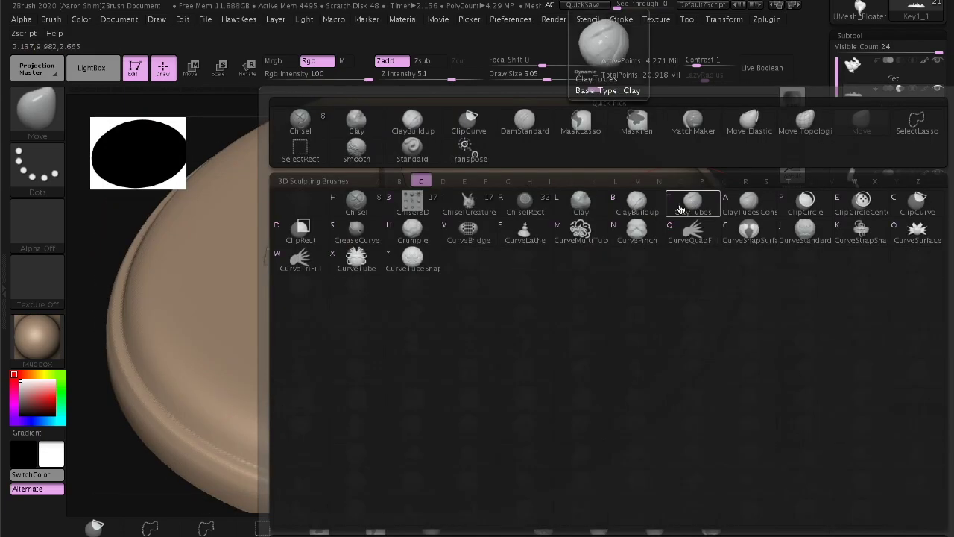
key(h)
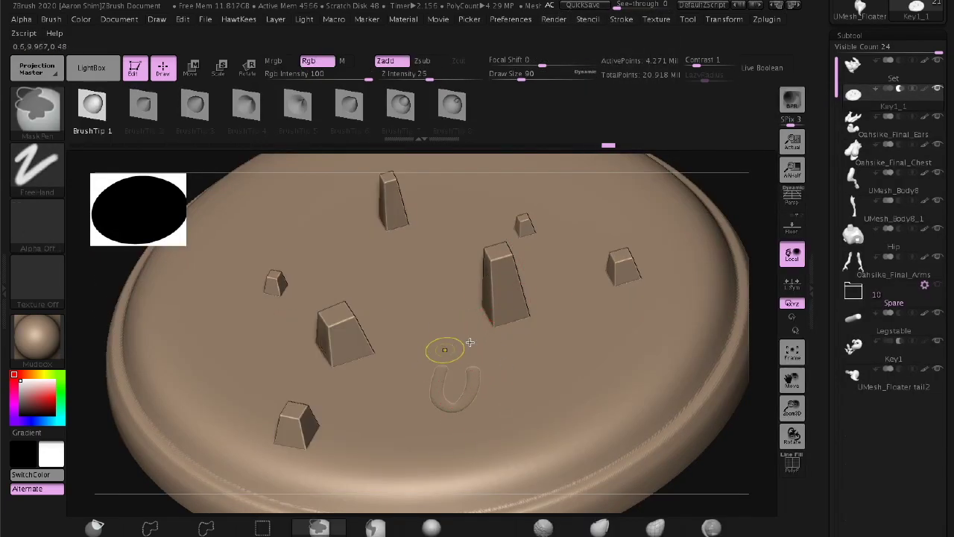
drag(470, 343, 393, 416)
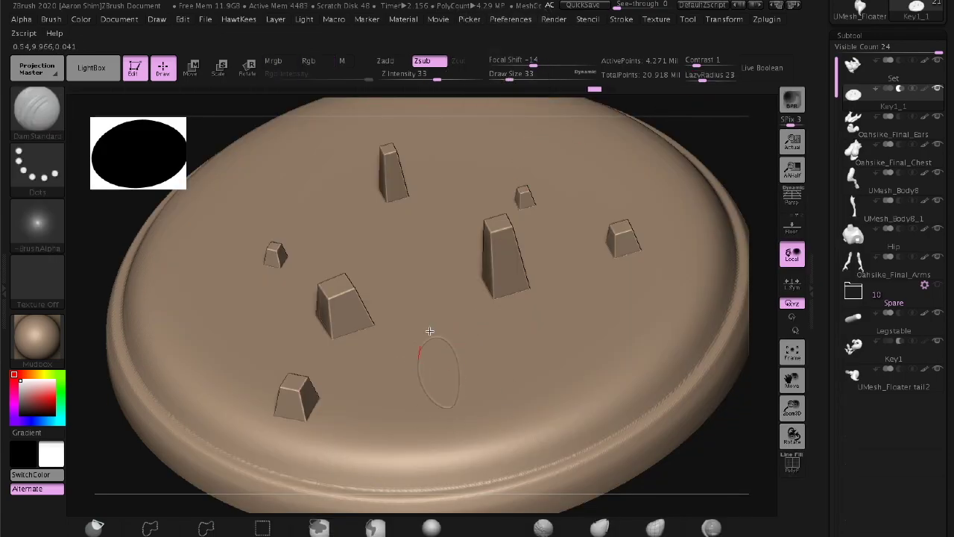
drag(439, 333, 455, 412)
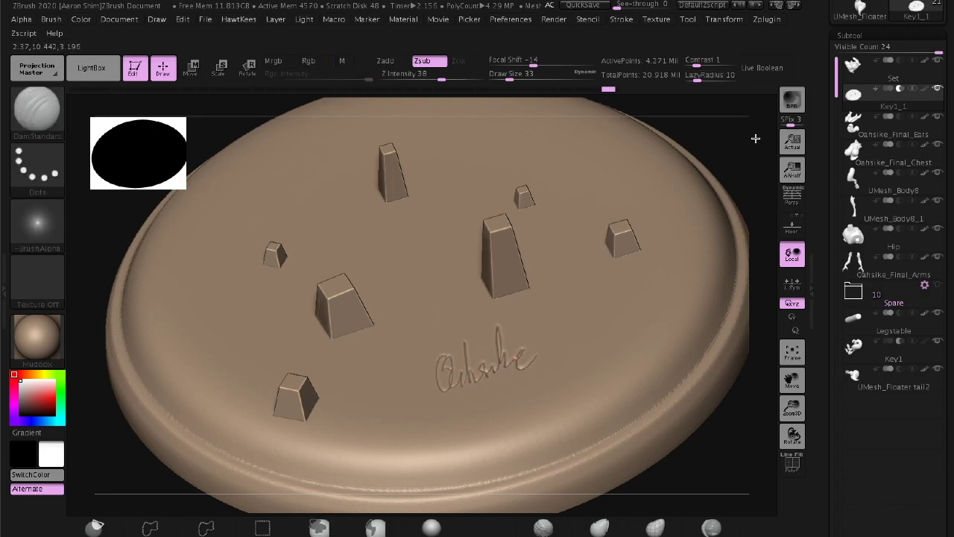
mouse_move(756, 138)
mouse_down()
mouse_move(355, 371)
mouse_move(486, 194)
mouse_up()
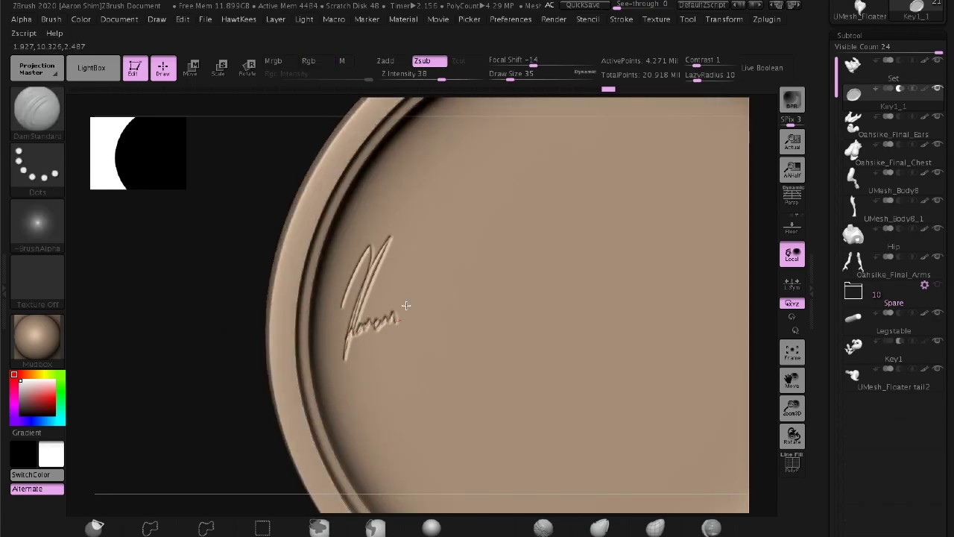
key(f)
drag(688, 171, 657, 213)
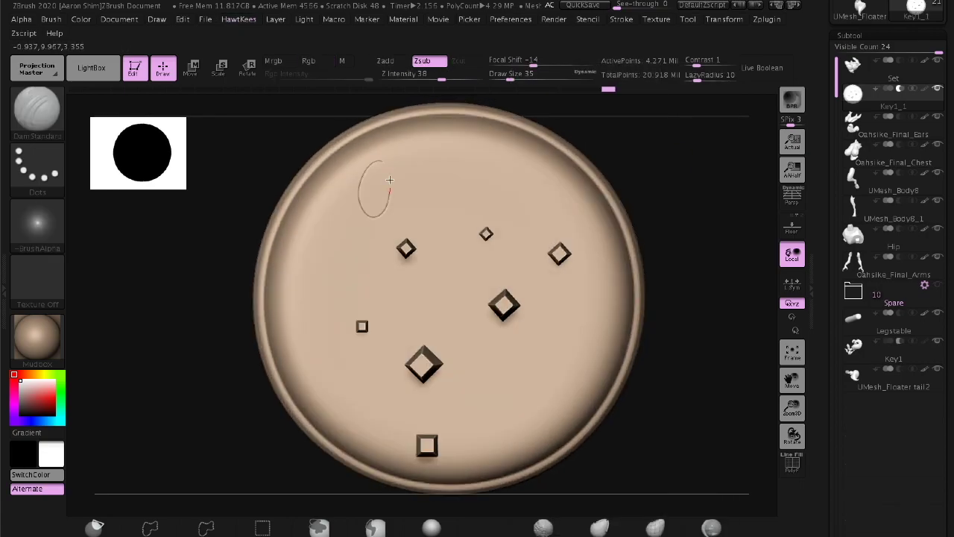
drag(642, 194, 661, 162)
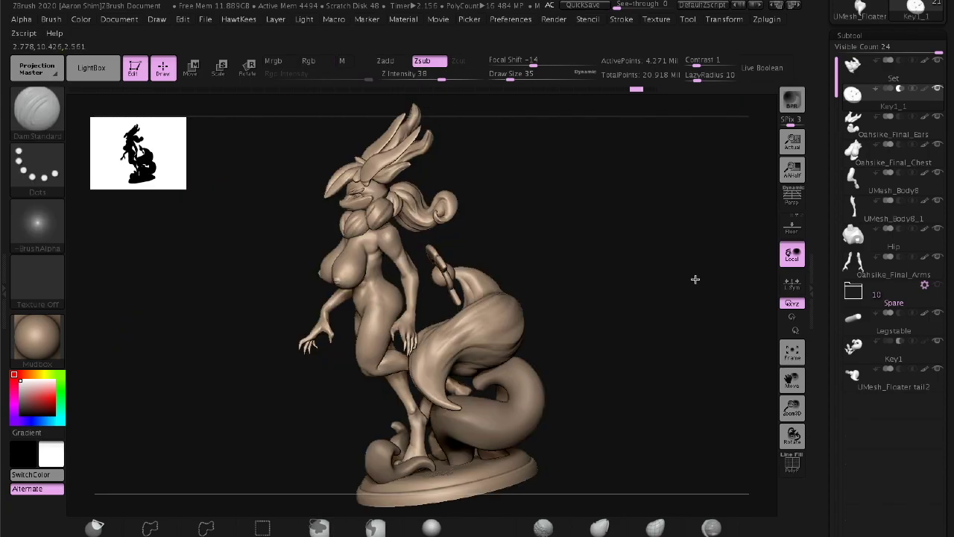
mouse_move(695, 278)
mouse_down()
mouse_move(690, 336)
mouse_move(711, 284)
mouse_move(662, 318)
mouse_up()
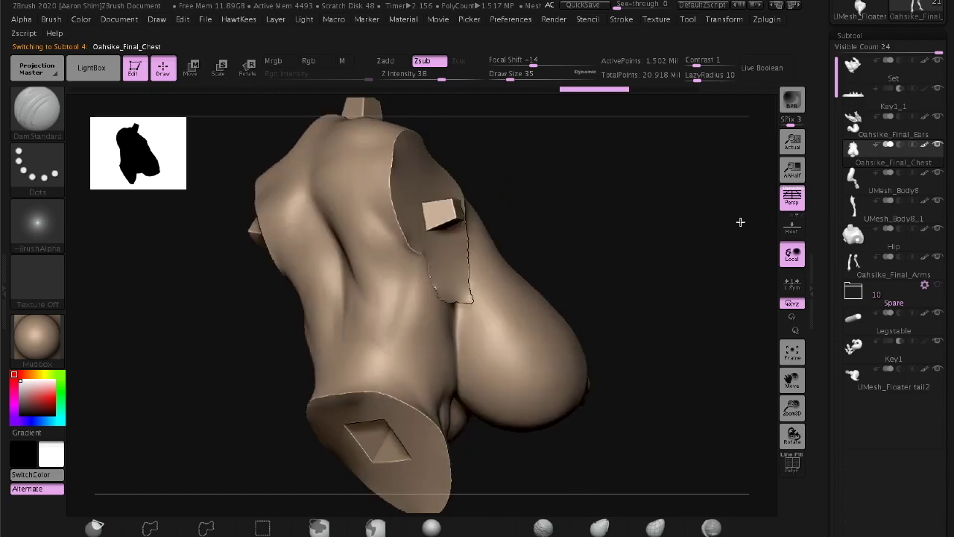
click(892, 191)
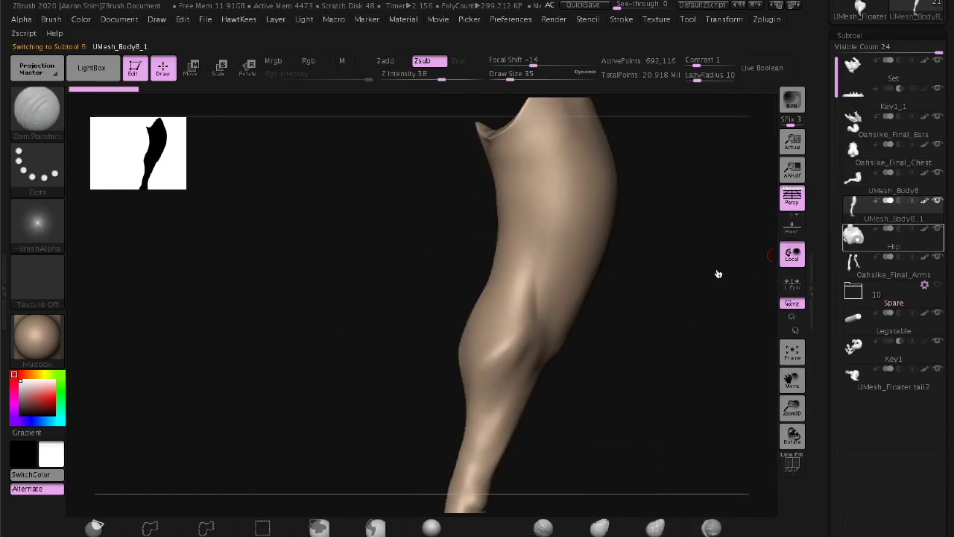
click(876, 256)
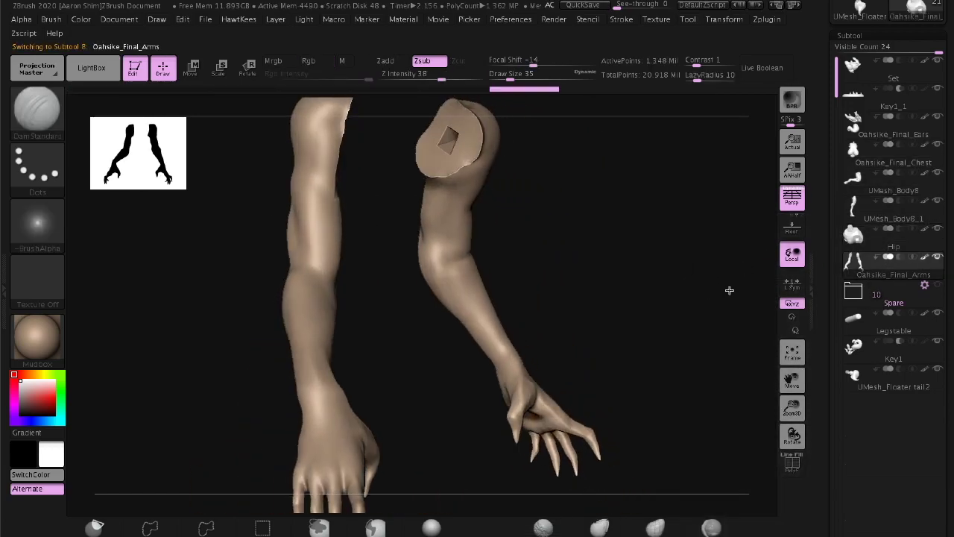
drag(682, 306, 688, 309)
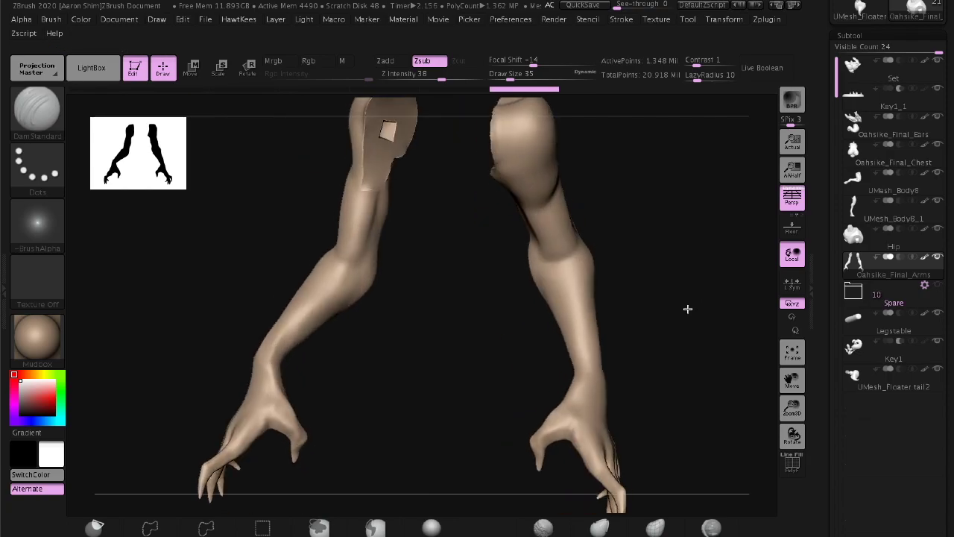